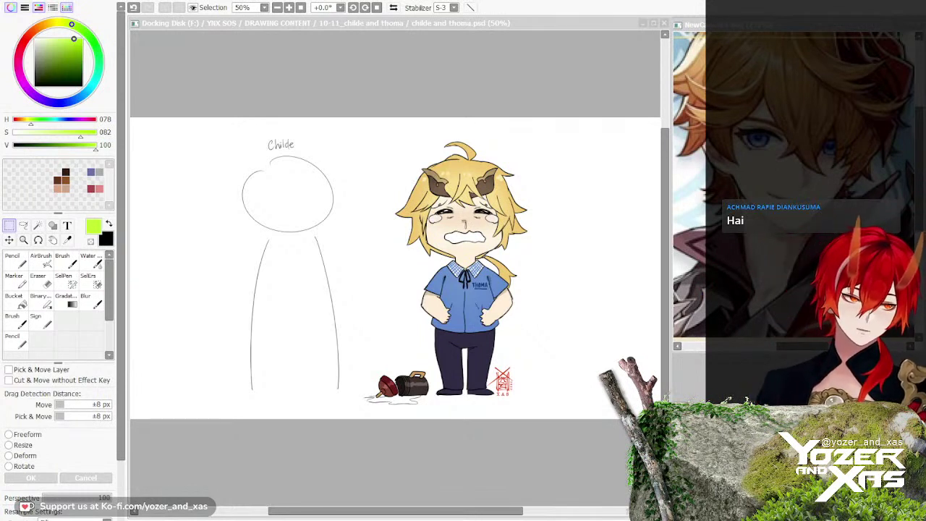
Step: Narrow the reference image window and widen the drawing window so the two sit side by side
left_click_drag(673, 130, 708, 130)
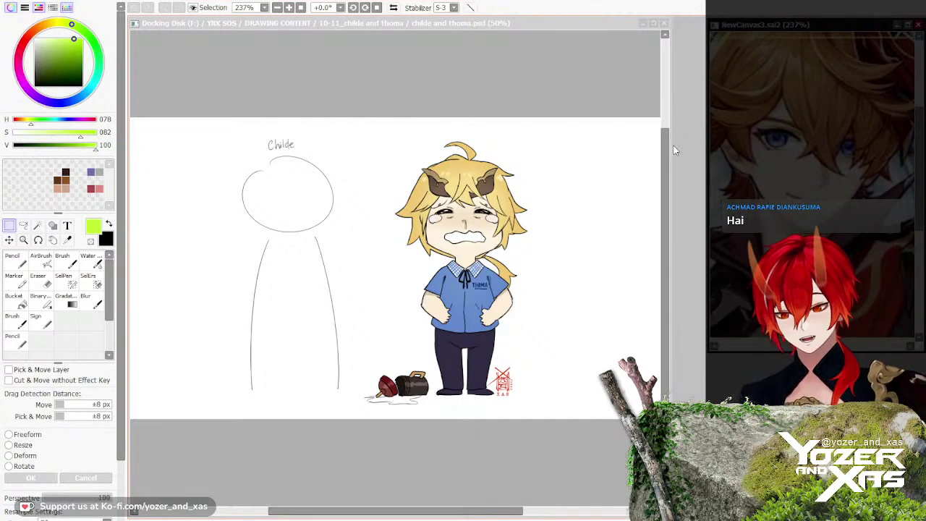
left_click_drag(671, 145, 703, 145)
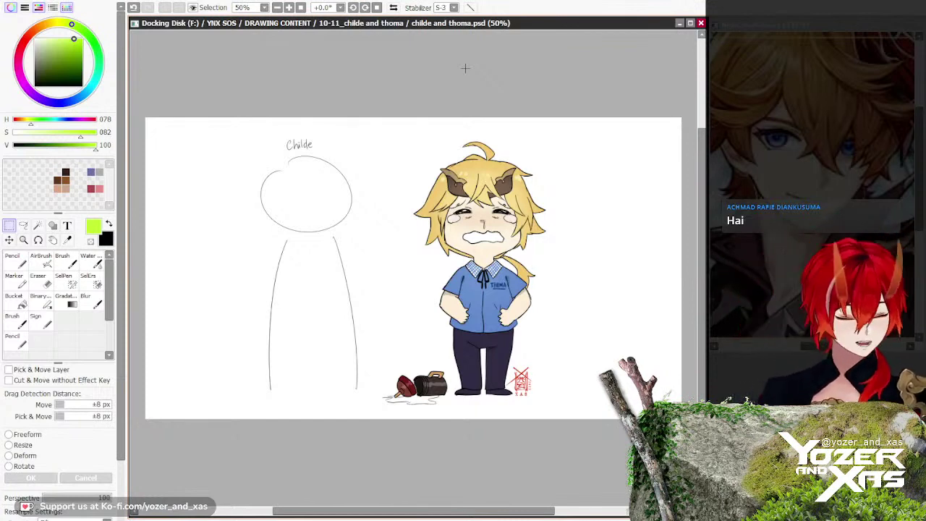
Step: Examine the finished Thoma chibi, the plunger and pot props, and the rough Childe placeholder outline
scroll(399, 264, "up", 3)
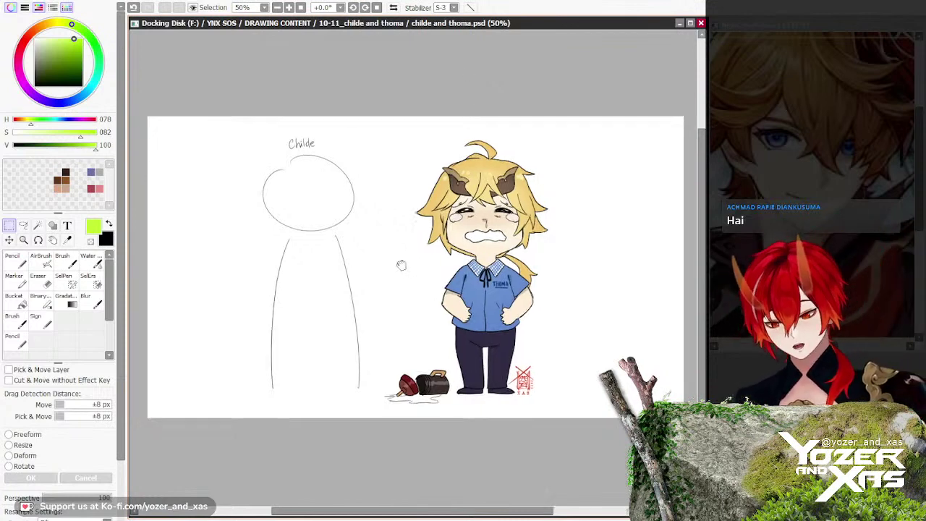
left_click_drag(537, 194, 543, 145)
scroll(574, 130, "up", 2)
scroll(542, 145, "down", 1)
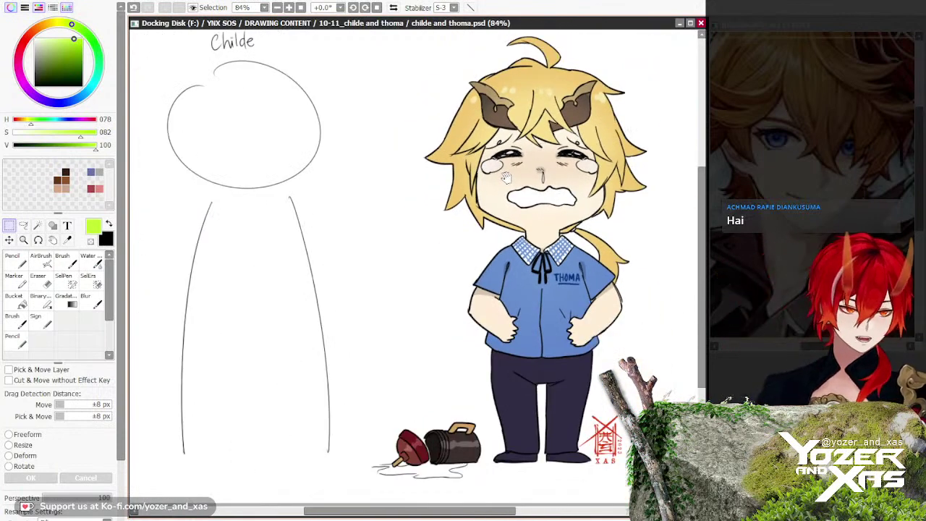
scroll(414, 407, "up", 2)
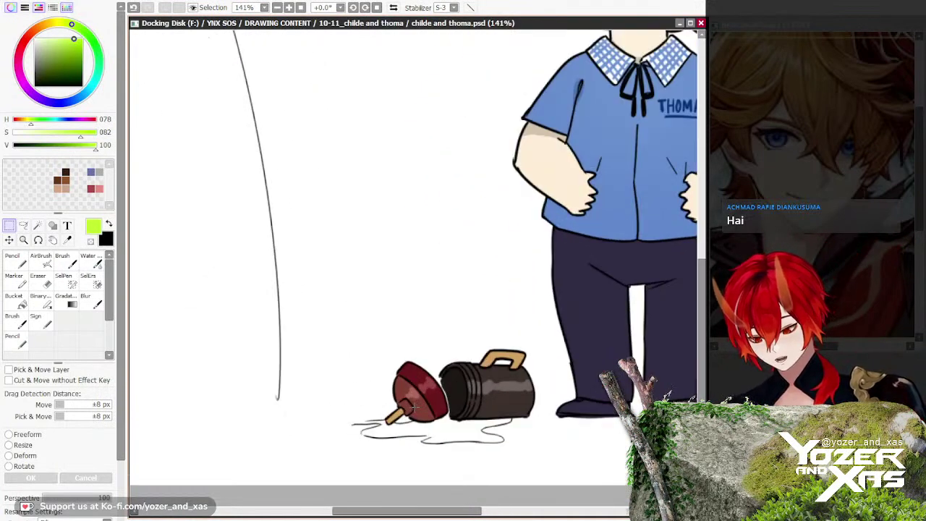
scroll(434, 290, "down", 3)
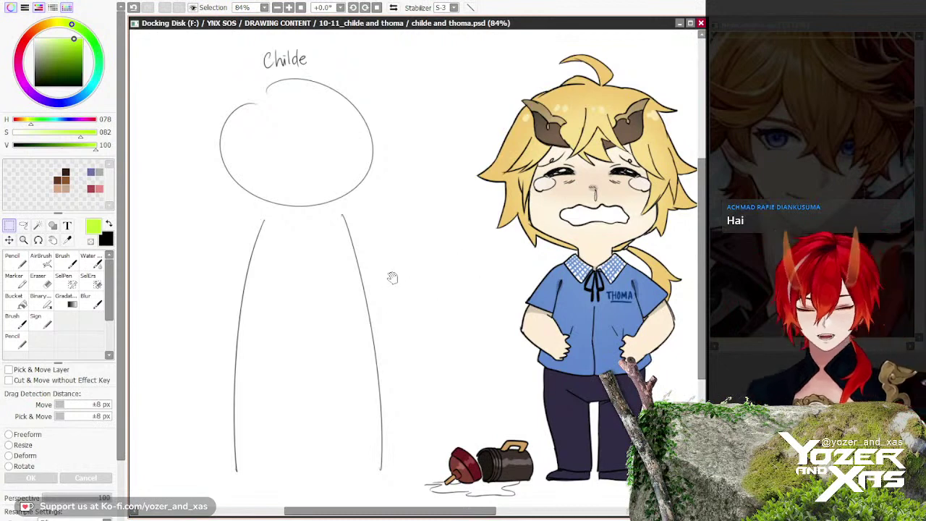
left_click_drag(391, 275, 492, 262)
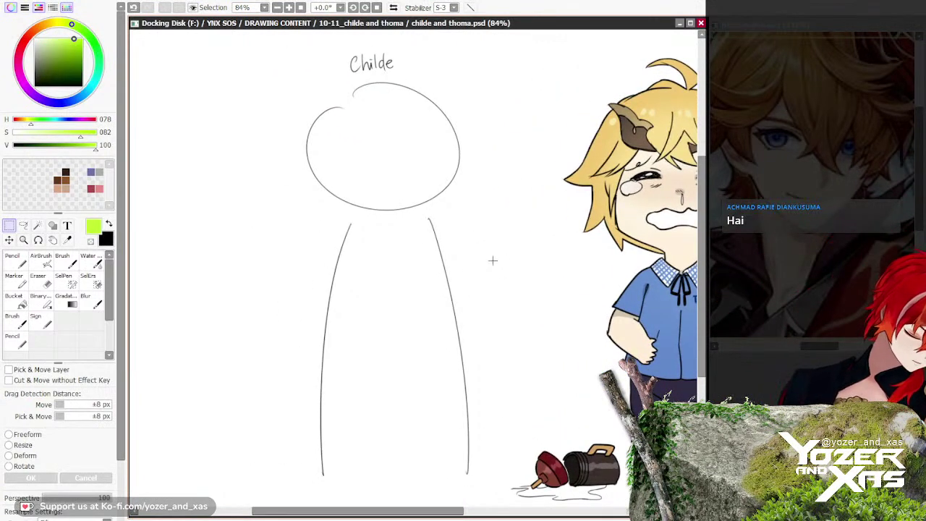
left_click_drag(483, 253, 445, 248)
scroll(444, 247, "down", 1)
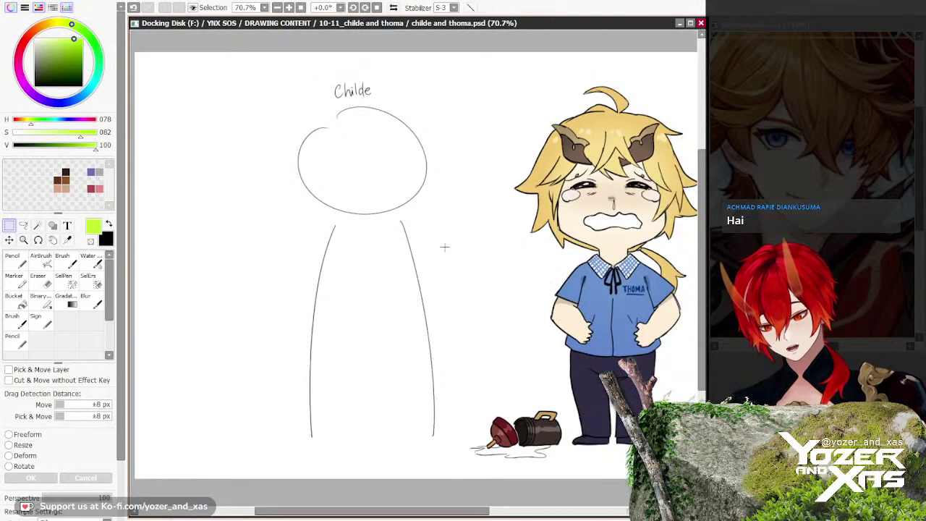
scroll(449, 250, "up", 1)
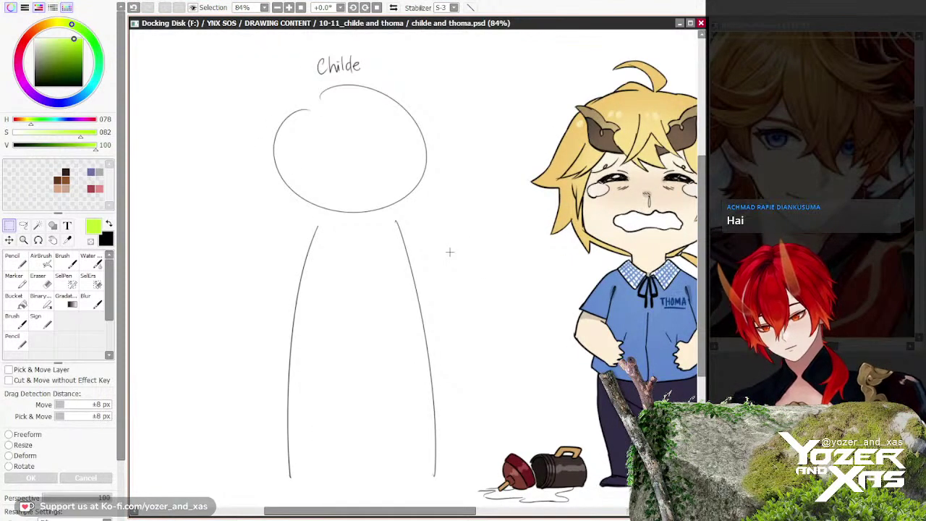
left_click_drag(473, 253, 478, 246)
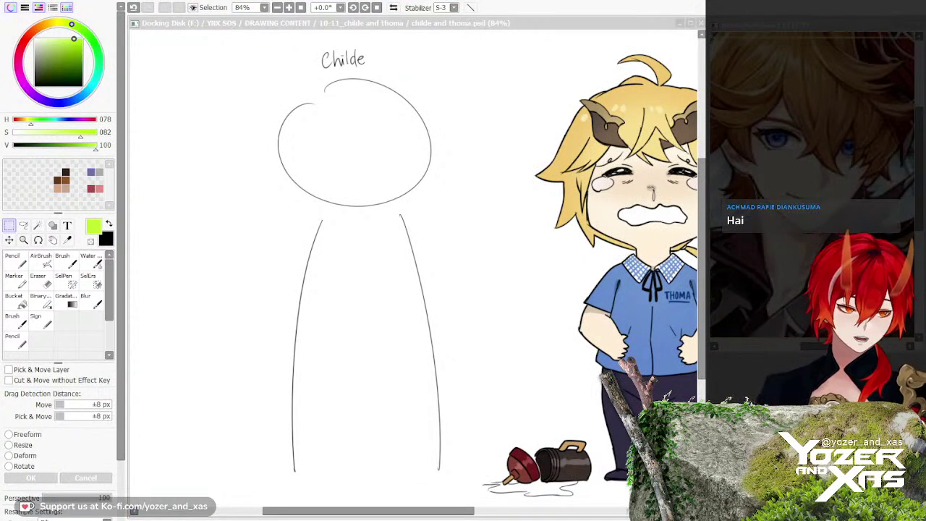
left_click(435, 196)
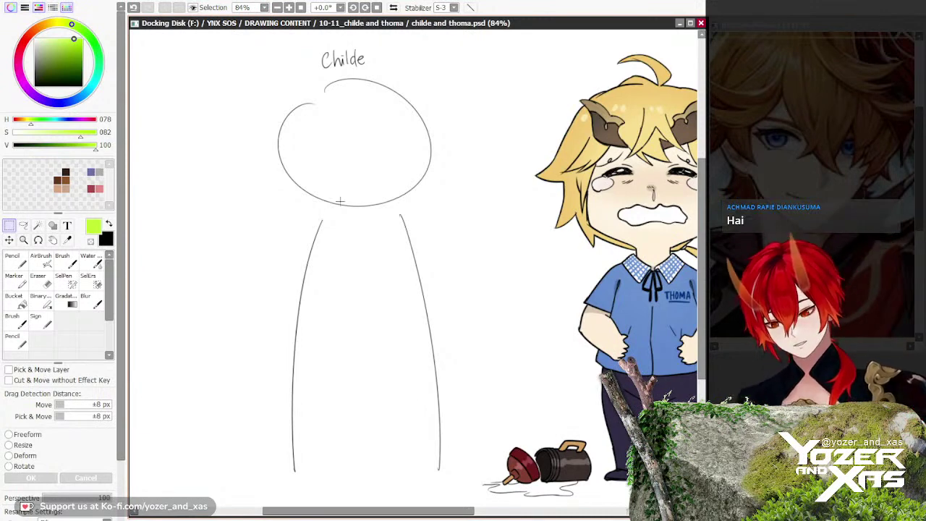
Step: Clear the rough Childe placeholder outline together with its name label from the canvas
scroll(339, 203, "down", 2)
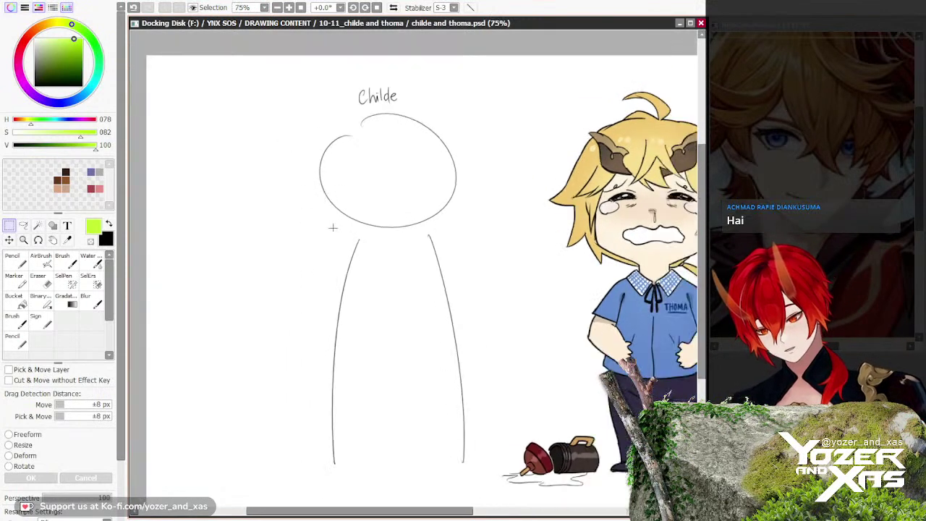
left_click_drag(350, 248, 339, 231)
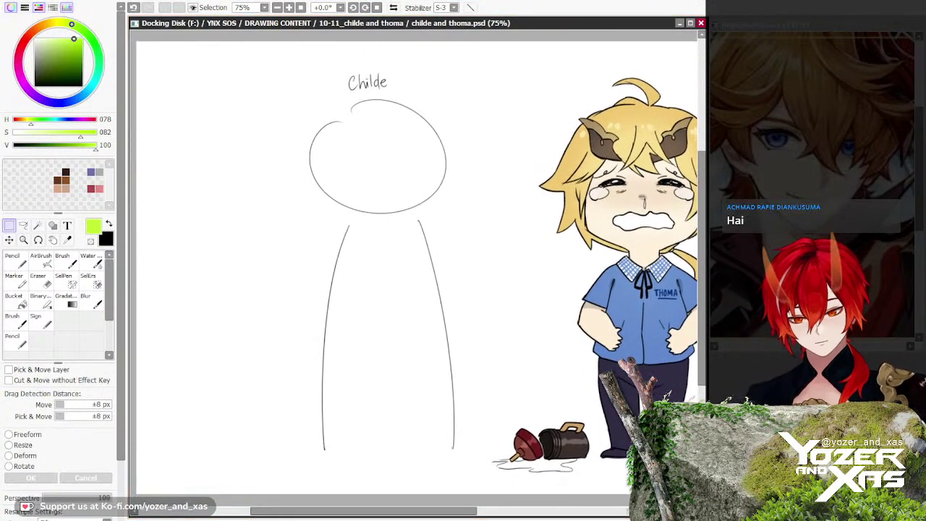
key("Delete")
Step: Choose the AirBrush with a medium blue (H 229, S 54, V 79) and a brush size of 12
key("b")
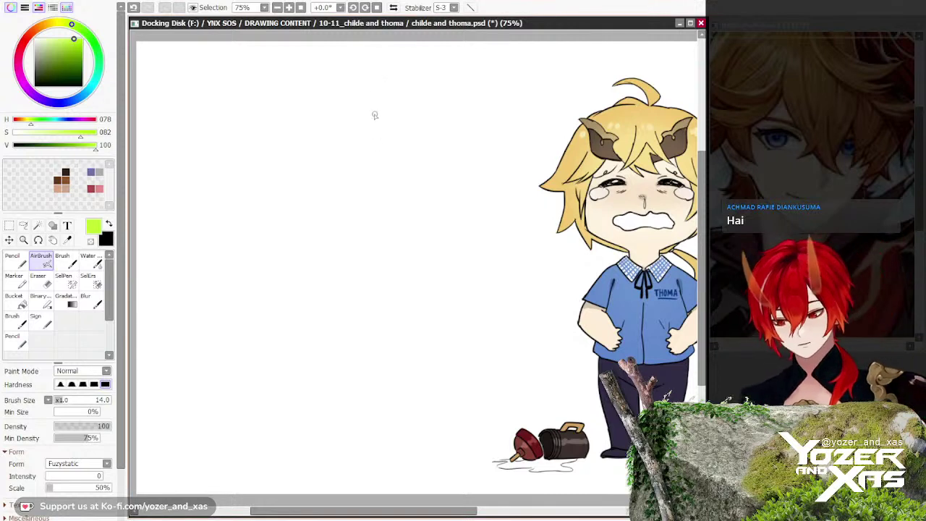
left_click_drag(377, 103, 416, 129)
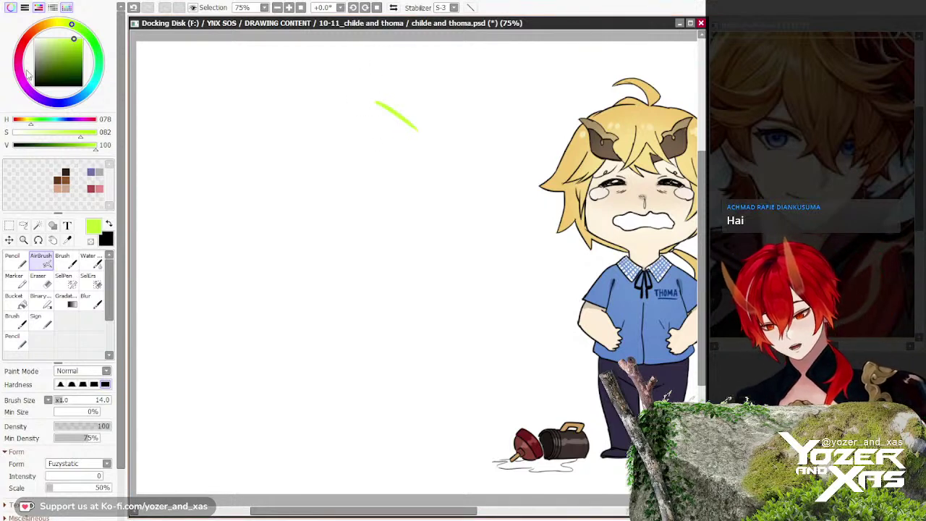
key("ctrl+z")
left_click(67, 102)
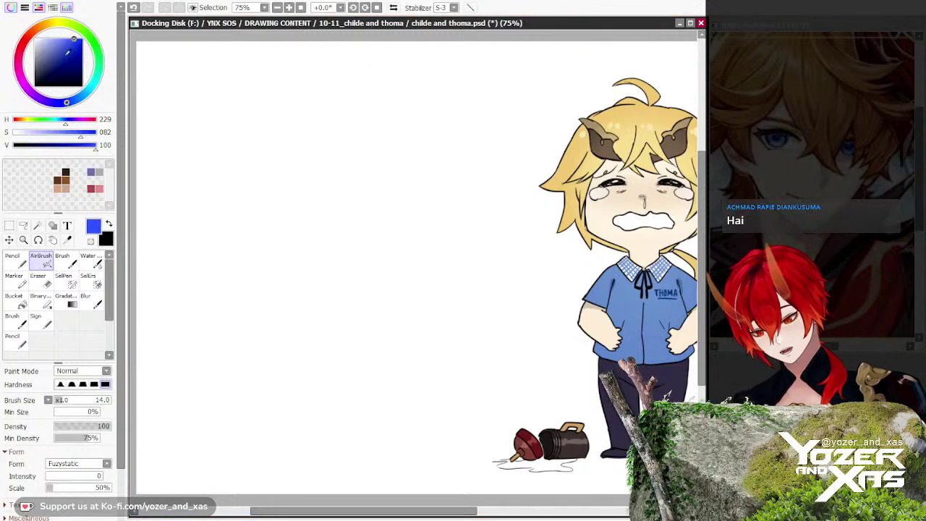
left_click(67, 50)
left_click(62, 47)
left_click(60, 48)
key("bracketleft")
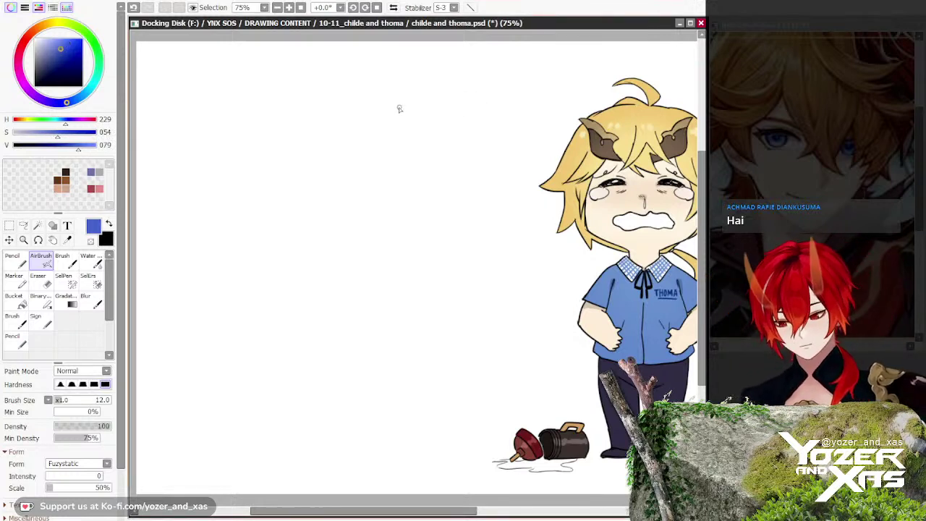
Step: Sketch a large rounded head outline in blue on the blank area beside Thoma, using brush size 9
mouse_move(368, 95)
left_mouse_down()
mouse_move(420, 131)
mouse_move(428, 154)
mouse_move(415, 232)
mouse_move(423, 218)
mouse_move(388, 250)
mouse_move(321, 90)
mouse_move(294, 96)
mouse_move(253, 145)
mouse_move(256, 225)
mouse_move(295, 251)
left_mouse_up()
key("bracketright")
left_click_drag(372, 249, 295, 240)
Step: Sketch a torso below the head with two flaring sides and a slightly curved waistline closing the bottom
mouse_move(329, 267)
left_mouse_down()
mouse_move(317, 258)
mouse_move(360, 287)
mouse_move(370, 323)
mouse_move(290, 346)
left_mouse_up()
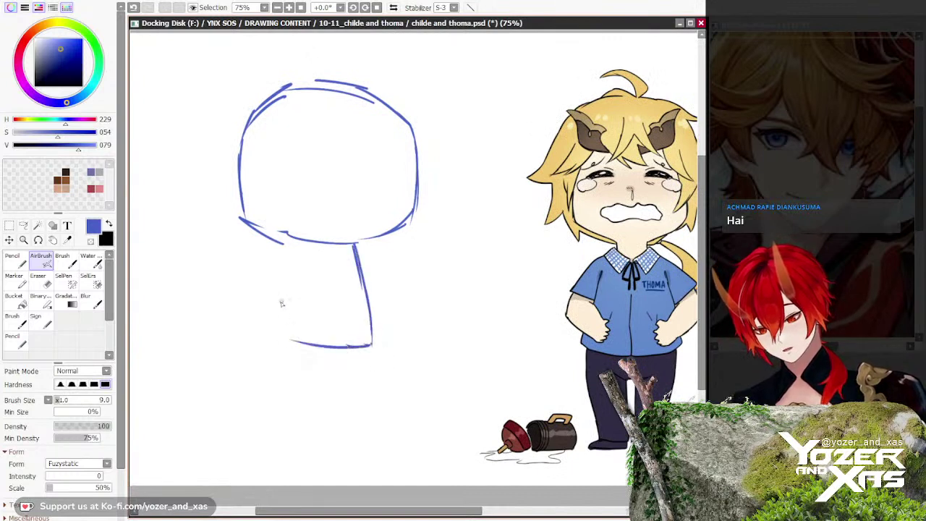
left_click_drag(298, 246, 282, 340)
left_click_drag(292, 266, 279, 348)
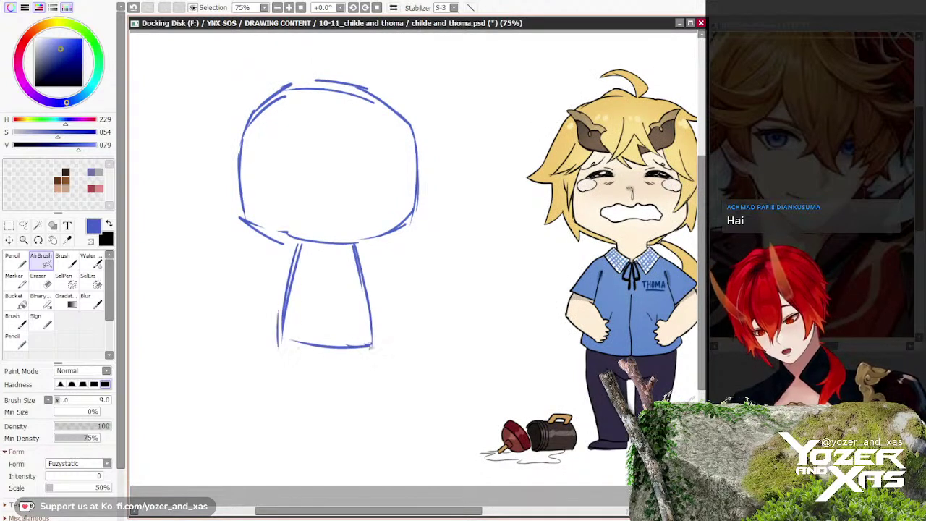
left_click_drag(371, 345, 286, 346)
Step: Sketch two short tapering legs below the waistline, separated by a narrow gap and closed at the feet
left_click_drag(365, 304, 371, 372)
left_click_drag(371, 326, 360, 429)
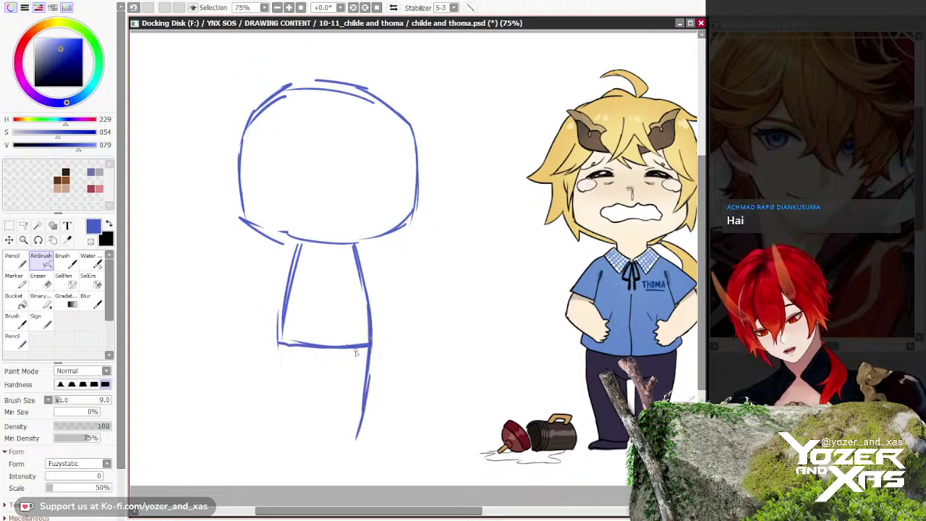
scroll(308, 257, "down", 2)
scroll(355, 376, "up", 3)
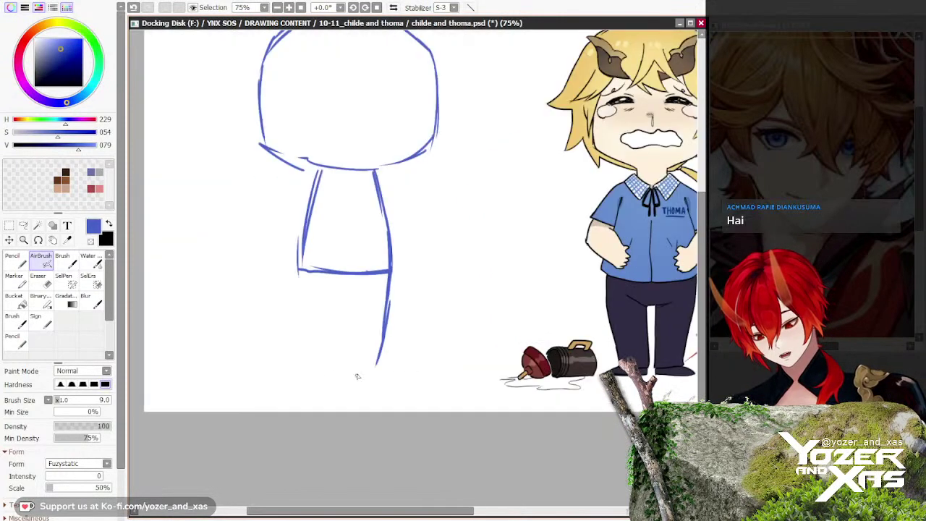
left_click_drag(378, 360, 338, 366)
left_click_drag(340, 265, 337, 366)
mouse_move(332, 265)
left_mouse_down()
mouse_move(327, 366)
mouse_move(293, 363)
left_mouse_up()
left_click_drag(277, 236, 306, 389)
Step: Sketch short neck lines under the head and sloping shoulders joining them to the torso sides
scroll(285, 325, "down", 2)
scroll(348, 242, "up", 1)
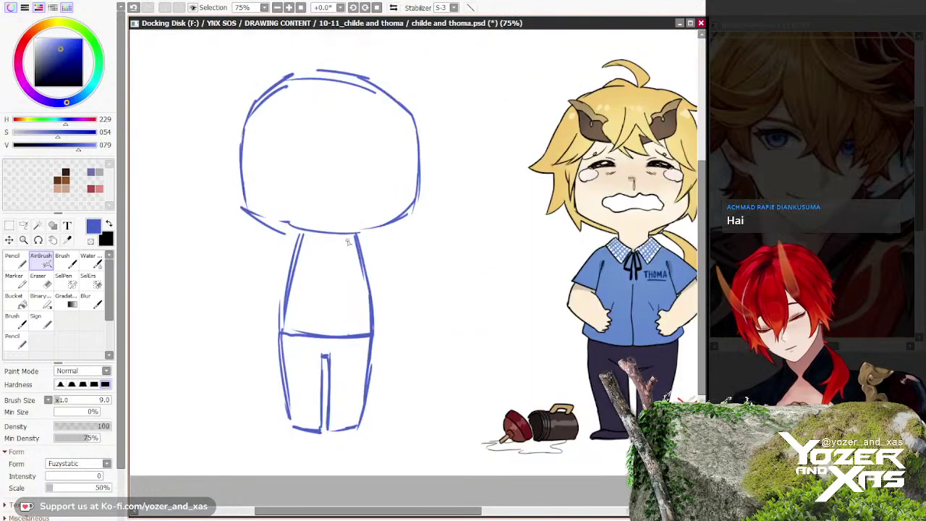
left_click_drag(296, 315, 303, 341)
left_click_drag(315, 267, 296, 306)
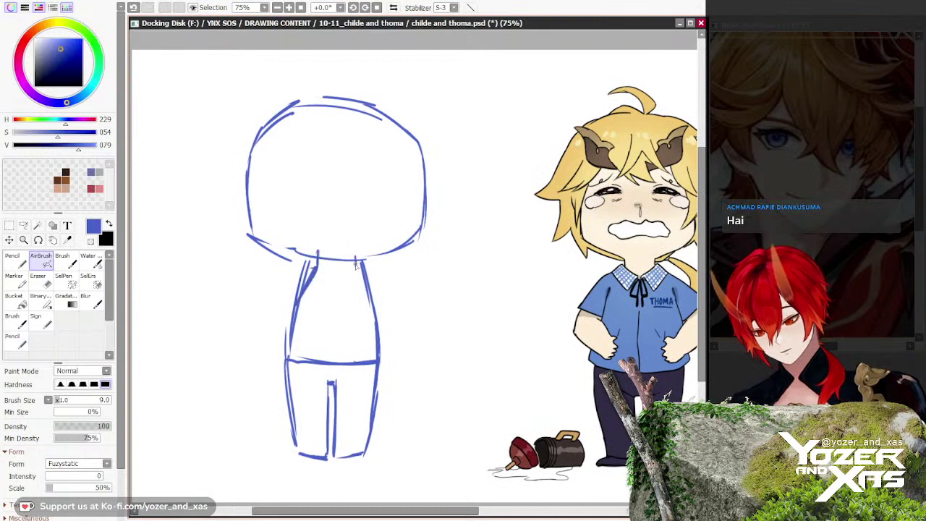
Step: Try to sketch both arms as single lines angling down and outward from the shoulders
scroll(328, 227, "down", 1)
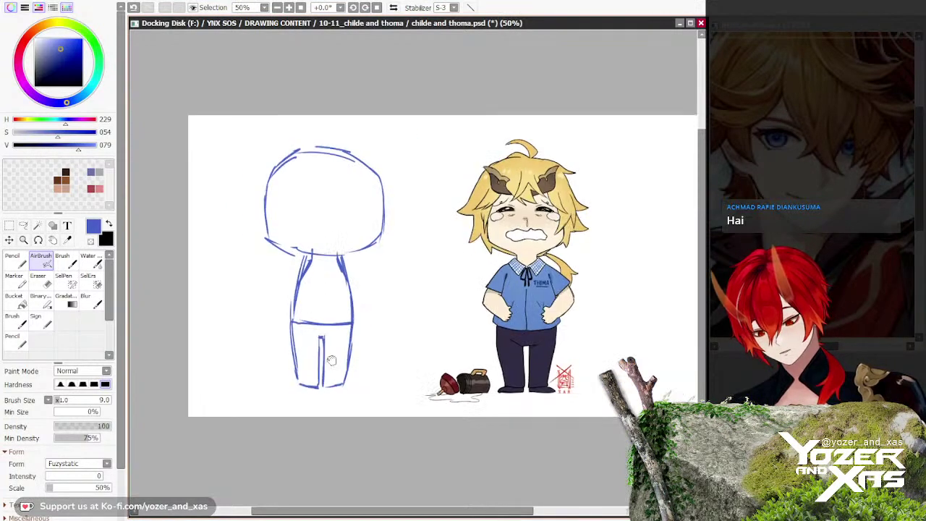
mouse_move(331, 360)
left_mouse_down()
mouse_move(366, 334)
mouse_move(371, 350)
left_mouse_up()
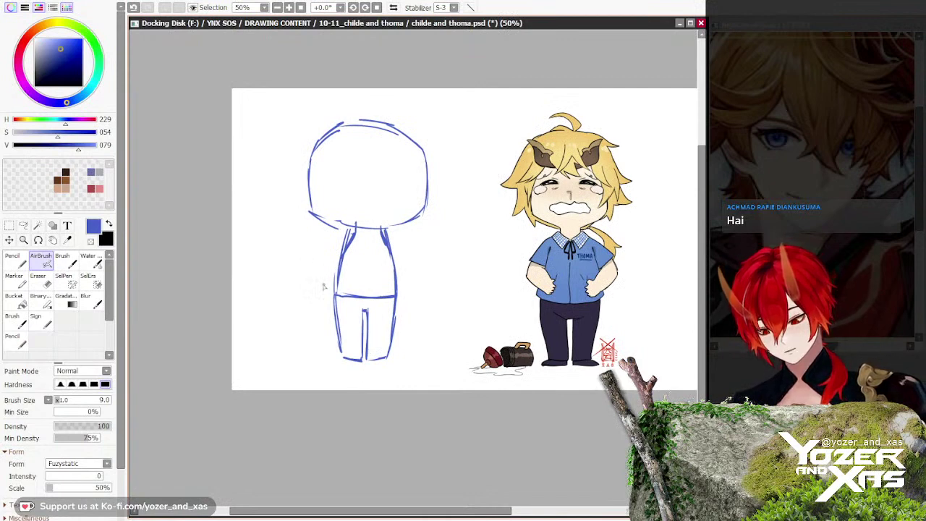
scroll(387, 260, "up", 1)
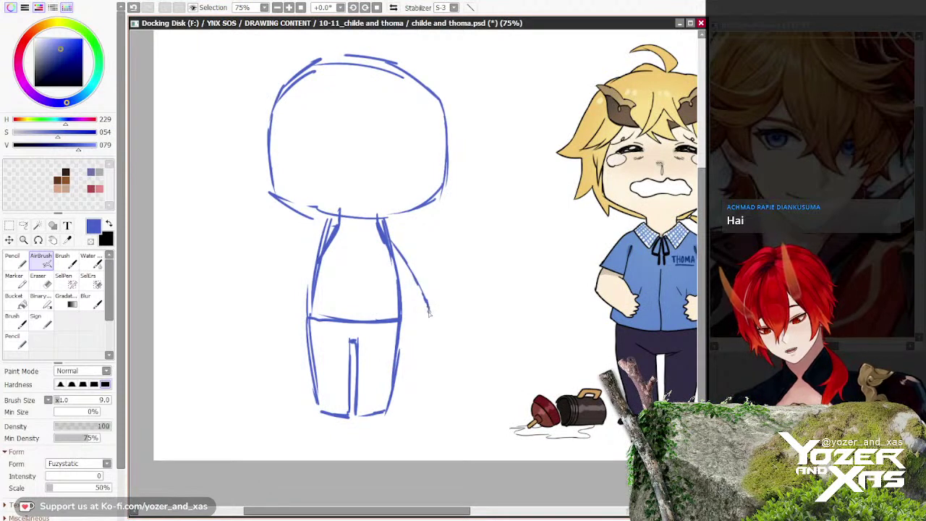
scroll(326, 257, "up", 1)
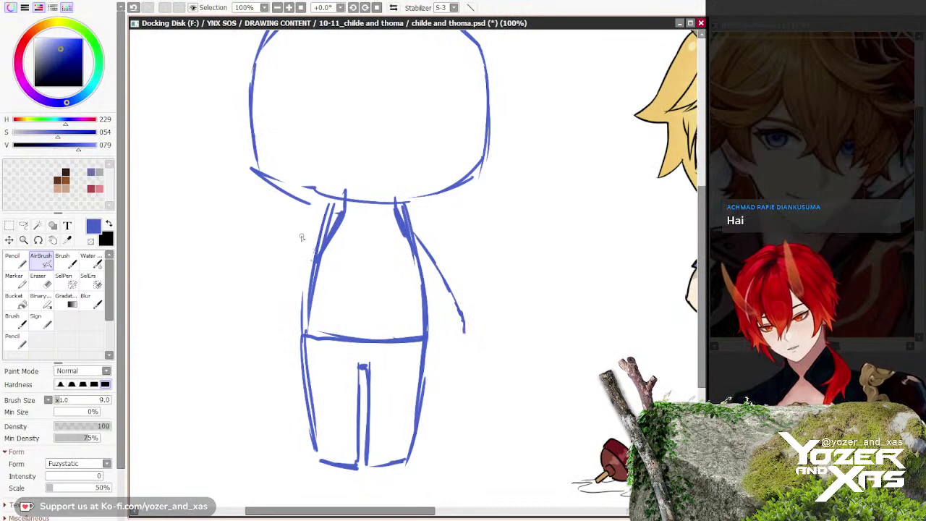
scroll(295, 237, "down", 1)
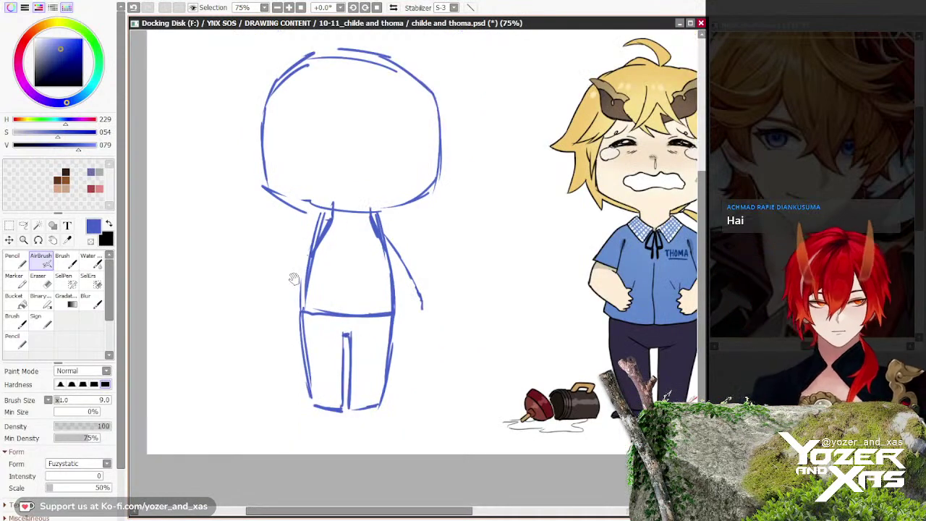
left_click_drag(291, 281, 297, 282)
scroll(306, 275, "up", 1)
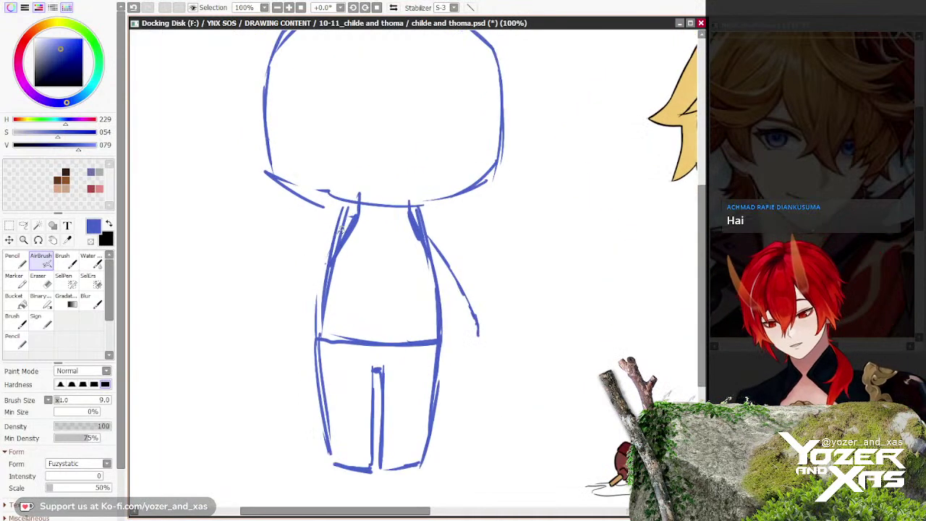
left_click_drag(346, 224, 295, 294)
scroll(297, 293, "down", 1)
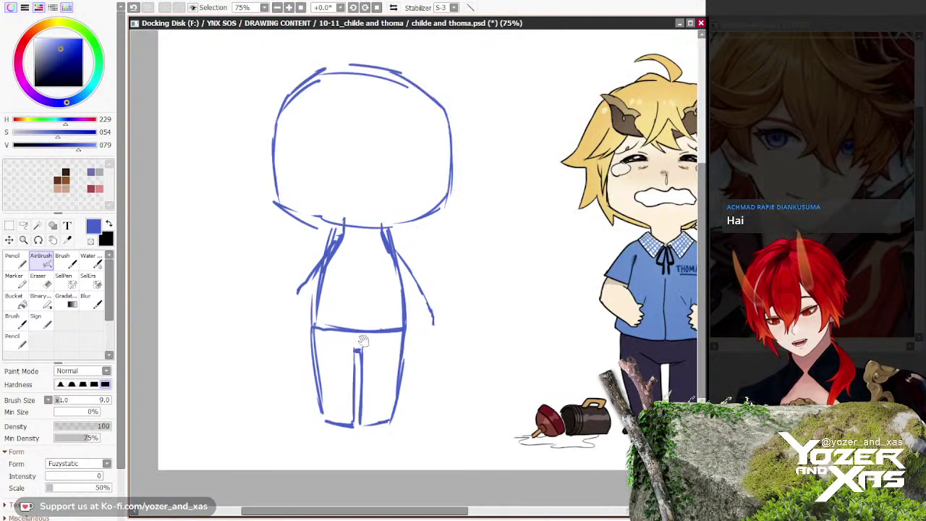
mouse_move(364, 340)
left_mouse_down()
mouse_move(326, 320)
mouse_move(337, 296)
left_mouse_up()
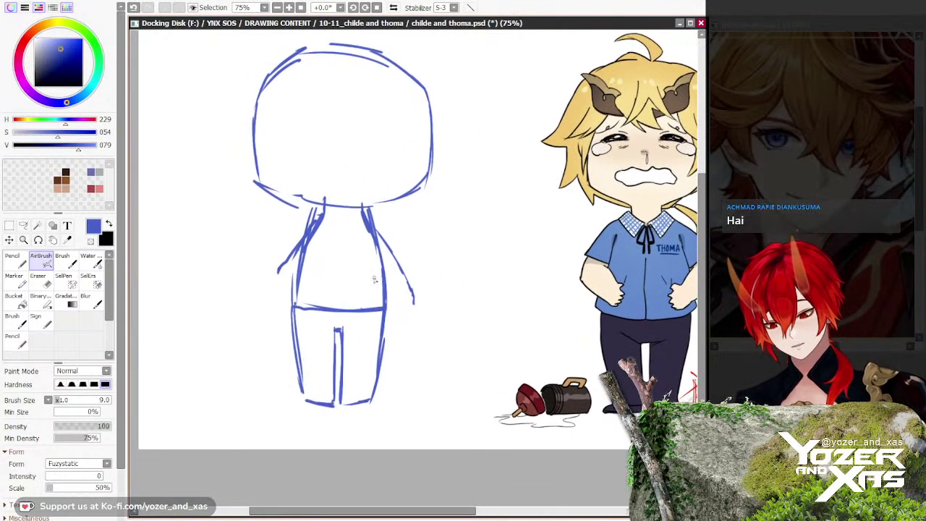
scroll(415, 309, "up", 1)
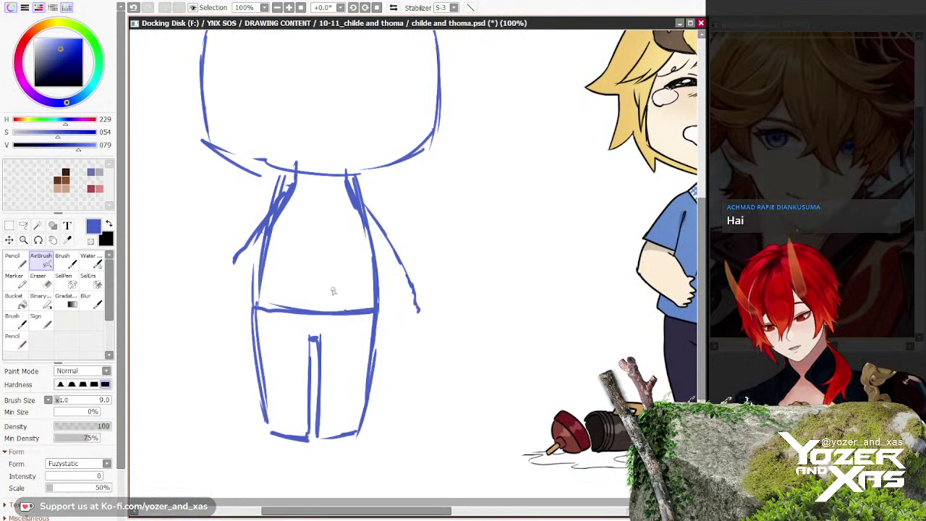
left_click_drag(356, 383, 444, 414)
key("ctrl+z")
key("ctrl+z")
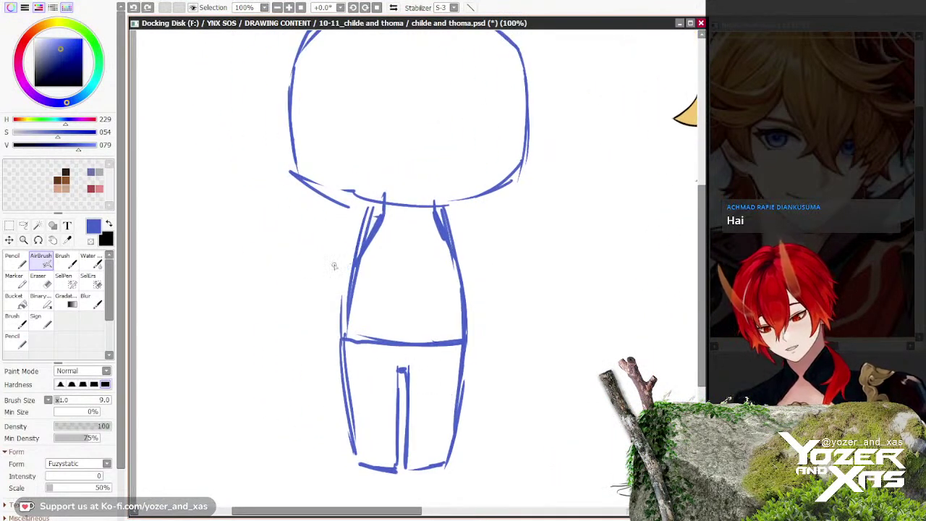
Step: Sketch one arm hanging beside the torso, ending in a small hand that holds a rounded pot-like object beside the hip
left_click_drag(359, 241, 313, 320)
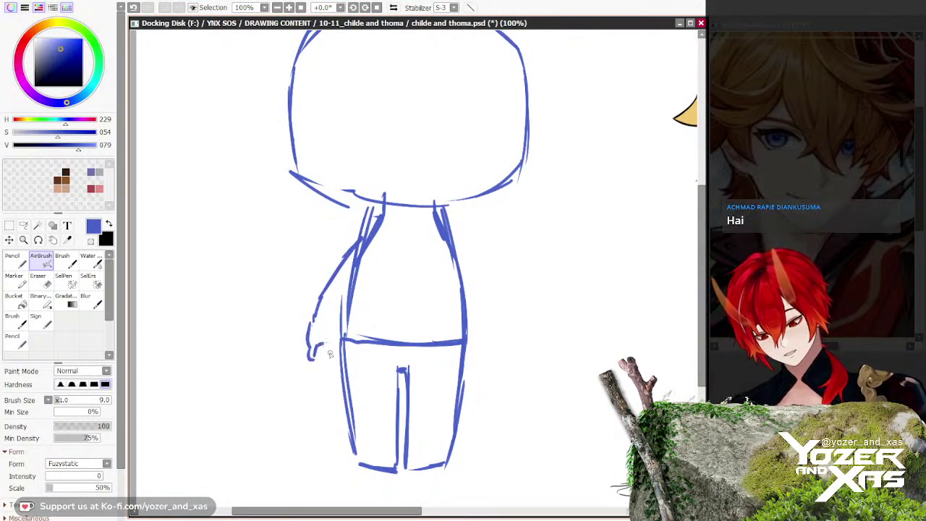
mouse_move(314, 357)
left_mouse_down()
mouse_move(327, 360)
mouse_move(317, 357)
left_mouse_up()
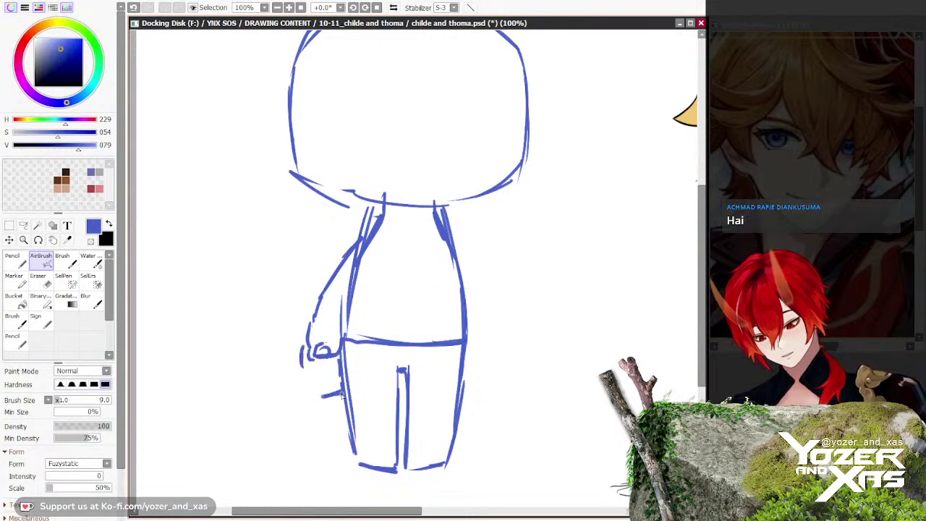
left_click_drag(343, 395, 313, 390)
left_click_drag(300, 359, 282, 387)
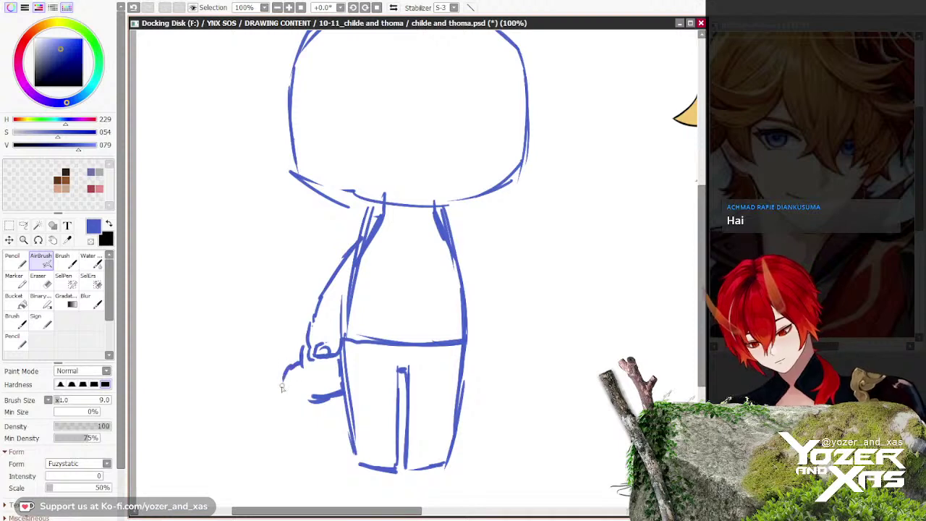
left_click_drag(344, 405, 286, 402)
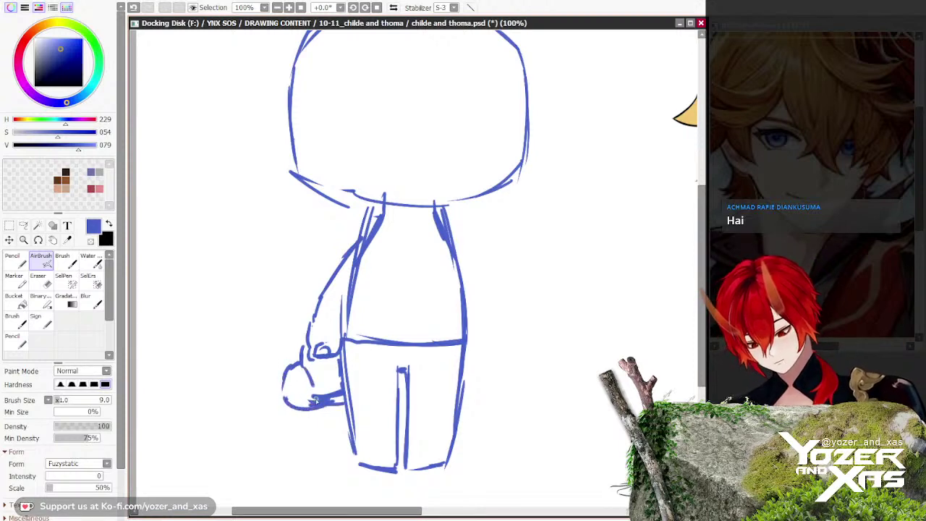
scroll(279, 362, "down", 1)
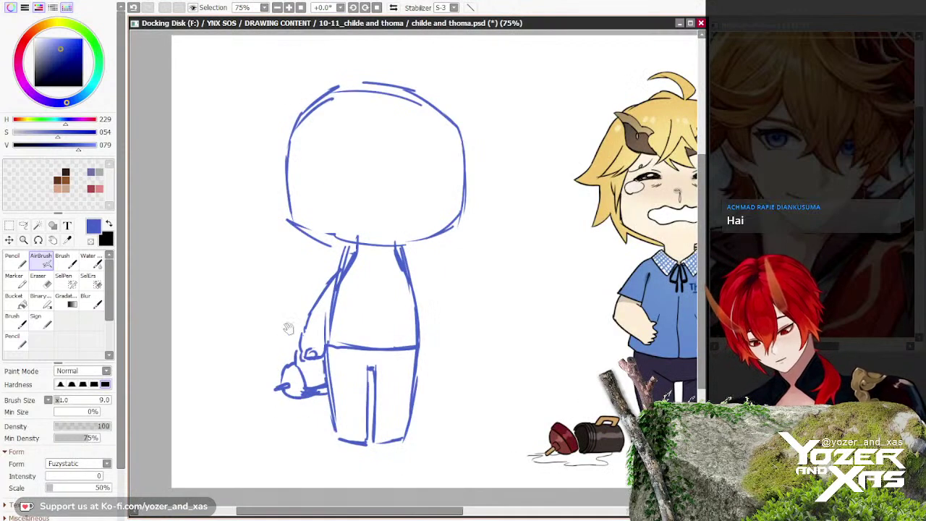
left_click_drag(348, 307, 327, 309)
scroll(390, 258, "up", 1)
left_click_drag(388, 266, 443, 264)
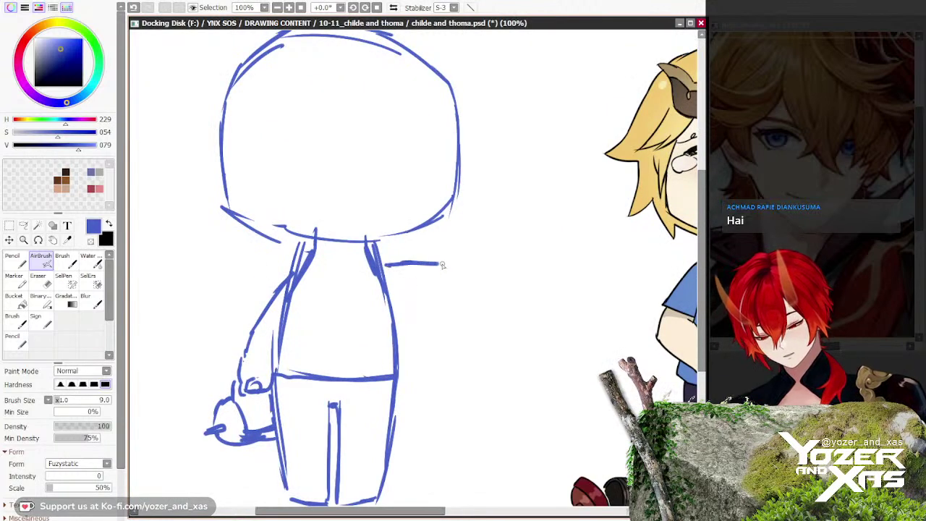
key("ctrl+z")
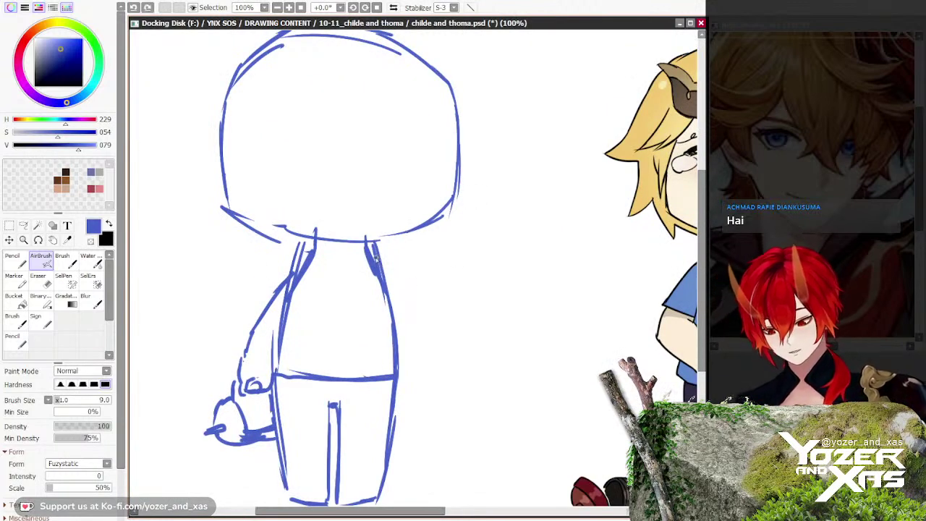
left_click_drag(375, 257, 449, 268)
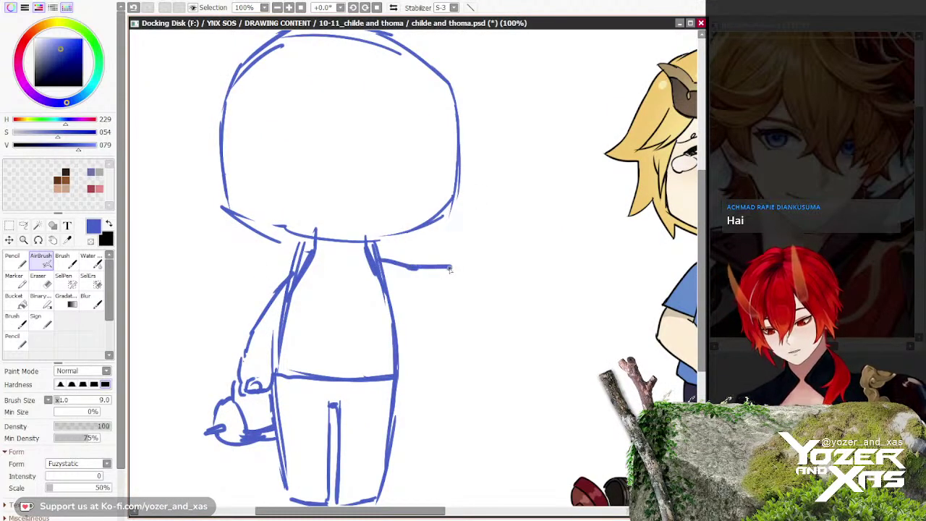
scroll(342, 197, "down", 1)
left_click_drag(375, 281, 374, 313)
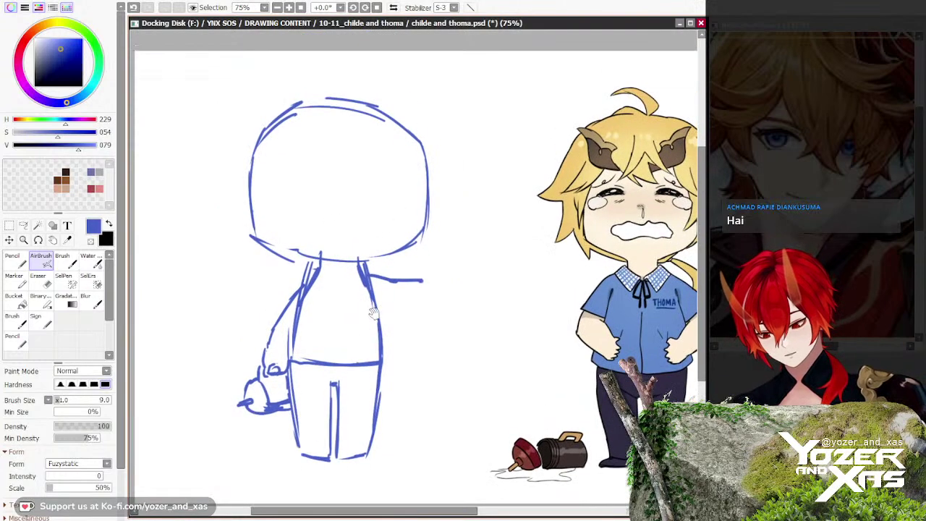
scroll(340, 285, "up", 1)
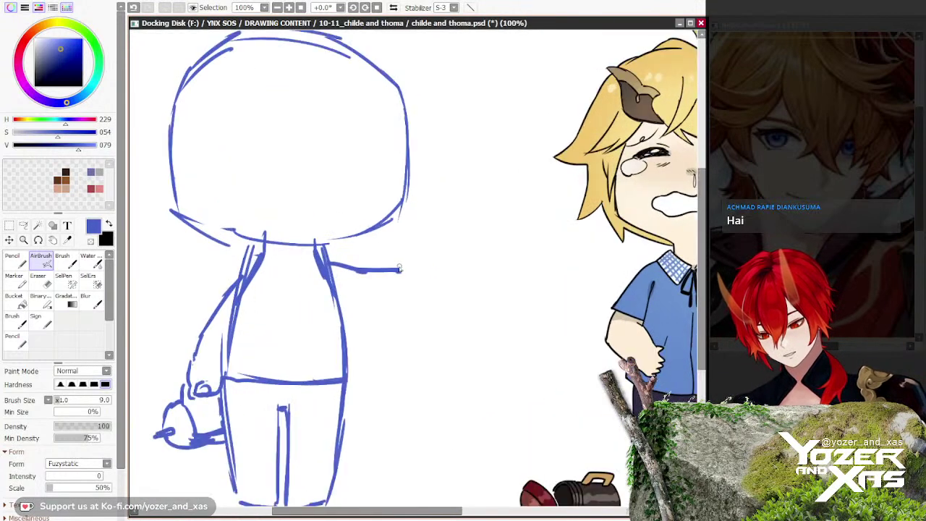
key("ctrl+z")
Step: Sketch the other arm stretched out towards Thoma, with a gently sloping upper line, a slanted wrist edge and a lower line reaching the torso
mouse_move(329, 266)
left_mouse_down()
mouse_move(411, 290)
mouse_move(398, 318)
mouse_move(356, 311)
left_mouse_up()
scroll(337, 275, "down", 2)
scroll(337, 275, "up", 2)
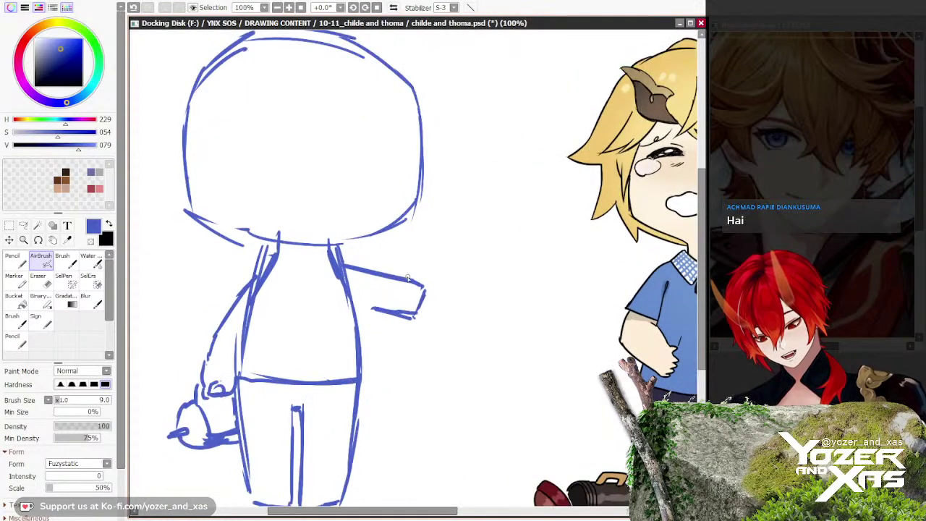
key("ctrl+z")
key("ctrl+z")
key("ctrl+z")
left_click_drag(421, 316, 358, 309)
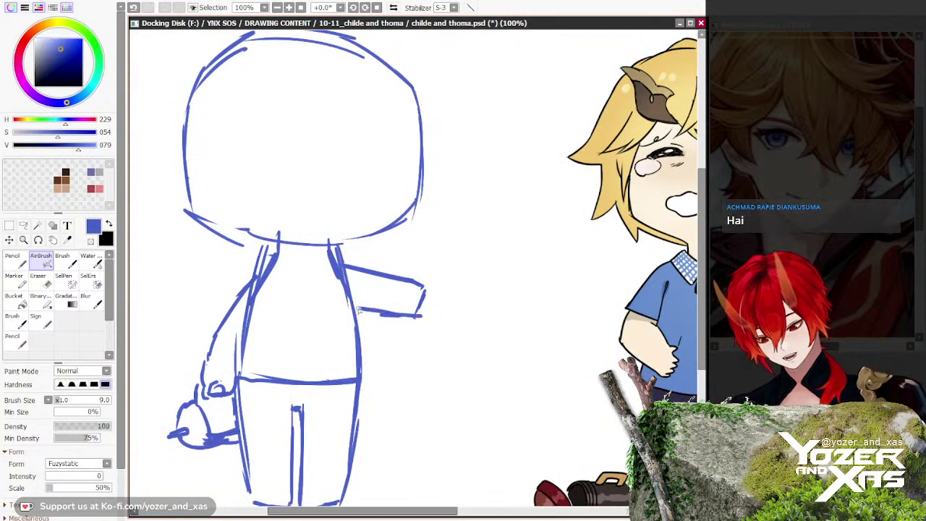
Step: Sketch a small gripping hand with a thumb and finger lines at the end of the outstretched arm
scroll(434, 285, "up", 1)
mouse_move(435, 288)
left_mouse_down()
mouse_move(472, 282)
mouse_move(450, 285)
mouse_move(474, 290)
left_mouse_up()
key("ctrl+z")
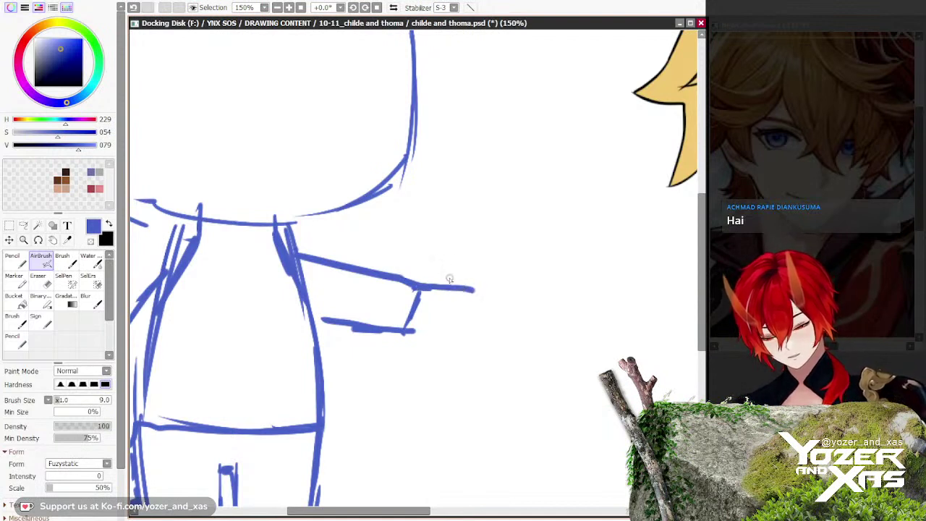
key("ctrl+z")
key("ctrl+z")
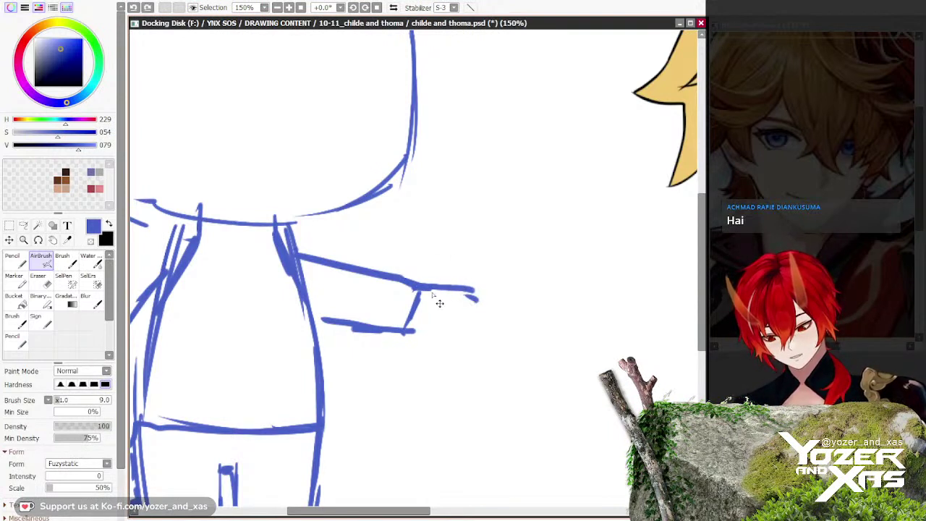
mouse_move(463, 292)
left_mouse_down()
mouse_move(478, 299)
mouse_move(470, 313)
mouse_move(440, 320)
mouse_move(439, 338)
left_mouse_up()
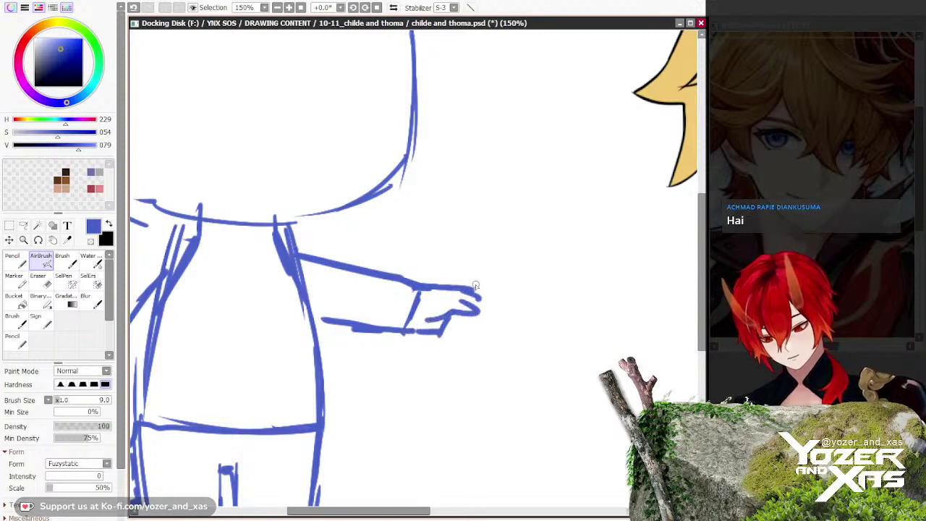
Step: Sketch a flat rectangular block held in the outstretched hand, thickening its lower and outer edges with repeated strokes
scroll(480, 287, "down", 1)
scroll(474, 290, "down", 1)
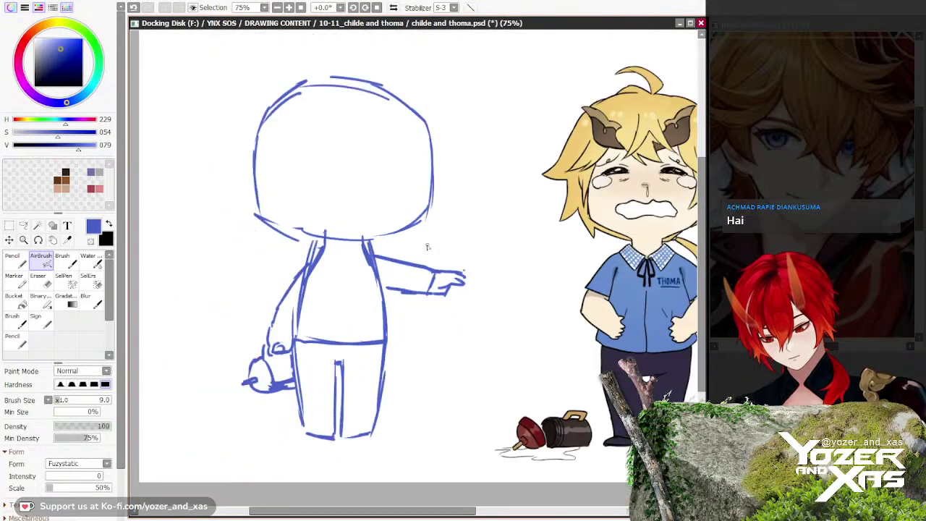
left_click_drag(438, 322, 443, 326)
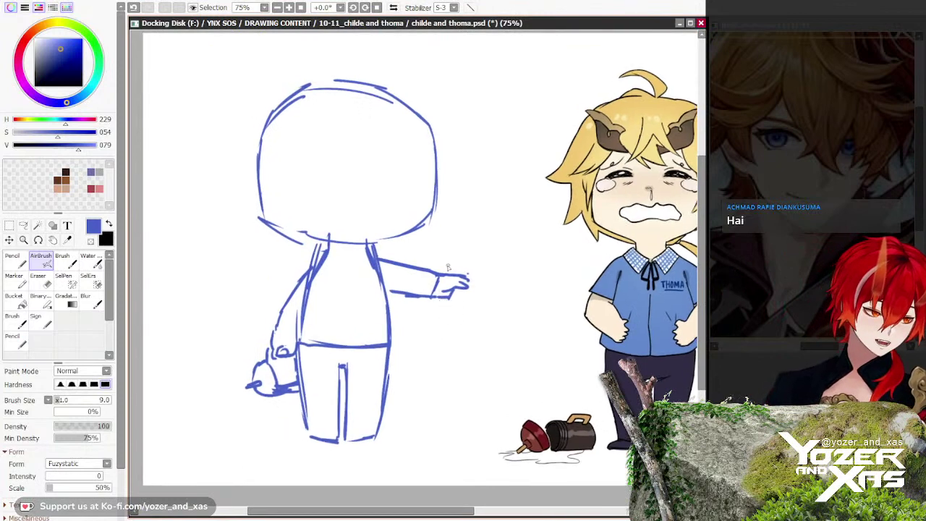
scroll(447, 257, "up", 1)
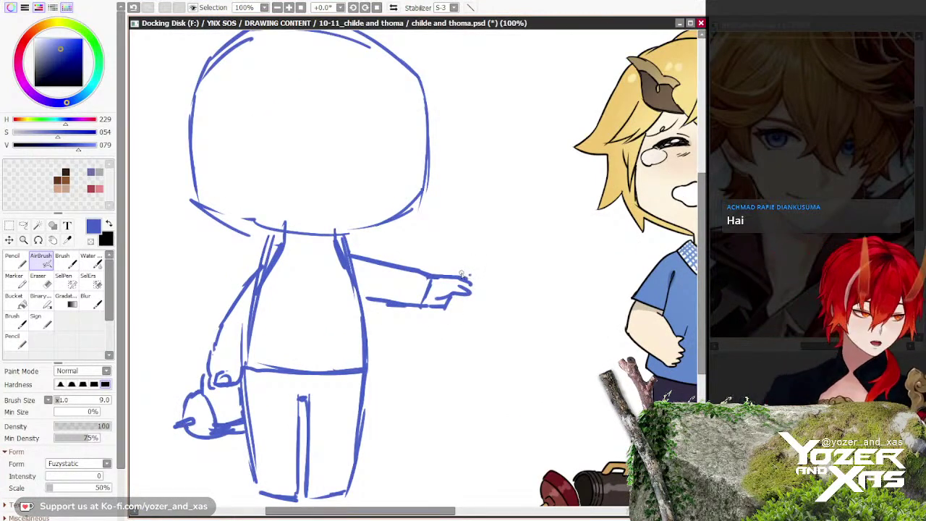
mouse_move(466, 276)
left_mouse_down()
mouse_move(520, 282)
mouse_move(508, 310)
mouse_move(513, 305)
mouse_move(457, 308)
left_mouse_up()
key("ctrl+z")
scroll(516, 288, "up", 1)
mouse_move(523, 280)
left_mouse_down()
mouse_move(498, 324)
mouse_move(506, 333)
mouse_move(523, 323)
left_mouse_up()
left_click_drag(515, 326, 444, 325)
mouse_move(445, 324)
left_mouse_down()
mouse_move(502, 317)
mouse_move(446, 326)
mouse_move(436, 308)
left_mouse_up()
scroll(434, 309, "down", 1)
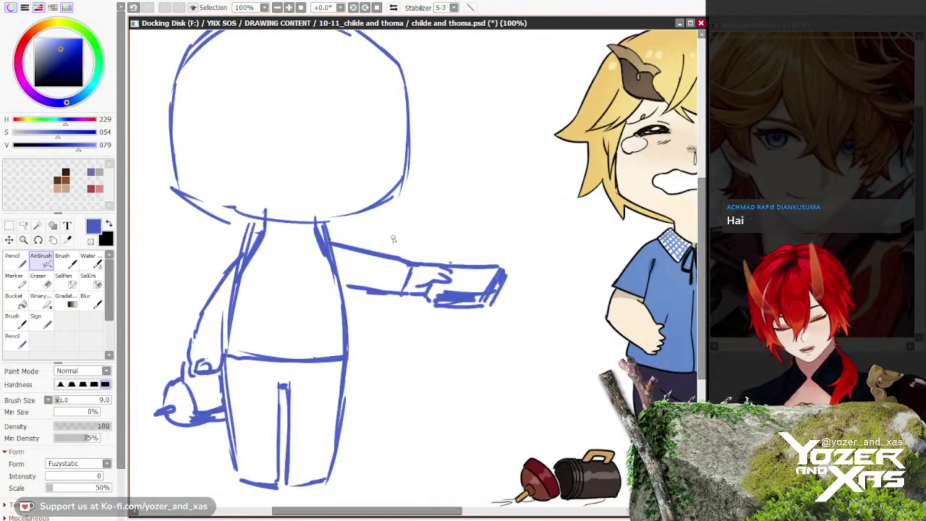
Step: Sketch two flat, outward-pointing feet at the ends of the legs
left_click_drag(371, 388, 471, 363)
scroll(395, 326, "down", 1)
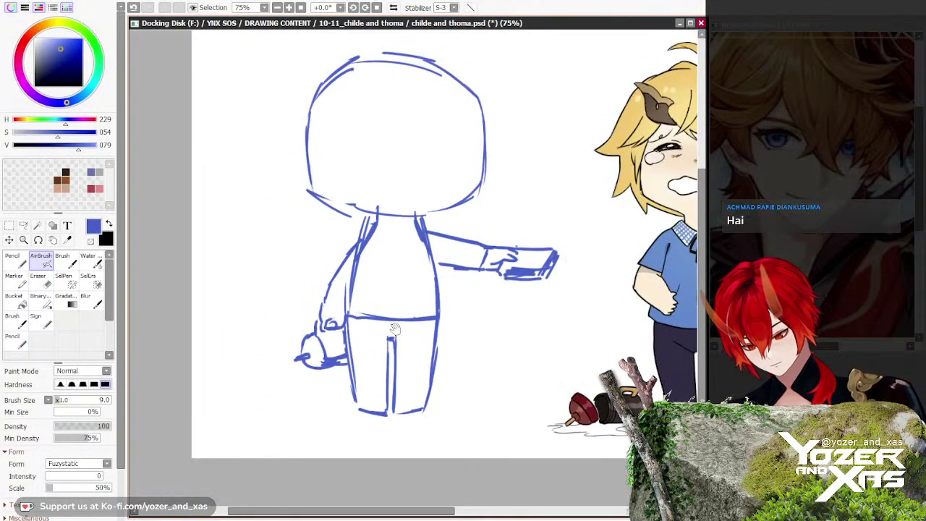
left_click_drag(376, 279, 387, 276)
left_click_drag(419, 310, 429, 289)
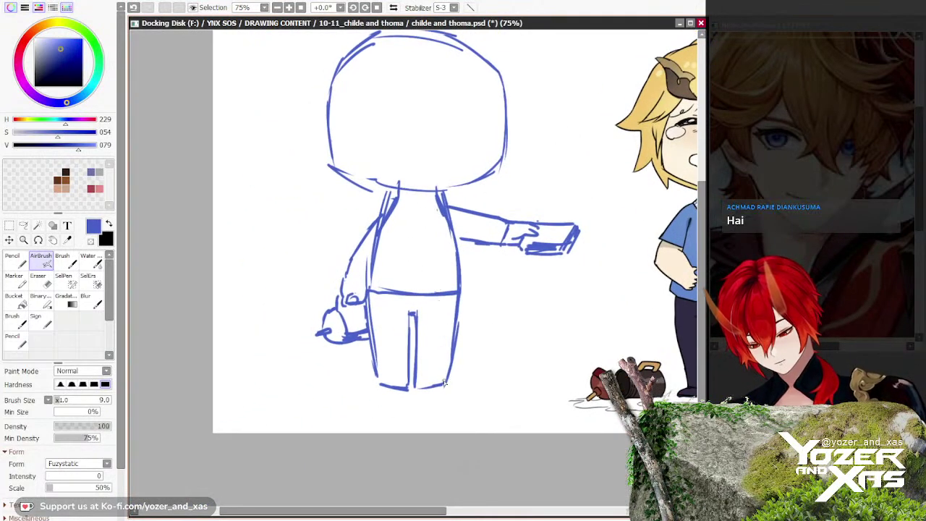
mouse_move(445, 384)
left_mouse_down()
mouse_move(455, 388)
mouse_move(371, 389)
left_mouse_up()
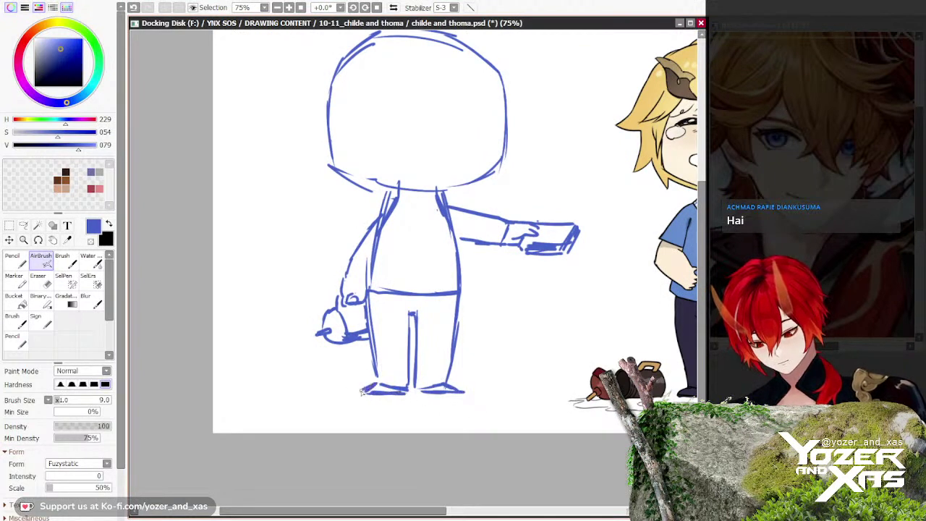
scroll(362, 391, "down", 2)
scroll(372, 399, "up", 1)
Step: Move the blue body sketch over the Thoma chibi and line up its head, torso and feet with his
mouse_move(402, 290)
left_mouse_down()
mouse_move(422, 295)
mouse_move(379, 299)
mouse_move(396, 377)
left_mouse_up()
scroll(413, 269, "down", 1)
scroll(377, 298, "up", 3)
scroll(415, 197, "down", 2)
left_click_drag(378, 250, 294, 242)
mouse_move(292, 268)
left_mouse_down()
mouse_move(475, 270)
mouse_move(460, 291)
mouse_move(415, 269)
mouse_move(376, 272)
left_mouse_up()
scroll(459, 284, "up", 1)
key("ctrl+t")
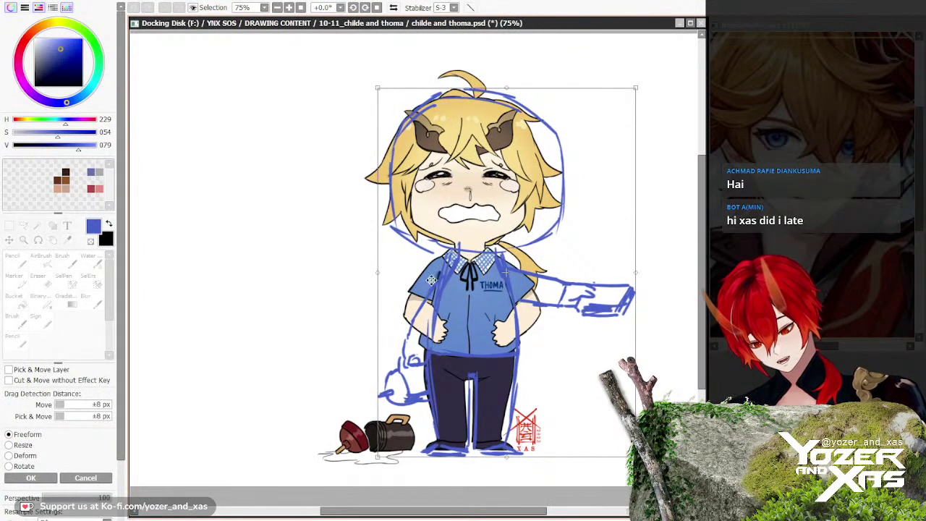
left_click_drag(443, 277, 470, 295)
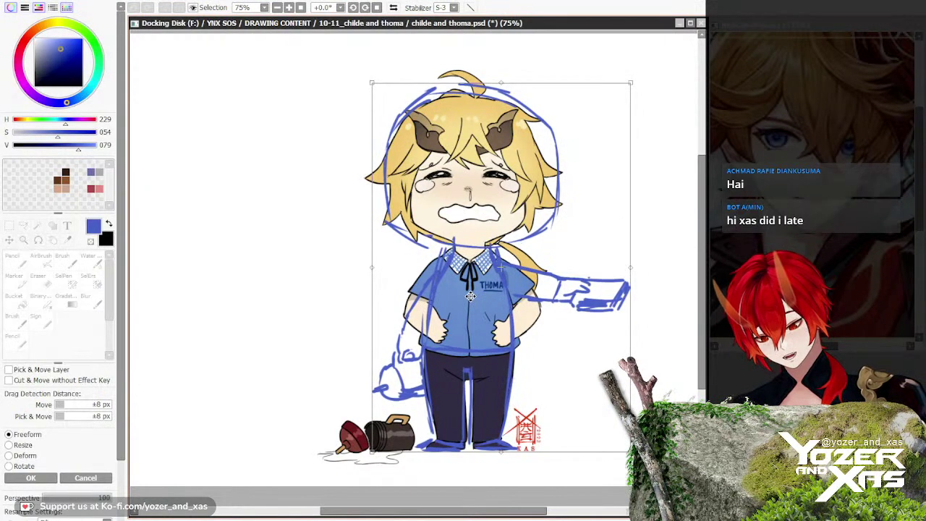
scroll(449, 244, "up", 2)
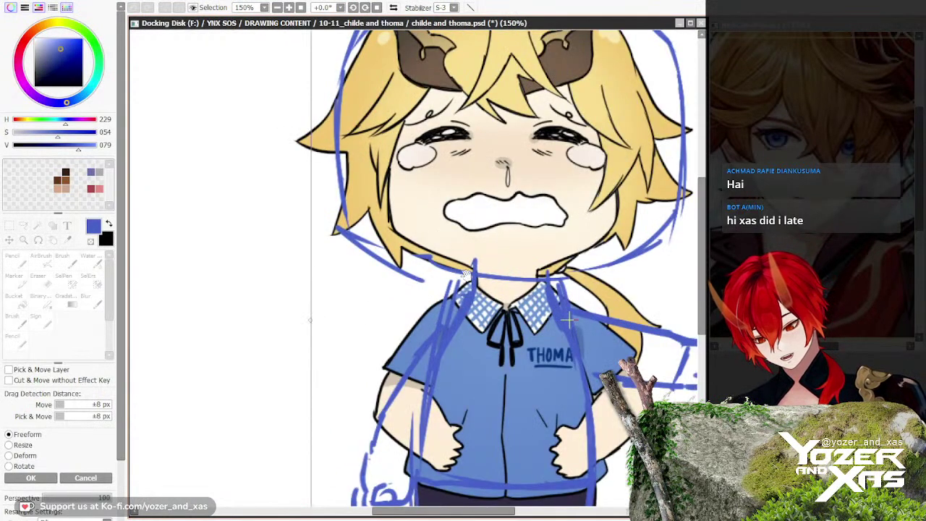
key("Return")
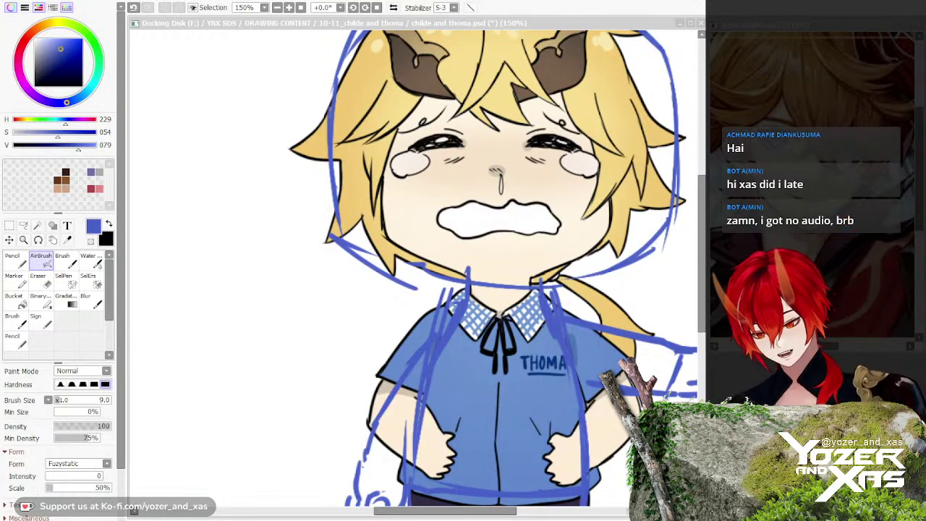
Step: Move the body sketch back to the empty canvas area beside Thoma, keeping its feet level with his
scroll(657, 233, "down", 1)
scroll(653, 249, "down", 3)
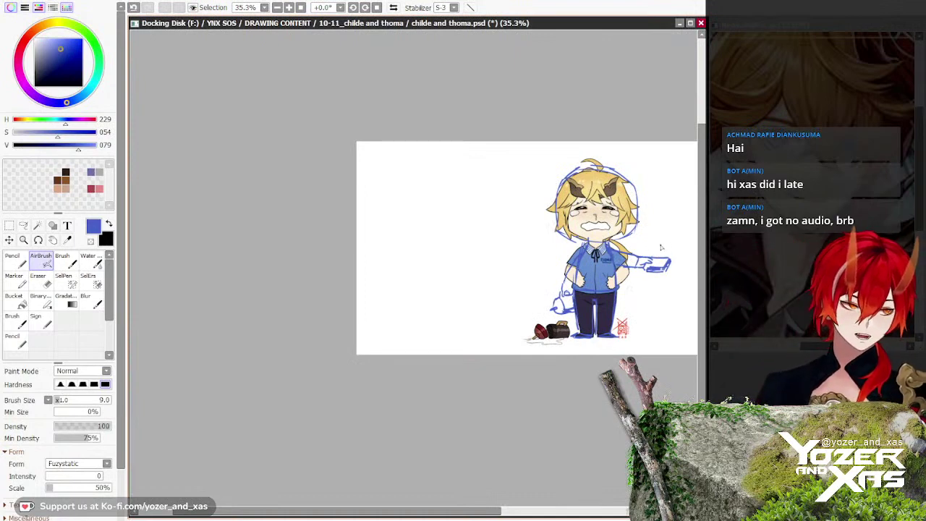
scroll(614, 243, "up", 3)
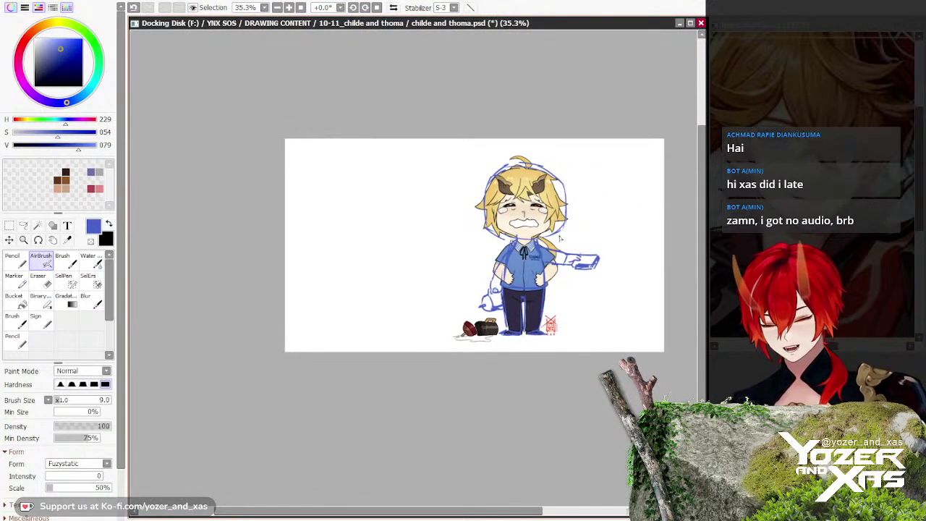
key("ctrl+t")
mouse_move(528, 225)
left_mouse_down()
mouse_move(326, 230)
mouse_move(349, 229)
left_mouse_up()
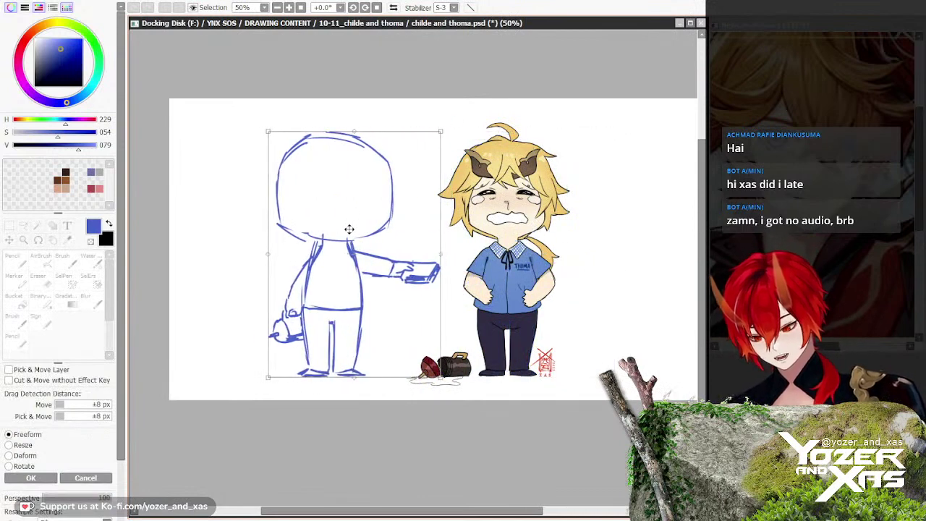
key("Return")
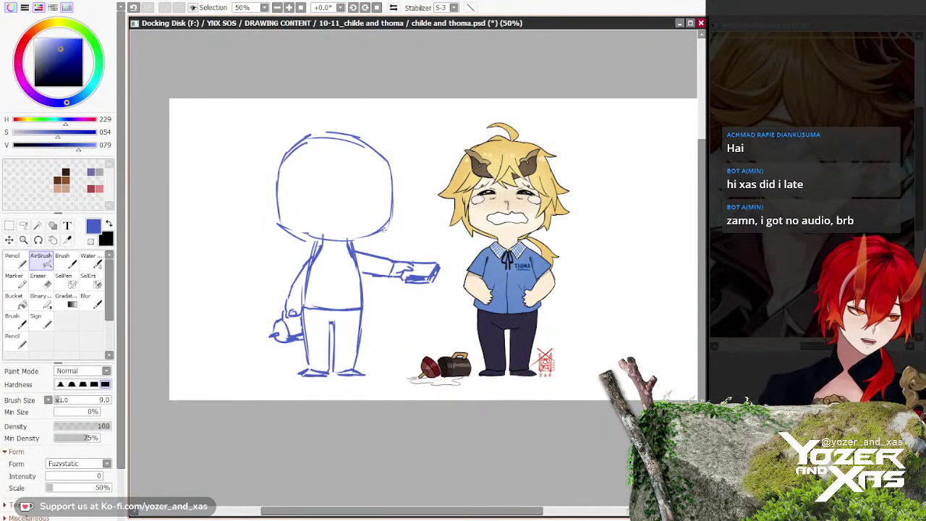
scroll(516, 210, "up", 3)
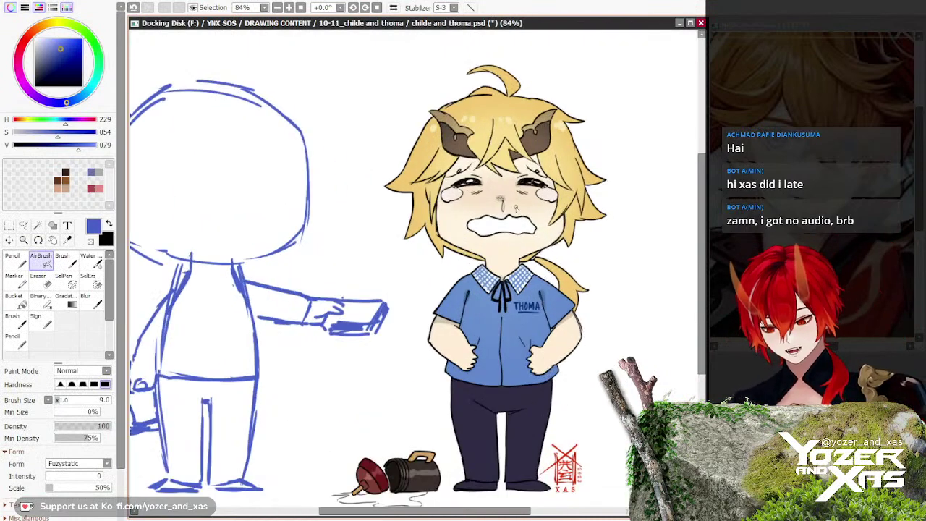
scroll(517, 209, "up", 1)
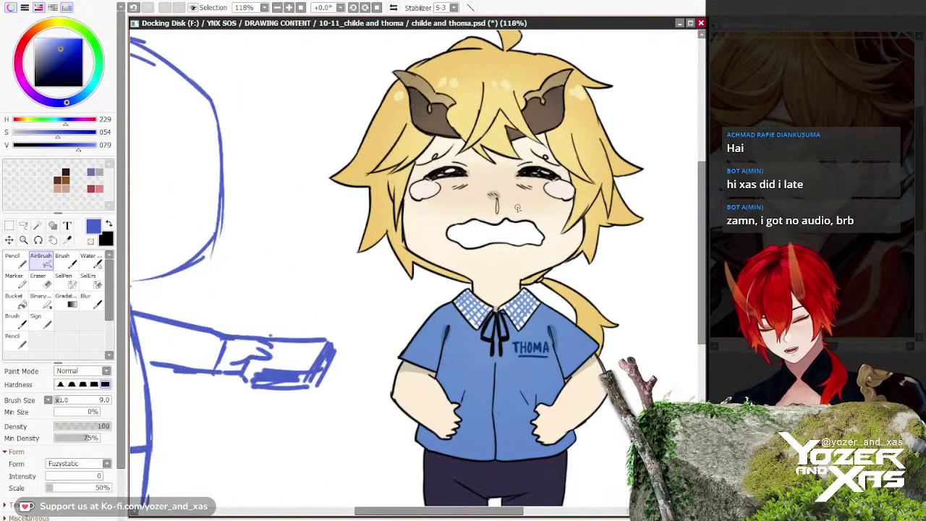
scroll(517, 208, "down", 2)
left_click_drag(528, 213, 578, 228)
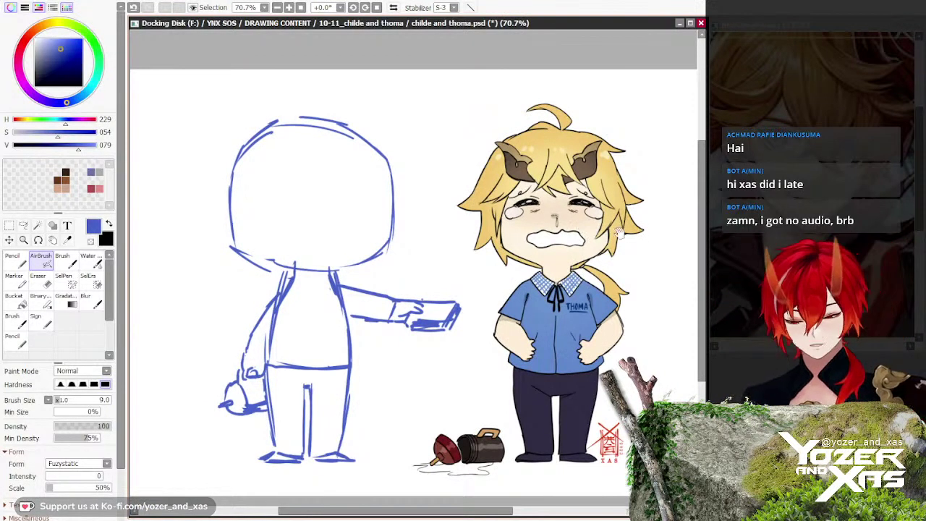
left_click_drag(607, 238, 577, 225)
scroll(538, 274, "up", 1)
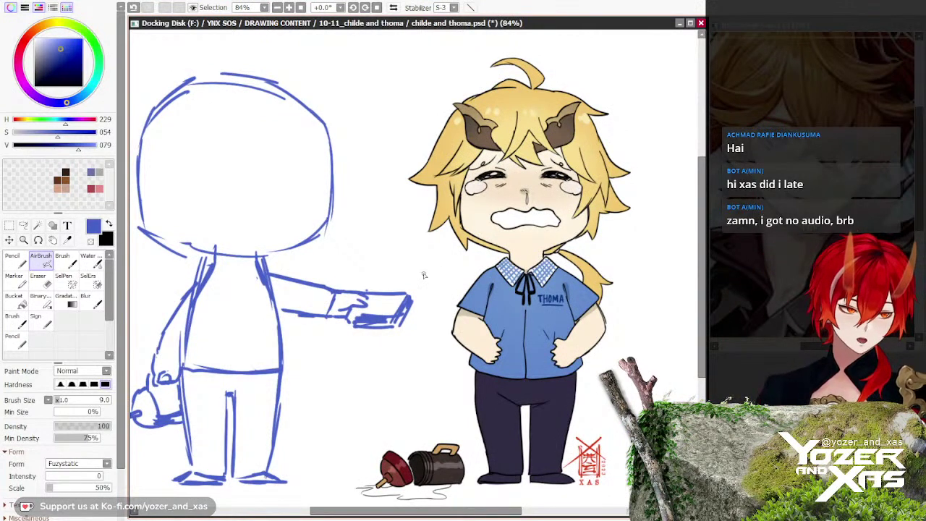
mouse_move(443, 269)
left_mouse_down()
mouse_move(439, 261)
mouse_move(533, 254)
left_mouse_up()
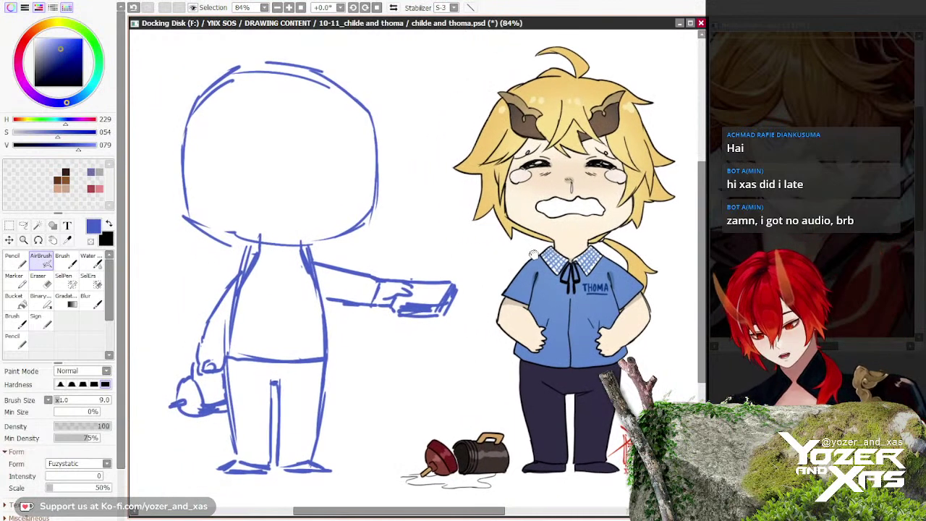
left_click_drag(467, 250, 546, 243)
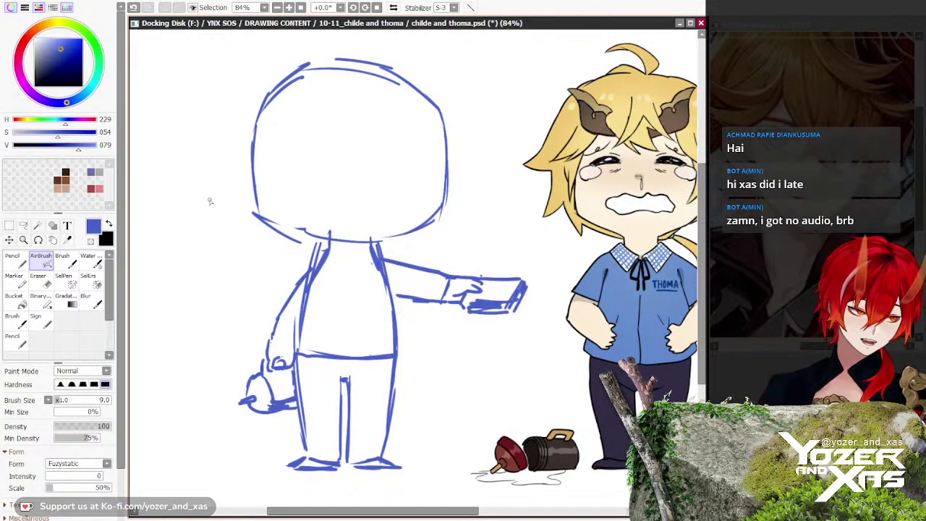
left_click_drag(376, 217, 347, 217)
left_click_drag(411, 219, 347, 224)
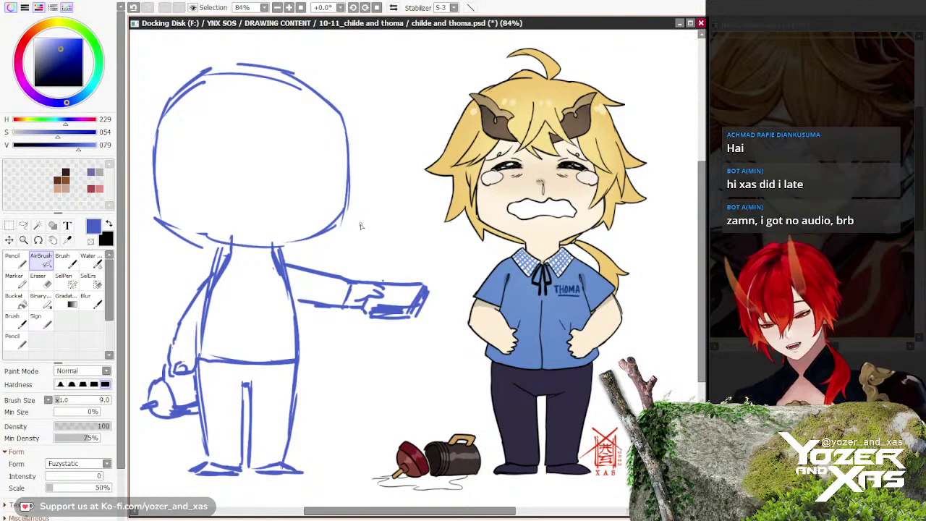
left_click_drag(384, 232, 451, 228)
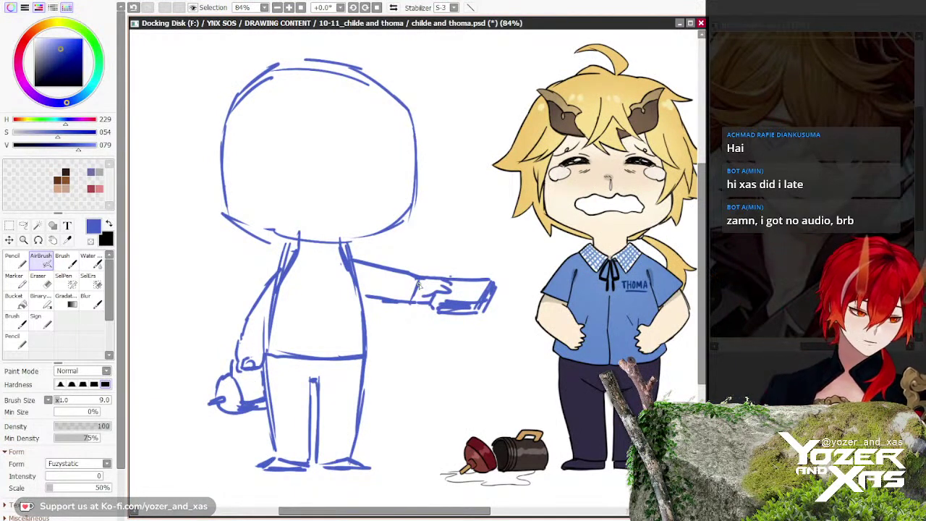
left_click_drag(466, 247, 397, 248)
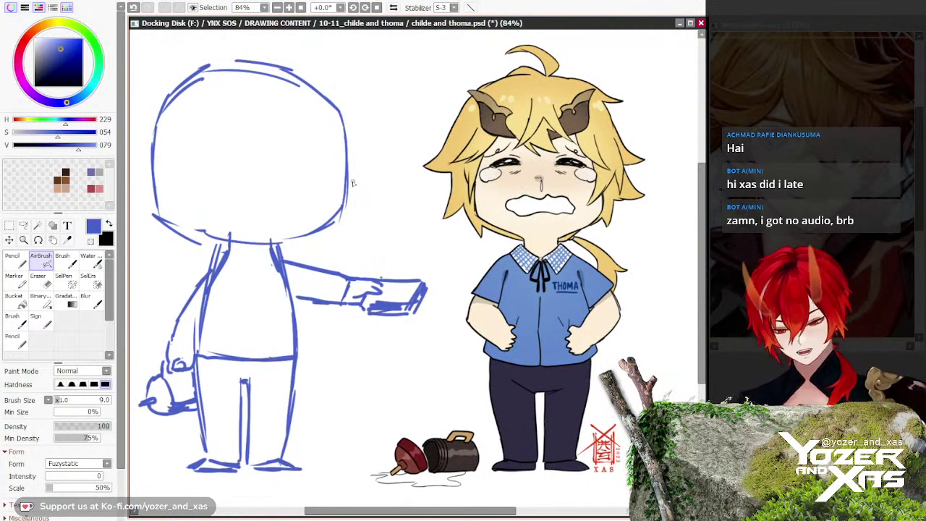
Step: Move the blue body sketch back over the Thoma chibi so its torso, legs and feet overlap his
key("ctrl+t")
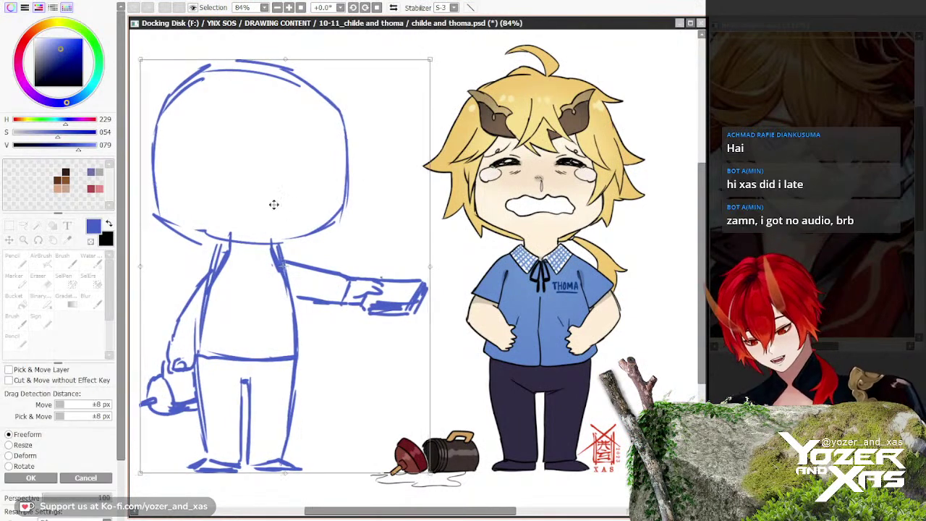
left_click_drag(275, 206, 566, 221)
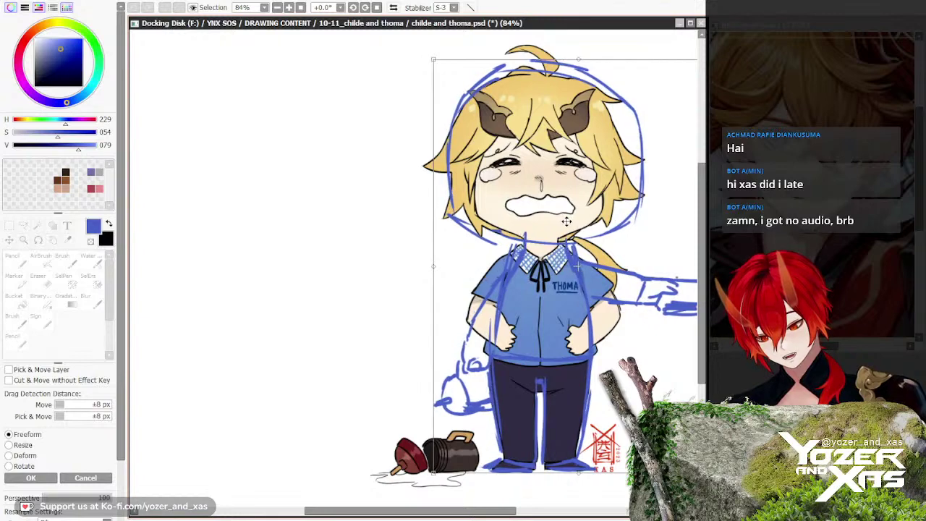
left_click_drag(635, 228, 616, 233)
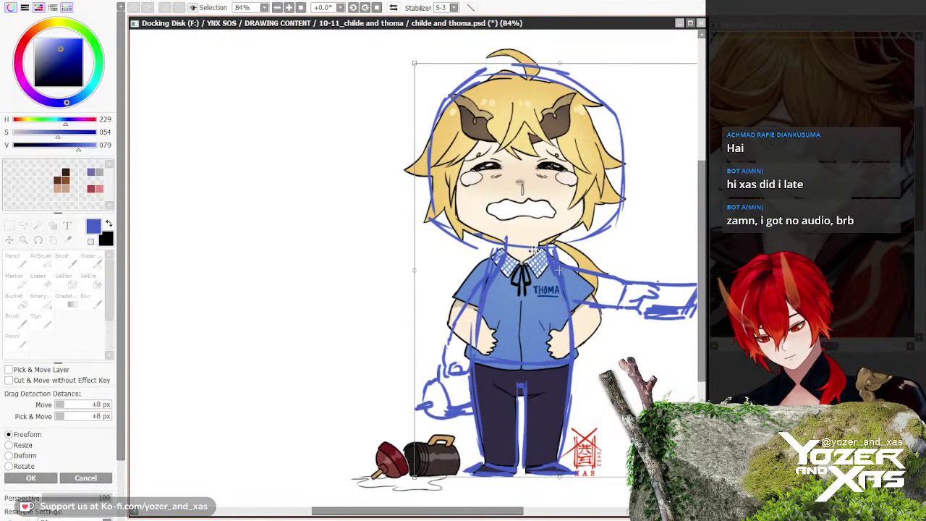
key("Return")
Step: Erase the body sketch's neck line on the outstretched-arm side and redraw it from Thoma's neck down to the shoulder
scroll(551, 263, "up", 4)
key("e")
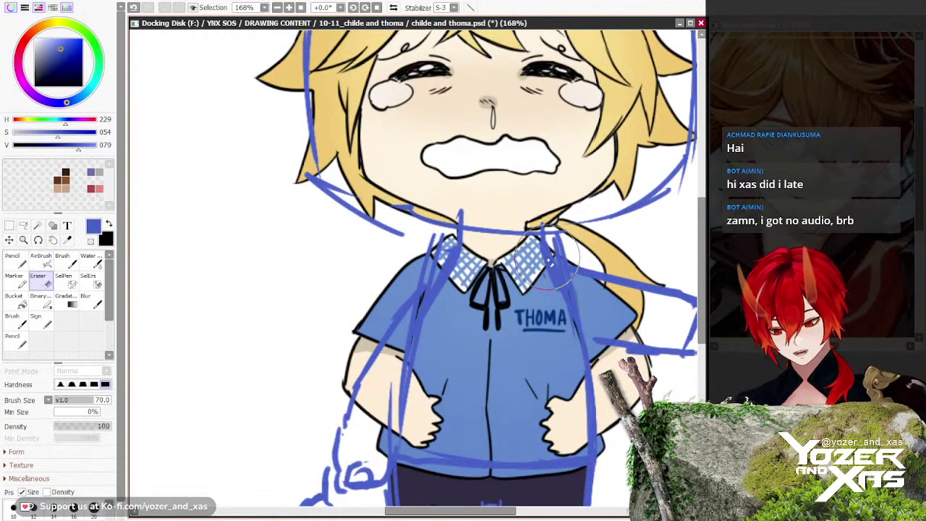
left_click_drag(539, 246, 547, 266)
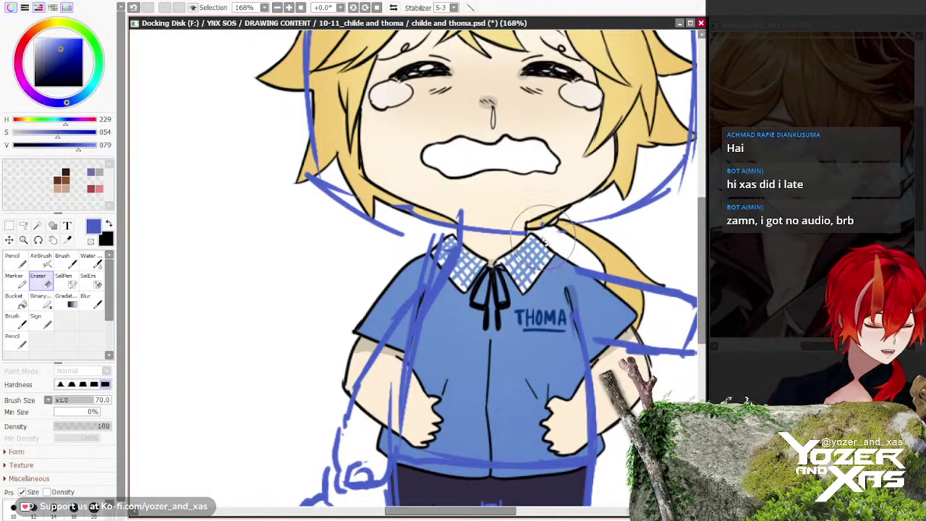
key("v")
left_click_drag(524, 211, 564, 290)
left_click_drag(441, 246, 417, 230)
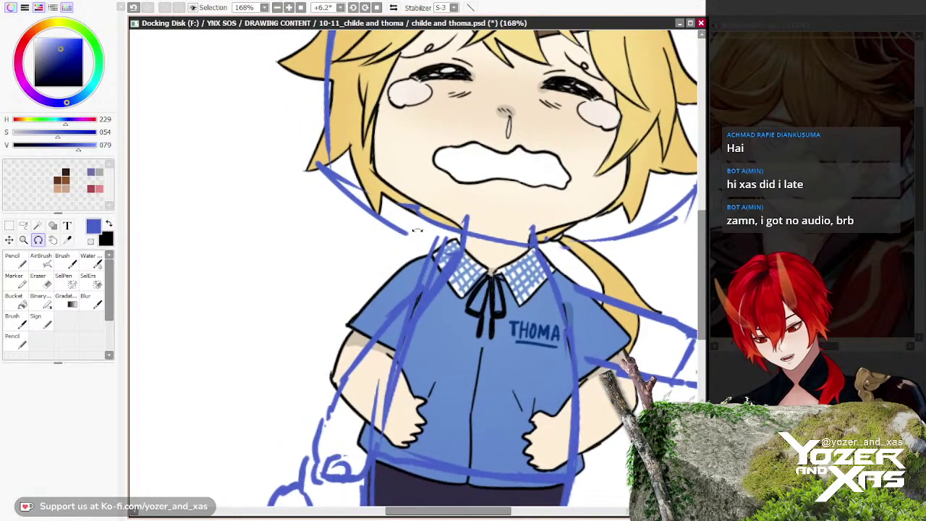
key("Home")
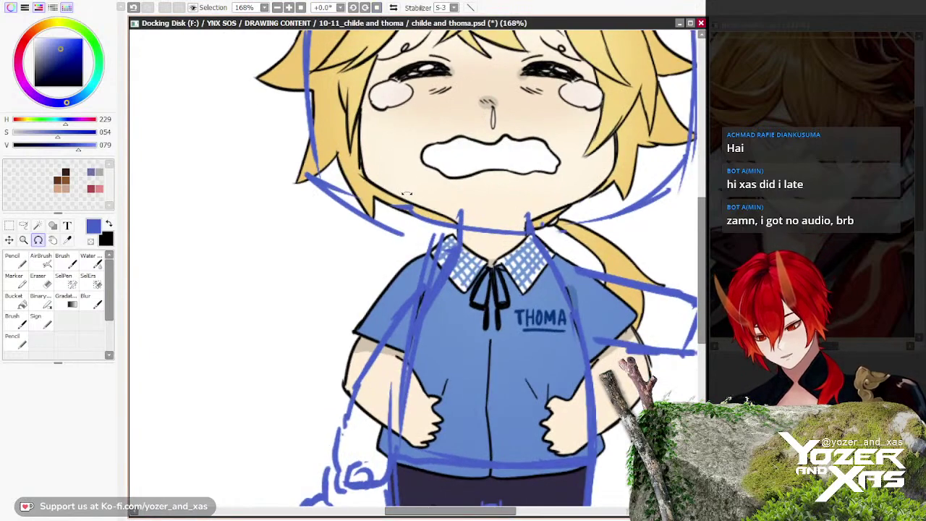
Step: Erase the oversized blue head outline around Thoma's hair, leaving the torso and neck lines in place
scroll(407, 194, "down", 3)
left_click_drag(441, 303, 458, 235)
scroll(466, 314, "up", 4)
key("e")
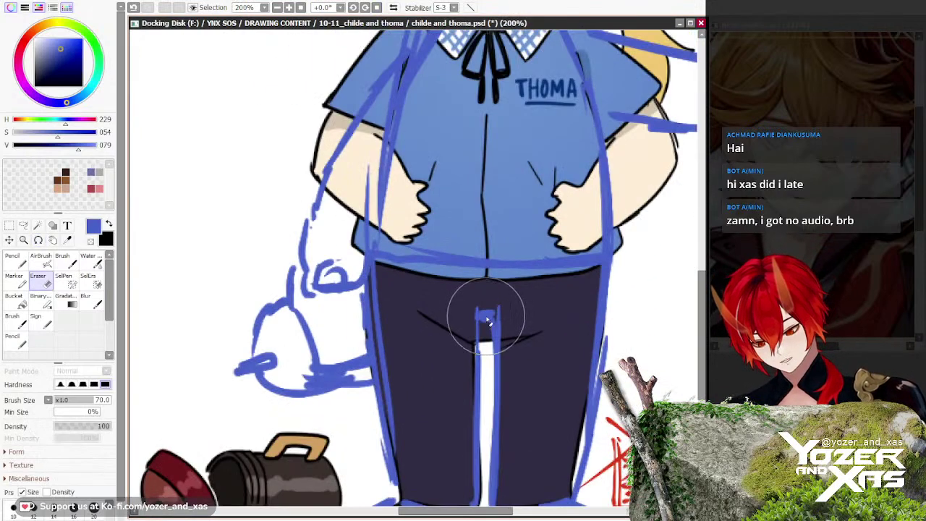
scroll(486, 320, "down", 3)
scroll(499, 327, "up", 2)
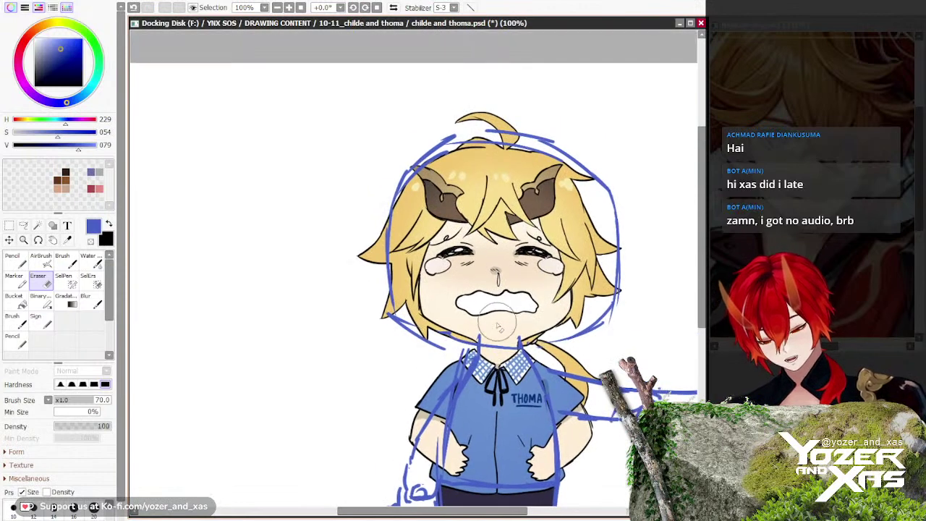
scroll(499, 327, "up", 1)
scroll(536, 390, "up", 1)
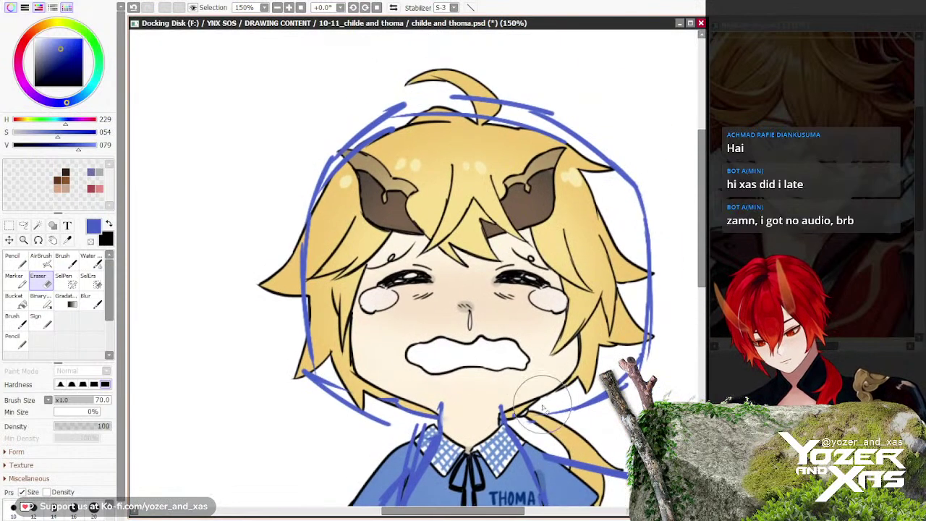
mouse_move(544, 401)
left_mouse_down()
mouse_move(672, 268)
mouse_move(620, 186)
mouse_move(556, 117)
mouse_move(362, 159)
mouse_move(311, 220)
mouse_move(347, 423)
mouse_move(407, 418)
left_mouse_up()
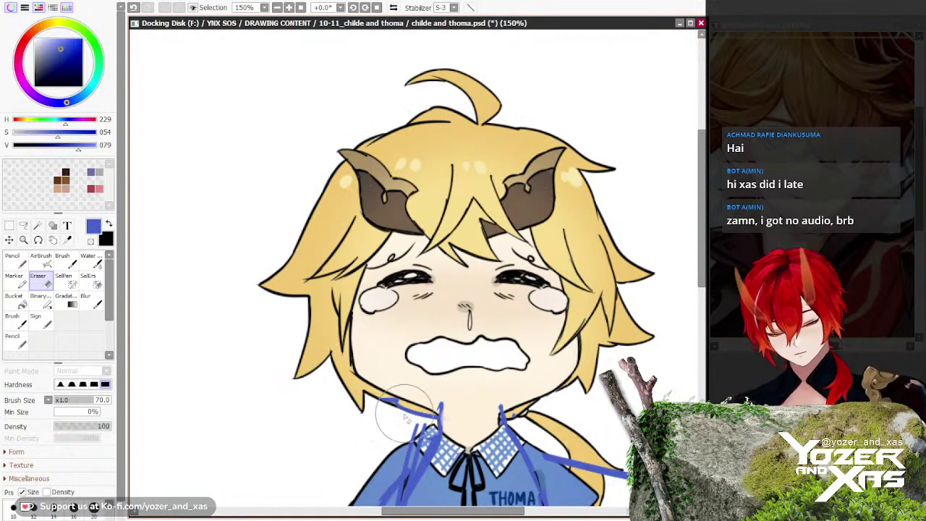
Step: Redraw a narrower head outline over Thoma's hair and face, running from the crown down both cheeks along the jaw to the neck
key("v")
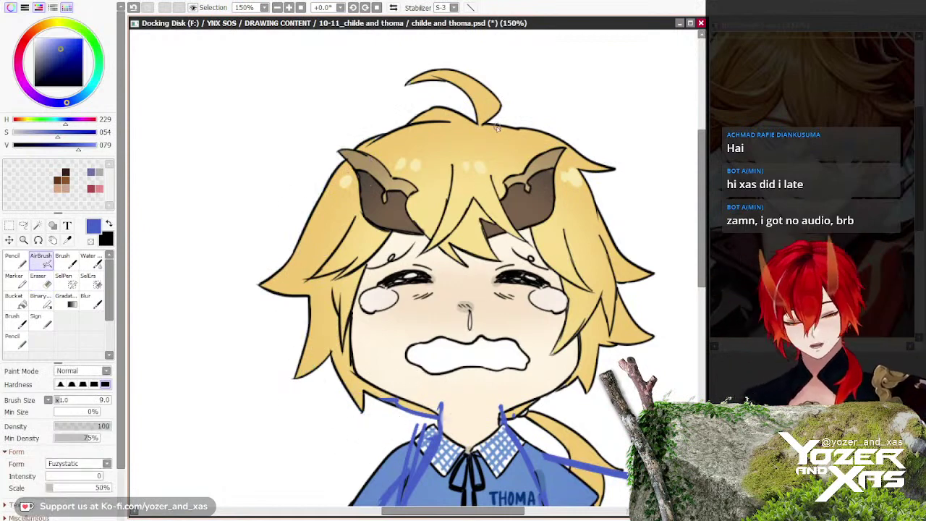
mouse_move(497, 127)
left_mouse_down()
mouse_move(526, 130)
mouse_move(571, 168)
mouse_move(585, 190)
mouse_move(591, 248)
left_mouse_up()
left_click_drag(591, 209, 586, 309)
key("ctrl+z")
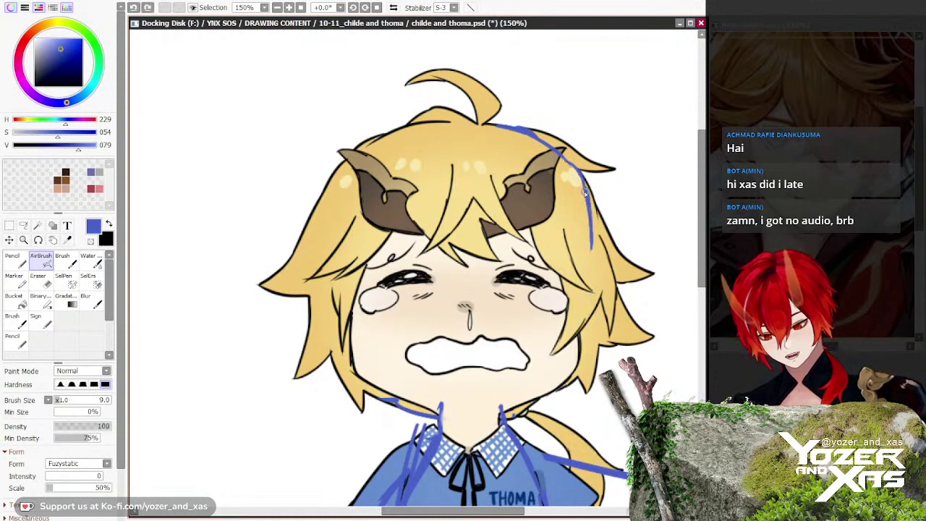
mouse_move(586, 191)
left_mouse_down()
mouse_move(590, 282)
mouse_move(581, 318)
left_mouse_up()
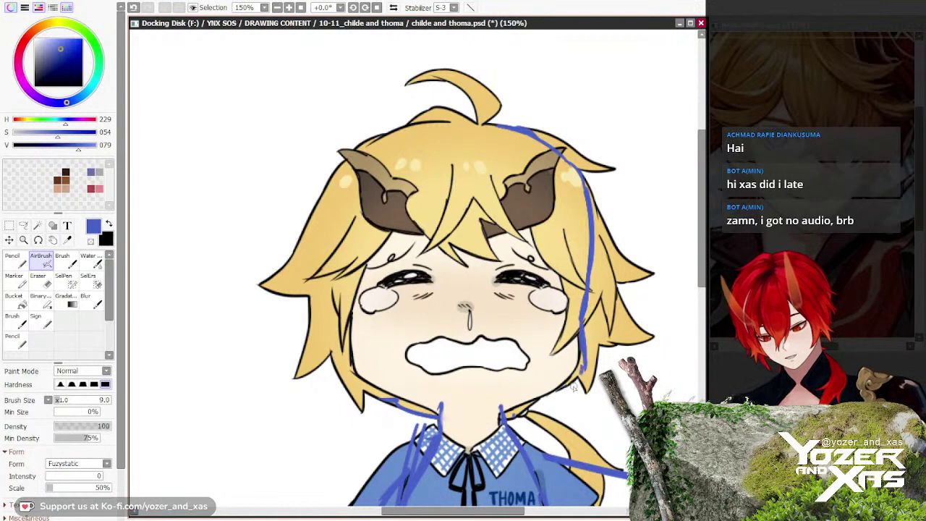
key("ctrl+z")
key("ctrl+z")
mouse_move(582, 338)
left_mouse_down()
mouse_move(561, 388)
mouse_move(508, 405)
left_mouse_up()
mouse_move(423, 400)
left_mouse_down()
mouse_move(424, 367)
mouse_move(445, 376)
mouse_move(401, 328)
mouse_move(400, 339)
mouse_move(388, 279)
mouse_move(392, 303)
mouse_move(394, 269)
left_mouse_up()
left_click_drag(389, 220, 396, 281)
mouse_move(390, 197)
left_mouse_down()
mouse_move(407, 138)
mouse_move(387, 215)
left_mouse_up()
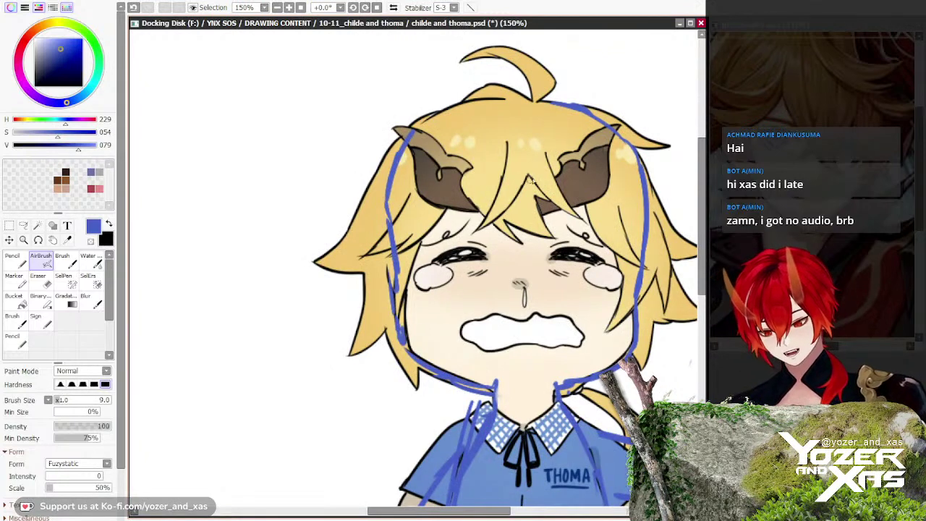
Step: Sketch a curved vertical guideline for a face turned toward the outstretched arm, with an oval eye on each side of it
mouse_move(522, 111)
left_mouse_down()
mouse_move(563, 224)
mouse_move(560, 271)
left_mouse_up()
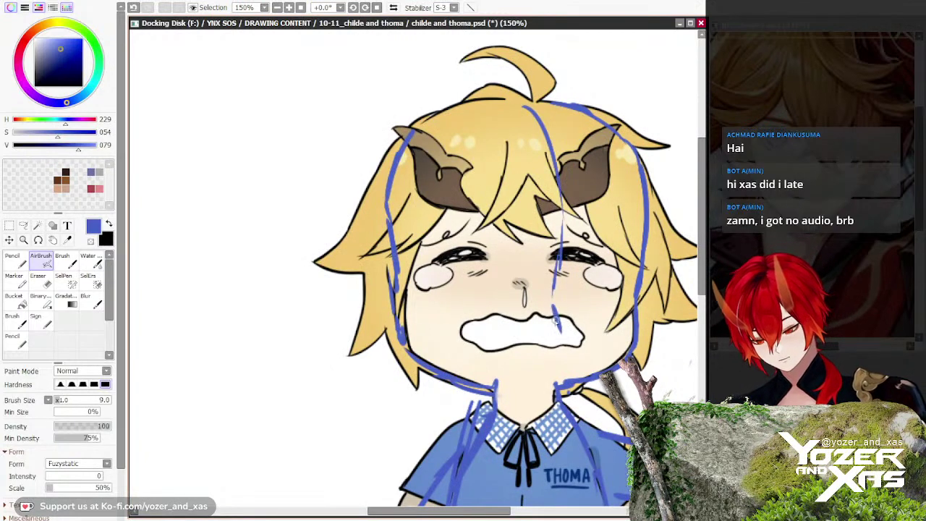
left_click_drag(558, 327, 550, 357)
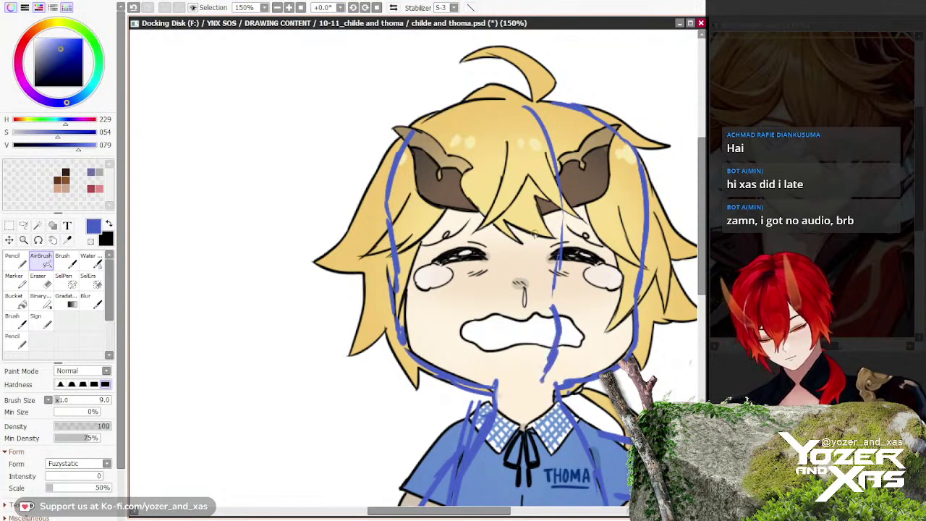
scroll(531, 252, "up", 1)
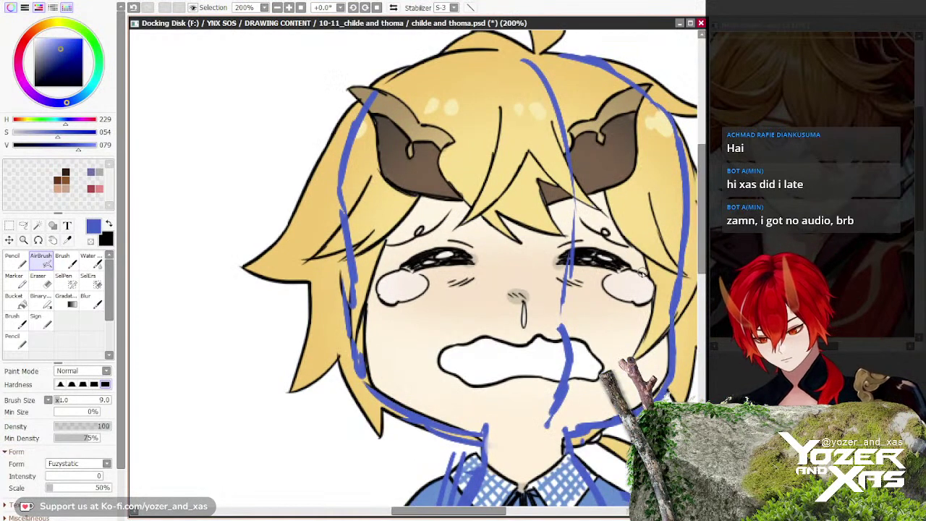
mouse_move(600, 269)
left_mouse_down()
mouse_move(651, 275)
mouse_move(611, 305)
mouse_move(589, 282)
left_mouse_up()
mouse_move(476, 266)
left_mouse_down()
mouse_move(512, 288)
mouse_move(450, 290)
mouse_move(483, 265)
mouse_move(499, 284)
mouse_move(480, 267)
left_mouse_up()
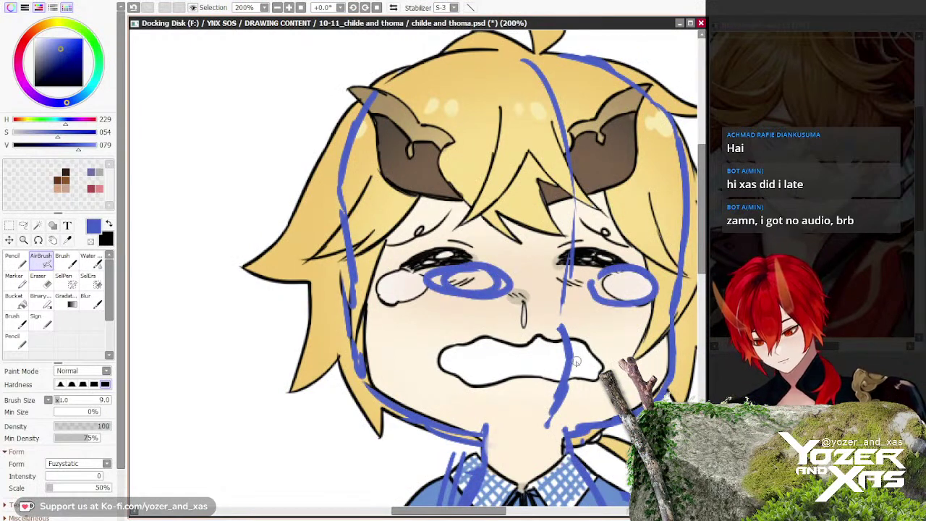
Step: Try a wide open mouth, undo it, and sketch a short mouth line across the lower face guideline instead
mouse_move(576, 361)
left_mouse_down()
mouse_move(611, 366)
mouse_move(598, 394)
mouse_move(464, 359)
mouse_move(571, 372)
left_mouse_up()
scroll(560, 350, "down", 2)
left_click_drag(457, 318, 417, 222)
left_click_drag(436, 260, 454, 375)
scroll(460, 360, "up", 1)
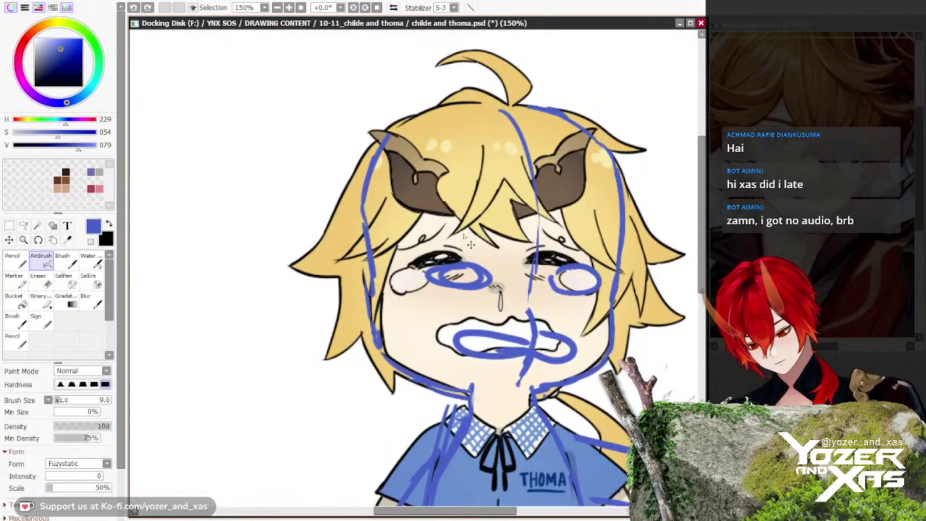
key("ctrl+z")
key("ctrl+z")
scroll(535, 353, "up", 1)
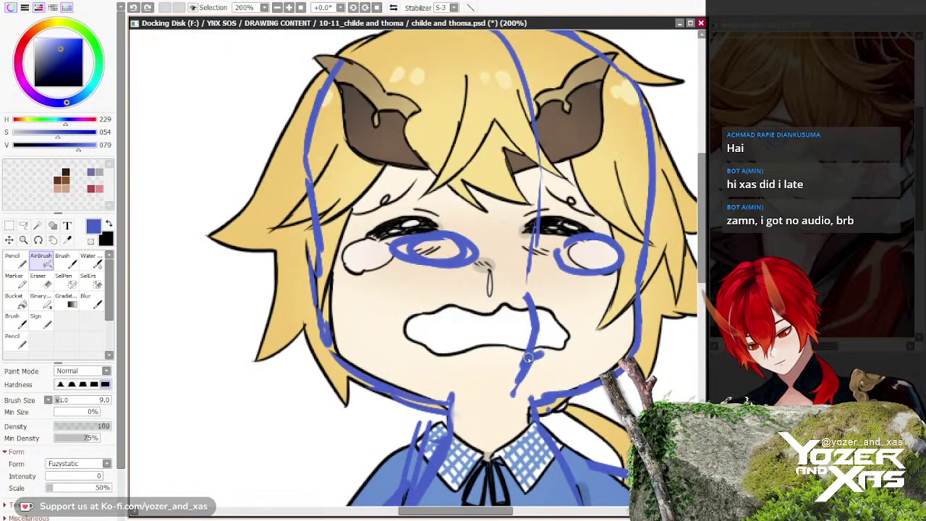
scroll(529, 357, "down", 2)
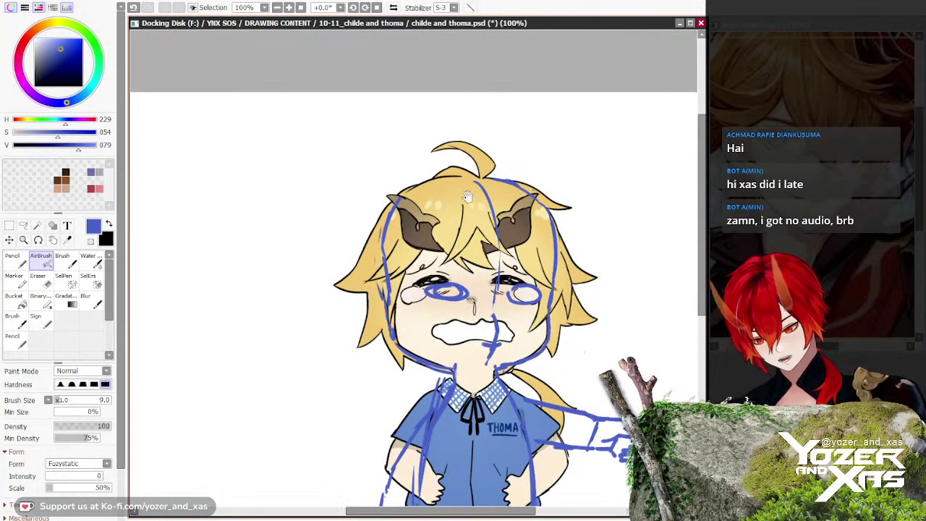
Step: Sketch the front hair with swooping strands at the parting, a long lock between the eyes and pointed bangs beside the far eye
scroll(466, 195, "up", 2)
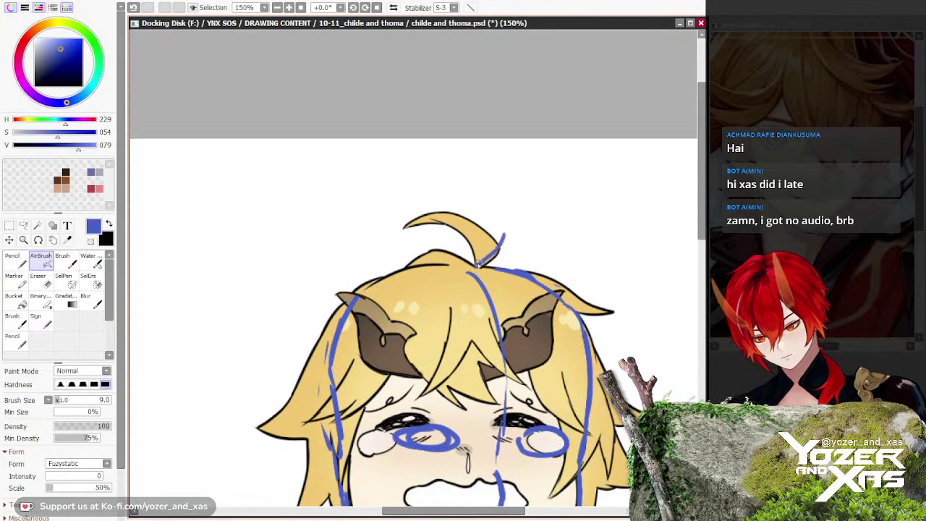
key("ctrl+z")
mouse_move(508, 310)
left_mouse_down()
mouse_move(574, 321)
mouse_move(570, 335)
mouse_move(602, 322)
mouse_move(553, 366)
left_mouse_up()
left_click_drag(474, 303, 469, 223)
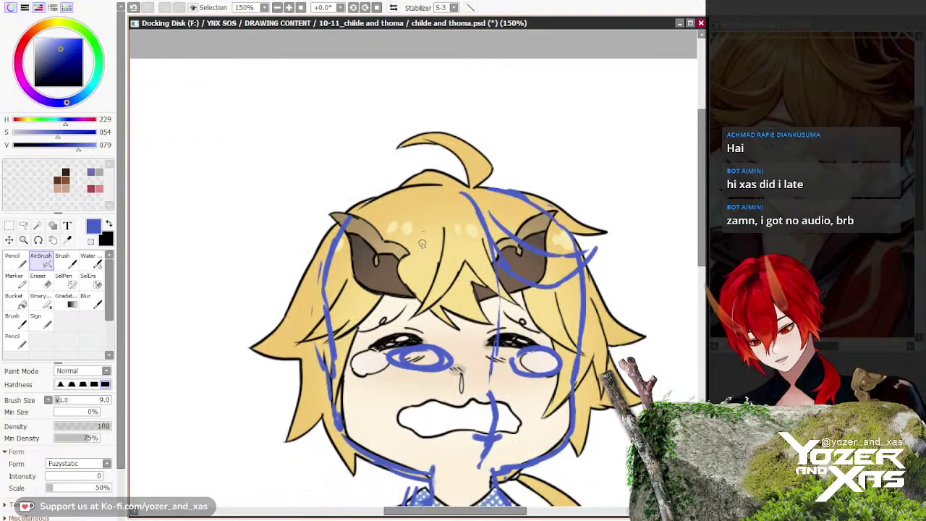
mouse_move(407, 239)
left_mouse_down()
mouse_move(409, 289)
mouse_move(490, 361)
mouse_move(499, 383)
left_mouse_up()
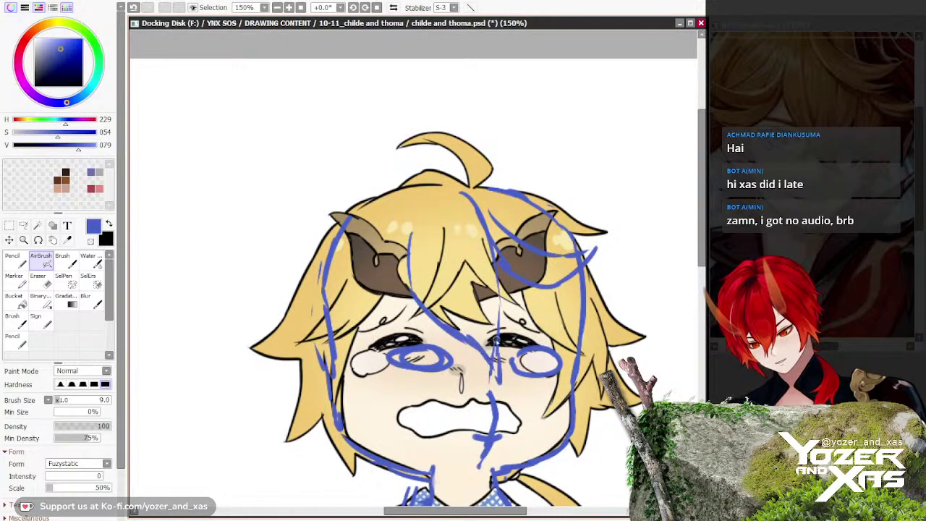
left_click_drag(532, 308, 514, 362)
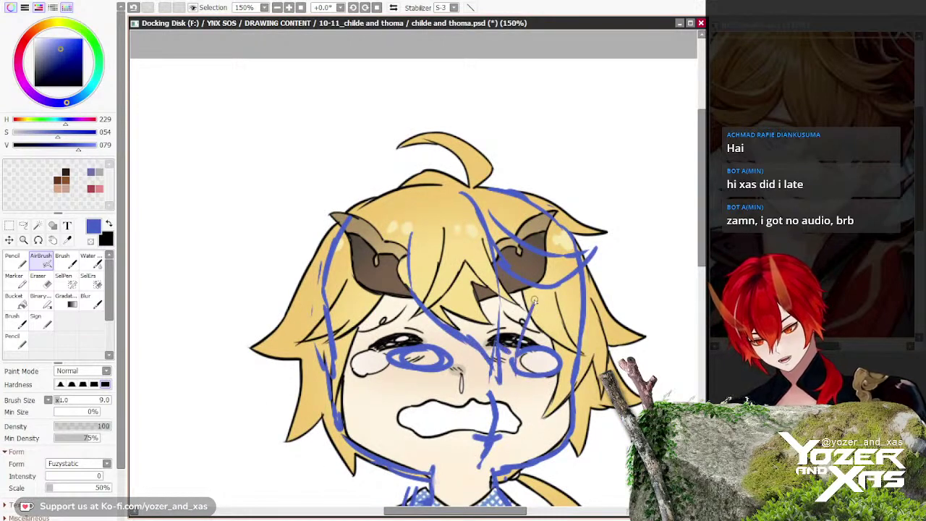
left_click_drag(546, 317, 569, 393)
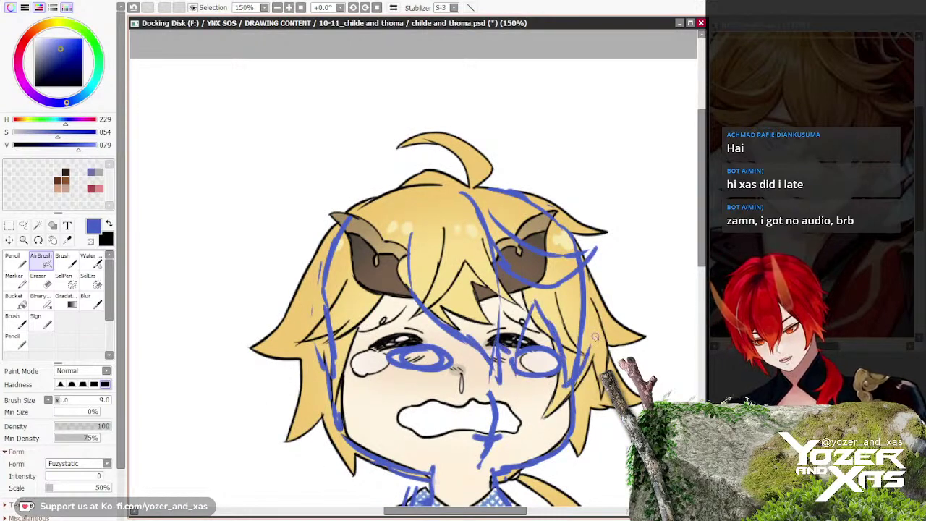
Step: Sketch the outer hair down the outstretched-arm side, and spiky side tufts with an ear on the opposite side
mouse_move(558, 214)
left_mouse_down()
mouse_move(616, 274)
mouse_move(613, 330)
mouse_move(616, 318)
mouse_move(594, 377)
mouse_move(583, 401)
left_mouse_up()
mouse_move(408, 254)
left_mouse_down()
mouse_move(359, 335)
mouse_move(415, 271)
mouse_move(325, 287)
left_mouse_up()
mouse_move(434, 205)
left_mouse_down()
mouse_move(374, 261)
mouse_move(385, 252)
mouse_move(319, 239)
mouse_move(357, 283)
left_mouse_up()
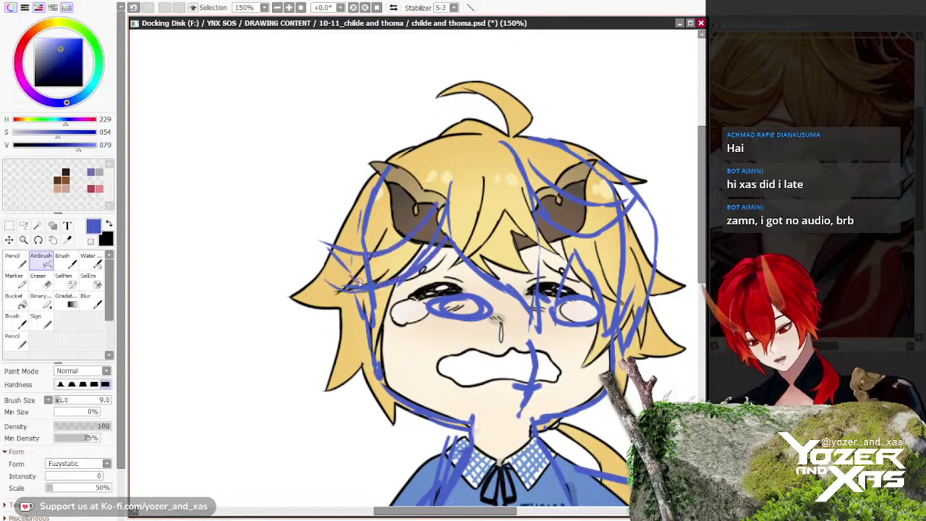
mouse_move(445, 255)
left_mouse_down()
mouse_move(413, 294)
mouse_move(415, 275)
mouse_move(363, 279)
mouse_move(361, 310)
mouse_move(398, 334)
mouse_move(387, 329)
left_mouse_up()
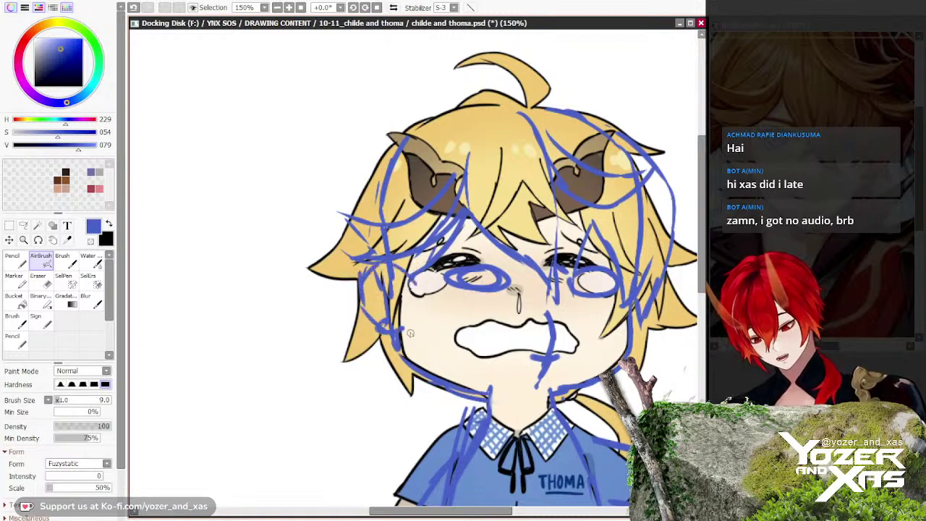
Step: Move the blue Childe sketch off Thoma to the empty canvas area beside him, on the side away from the red signature
scroll(409, 333, "down", 4)
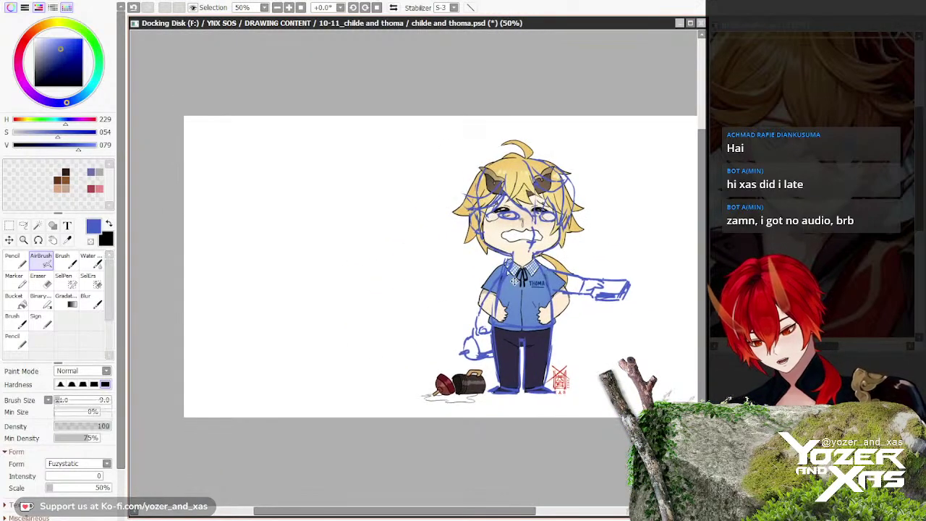
key("ctrl+t")
mouse_move(514, 281)
left_mouse_down()
mouse_move(328, 281)
mouse_move(330, 264)
mouse_move(344, 280)
mouse_move(379, 287)
left_mouse_up()
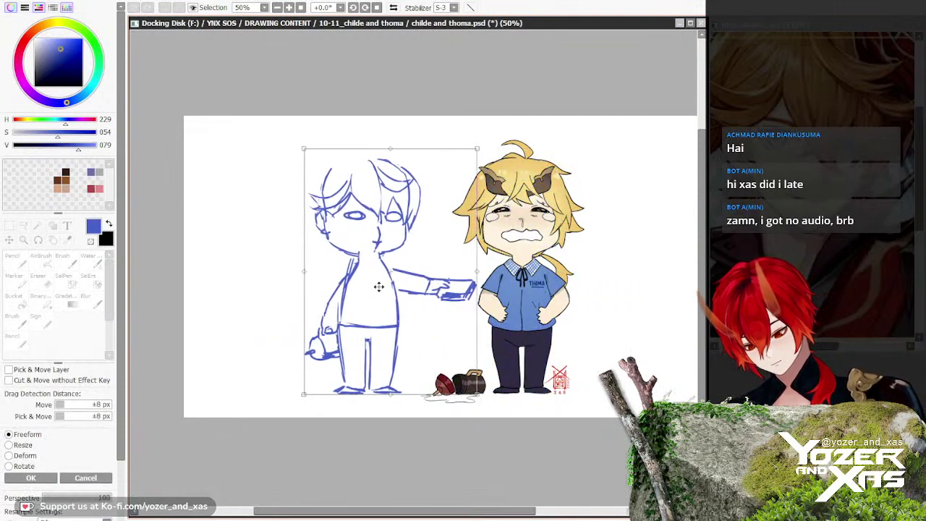
key("Return")
Step: Lasso the sketched head, shift it slightly toward the outstretched arm, apply the transform, deselect and return to the brush
scroll(339, 239, "up", 3)
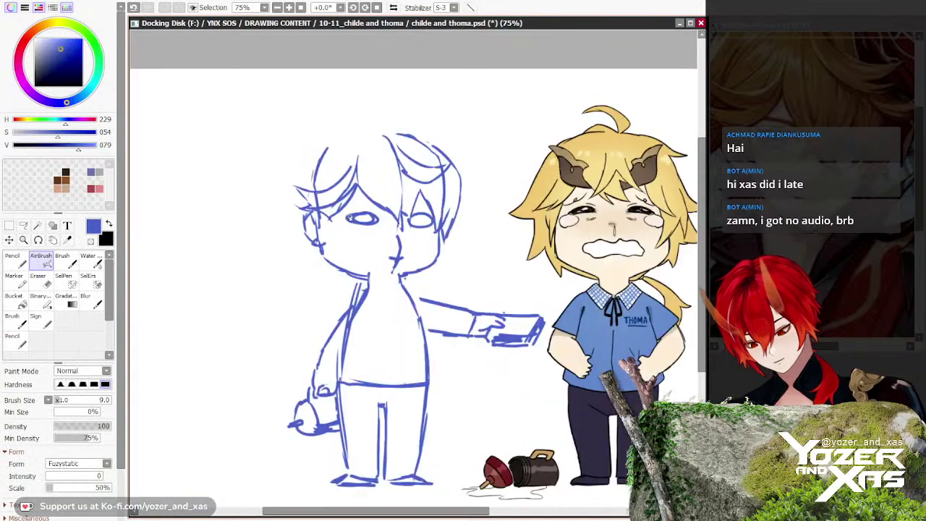
key("l")
mouse_move(347, 110)
left_mouse_down()
mouse_move(574, 188)
mouse_move(534, 303)
mouse_move(466, 317)
left_mouse_up()
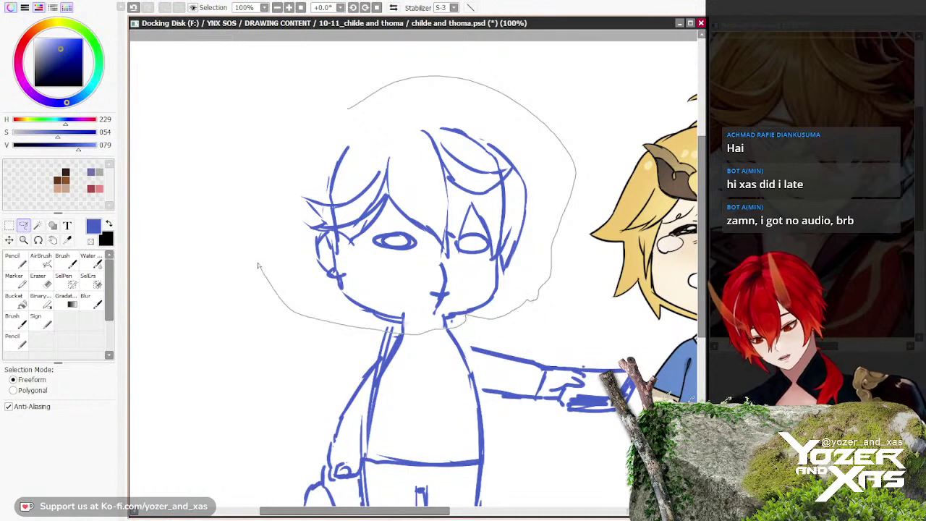
left_click_drag(257, 266, 340, 109)
key("ctrl+t")
left_click_drag(363, 208, 372, 207)
key("Return")
key("ctrl+d")
key("b")
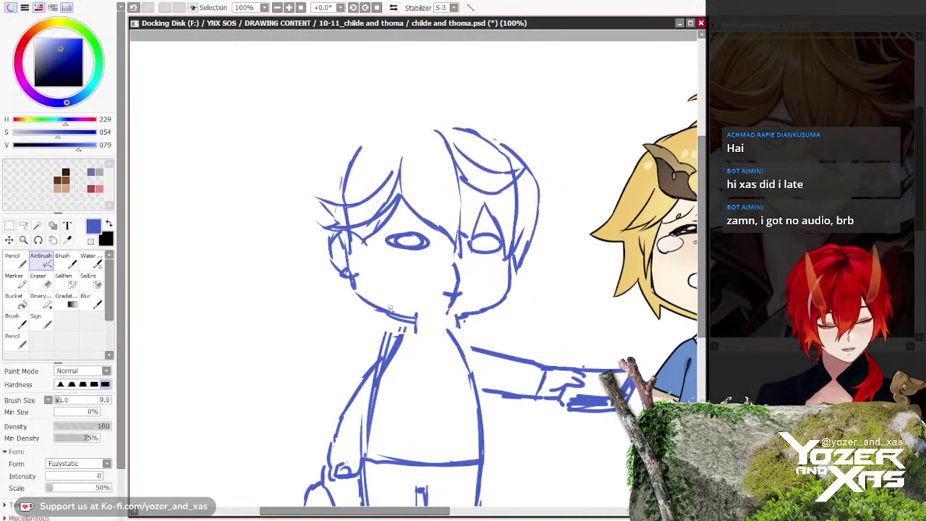
Step: Sketch pointed hair strands at the nape and behind the ear, with an outward flick on the side opposite the outstretched arm
scroll(408, 322, "up", 1)
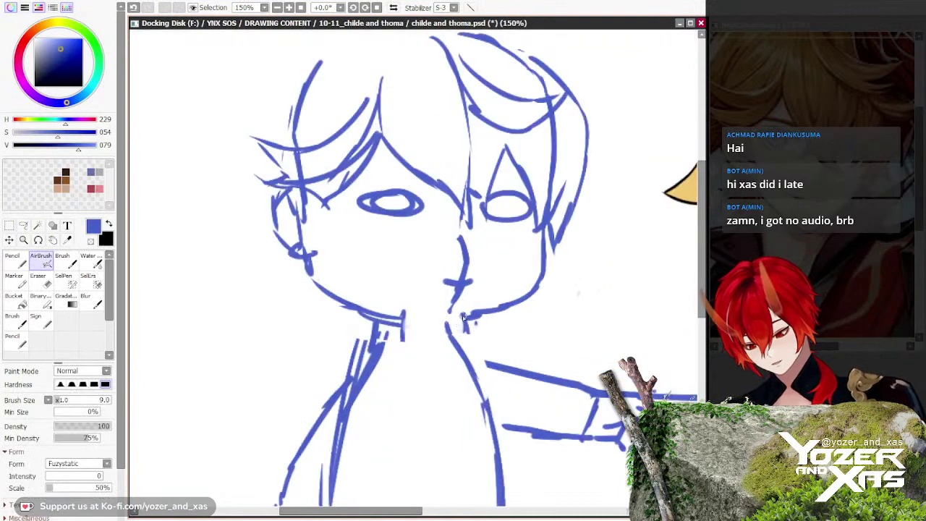
scroll(400, 339, "down", 3)
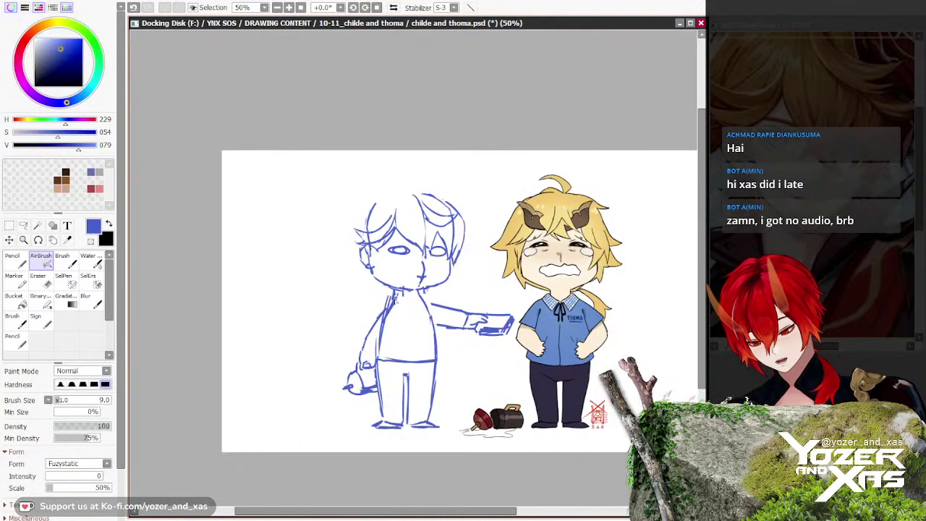
scroll(400, 339, "up", 3)
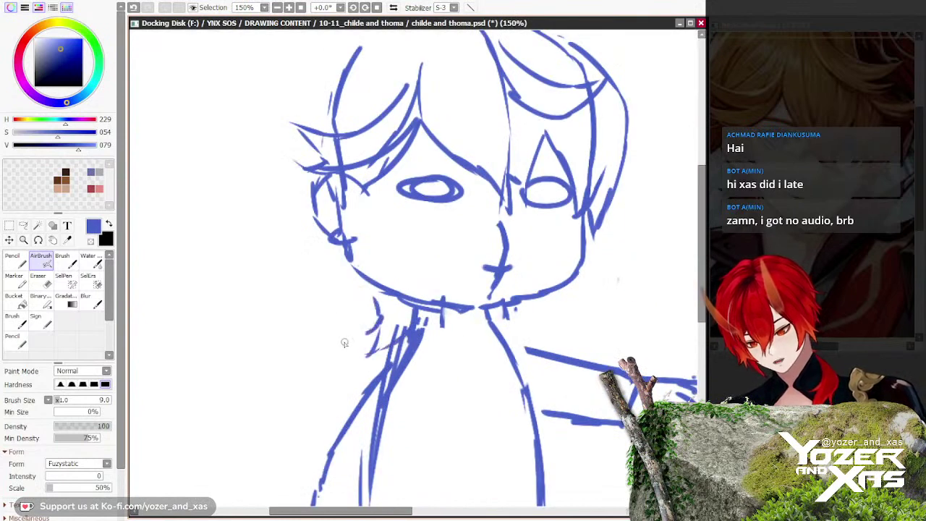
mouse_move(353, 279)
left_mouse_down()
mouse_move(348, 318)
mouse_move(305, 217)
mouse_move(346, 302)
left_mouse_up()
left_click_drag(347, 309, 311, 332)
left_click_drag(337, 261, 318, 318)
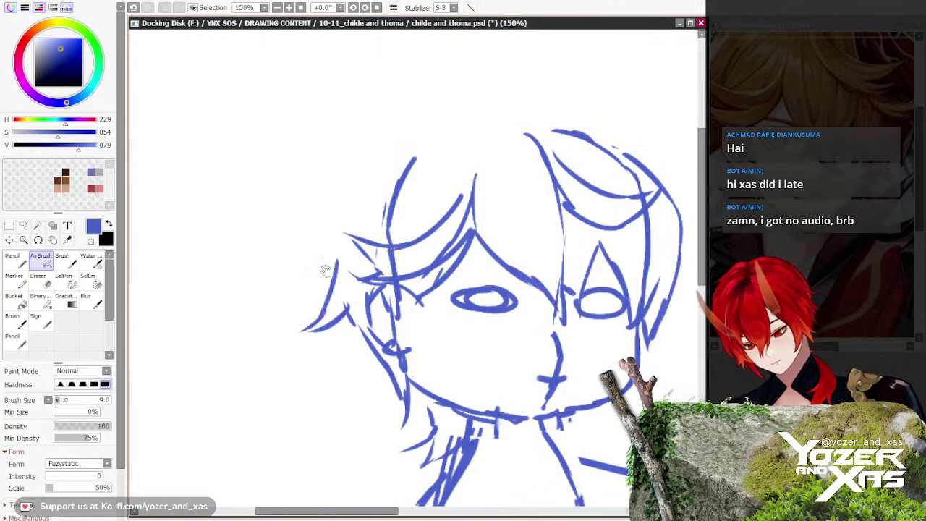
Step: Sketch the outer hair contour from the flicked side tuft up around the back of the head and across the crown
left_click_drag(326, 270, 314, 322)
left_click_drag(409, 174, 326, 246)
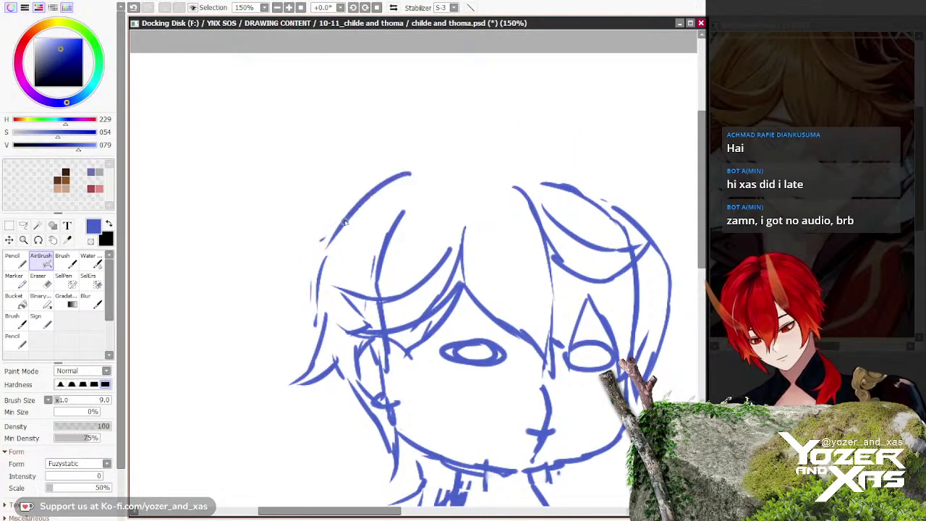
left_click_drag(346, 214, 308, 306)
left_click_drag(325, 243, 311, 286)
mouse_move(379, 176)
left_mouse_down()
mouse_move(455, 160)
mouse_move(616, 205)
left_mouse_up()
scroll(581, 163, "down", 3)
left_click_drag(401, 257, 399, 254)
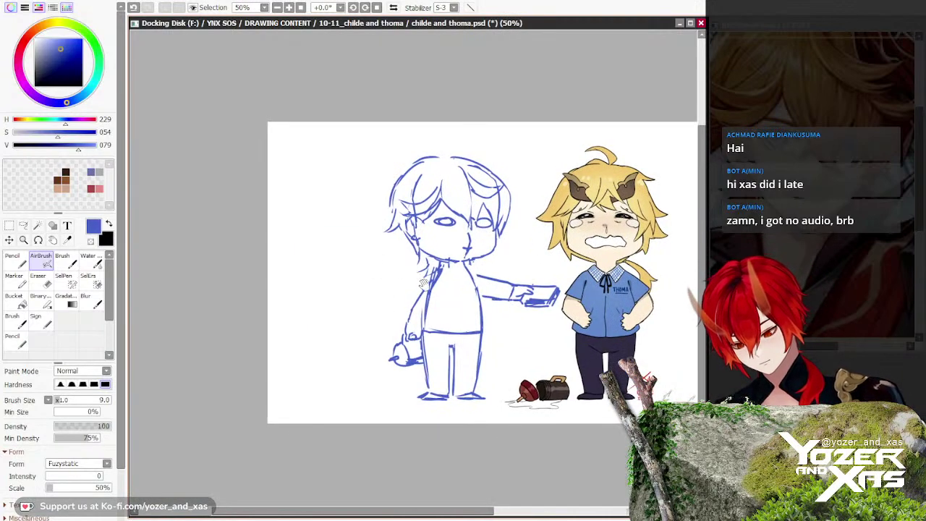
left_click_drag(424, 284, 427, 278)
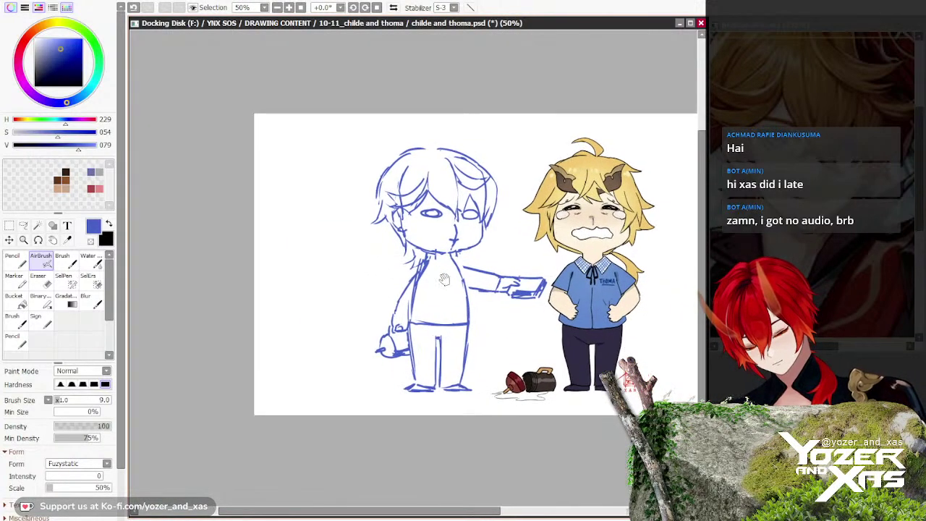
Step: Lasso the outstretched arm with its held object and move it slightly closer so its shoulder end meets the torso
scroll(493, 308, "up", 2)
left_click_drag(525, 325, 492, 349)
key("l")
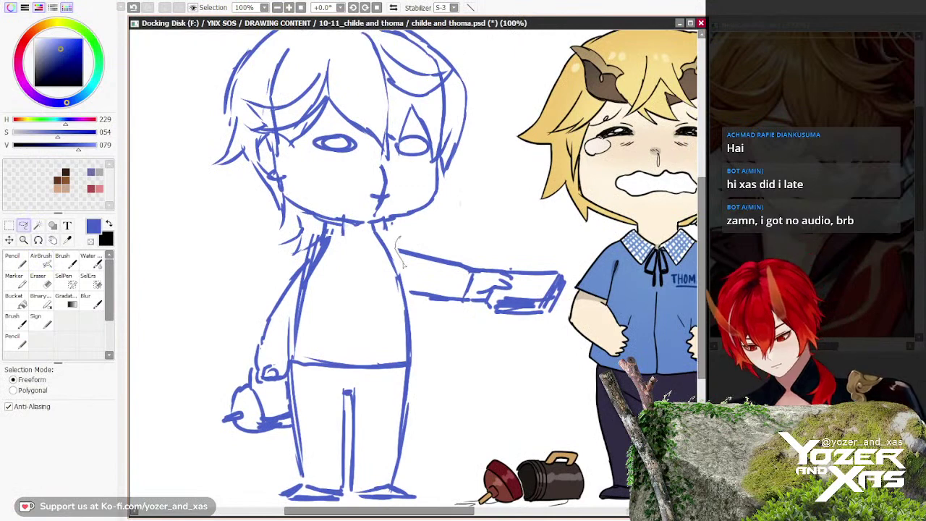
mouse_move(407, 297)
left_mouse_down()
mouse_move(553, 341)
mouse_move(524, 221)
mouse_move(402, 232)
left_mouse_up()
key("ctrl+t")
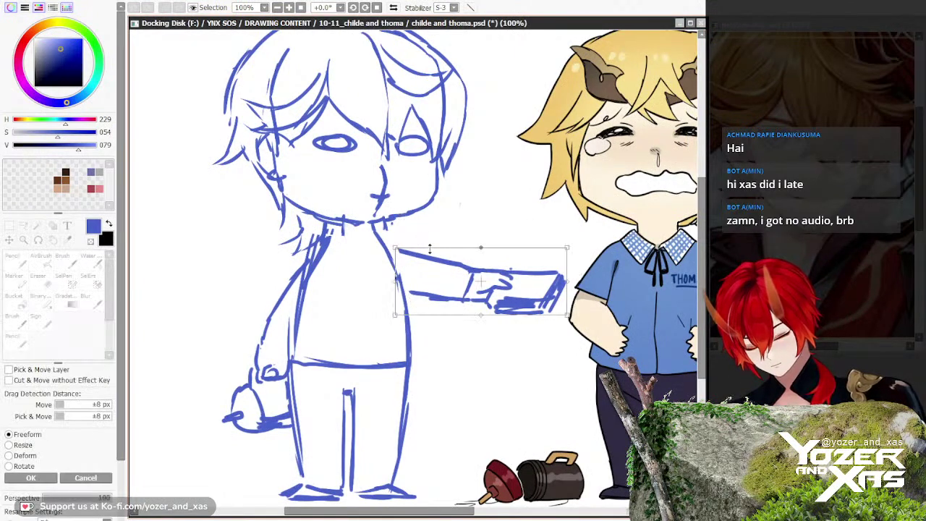
left_click_drag(429, 271, 418, 261)
mouse_move(361, 241)
left_mouse_down()
mouse_move(362, 294)
mouse_move(338, 301)
left_mouse_up()
key("Return")
scroll(362, 294, "down", 2)
left_click_drag(263, 282, 276, 294)
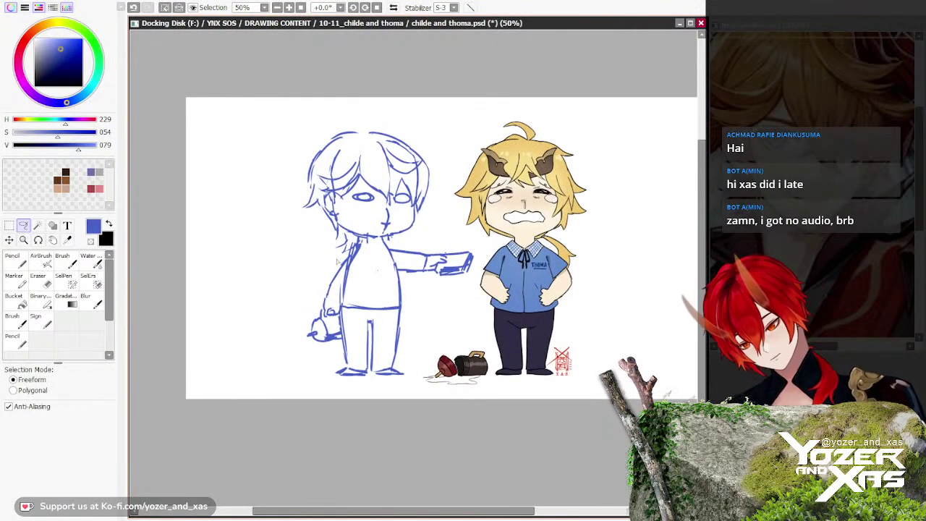
Step: Check the reference picture, and return to the crown of the sketched head with the AirBrush
left_click_drag(339, 262, 328, 306)
left_click(810, 181)
mouse_move(810, 181)
left_mouse_down()
mouse_move(812, 204)
mouse_move(811, 191)
left_mouse_up()
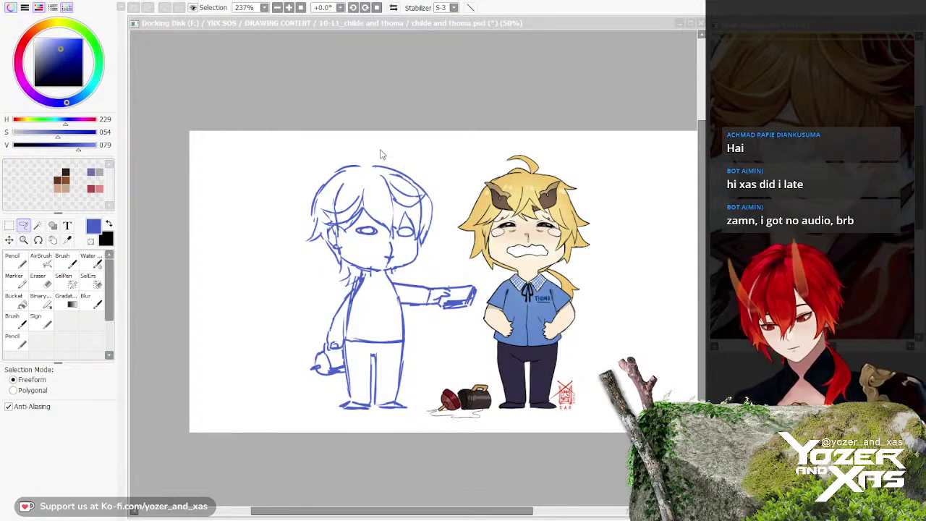
left_click(368, 101)
key("b")
scroll(376, 169, "up", 3)
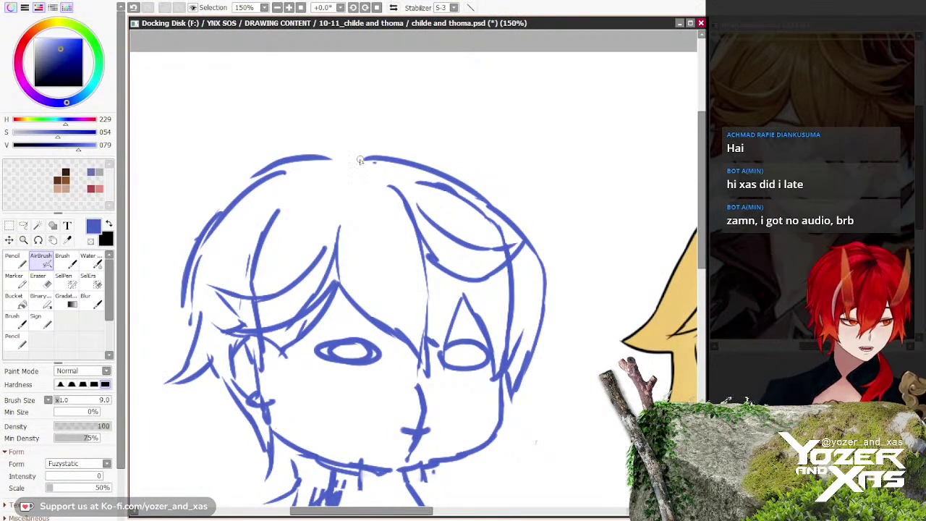
mouse_move(378, 175)
left_mouse_down()
mouse_move(361, 126)
mouse_move(369, 136)
mouse_move(268, 97)
left_mouse_up()
left_click_drag(356, 167, 290, 123)
left_click_drag(305, 135, 256, 92)
key("ctrl+z")
key("ctrl+z")
key("ctrl+z")
Step: Sketch a curved ahoge rising from the crown and a small pointed tuft sticking out at the back of the head
mouse_move(372, 178)
left_mouse_down()
mouse_move(310, 123)
mouse_move(269, 112)
left_mouse_up()
left_click_drag(372, 140, 266, 111)
mouse_move(321, 154)
left_mouse_down()
mouse_move(184, 194)
mouse_move(219, 216)
left_mouse_up()
left_click_drag(218, 214, 194, 256)
scroll(233, 196, "down", 2)
scroll(242, 117, "down", 1)
left_click_drag(257, 325, 341, 288)
left_click_drag(369, 330, 399, 330)
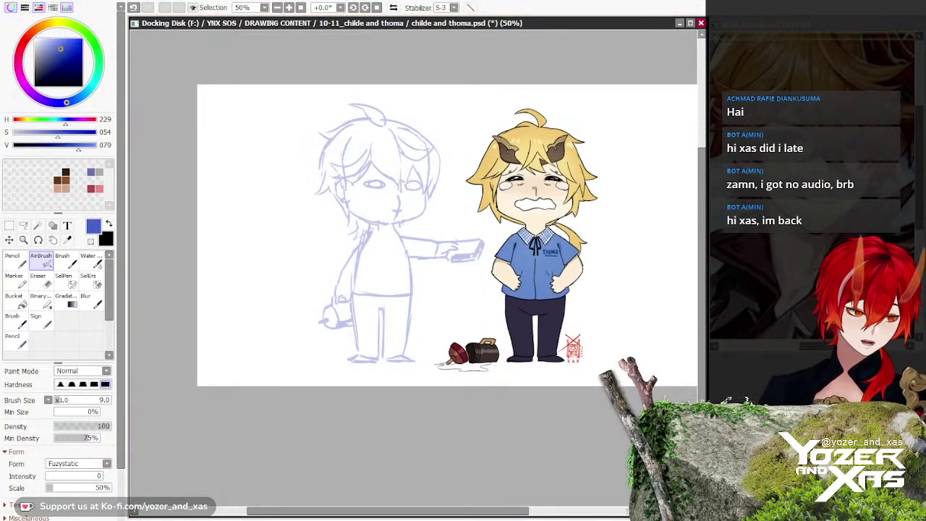
mouse_move(320, 262)
left_mouse_down()
mouse_move(334, 252)
mouse_move(363, 265)
mouse_move(372, 313)
left_mouse_up()
scroll(418, 269, "up", 2)
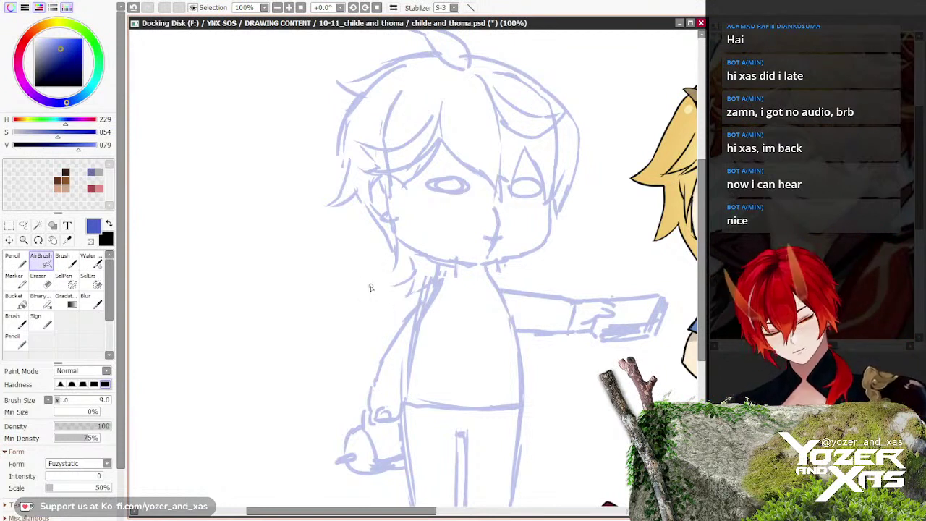
mouse_move(385, 292)
left_mouse_down()
mouse_move(411, 333)
mouse_move(384, 326)
mouse_move(402, 308)
mouse_move(384, 322)
mouse_move(374, 314)
left_mouse_up()
scroll(391, 315, "down", 1)
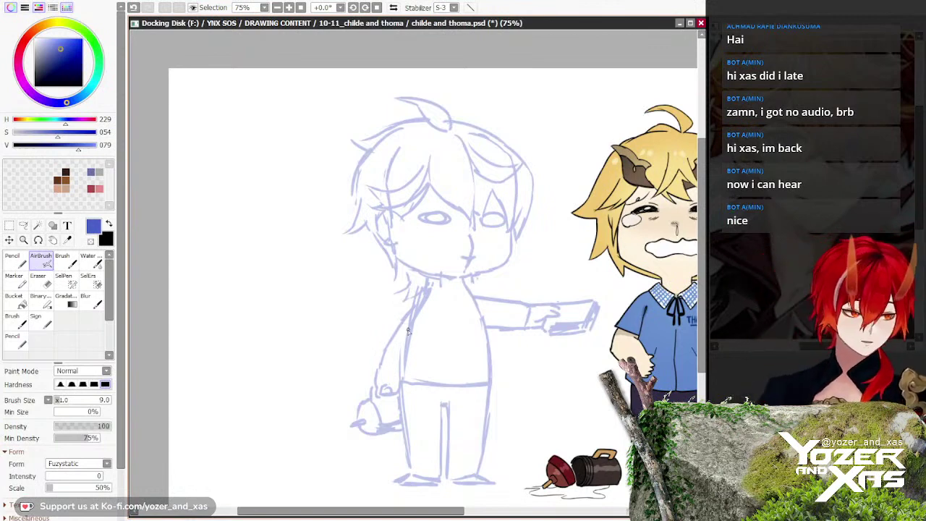
left_click_drag(384, 306, 386, 329)
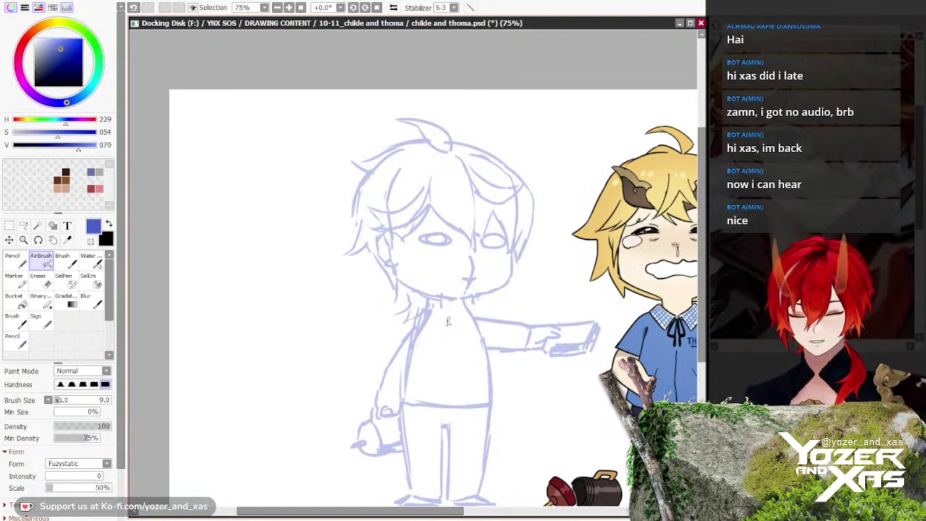
Step: Set the drawing colour to black and reduce the brush size to 6 for the line art
scroll(442, 340, "up", 3)
left_click_drag(459, 344, 447, 397)
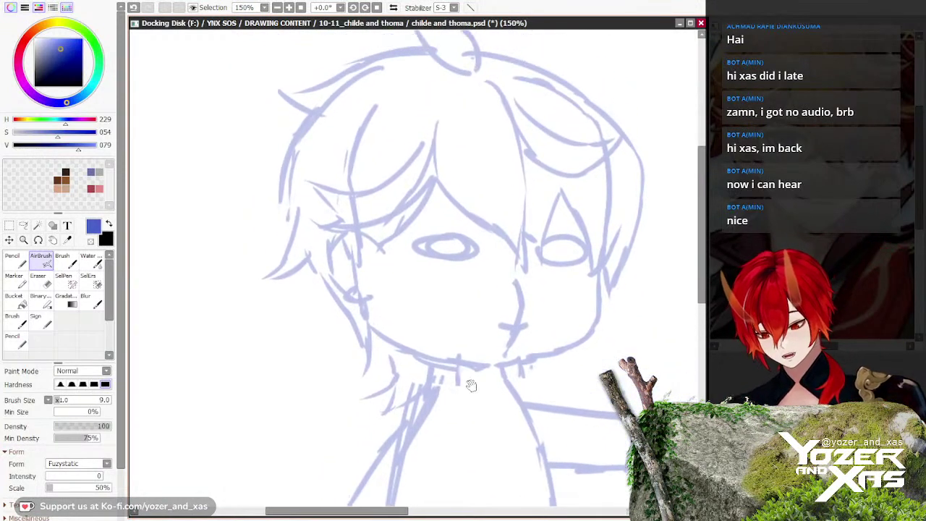
left_click(34, 86)
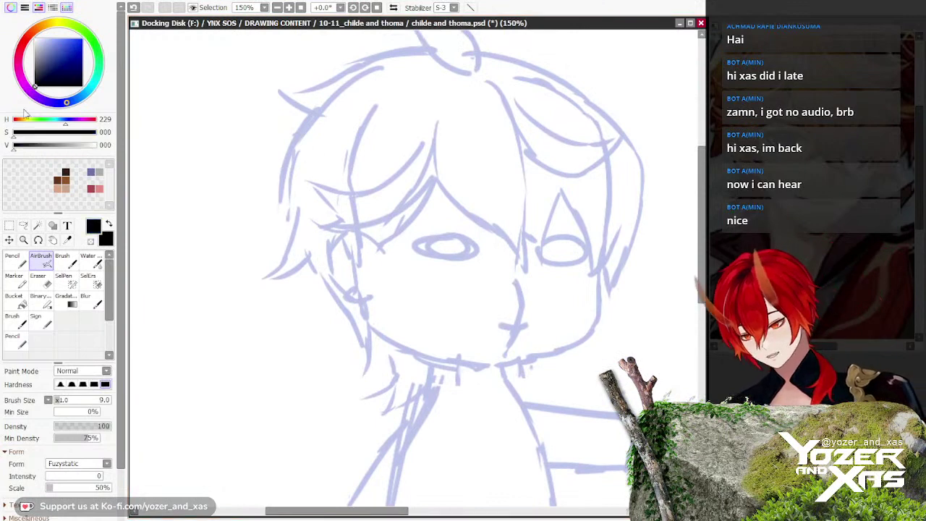
key("bracketleft")
key("bracketleft")
key("bracketleft")
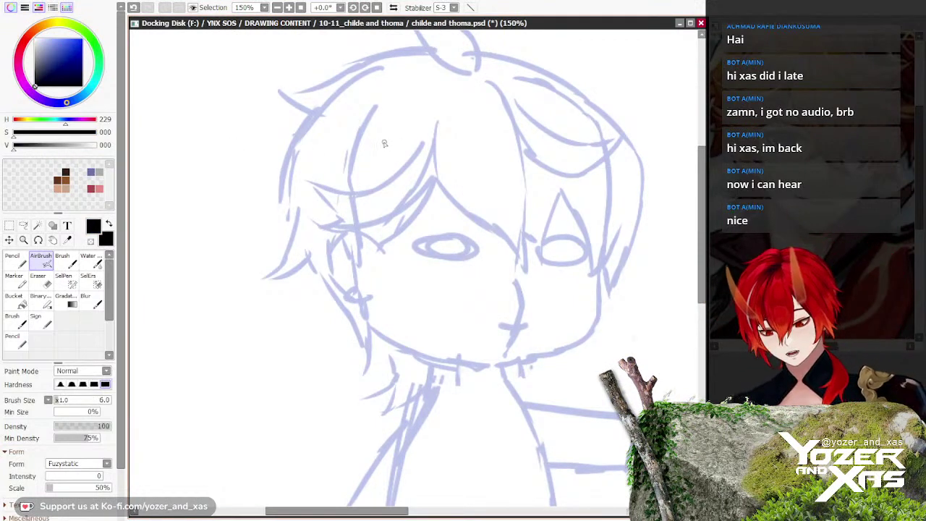
scroll(385, 143, "down", 1)
left_click_drag(447, 313, 335, 326)
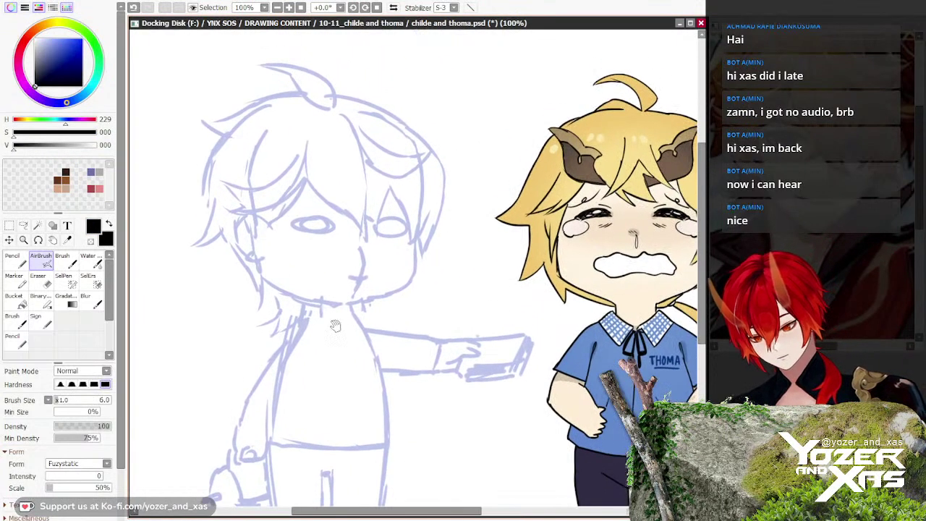
Step: Test black lines along the bangs above the far eye at brush sizes 6 and 3, undo both, and set the size to 4
scroll(335, 325, "up", 4)
left_click_drag(418, 197, 461, 284)
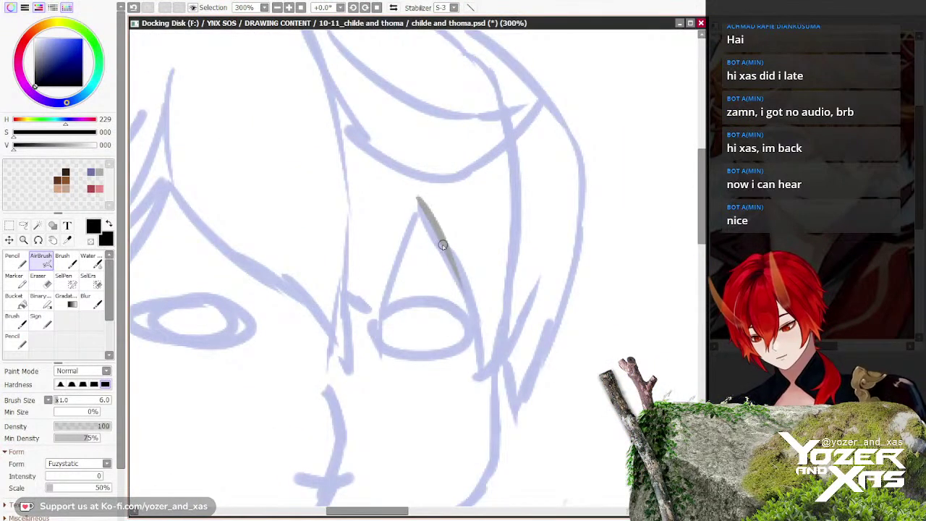
key("ctrl+z")
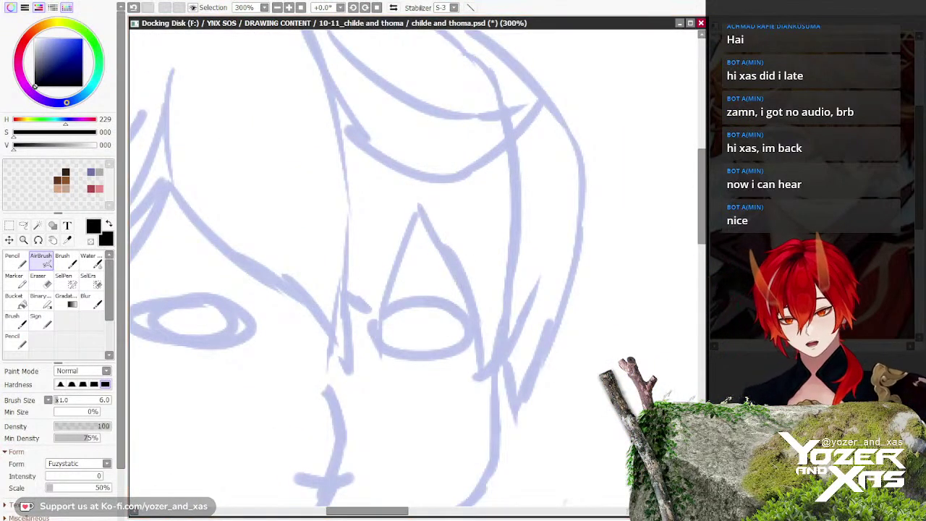
key("bracketleft")
key("bracketleft")
key("bracketleft")
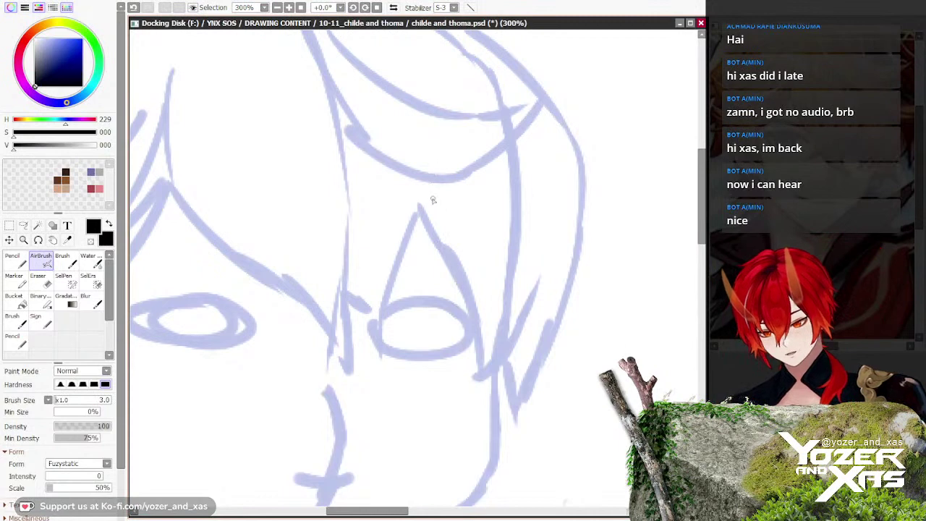
left_click_drag(423, 217, 472, 281)
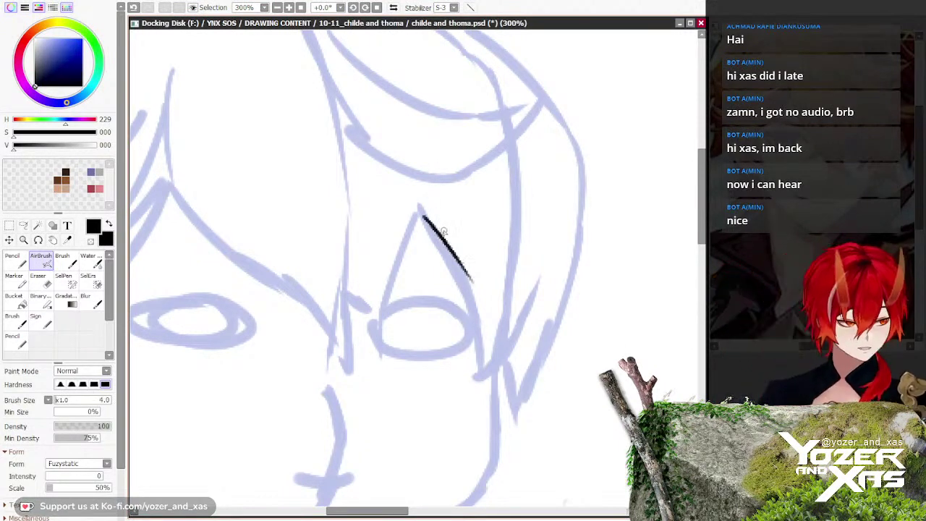
key("bracketright")
key("bracketright")
key("ctrl+z")
Step: Ink the pointed bang lock beside the far eye in black, from its peak down to the tip and up its outer edge
scroll(424, 220, "down", 3)
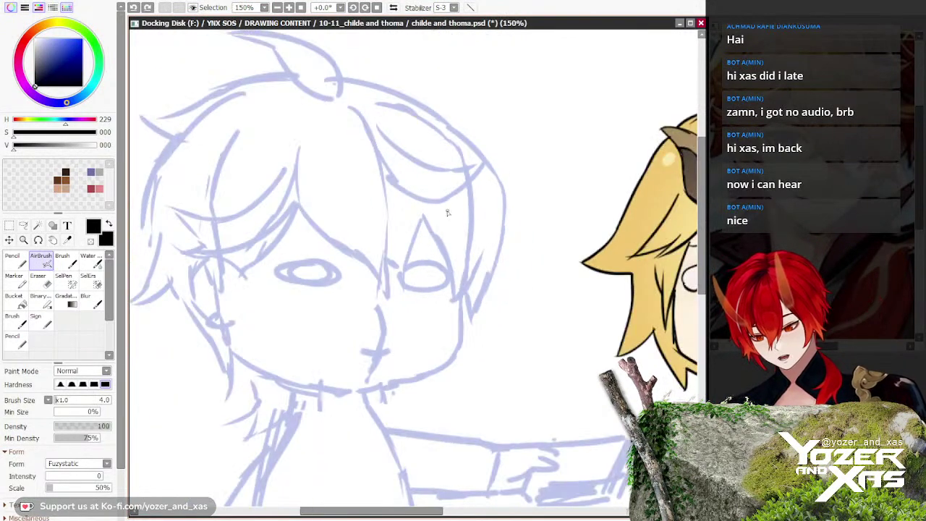
scroll(449, 242, "up", 3)
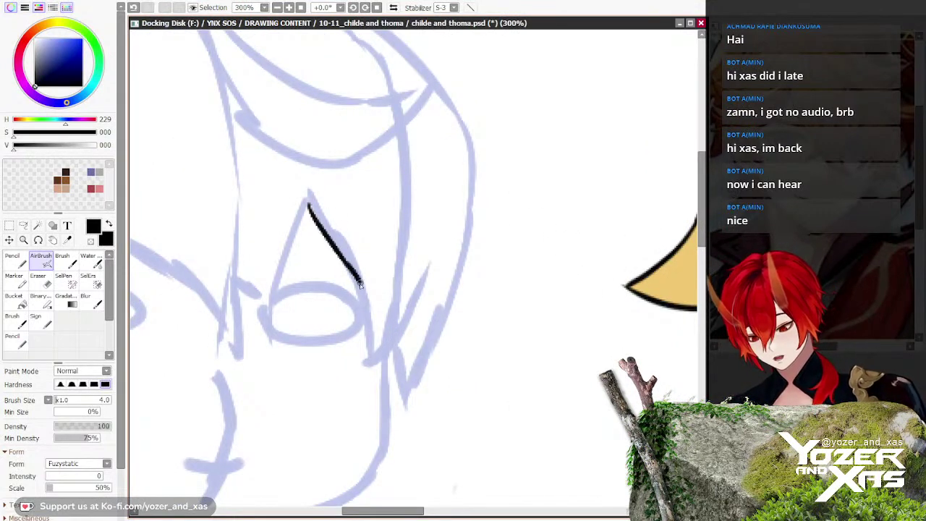
left_click_drag(360, 283, 367, 361)
left_click_drag(365, 317, 360, 374)
mouse_move(396, 322)
left_mouse_down()
mouse_move(362, 372)
mouse_move(399, 368)
mouse_move(432, 380)
mouse_move(404, 377)
mouse_move(423, 386)
mouse_move(422, 369)
mouse_move(434, 376)
left_mouse_up()
key("ctrl+z")
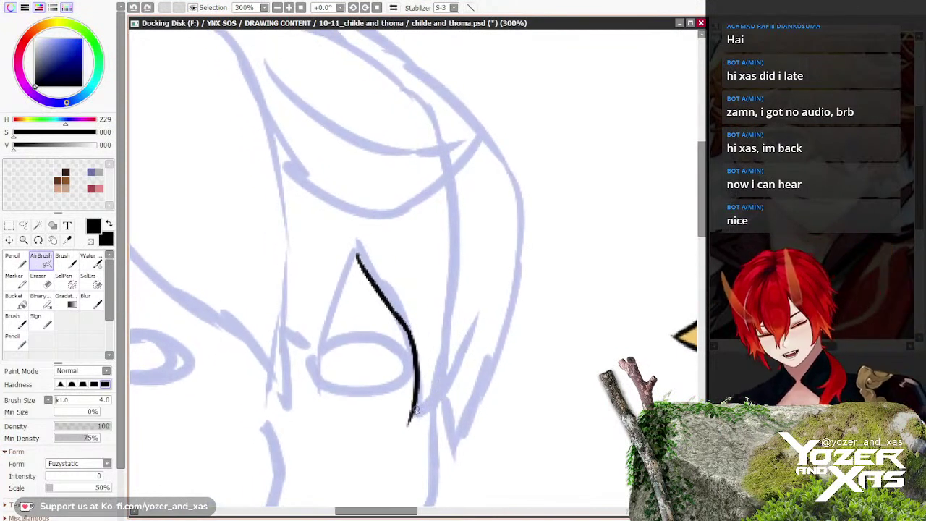
left_click_drag(410, 425, 457, 370)
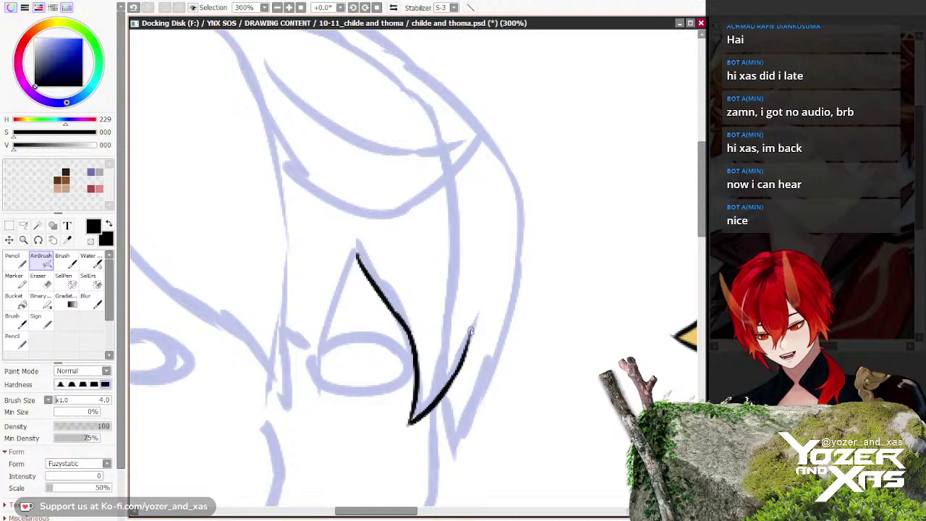
key("ctrl+z")
Step: Ink a smaller pointed hair tip in black directly beside the finished bang lock, over the outer side hair
left_click_drag(470, 337, 494, 375)
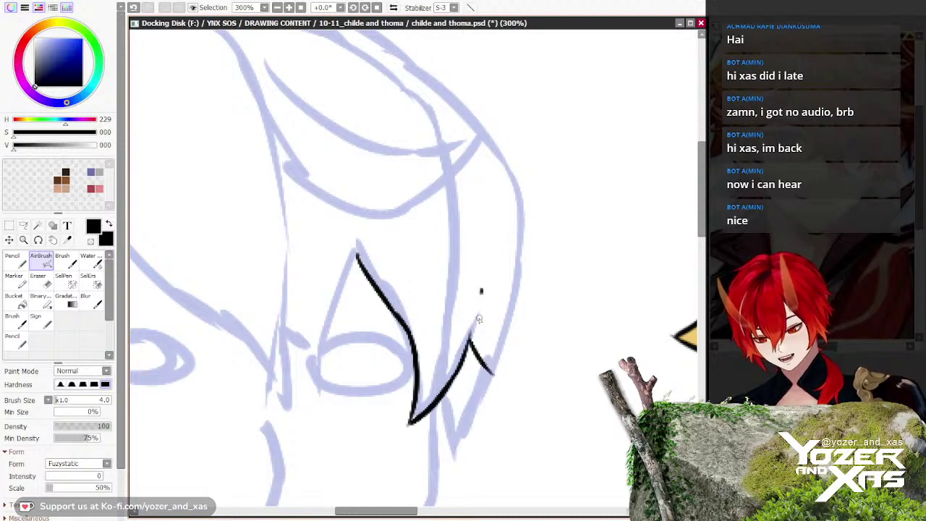
left_click_drag(480, 291, 495, 368)
key("ctrl+minus")
key("ctrl+minus")
mouse_move(395, 379)
left_mouse_down()
mouse_move(470, 421)
mouse_move(383, 335)
mouse_move(403, 368)
mouse_move(405, 361)
left_mouse_up()
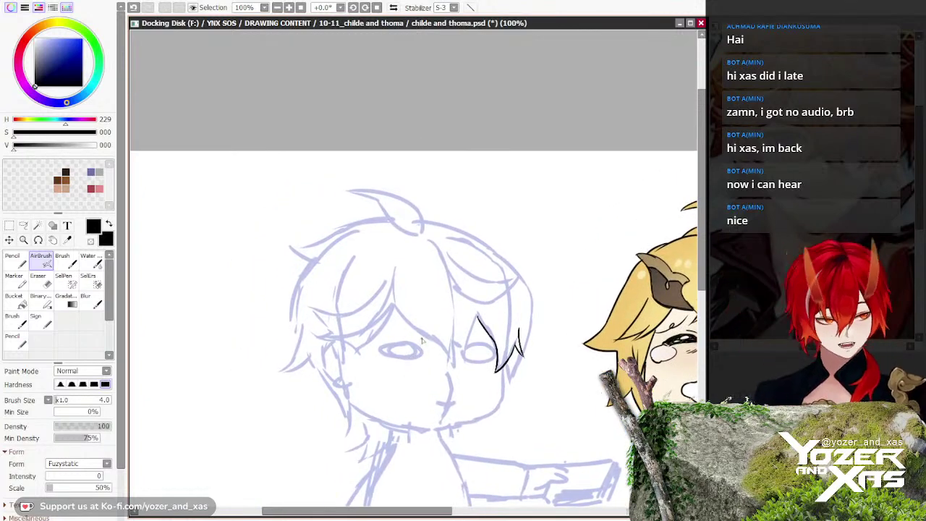
Step: Ink the inner edge of the bang lock over the far eye, running from its peak down toward the nose side
scroll(462, 308, "up", 2)
left_click_drag(516, 301, 478, 400)
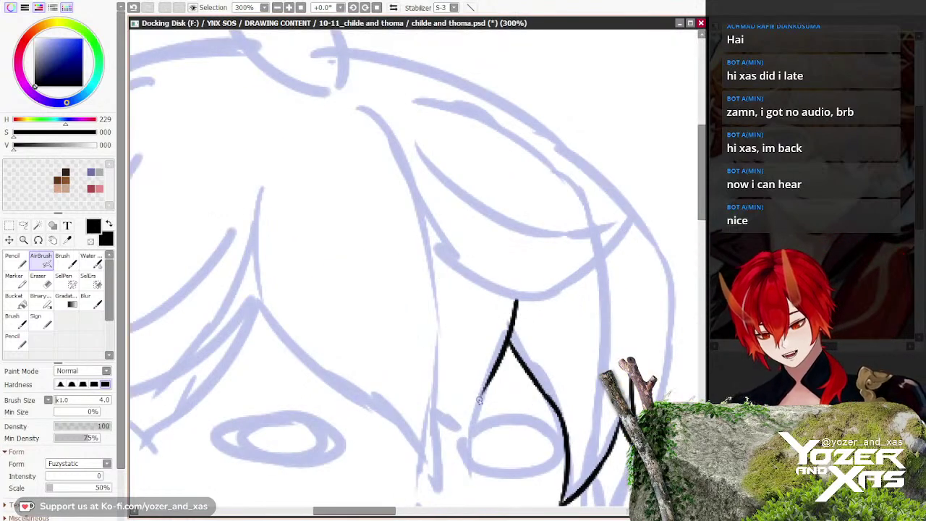
key("ctrl+z")
left_click_drag(511, 306, 470, 392)
left_click_drag(480, 339, 453, 287)
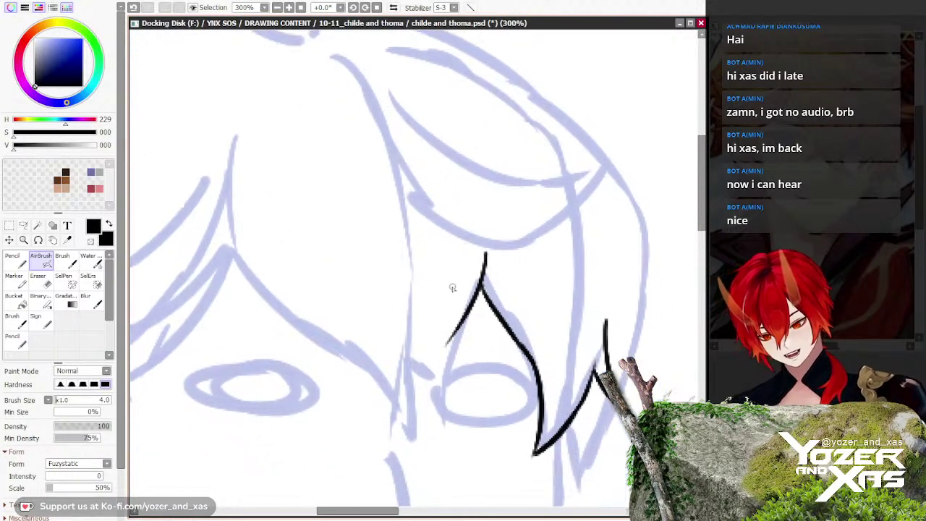
key("ctrl+z")
mouse_move(492, 253)
left_mouse_down()
mouse_move(467, 328)
mouse_move(436, 367)
left_mouse_up()
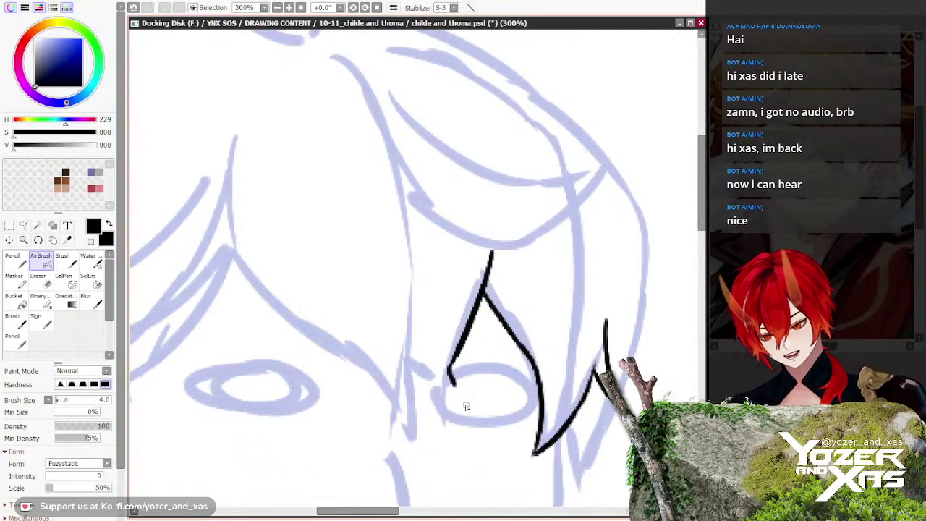
Step: Try inking the centre bang lock between the eyes and the long hair edge sweeping up the forehead
mouse_move(483, 426)
left_mouse_down()
mouse_move(391, 356)
mouse_move(354, 394)
mouse_move(369, 355)
mouse_move(374, 278)
mouse_move(371, 337)
mouse_move(378, 245)
mouse_move(366, 203)
left_mouse_up()
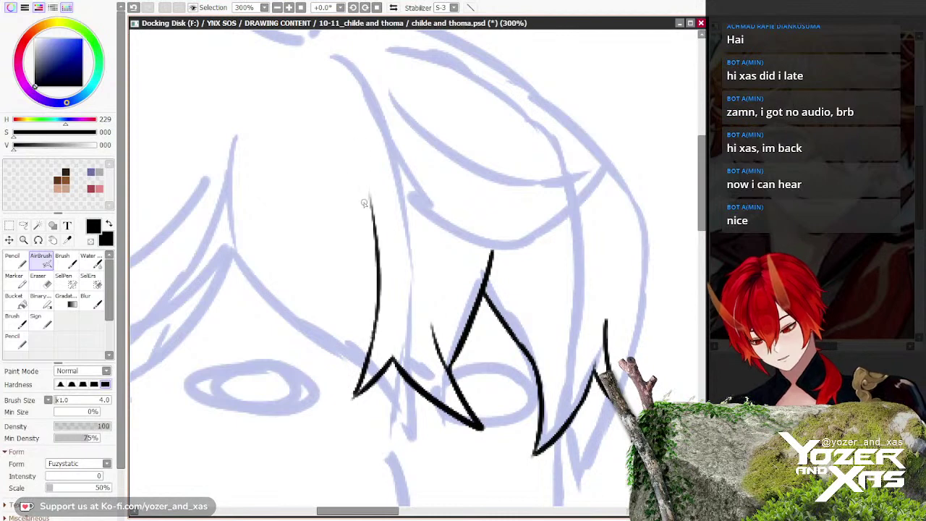
left_click_drag(405, 384, 426, 324)
scroll(431, 328, "up", 1)
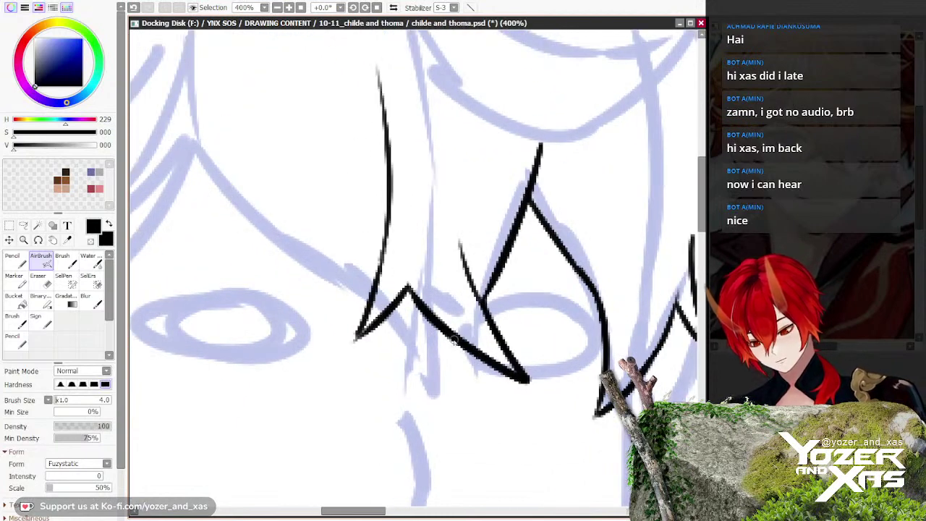
key("ctrl+z")
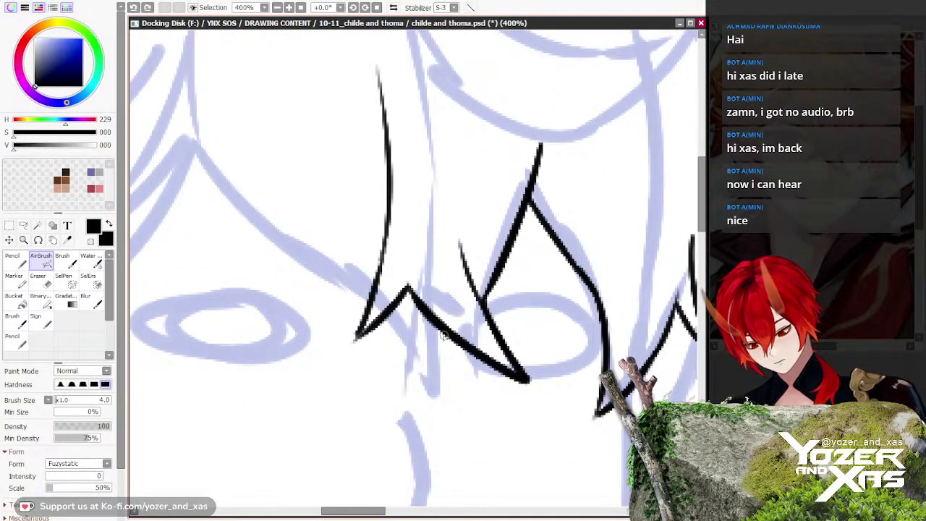
mouse_move(355, 274)
left_mouse_down()
mouse_move(450, 380)
mouse_move(318, 240)
mouse_move(419, 398)
left_mouse_up()
scroll(332, 243, "down", 2)
scroll(412, 352, "up", 1)
left_click_drag(420, 366, 394, 282)
scroll(383, 268, "down", 2)
left_click_drag(401, 341, 355, 273)
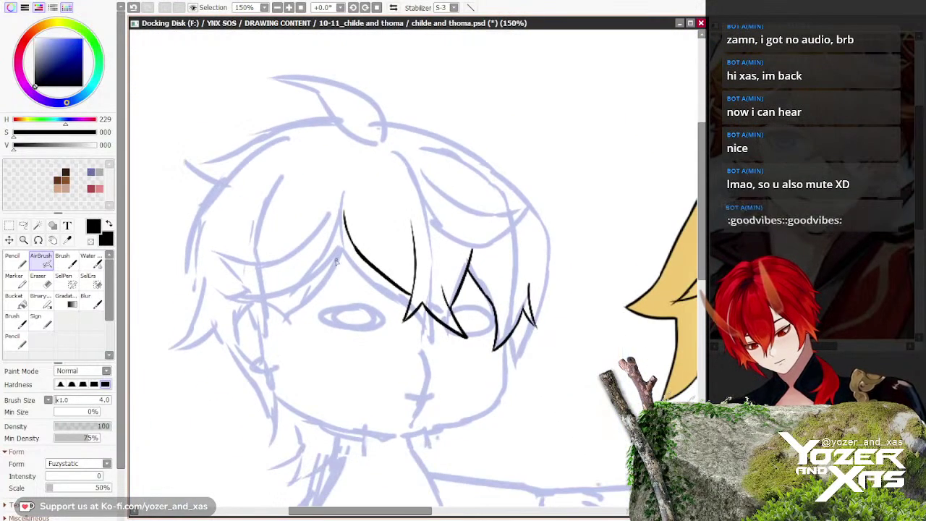
key("ctrl+z")
key("ctrl+z")
key("ctrl+z")
Step: Ink the pointed centre bang lock between the eyes, with a smaller notched tip on its near side
scroll(447, 311, "up", 2)
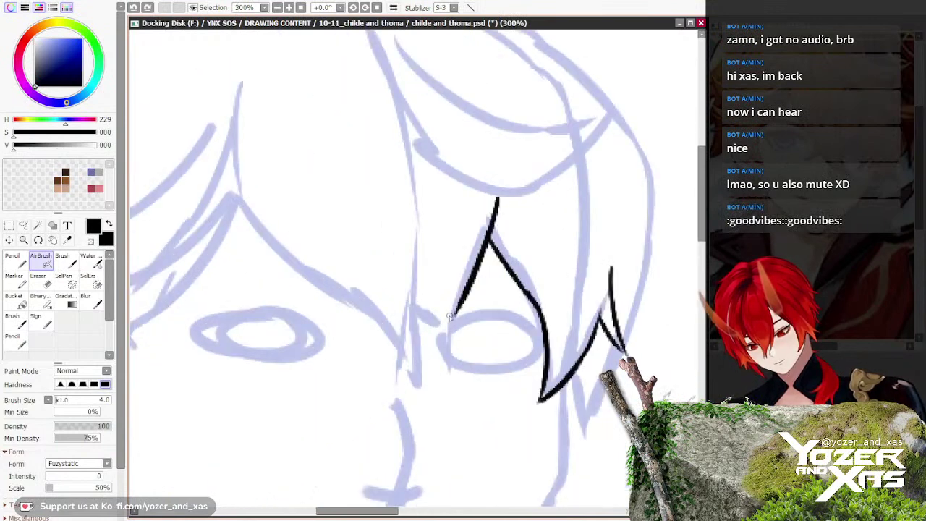
left_click_drag(465, 299, 434, 336)
mouse_move(422, 259)
left_mouse_down()
mouse_move(483, 422)
mouse_move(382, 345)
mouse_move(343, 368)
mouse_move(361, 300)
mouse_move(358, 250)
mouse_move(448, 324)
left_mouse_up()
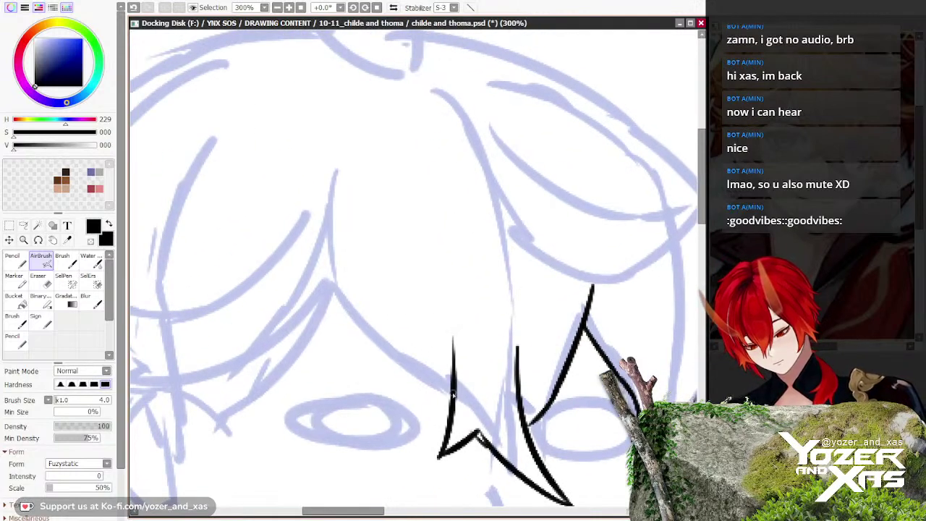
Step: Ink the long bang edge curving from the small centre tip up above the near eye onto the forehead
left_click_drag(451, 413, 328, 246)
left_click_drag(454, 321, 440, 405)
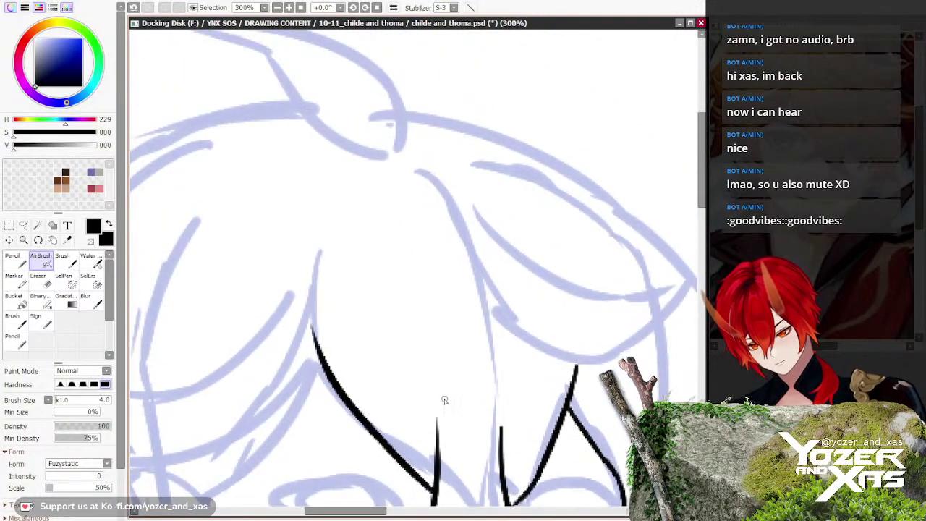
mouse_move(437, 448)
left_mouse_down()
mouse_move(412, 269)
mouse_move(377, 305)
left_mouse_up()
scroll(391, 215, "down", 2)
scroll(380, 307, "up", 1)
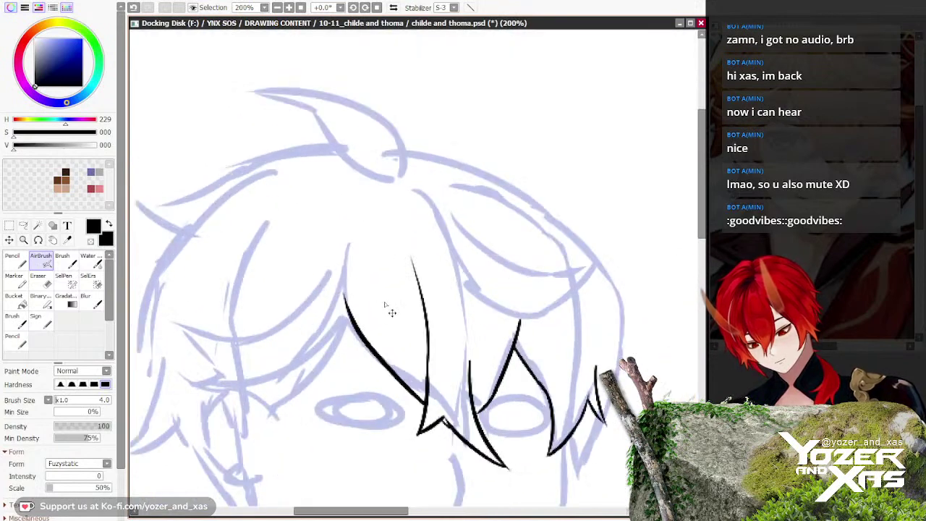
key("ctrl+z")
key("ctrl+z")
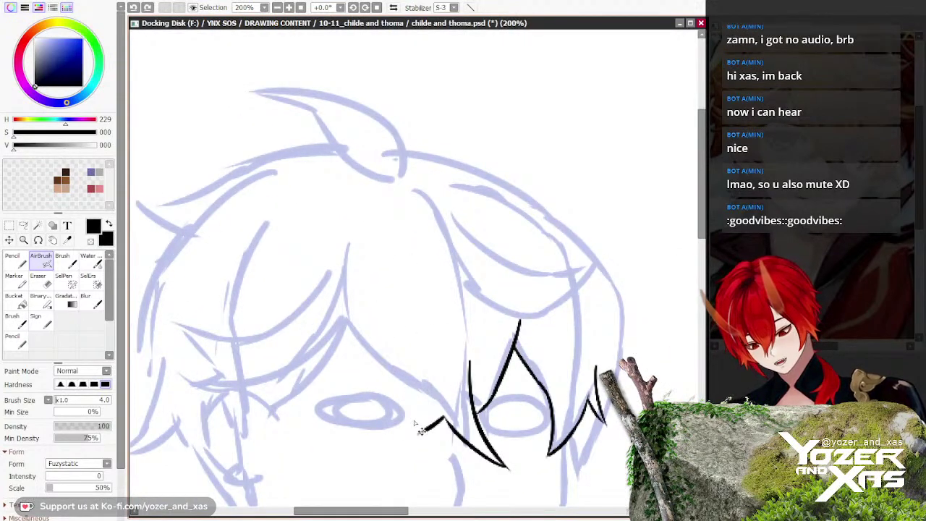
mouse_move(422, 398)
left_mouse_down()
mouse_move(347, 323)
mouse_move(339, 287)
left_mouse_up()
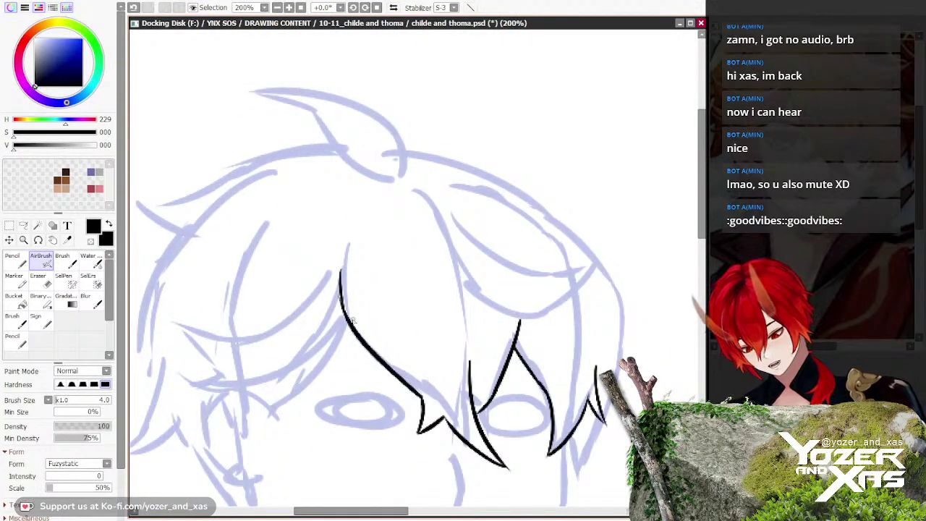
Step: Ink the large swept lock above the far eye, with an upturned tip, a notched second tip and a curved lower edge
scroll(354, 320, "down", 2)
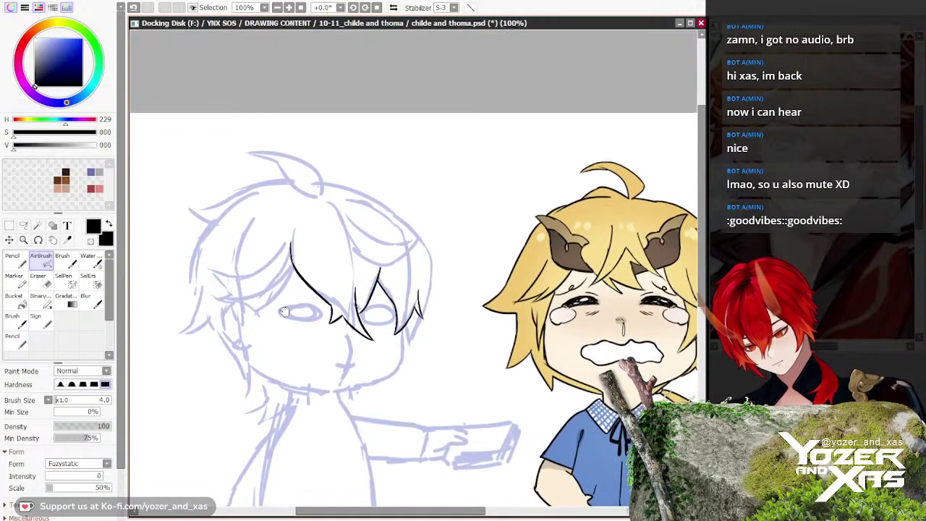
left_click_drag(284, 311, 273, 354)
scroll(320, 257, "up", 2)
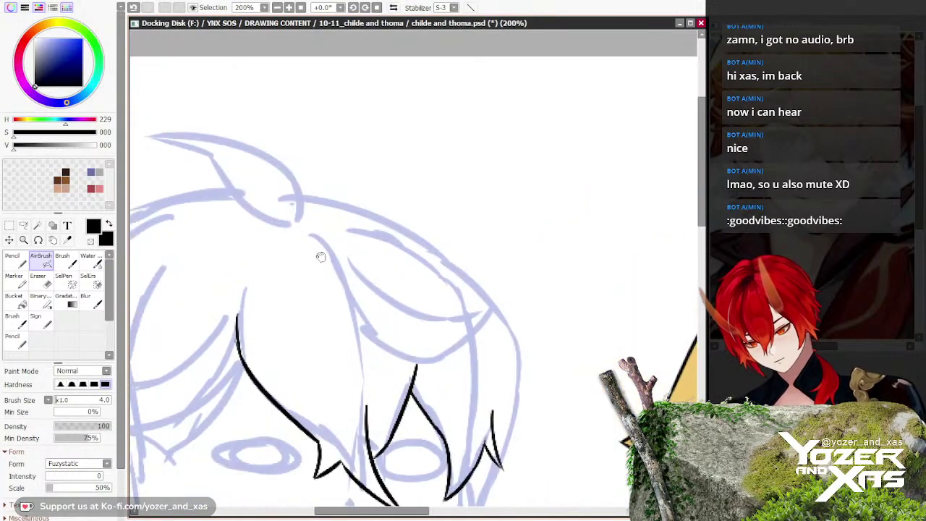
mouse_move(321, 256)
left_mouse_down()
mouse_move(303, 230)
mouse_move(465, 324)
mouse_move(495, 303)
left_mouse_up()
scroll(348, 238, "up", 1)
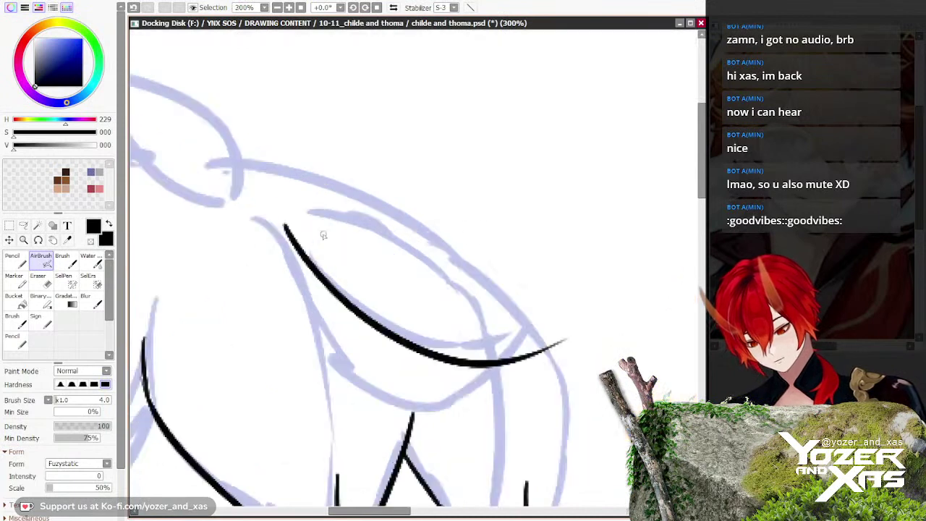
key("ctrl+z")
mouse_move(288, 225)
left_mouse_down()
mouse_move(536, 277)
mouse_move(488, 384)
mouse_move(400, 402)
mouse_move(361, 295)
left_mouse_up()
key("ctrl+z")
left_click_drag(498, 303, 386, 321)
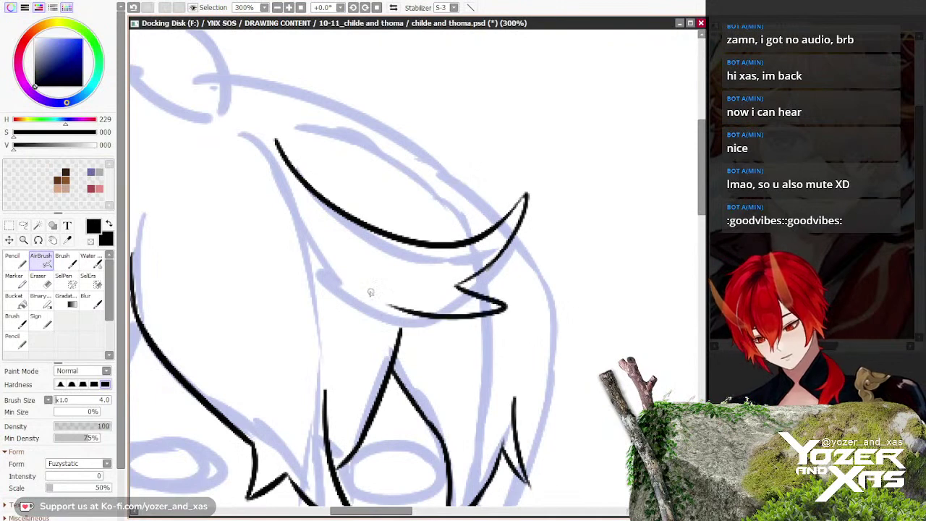
key("ctrl+z")
mouse_move(457, 286)
left_mouse_down()
mouse_move(532, 298)
mouse_move(394, 308)
mouse_move(289, 230)
mouse_move(314, 261)
left_mouse_up()
Step: Ink a slim pointed strand beneath the swept lock, flicking outward past the far side of the head
mouse_move(421, 314)
left_mouse_down()
mouse_move(569, 382)
mouse_move(603, 365)
left_mouse_up()
mouse_move(402, 285)
left_mouse_down()
mouse_move(252, 223)
mouse_move(509, 308)
left_mouse_up()
key("ctrl+z")
scroll(281, 252, "up", 1)
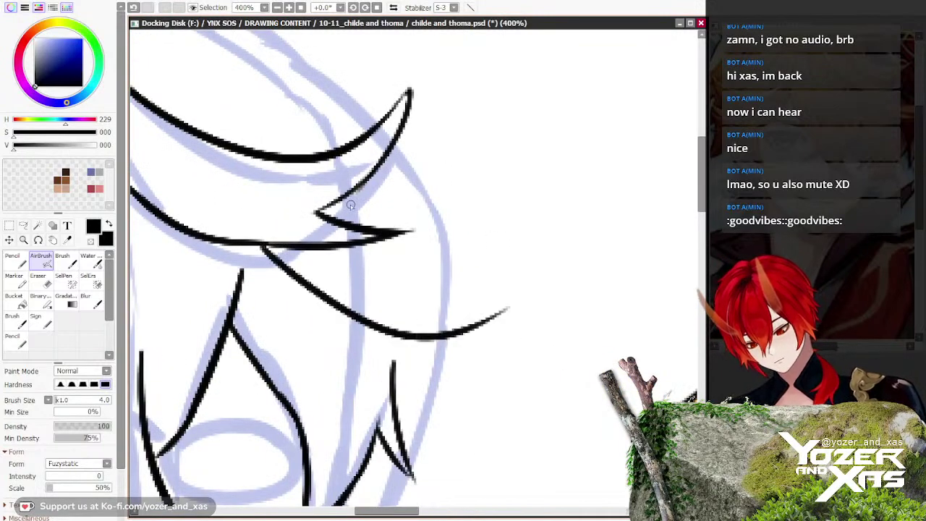
key("ctrl+z")
mouse_move(335, 203)
left_mouse_down()
mouse_move(406, 280)
mouse_move(471, 310)
mouse_move(541, 293)
left_mouse_up()
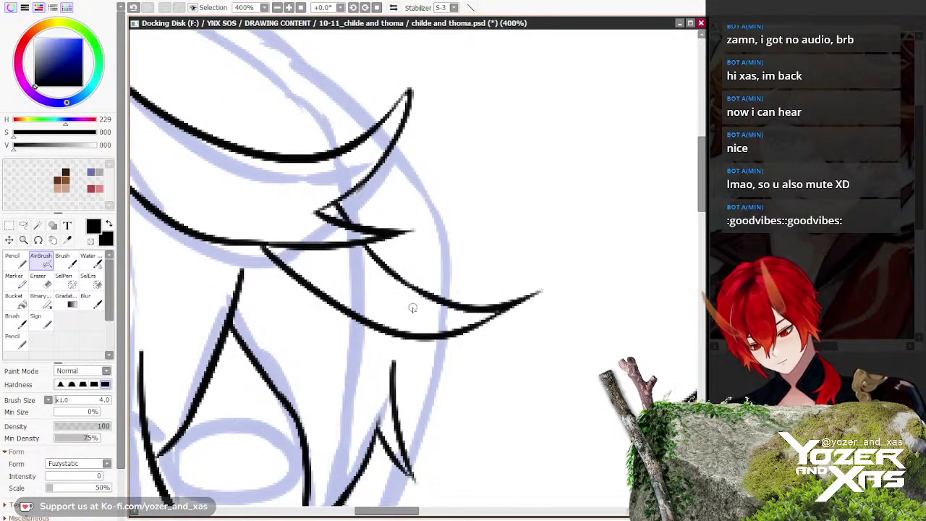
Step: Ink the far cheek and jawline from beneath the bangs around to the chin
scroll(303, 253, "down", 3)
left_click_drag(298, 367, 384, 316)
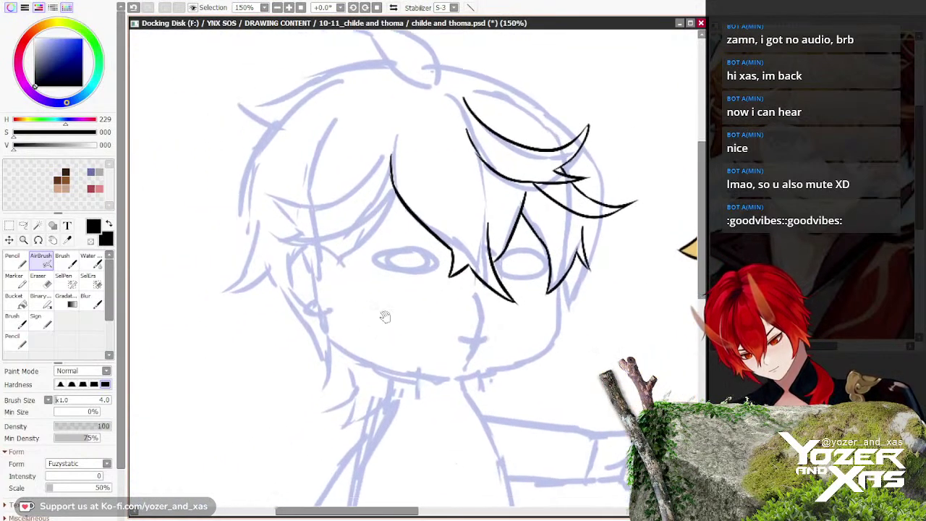
scroll(575, 308, "up", 3)
left_click_drag(556, 293, 560, 393)
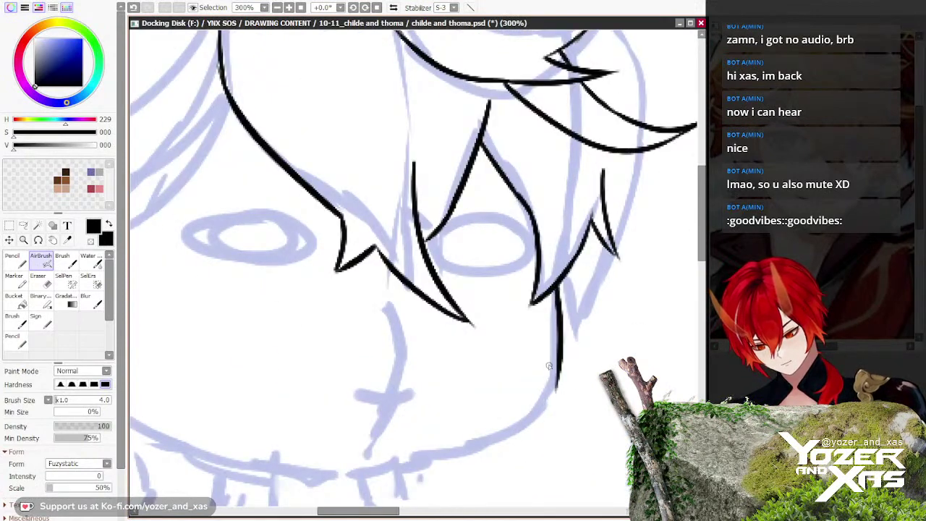
key("ctrl+z")
mouse_move(554, 290)
left_mouse_down()
mouse_move(514, 437)
mouse_move(390, 469)
mouse_move(530, 396)
mouse_move(403, 401)
mouse_move(401, 384)
left_mouse_up()
key("ctrl+z")
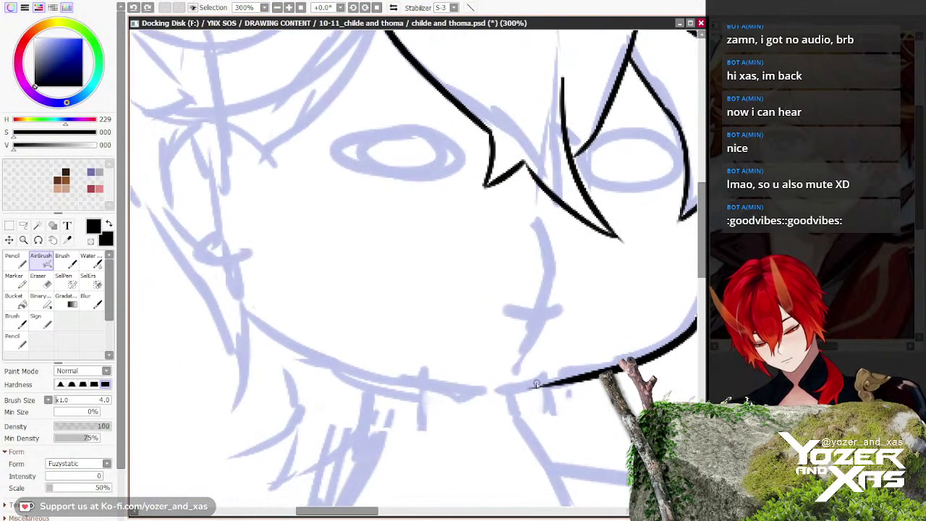
Step: Ink short neck lines on both sides under the chin and the near jawline curving up toward the ear
mouse_move(561, 382)
left_mouse_down()
mouse_move(510, 399)
mouse_move(510, 416)
left_mouse_up()
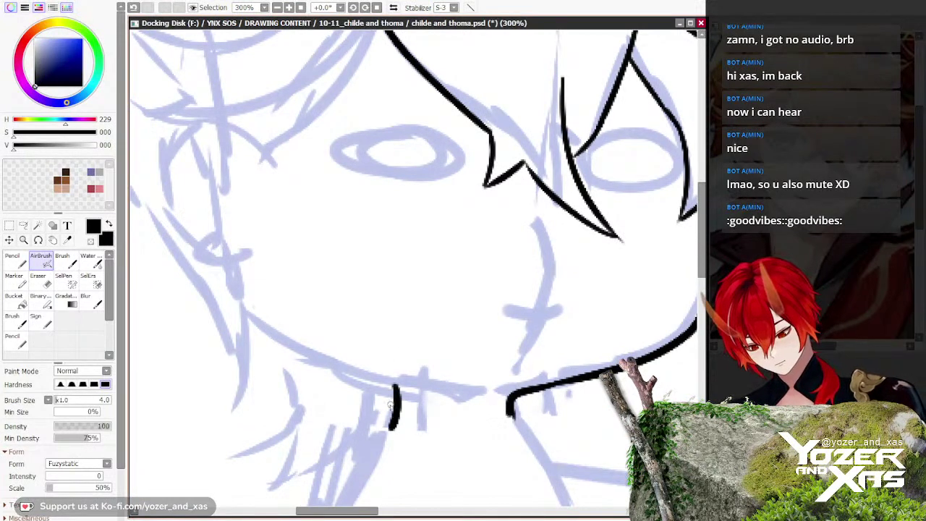
scroll(376, 376, "down", 3)
mouse_move(360, 353)
left_mouse_down()
mouse_move(405, 369)
mouse_move(272, 256)
mouse_move(408, 367)
mouse_move(271, 274)
left_mouse_up()
scroll(405, 370, "up", 3)
key("ctrl+z")
key("ctrl+z")
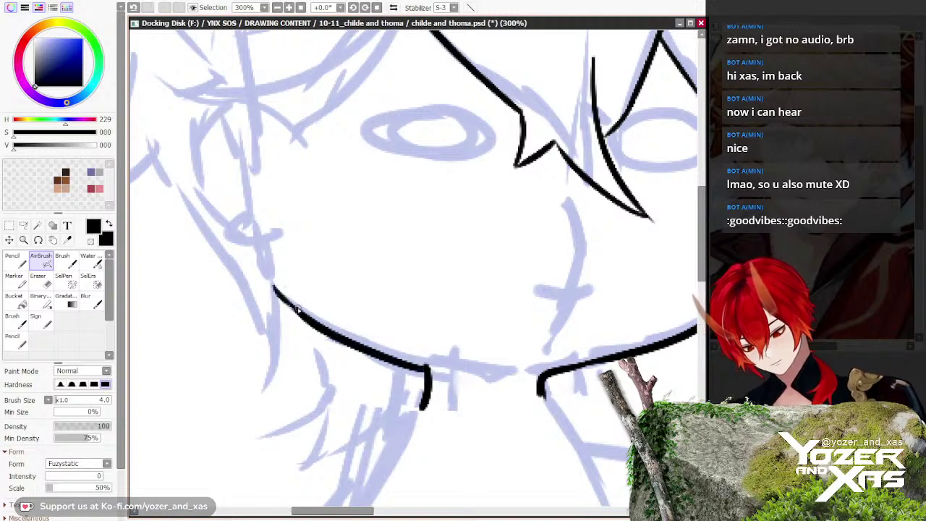
Step: Ink the mouth as a slightly curved horizontal line with a short inward hook descending from each end
scroll(539, 338, "up", 4)
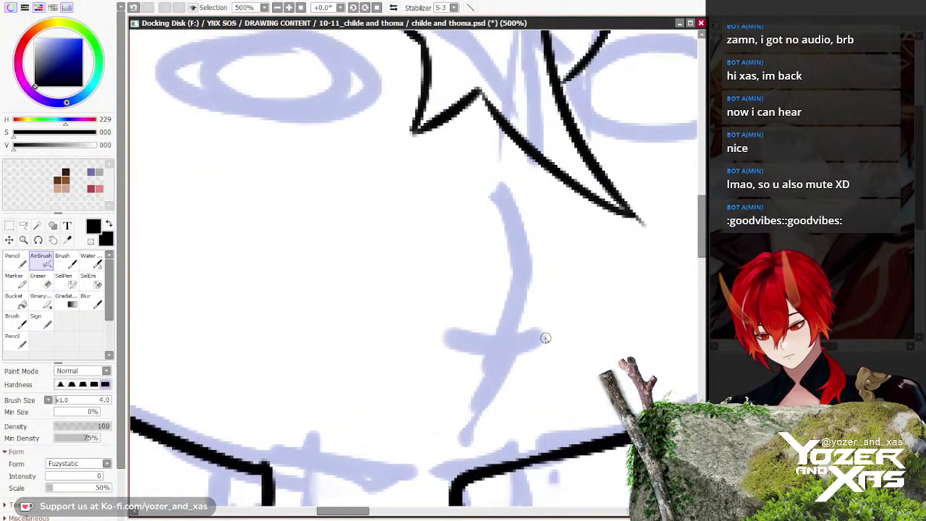
left_click_drag(546, 338, 437, 327)
key("ctrl+z")
mouse_move(542, 340)
left_mouse_down()
mouse_move(424, 331)
mouse_move(411, 339)
left_mouse_up()
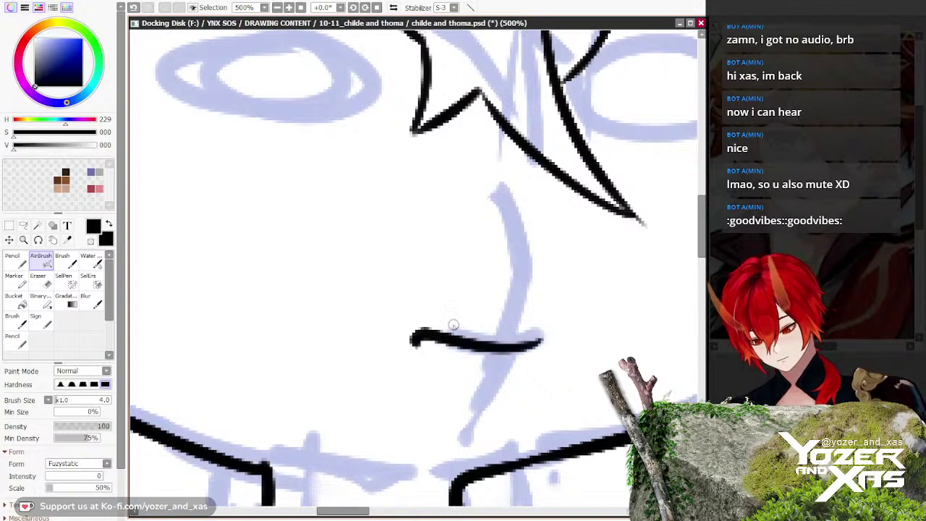
left_click_drag(541, 340, 522, 368)
key("ctrl+z")
left_click_drag(544, 339, 521, 381)
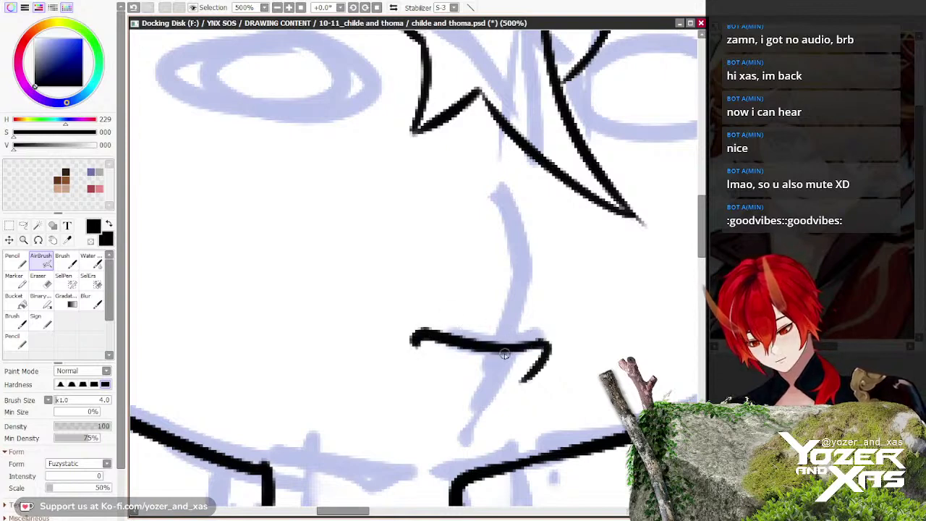
left_click_drag(414, 339, 450, 378)
Step: Ink a narrow elongated vertical loop above the mouth for the nose, with a short angled stroke at its upper end
left_click_drag(472, 295, 455, 374)
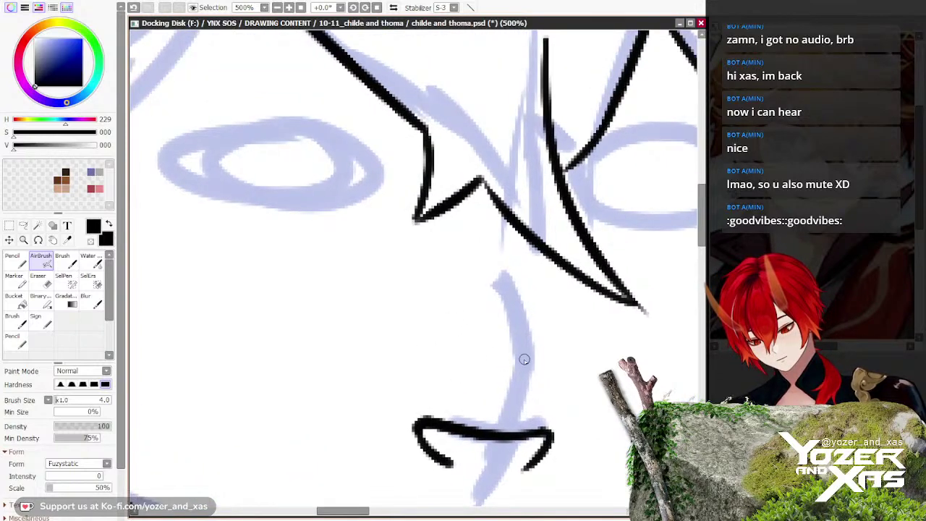
mouse_move(524, 351)
left_mouse_down()
mouse_move(511, 384)
mouse_move(515, 349)
mouse_move(517, 412)
mouse_move(511, 339)
left_mouse_up()
key("ctrl+z")
scroll(519, 345, "down", 1)
scroll(468, 288, "down", 2)
scroll(463, 287, "up", 3)
mouse_move(479, 285)
left_mouse_down()
mouse_move(453, 296)
mouse_move(486, 272)
mouse_move(469, 297)
left_mouse_up()
key("ctrl+z")
key("ctrl+z")
scroll(351, 193, "down", 4)
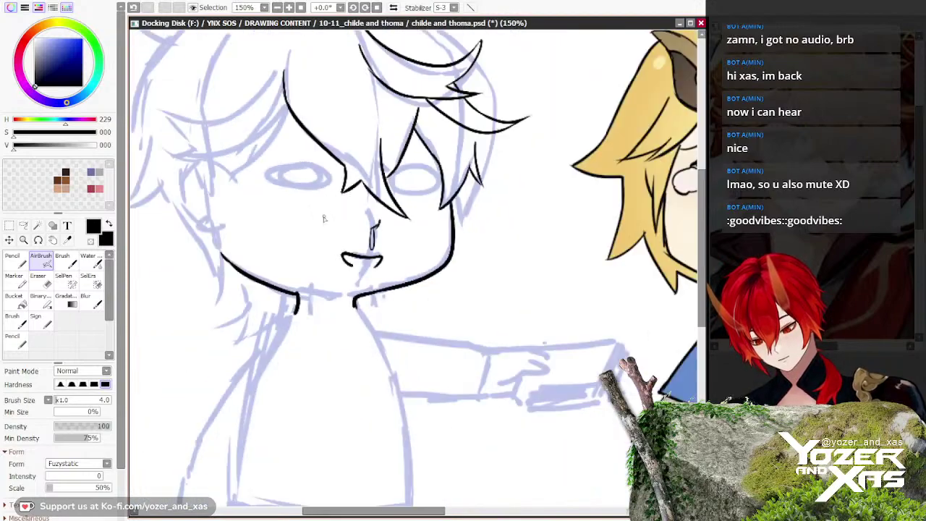
Step: Add a few tiny black dashes at the nose bridge, just above the nose loop
key("ctrl+minus")
key("ctrl+minus")
key("ctrl+plus")
key("ctrl+plus")
key("ctrl+plus")
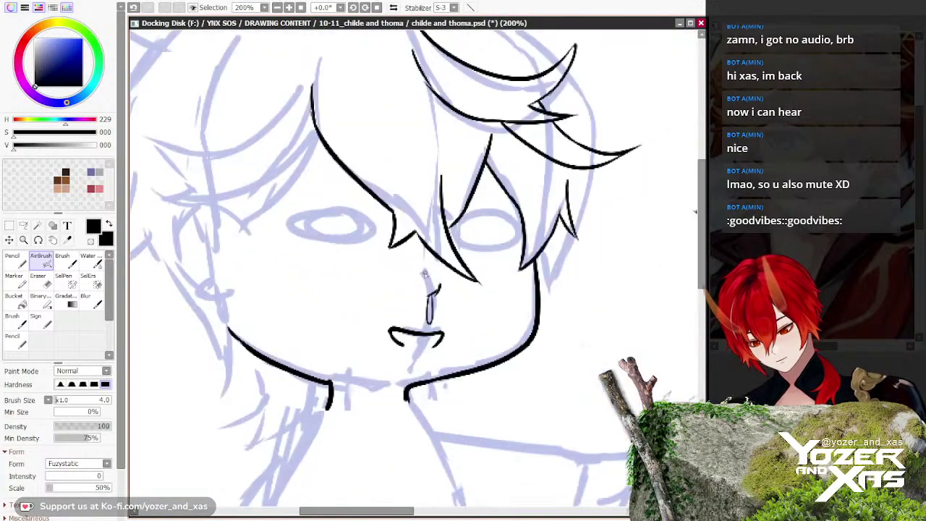
key("ctrl+plus")
key("ctrl+plus")
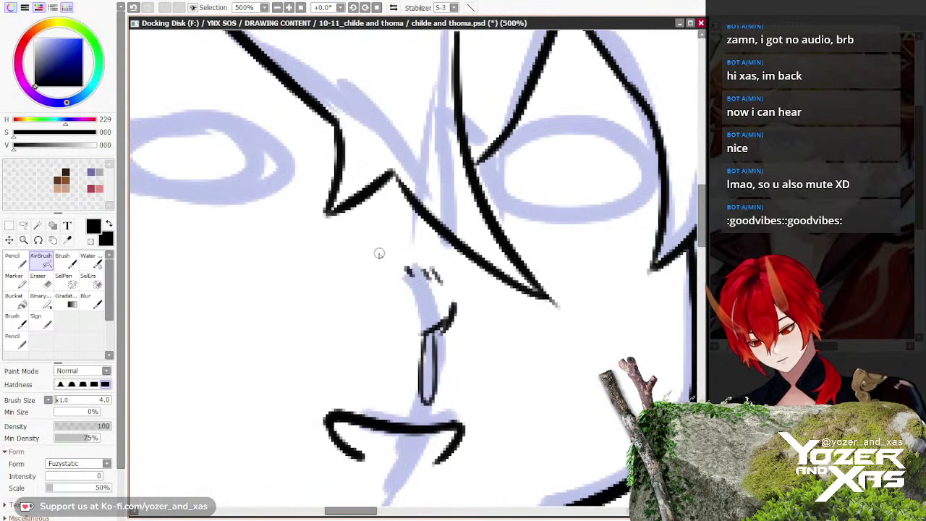
Step: Examine the inked face and bangs at reduced zoom beside the finished Thoma chibi
key("ctrl+minus")
key("ctrl+minus")
key("ctrl+minus")
key("ctrl+minus")
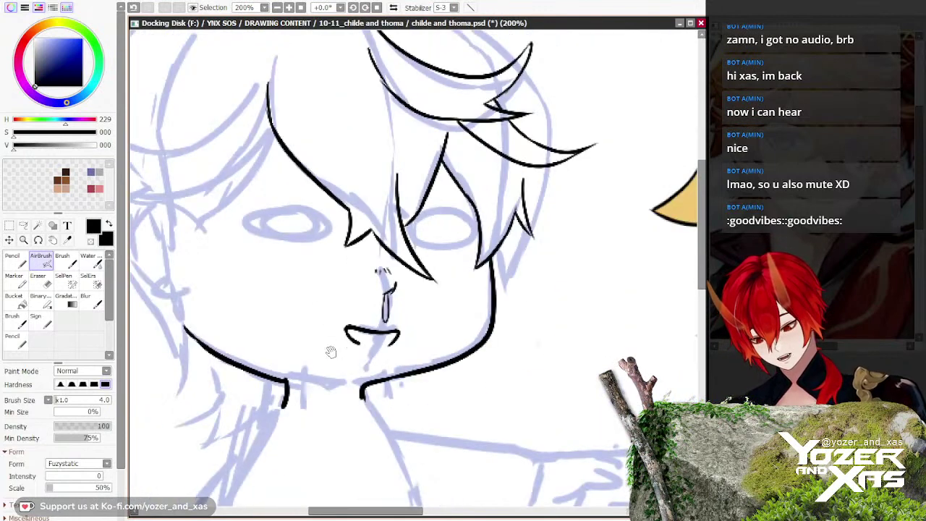
key("ctrl+minus")
key("ctrl+minus")
key("ctrl+minus")
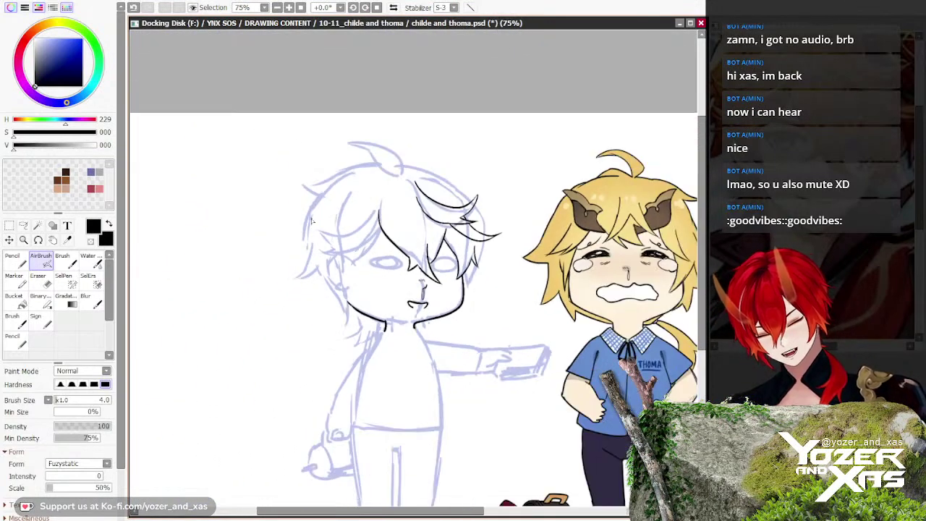
key("ctrl+plus")
key("ctrl+plus")
key("ctrl+plus")
key("ctrl+plus")
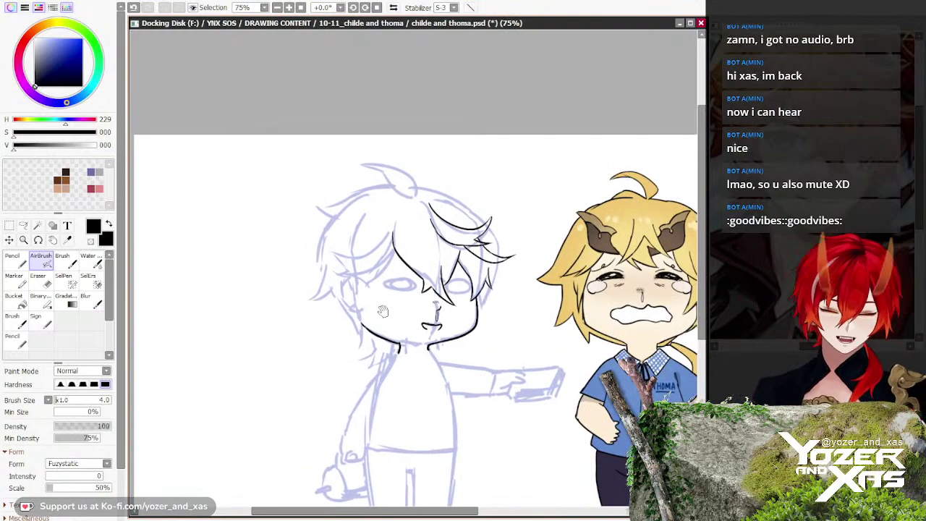
key("ctrl+minus")
key("ctrl+minus")
key("ctrl+minus")
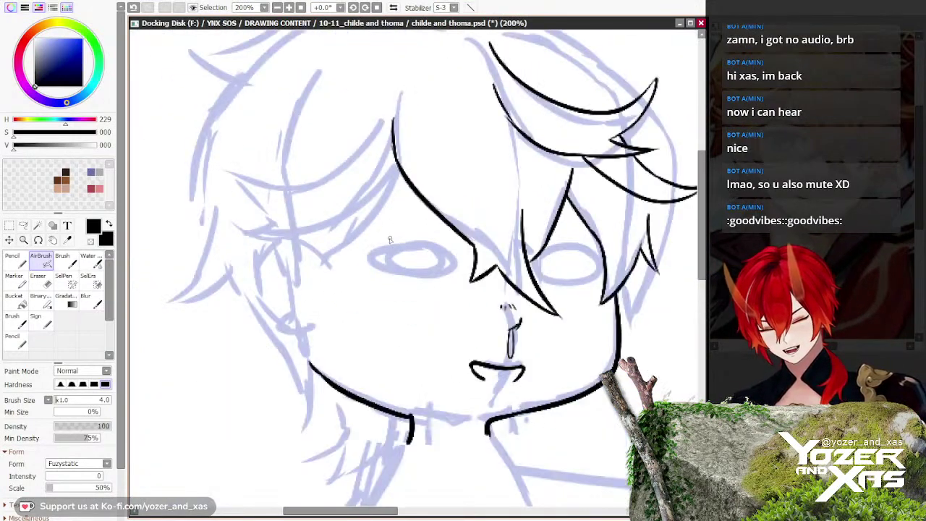
Step: Ink the larger eye on the open side of the face as a thick-outlined horizontal ellipse with a short curved lid crease above it
key("ctrl+plus")
key("ctrl+plus")
key("ctrl+plus")
key("ctrl+plus")
key("ctrl+plus")
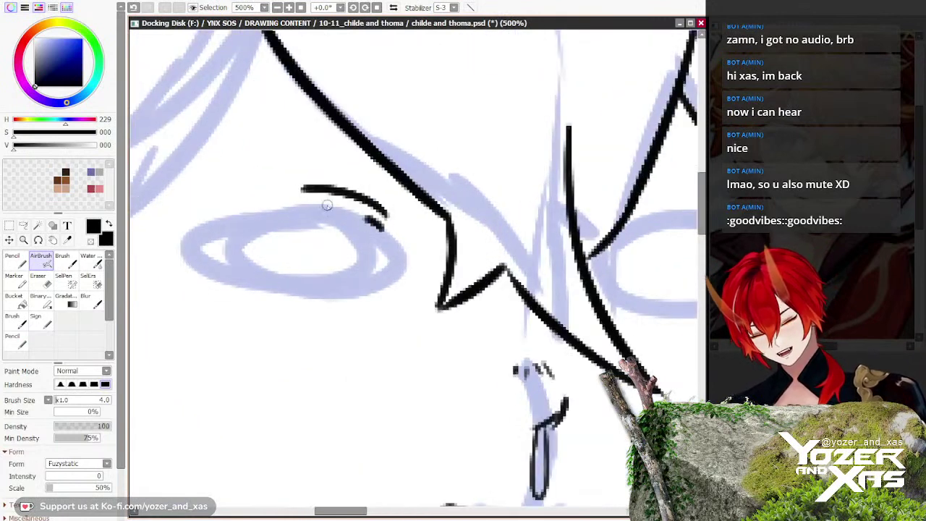
key("ctrl+z")
mouse_move(219, 218)
left_mouse_down()
mouse_move(226, 212)
mouse_move(215, 275)
mouse_move(422, 262)
mouse_move(222, 225)
mouse_move(218, 211)
mouse_move(167, 250)
mouse_move(364, 283)
mouse_move(206, 271)
left_mouse_up()
key("ctrl+z")
scroll(217, 220, "down", 1)
scroll(242, 270, "down", 2)
Step: Try to ink the smaller eye beneath the parted bangs as a horizontal ellipse
scroll(363, 260, "up", 3)
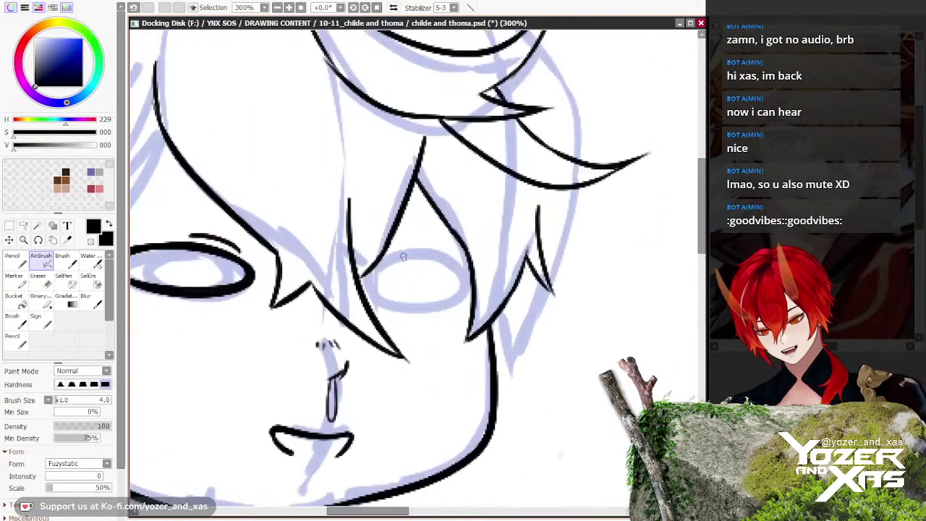
mouse_move(498, 284)
left_mouse_down()
mouse_move(383, 275)
mouse_move(347, 312)
mouse_move(489, 276)
left_mouse_up()
scroll(311, 267, "down", 2)
scroll(249, 264, "down", 3)
scroll(260, 266, "up", 2)
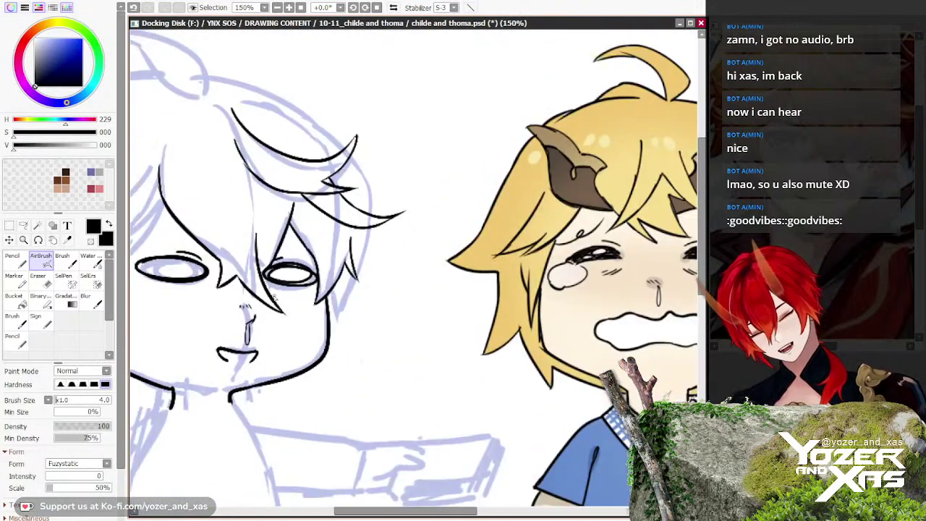
key("ctrl+z")
Step: Ink the smaller eye between the bang strands as a horizontal ellipse with a short lid crease above its inner end
scroll(261, 266, "up", 2)
mouse_move(261, 260)
left_mouse_down()
mouse_move(358, 308)
mouse_move(391, 267)
left_mouse_up()
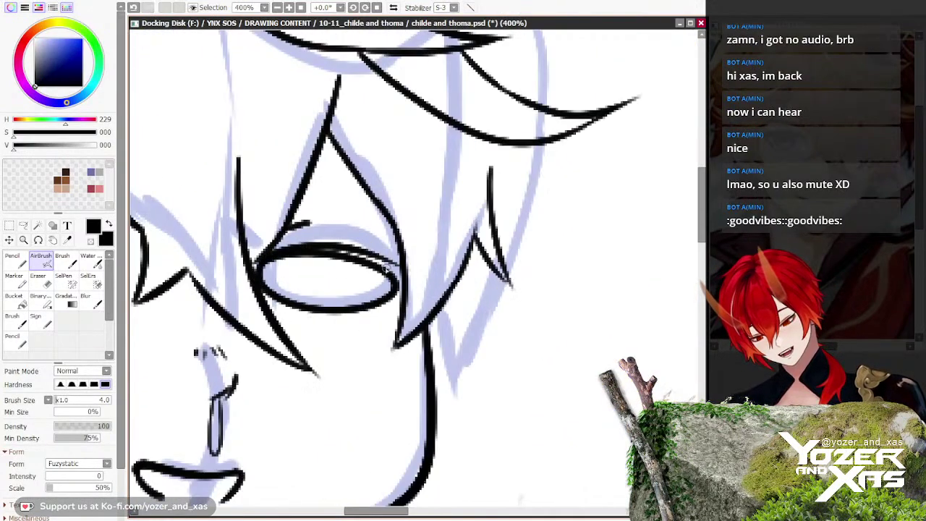
key("ctrl+z")
mouse_move(263, 254)
left_mouse_down()
mouse_move(264, 282)
mouse_move(398, 262)
left_mouse_up()
scroll(210, 257, "down", 3)
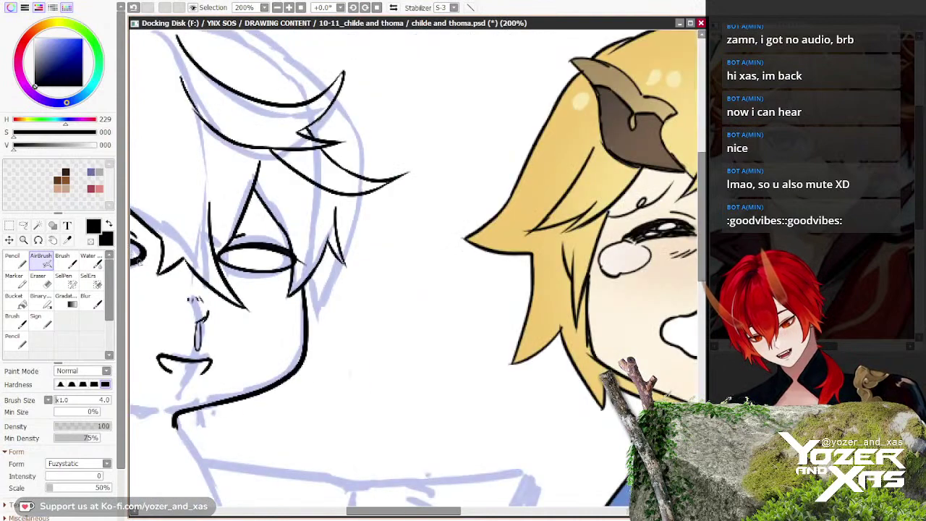
left_click_drag(227, 281, 457, 320)
left_click_drag(314, 287, 266, 263)
scroll(340, 279, "up", 1)
key("ctrl+z")
scroll(422, 266, "up", 2)
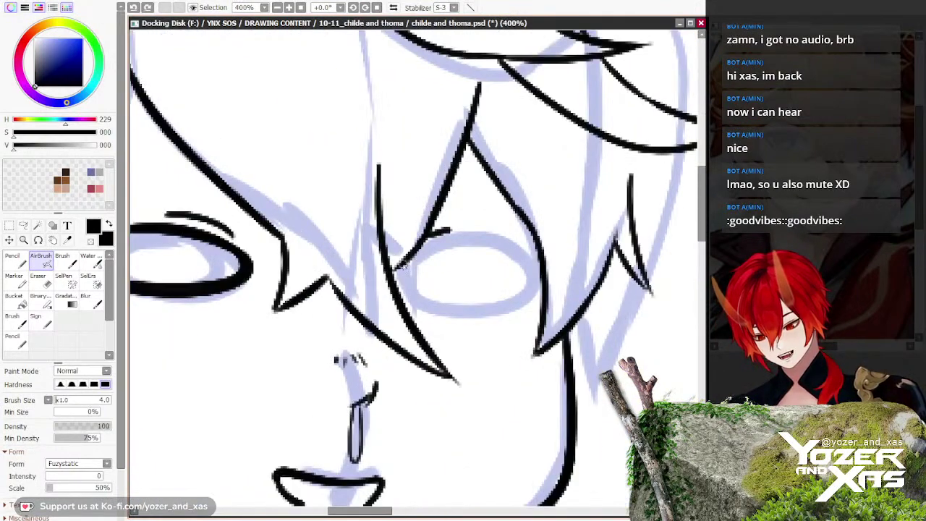
mouse_move(415, 259)
left_mouse_down()
mouse_move(496, 308)
mouse_move(521, 261)
left_mouse_up()
scroll(519, 261, "down", 4)
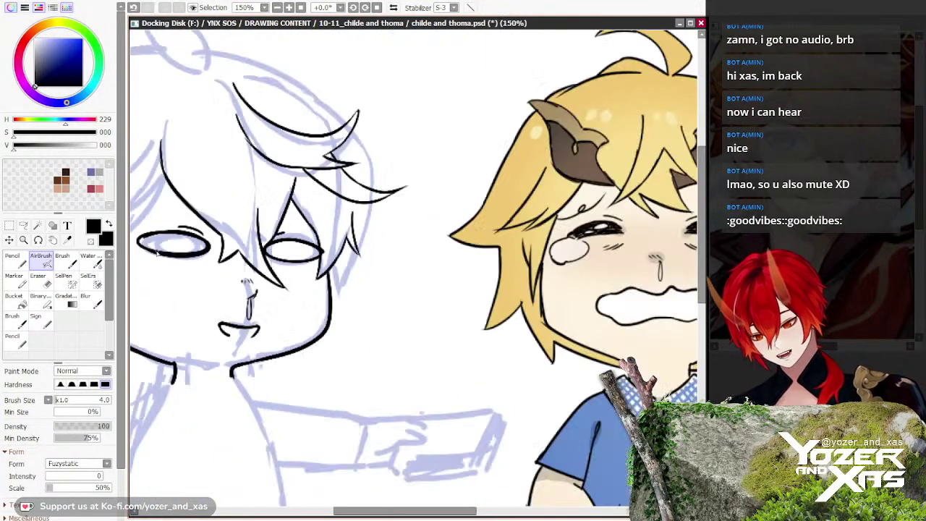
Step: Add short thin lower-lid strokes beneath both eyes and thicken the larger eye's lower outline
left_click_drag(301, 308, 330, 313)
scroll(331, 314, "down", 2)
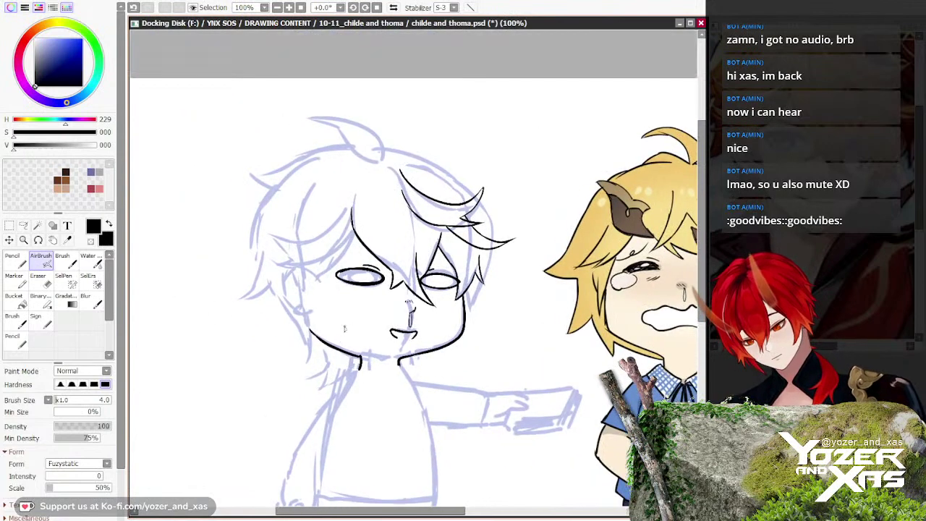
scroll(397, 279, "up", 4)
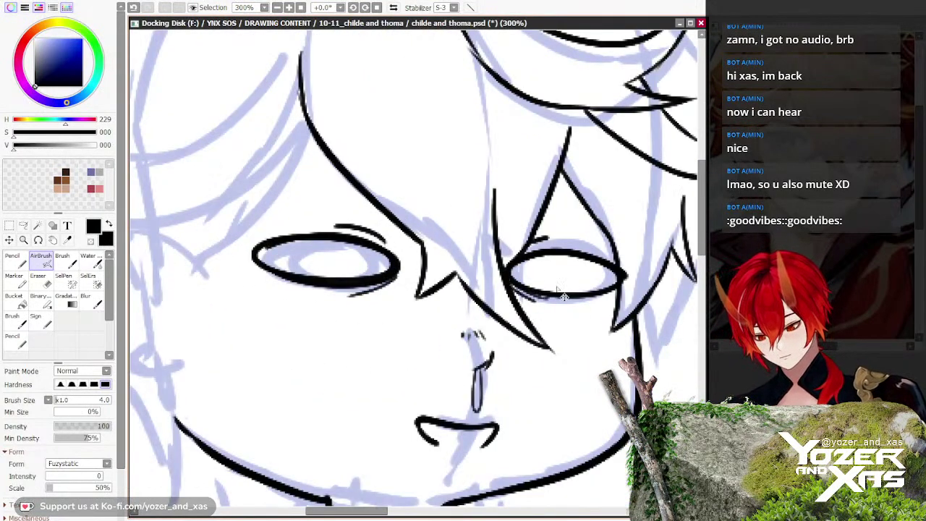
key("ctrl+z")
key("ctrl+y")
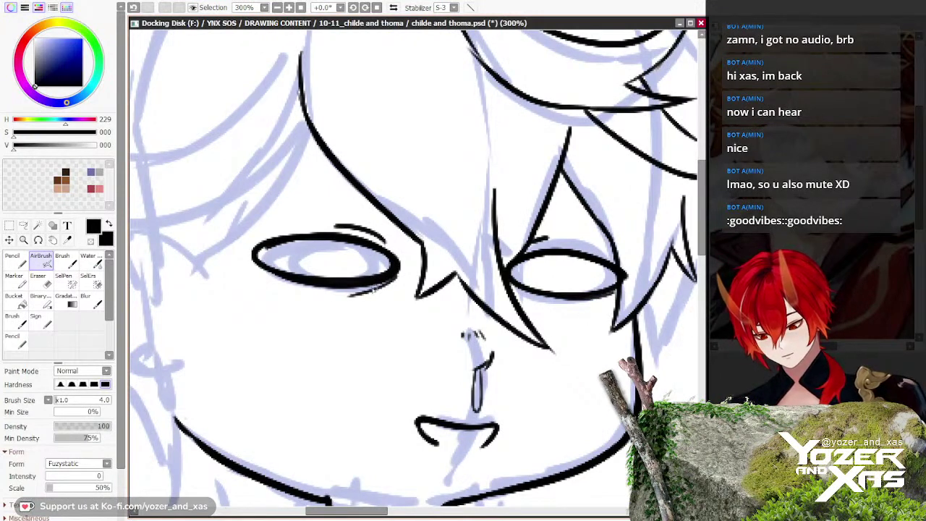
left_click_drag(373, 289, 275, 276)
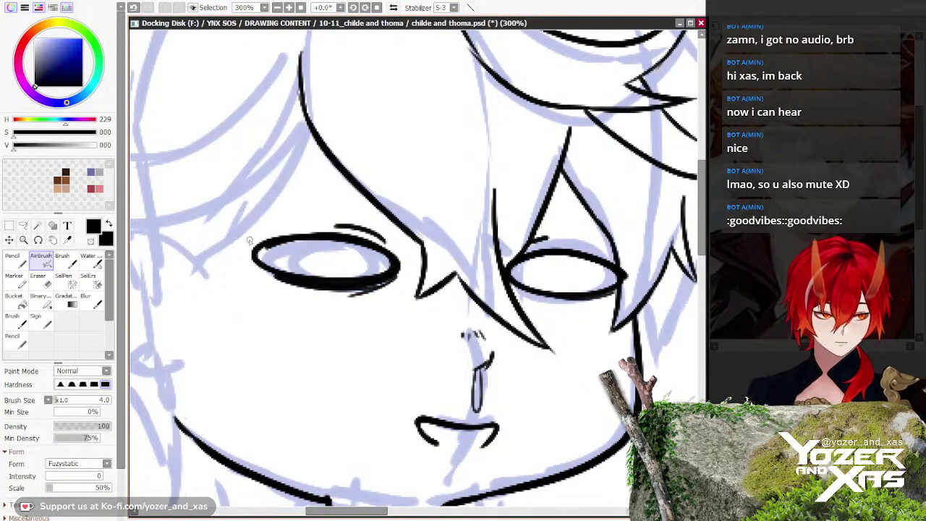
scroll(249, 241, "down", 1)
scroll(243, 275, "down", 1)
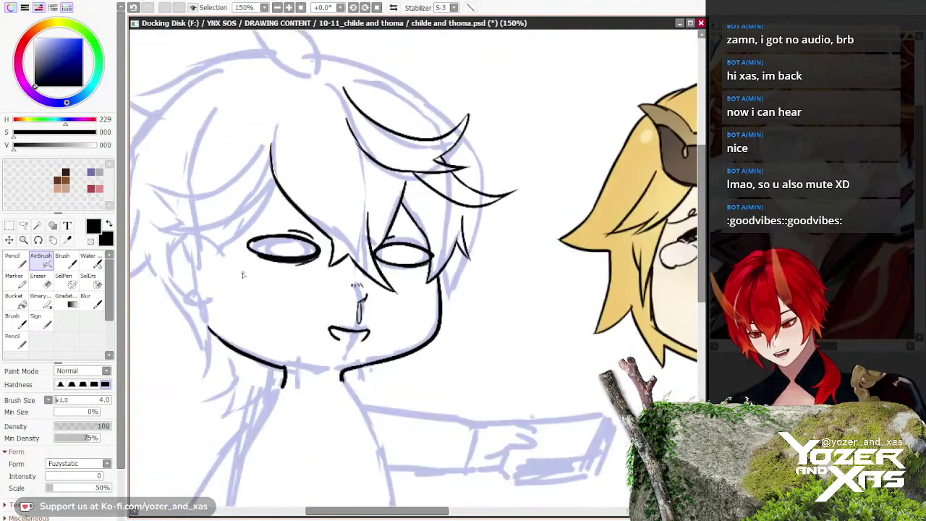
Step: Hatch a small group of thin parallel diagonal blush strokes on each cheek below the eyes
scroll(243, 275, "down", 2)
left_click_drag(265, 346, 333, 362)
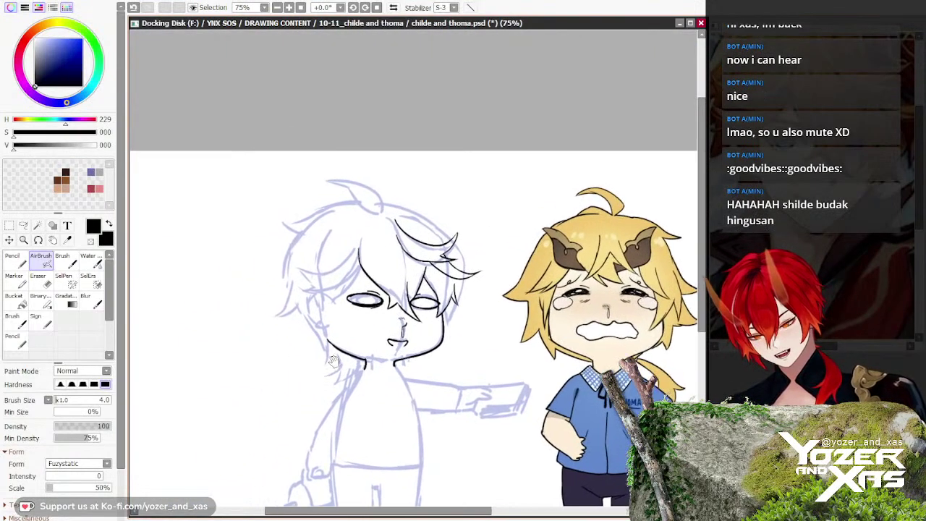
scroll(332, 361, "up", 4)
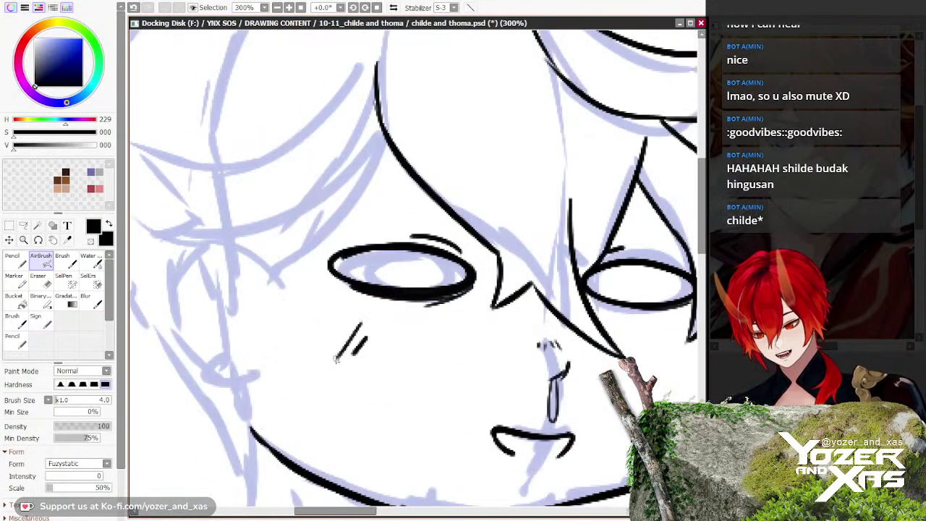
key("ctrl+z")
key("ctrl+z")
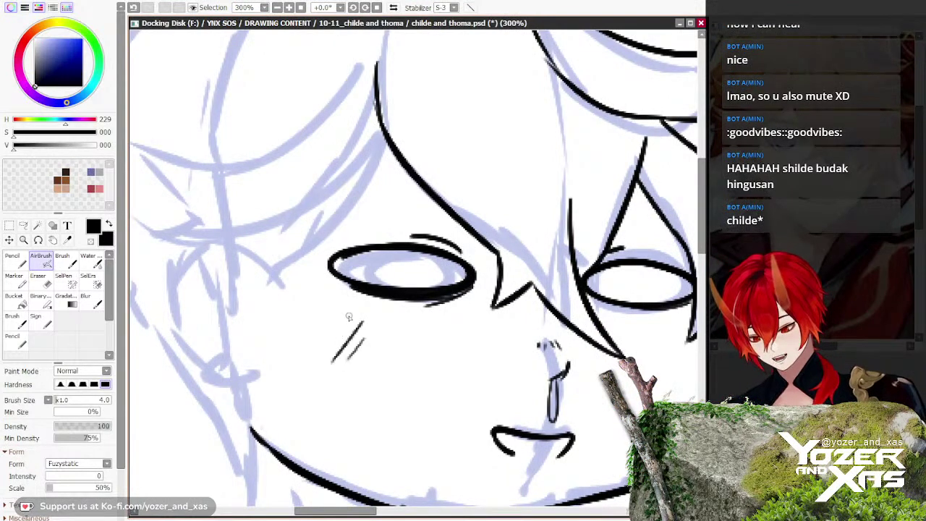
scroll(315, 309, "down", 1)
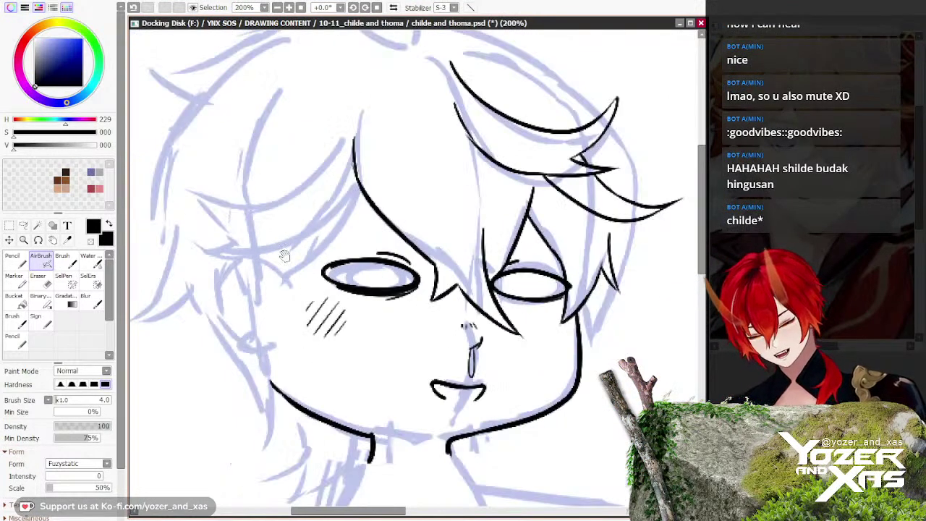
scroll(538, 312, "up", 2)
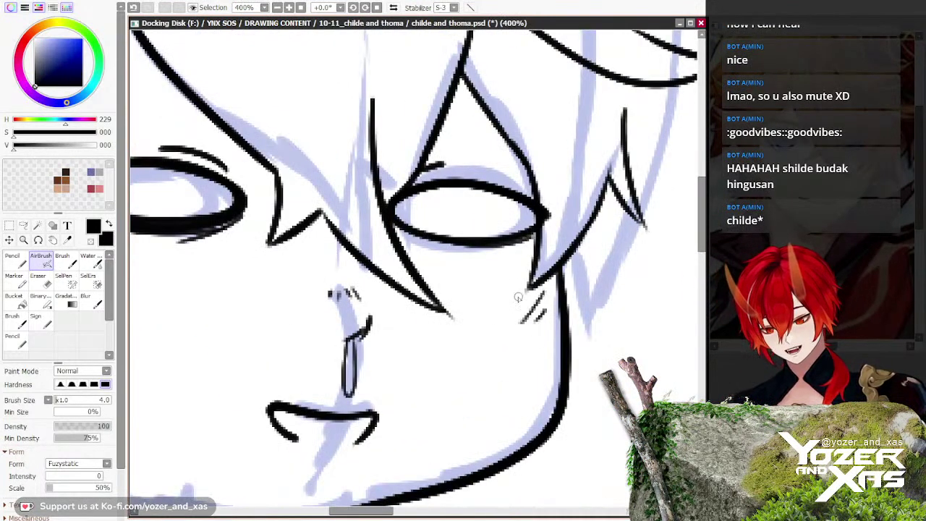
scroll(484, 279, "down", 4)
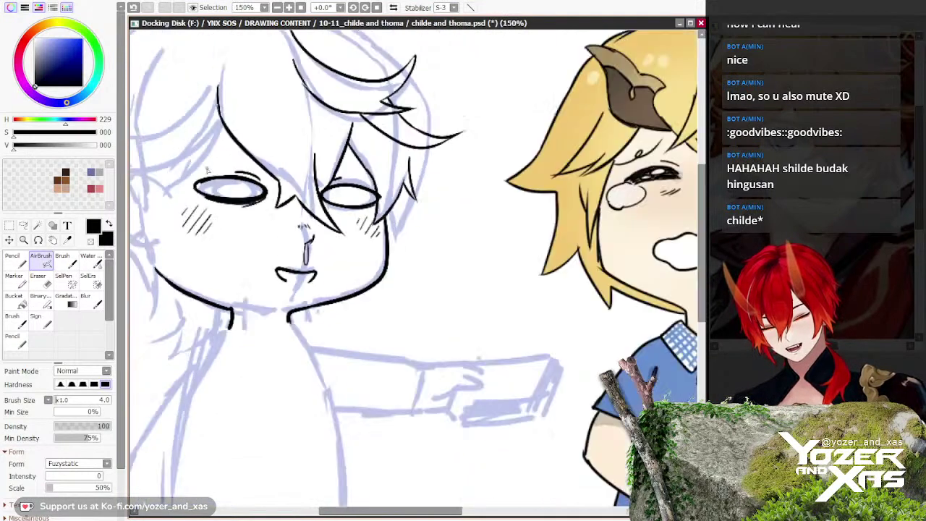
Step: Ink a thin arched eyebrow above each eye, running across the bang outlines
scroll(382, 221, "up", 4)
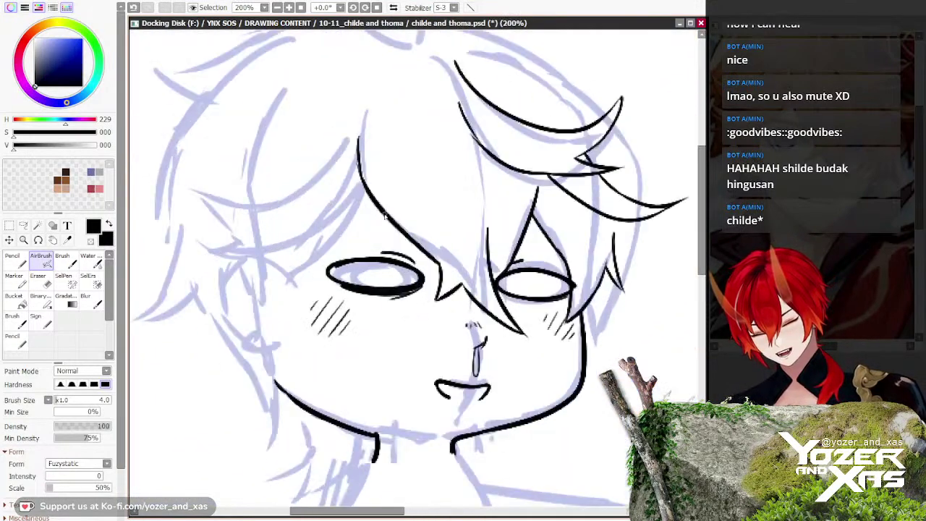
left_click_drag(430, 204, 272, 206)
key("ctrl+z")
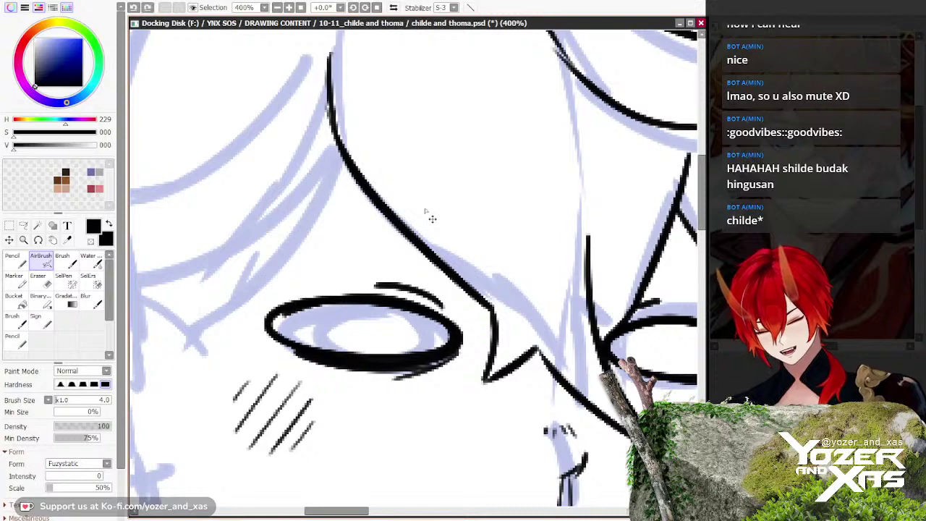
left_click_drag(430, 205, 284, 214)
left_click_drag(403, 199, 283, 214)
left_click_drag(284, 179, 184, 172)
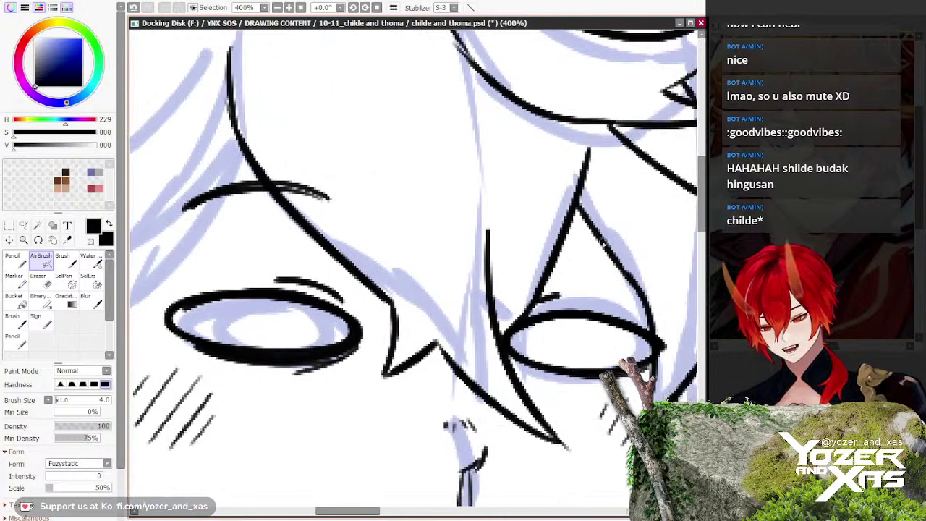
left_click_drag(638, 245, 542, 213)
left_click_drag(636, 244, 544, 215)
scroll(516, 183, "down", 4)
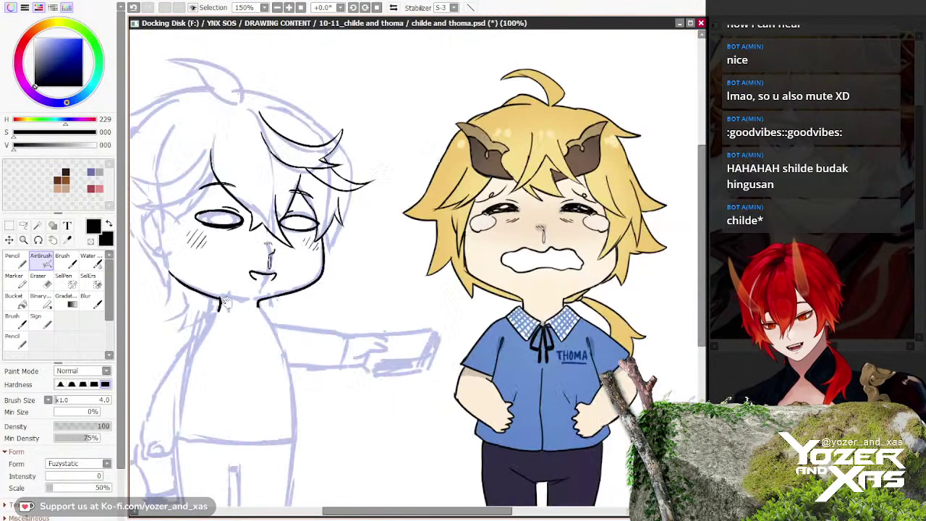
Step: Ink the lower side-swept bang lock with a long curve from the central strand to a pointed tip and a shorter curve above it
left_click_drag(155, 264, 397, 334)
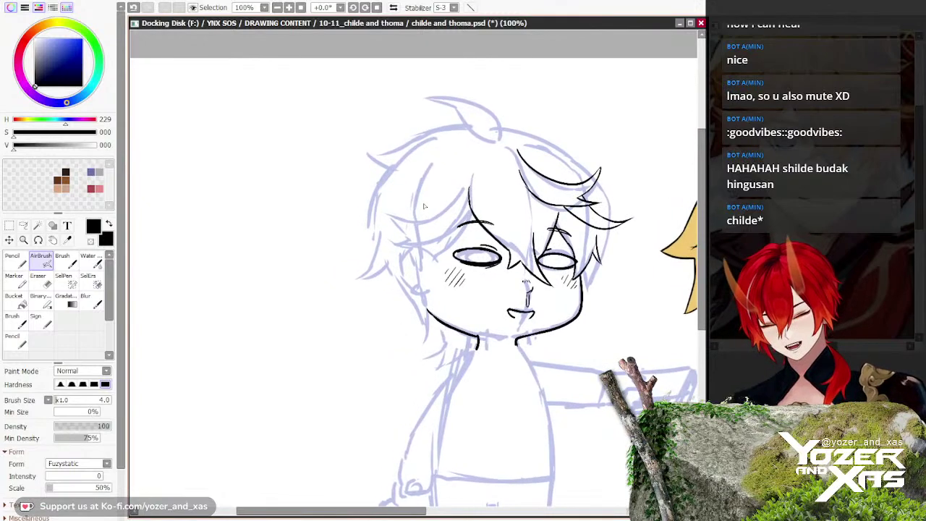
scroll(425, 206, "up", 2)
scroll(487, 212, "up", 1)
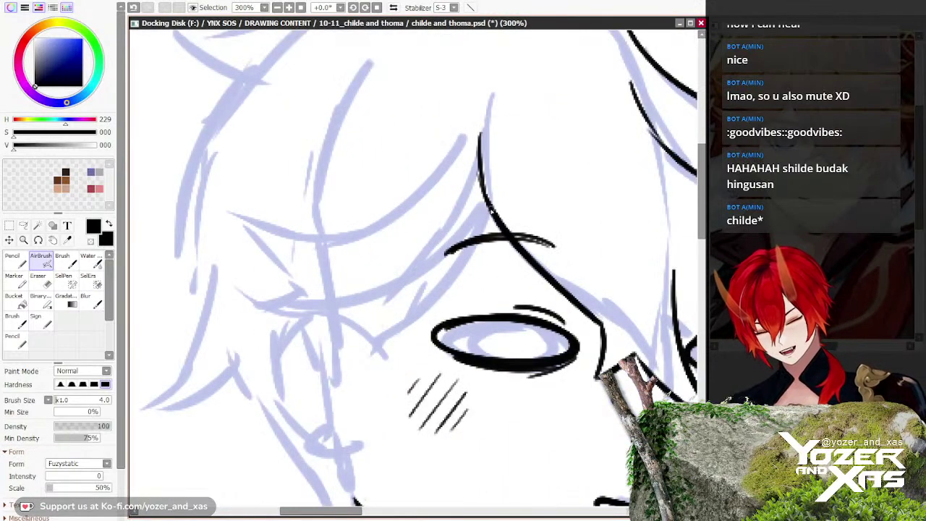
mouse_move(489, 211)
left_mouse_down()
mouse_move(431, 274)
mouse_move(232, 305)
left_mouse_up()
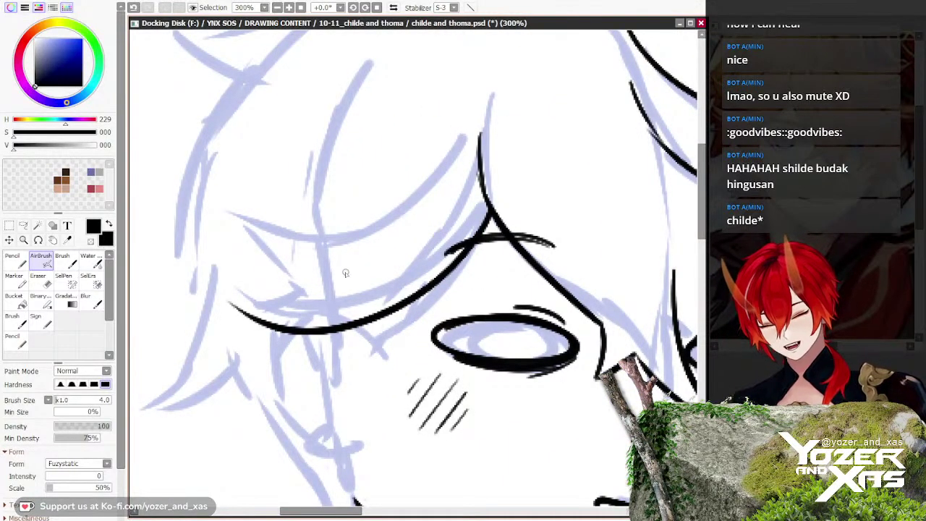
left_click_drag(303, 295, 232, 290)
key("ctrl+z")
left_click_drag(384, 253, 241, 294)
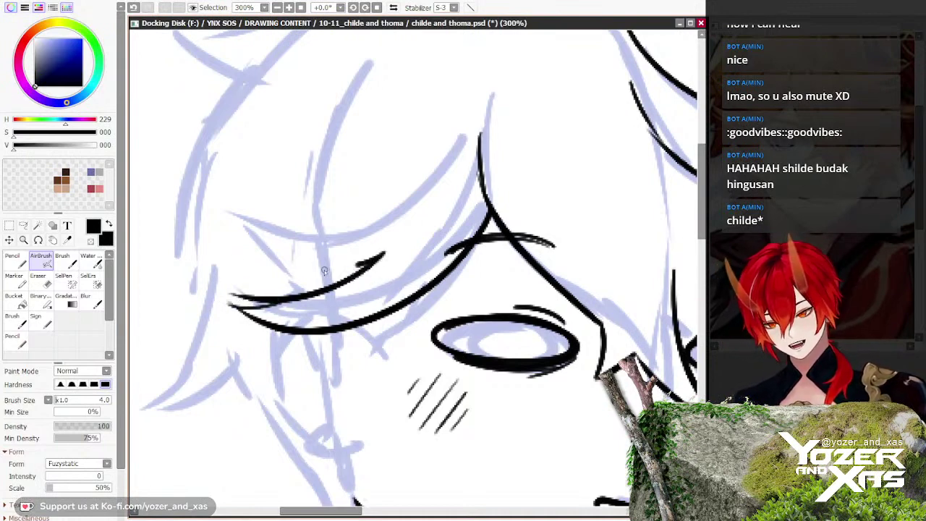
Step: Ink the upper side-swept bang lock as two curves meeting in an outward point, following the sketch above the lower lock
left_click_drag(383, 254, 209, 215)
mouse_move(472, 133)
left_mouse_down()
mouse_move(438, 192)
mouse_move(311, 235)
mouse_move(230, 216)
left_mouse_up()
key("ctrl+z")
mouse_move(470, 118)
left_mouse_down()
mouse_move(416, 192)
mouse_move(320, 235)
mouse_move(205, 204)
left_mouse_up()
scroll(208, 189, "down", 3)
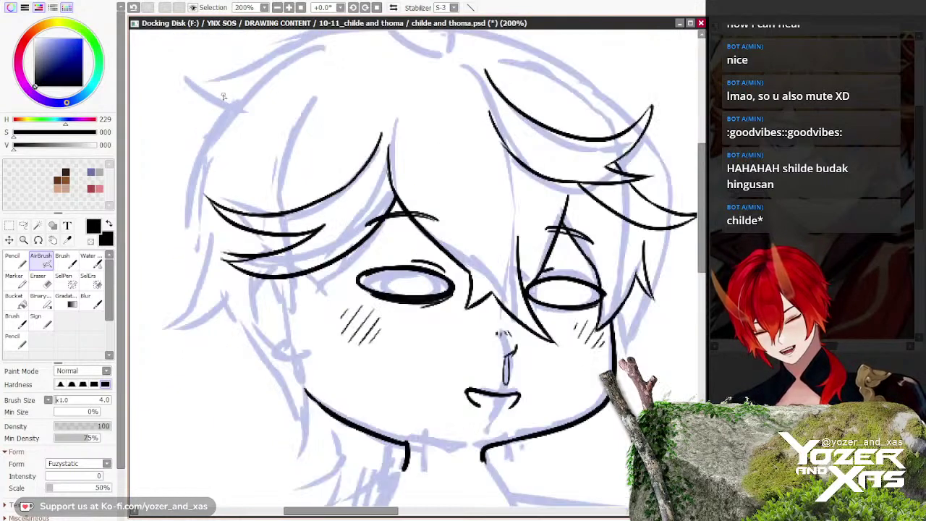
Step: Ink a downward-pointing lock hanging from the lower bang in front of the ear
left_click_drag(262, 318, 305, 329)
scroll(309, 241, "up", 4)
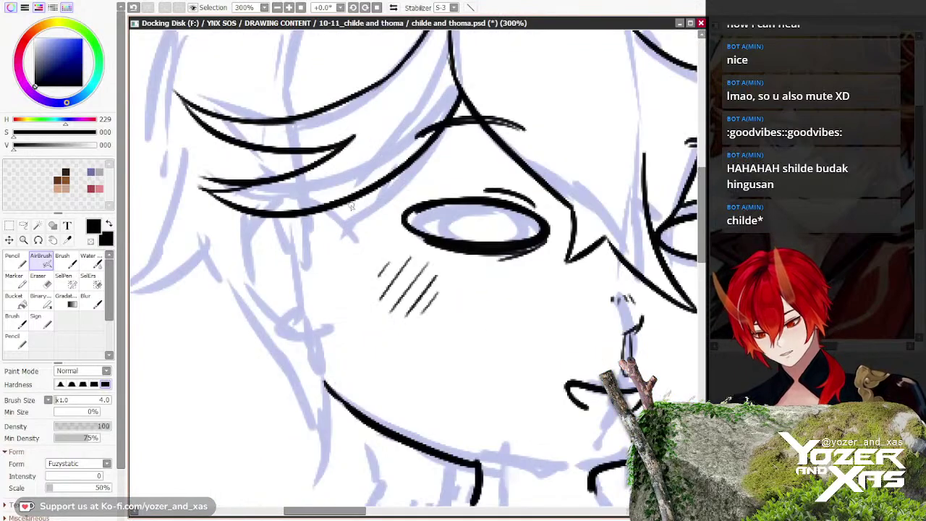
left_click_drag(347, 206, 333, 316)
left_click_drag(273, 247, 334, 317)
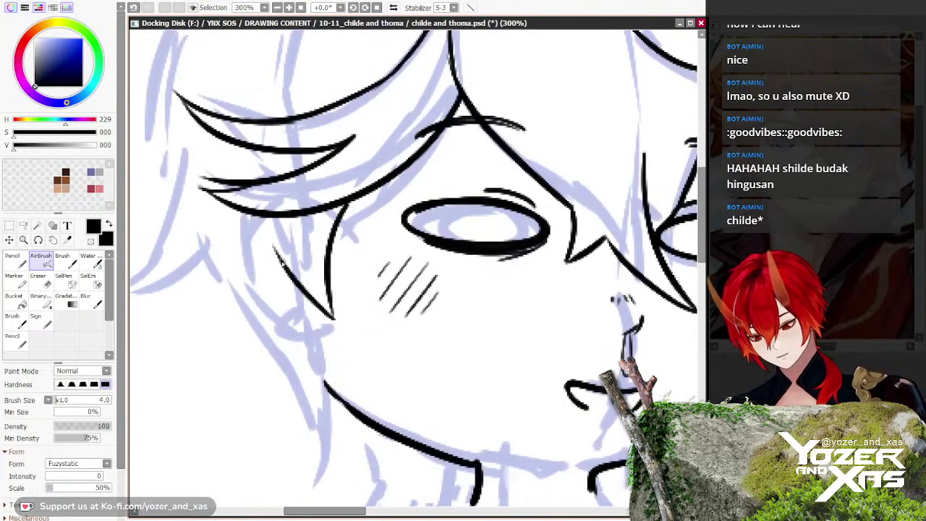
Step: Ink the jagged hair tips flicking outward from the pointed lock, ending in a long thin spike beside the head
left_click_drag(261, 228, 178, 316)
mouse_move(221, 268)
left_mouse_down()
mouse_move(339, 324)
mouse_move(306, 351)
left_mouse_up()
key("ctrl+z")
mouse_move(332, 313)
left_mouse_down()
mouse_move(304, 360)
mouse_move(212, 340)
left_mouse_up()
scroll(247, 285, "down", 1)
scroll(247, 284, "down", 3)
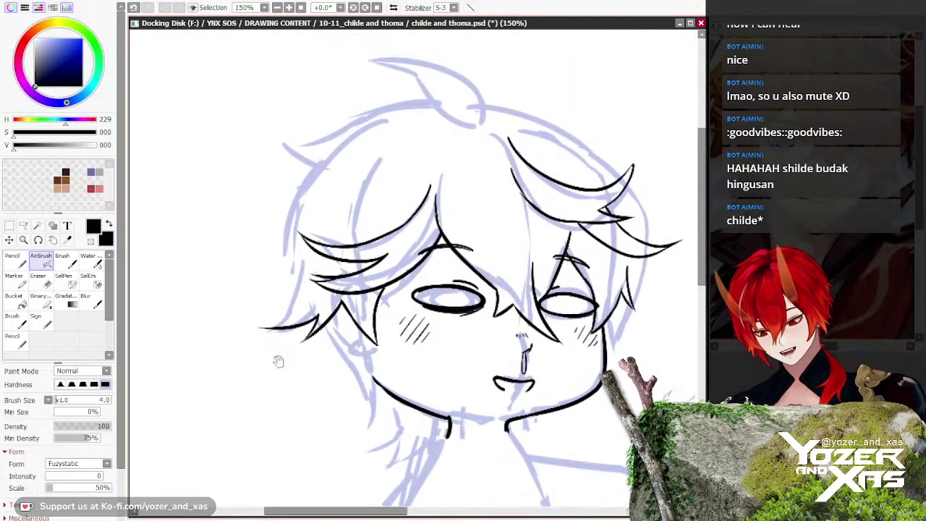
Step: Ink the ear's lobe and outer edge as a curve running from the end of the jawline up to the side hair
left_click_drag(275, 357, 267, 345)
left_click_drag(334, 380, 403, 411)
left_click(344, 285, "ctrl")
left_click(350, 292, "ctrl")
scroll(349, 291, "up", 1)
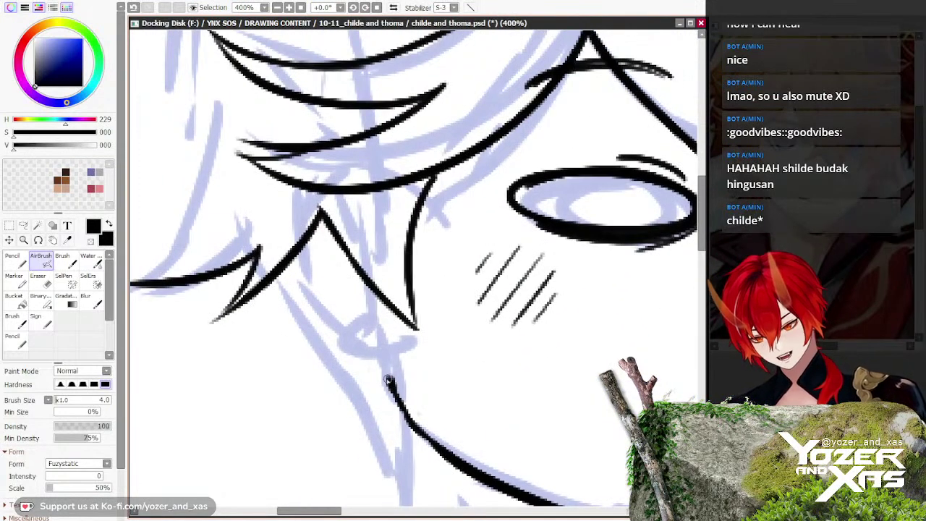
key("ctrl+z")
left_click_drag(399, 401, 312, 363)
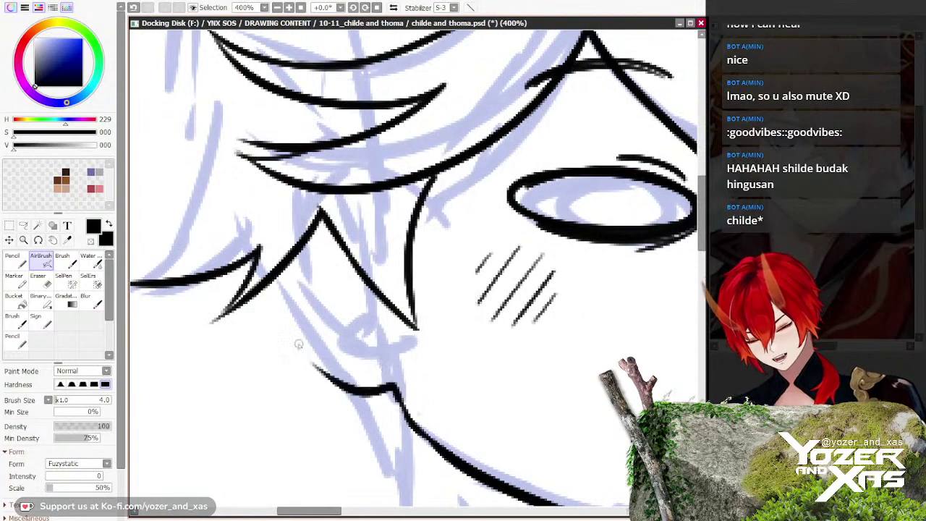
mouse_move(276, 281)
left_mouse_down()
mouse_move(277, 309)
mouse_move(316, 360)
left_mouse_up()
scroll(338, 354, "down", 4)
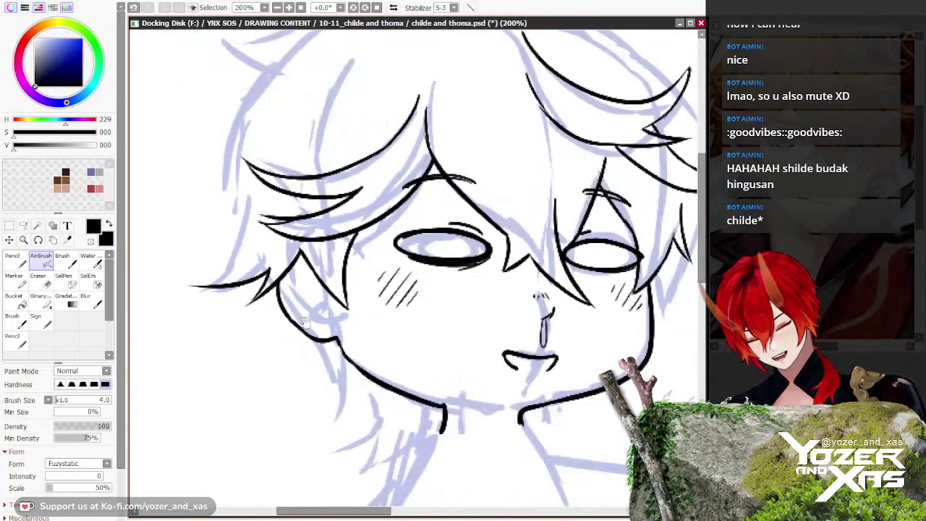
Step: Ink the inner ear with a short arc under the hair and a small hooked fold line
scroll(348, 305, "up", 5)
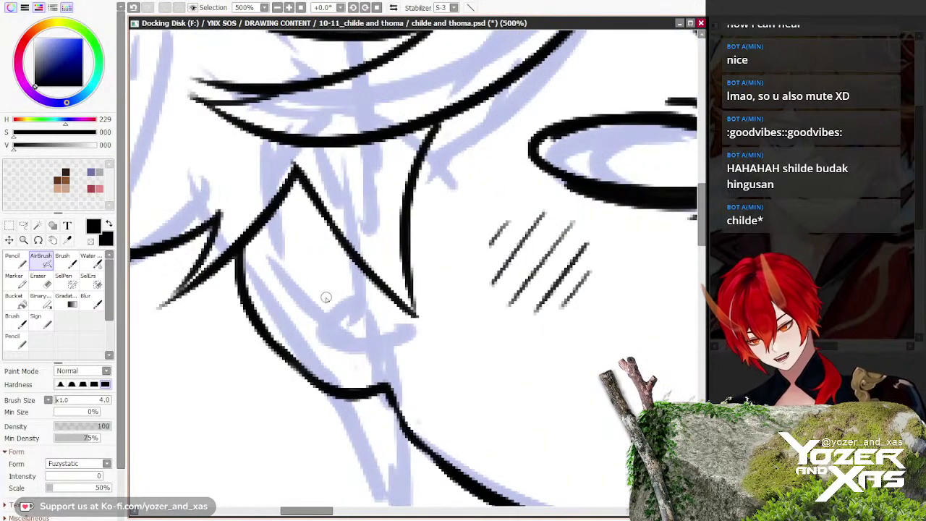
left_click_drag(366, 336, 339, 288)
scroll(274, 193, "down", 1)
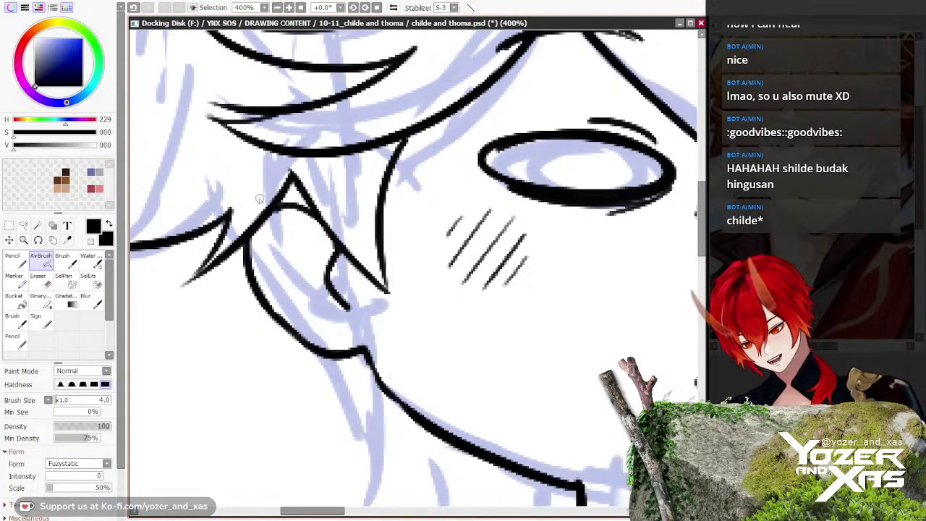
Step: Ink the jagged side-hair tips on the side opposite the ear, plus their outer edge running up to the lowest bang
scroll(259, 199, "down", 3)
scroll(262, 203, "up", 2)
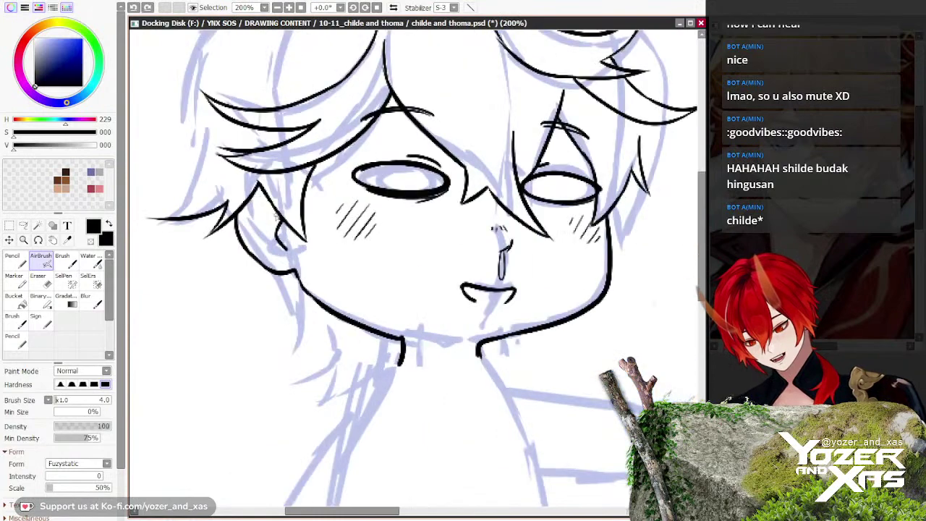
scroll(276, 215, "up", 1)
scroll(238, 224, "down", 2)
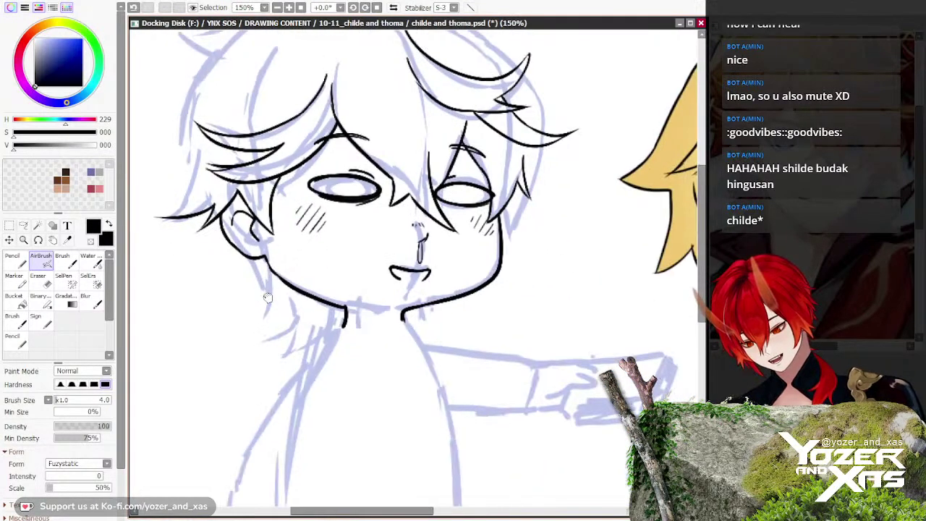
scroll(358, 318, "up", 2)
scroll(364, 316, "down", 3)
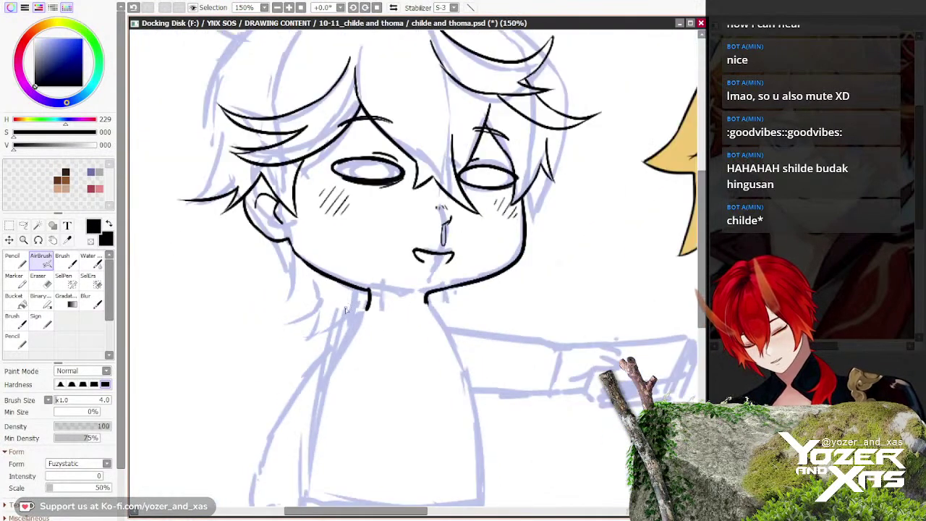
scroll(455, 288, "up", 3)
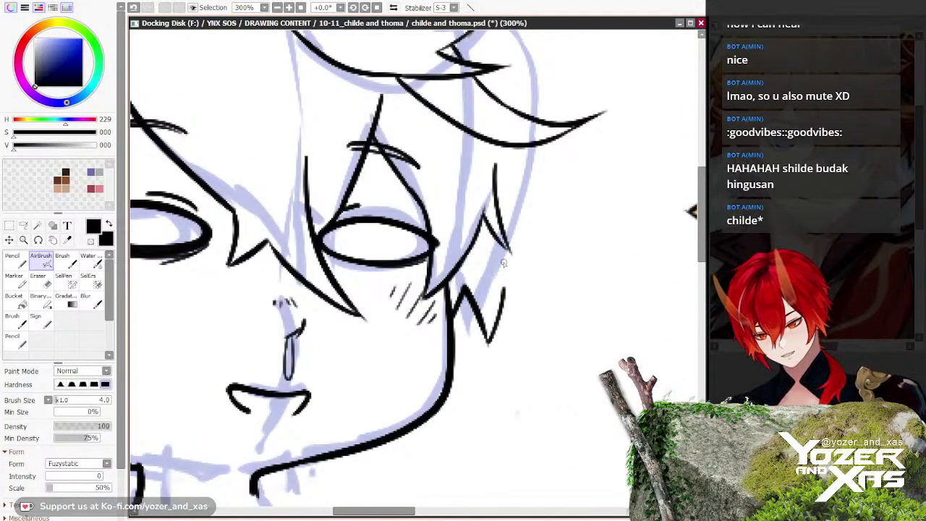
mouse_move(503, 263)
left_mouse_down()
mouse_move(475, 298)
mouse_move(453, 362)
left_mouse_up()
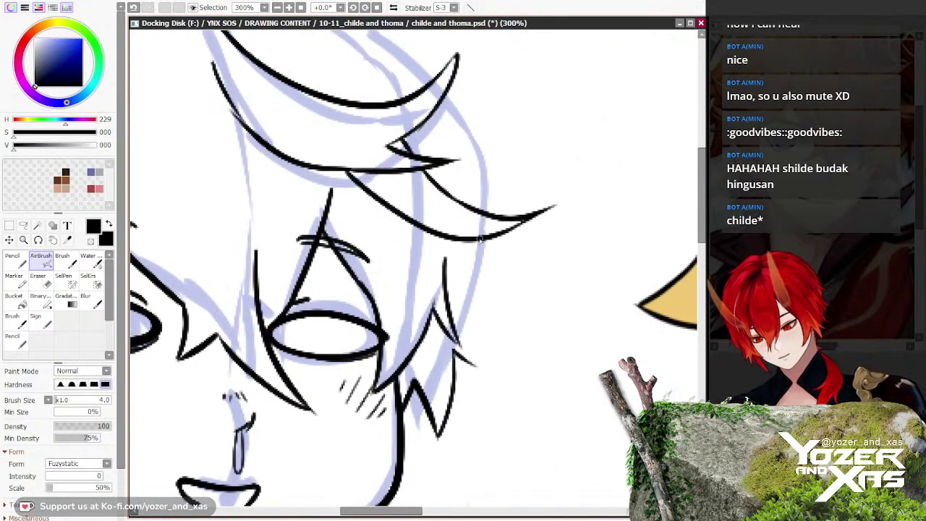
mouse_move(479, 240)
left_mouse_down()
mouse_move(477, 345)
mouse_move(508, 481)
left_mouse_up()
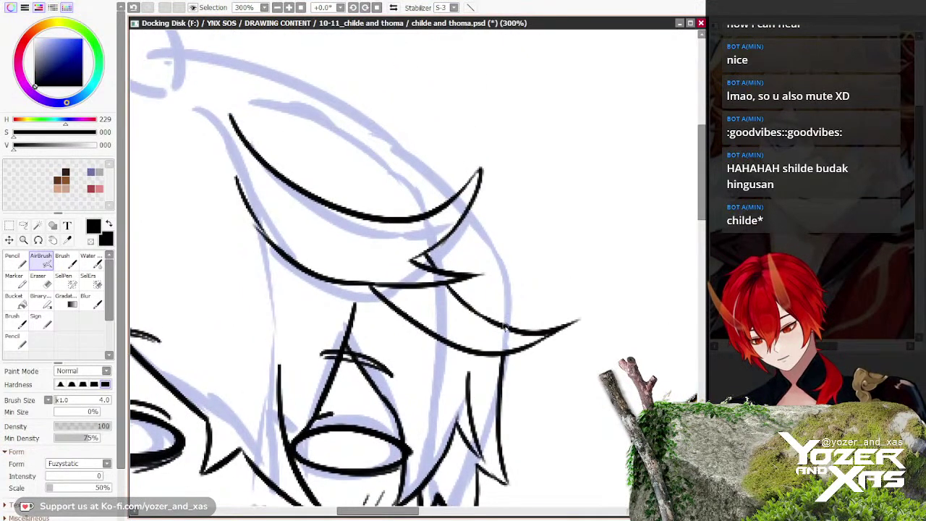
Step: Ink the upper hair outline from the crown into a pointed flick, continuing down behind the bangs on the side opposite the ear
mouse_move(506, 329)
left_mouse_down()
mouse_move(503, 287)
mouse_move(459, 201)
mouse_move(478, 250)
left_mouse_up()
mouse_move(264, 98)
left_mouse_down()
mouse_move(418, 158)
mouse_move(478, 146)
mouse_move(438, 180)
left_mouse_up()
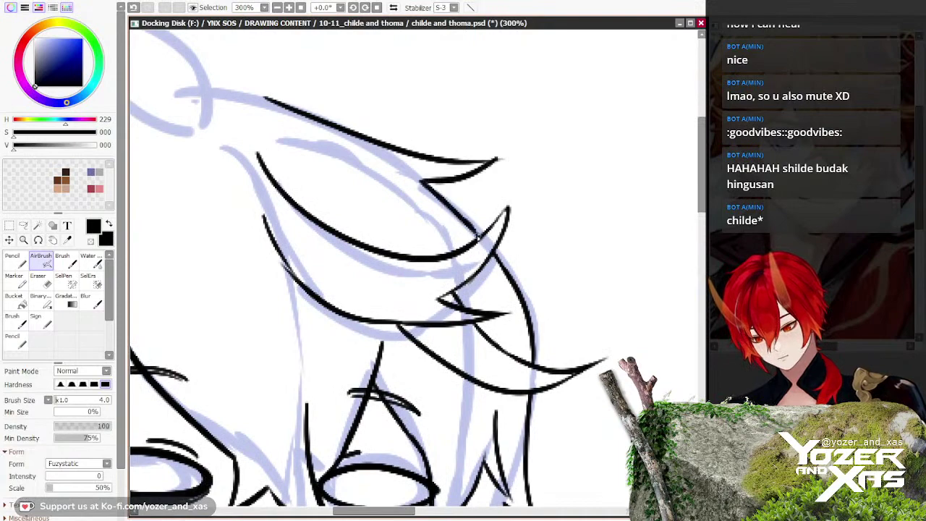
scroll(477, 237, "down", 4)
Step: Ink the outer edge of the side hair above the ear, curving down to close the long outward spike
left_click_drag(205, 134, 443, 220)
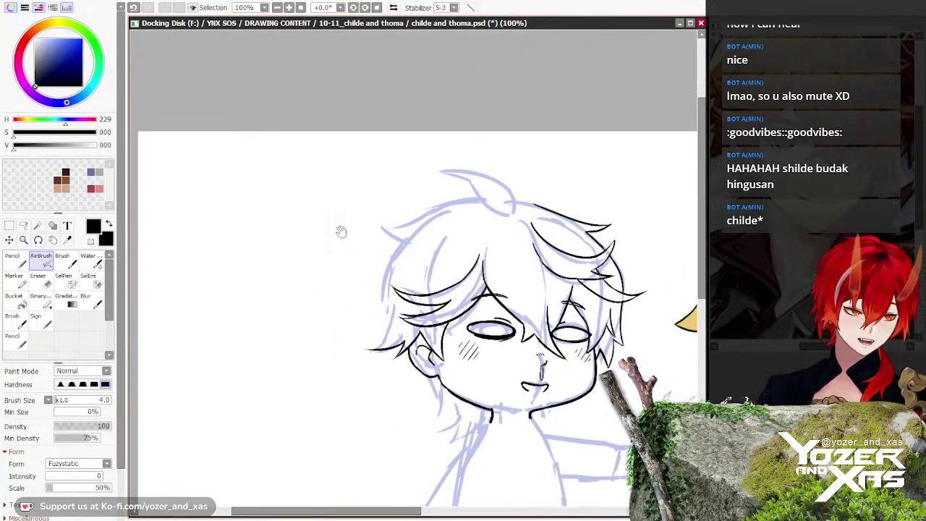
left_click_drag(350, 257, 344, 227)
left_click_drag(379, 292, 361, 325)
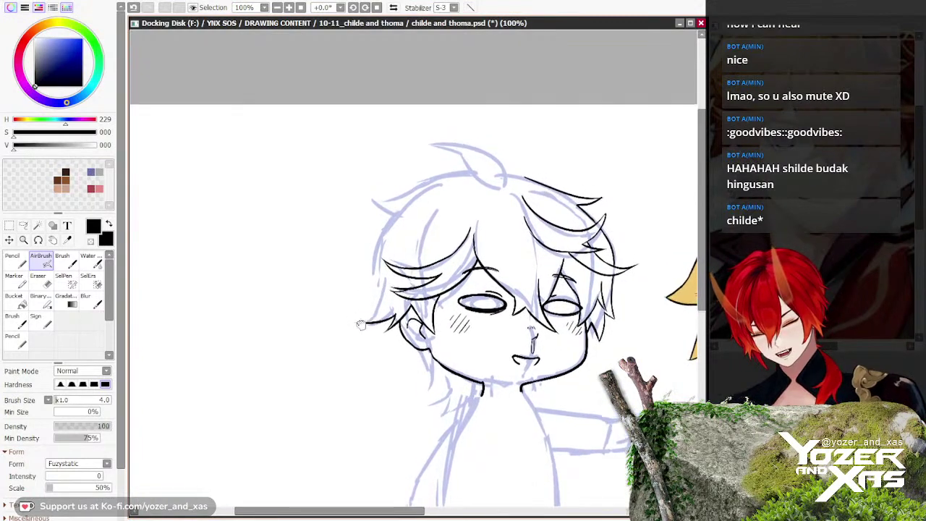
scroll(360, 325, "up", 1)
left_click_drag(438, 324, 394, 198)
scroll(378, 219, "up", 2)
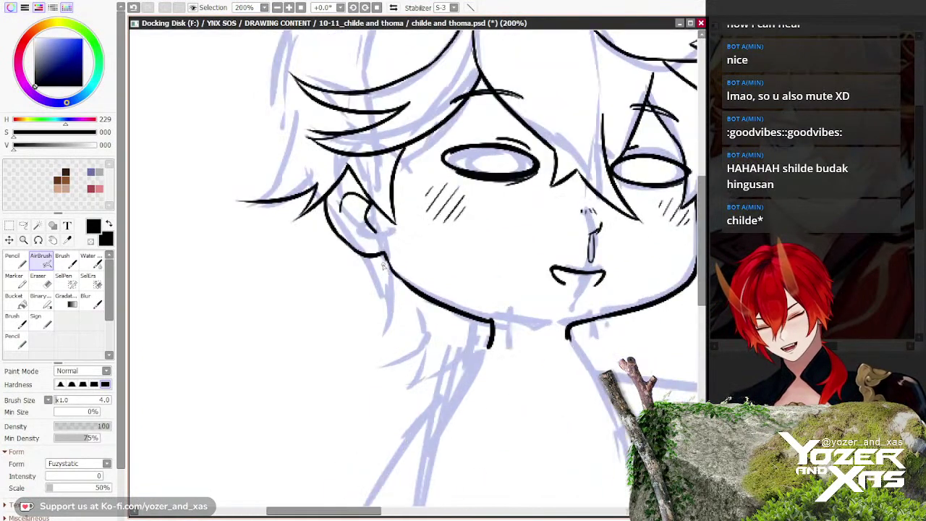
scroll(374, 261, "down", 2)
scroll(368, 304, "up", 4)
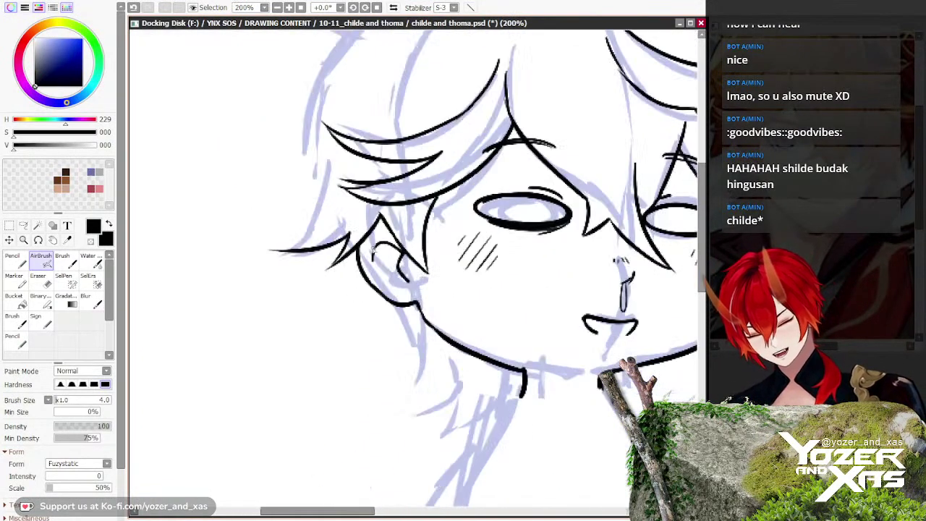
left_click_drag(368, 306, 348, 393)
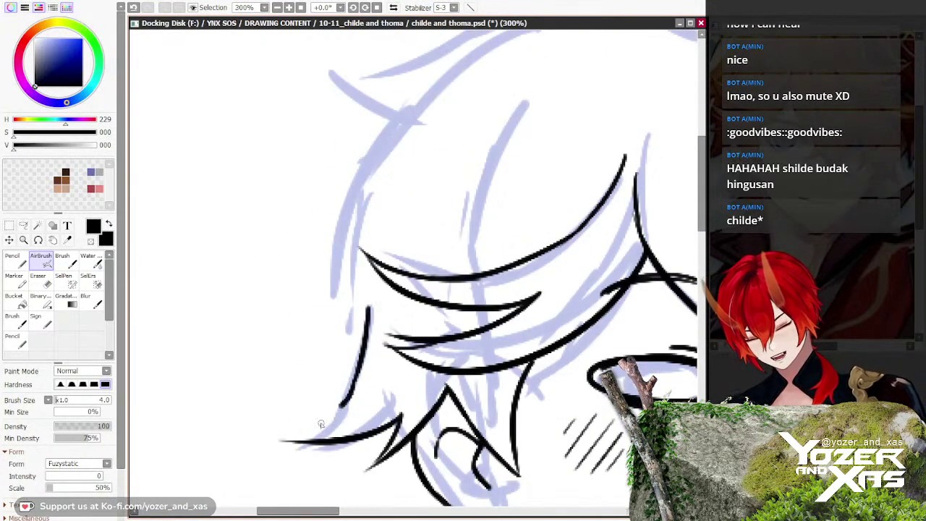
left_click_drag(334, 361, 345, 381)
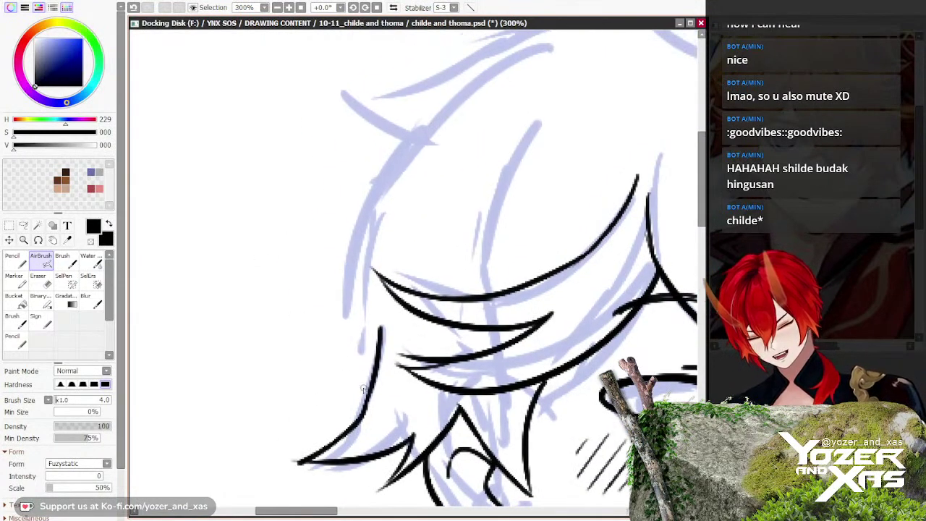
Step: Ink a short outward-pointing lock at the side of the head above the long spike, joining it to the side hair
left_click_drag(369, 304, 340, 396)
key("ctrl+z")
left_click_drag(361, 199, 299, 335)
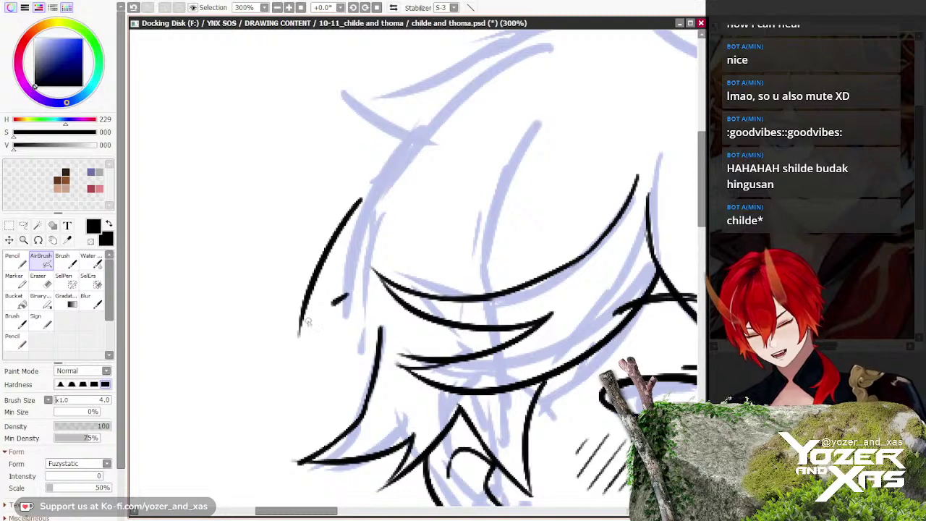
mouse_move(347, 296)
left_mouse_down()
mouse_move(361, 387)
mouse_move(353, 275)
mouse_move(321, 185)
mouse_move(332, 252)
left_mouse_up()
scroll(366, 392, "down", 2)
scroll(332, 252, "up", 1)
scroll(325, 240, "up", 2)
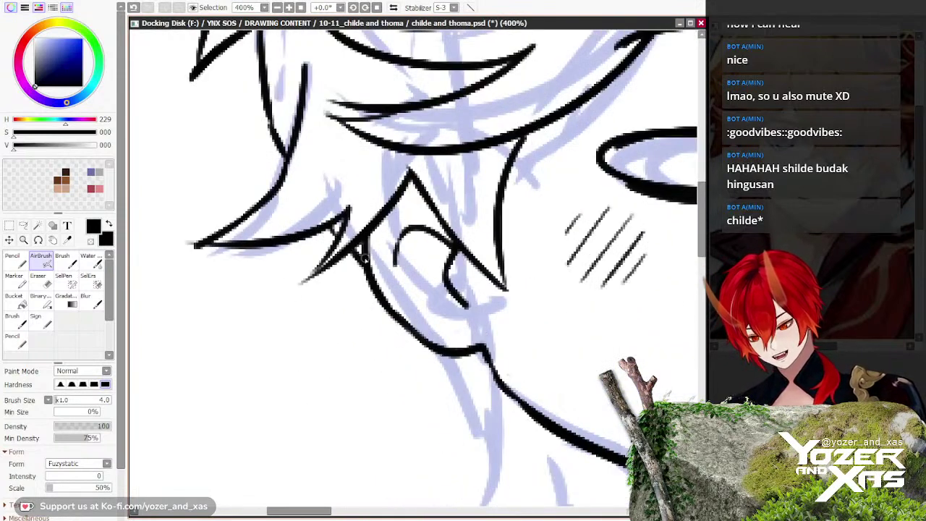
Step: Ink the jagged nape hair below the ear, zigzagging in pointed tips down to the neck
scroll(355, 260, "down", 2)
scroll(367, 289, "up", 1)
left_click_drag(373, 263, 379, 353)
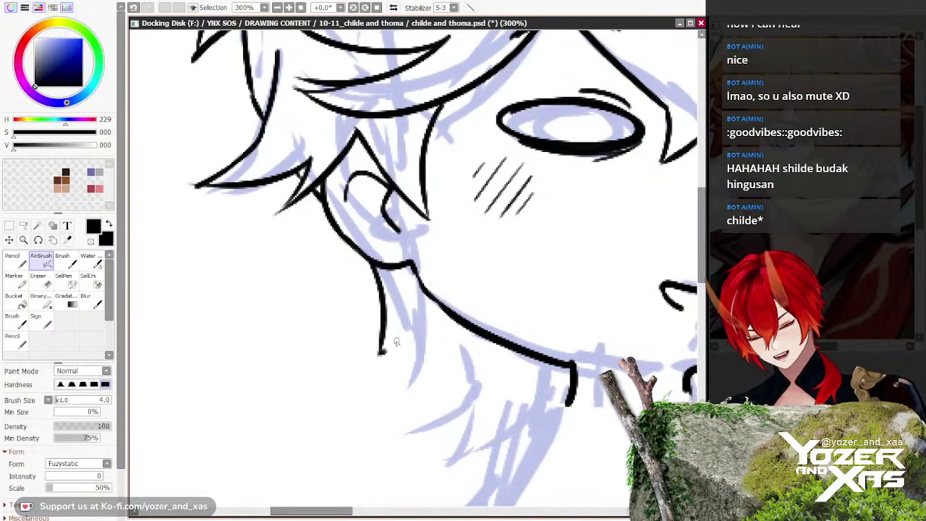
mouse_move(418, 316)
left_mouse_down()
mouse_move(469, 368)
mouse_move(449, 429)
mouse_move(485, 420)
mouse_move(522, 403)
left_mouse_up()
scroll(455, 418, "down", 2)
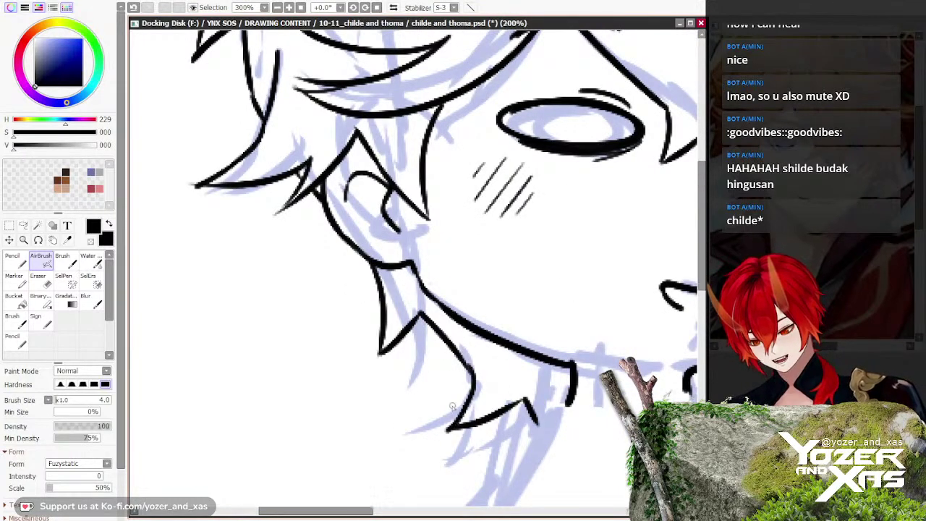
Step: Examine the inked head and the body sketch as a whole beside the finished Thoma chibi
left_click_drag(359, 354, 359, 383)
scroll(318, 323, "down", 1)
left_click_drag(306, 332, 355, 442)
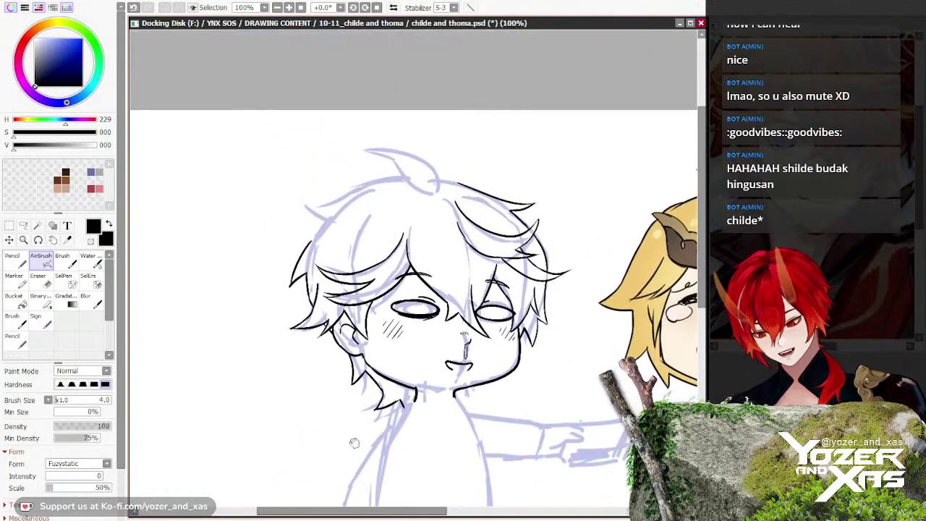
mouse_move(341, 155)
left_mouse_down()
mouse_move(312, 195)
mouse_move(426, 216)
mouse_move(380, 201)
mouse_move(332, 161)
left_mouse_up()
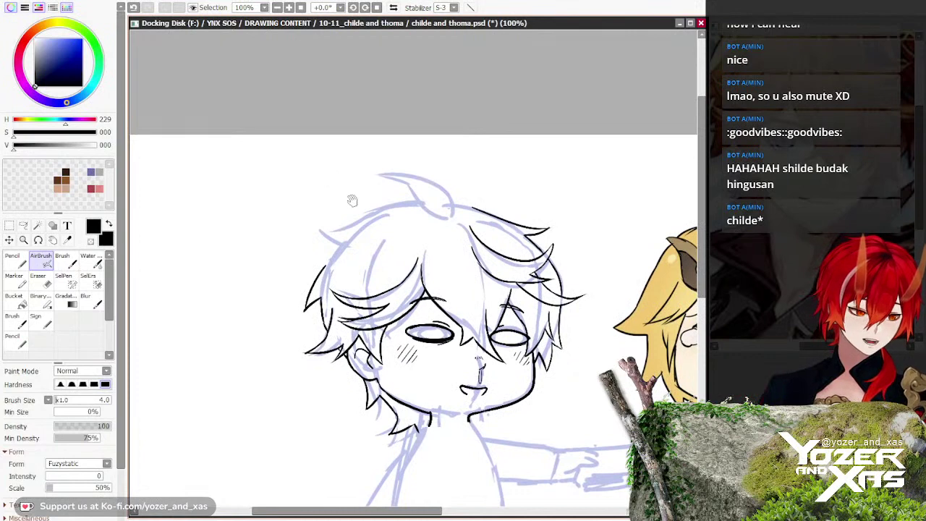
left_click_drag(351, 198, 325, 85)
scroll(325, 86, "down", 1)
left_click_drag(324, 216, 358, 202)
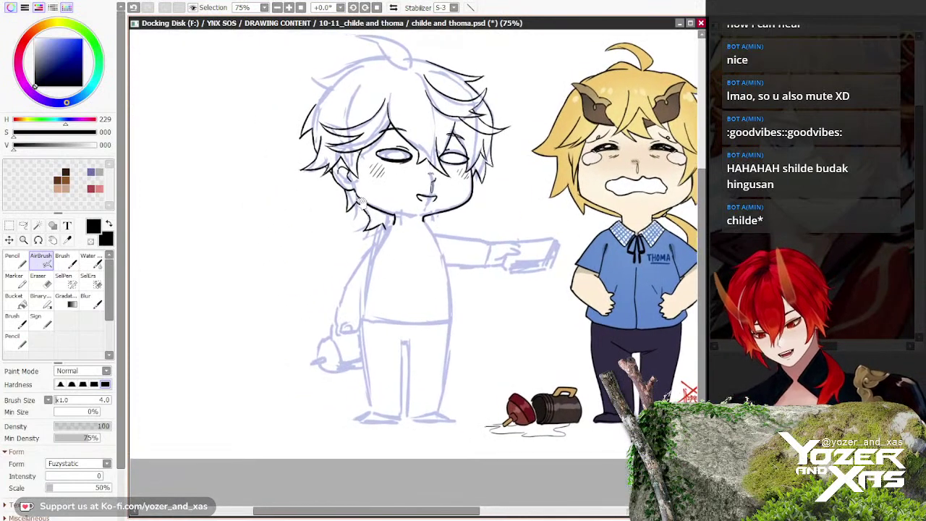
left_click_drag(376, 264, 390, 270)
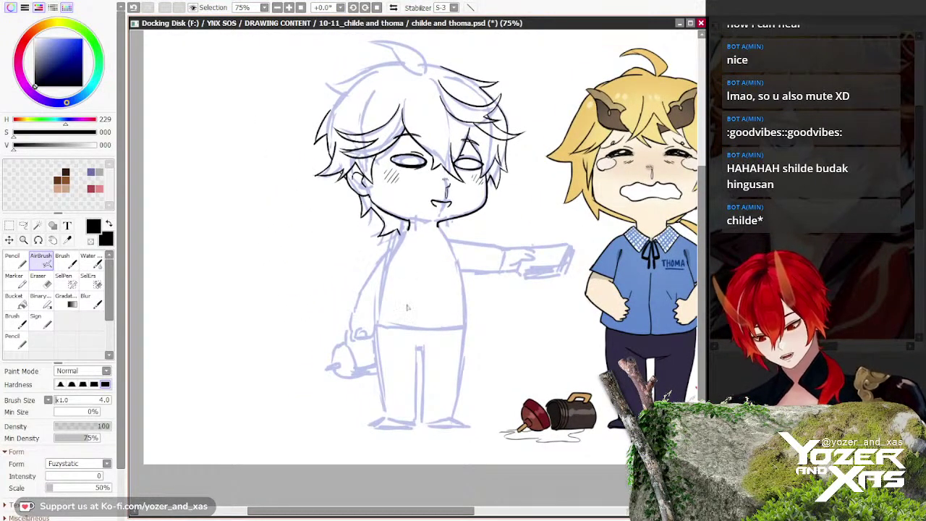
Step: Extend both neck lines a little further down from the jaw toward the shoulders
scroll(408, 307, "up", 4)
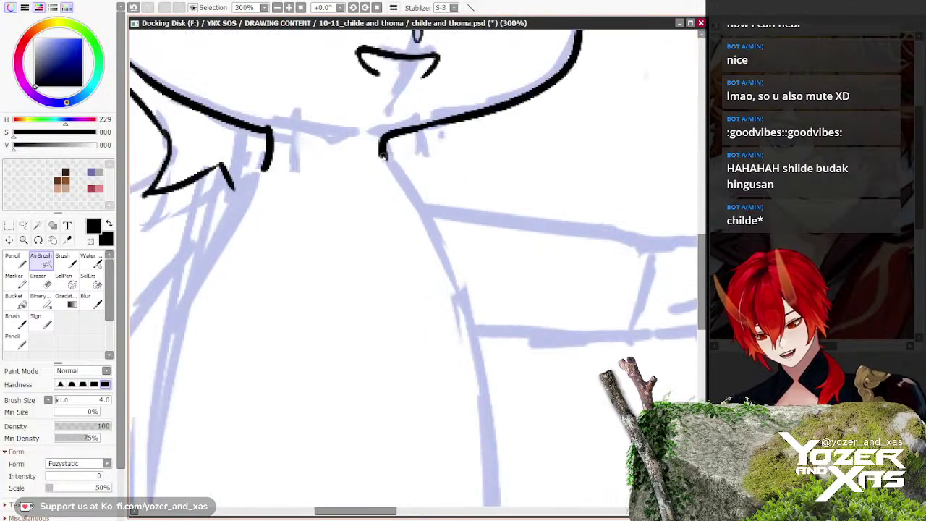
scroll(439, 194, "down", 3)
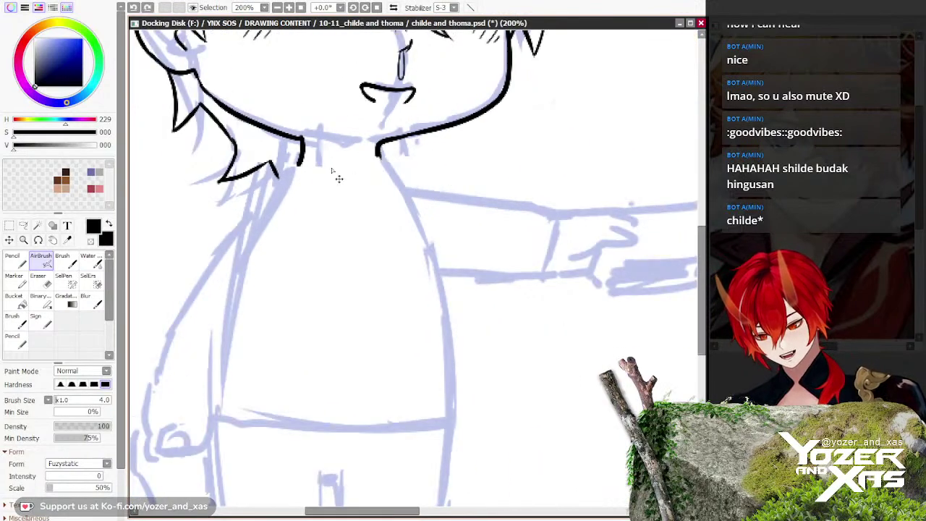
scroll(322, 234, "up", 4)
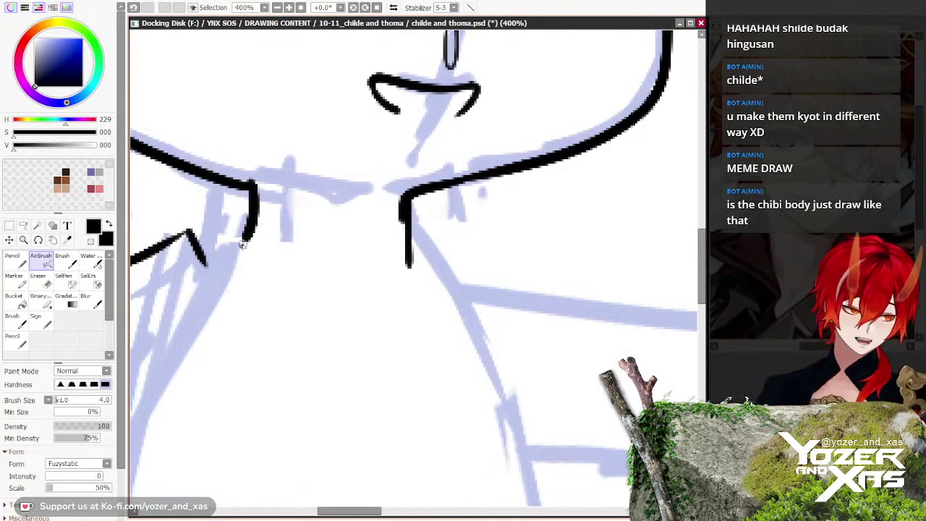
scroll(250, 232, "down", 2)
scroll(265, 208, "up", 1)
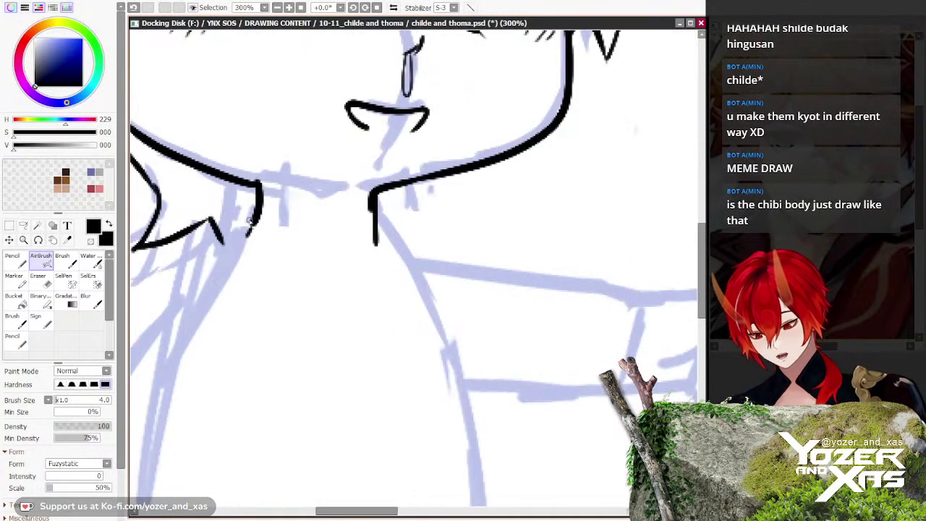
scroll(250, 224, "down", 1)
mouse_move(253, 228)
left_mouse_down()
mouse_move(239, 195)
mouse_move(245, 260)
mouse_move(403, 288)
left_mouse_up()
scroll(318, 166, "down", 2)
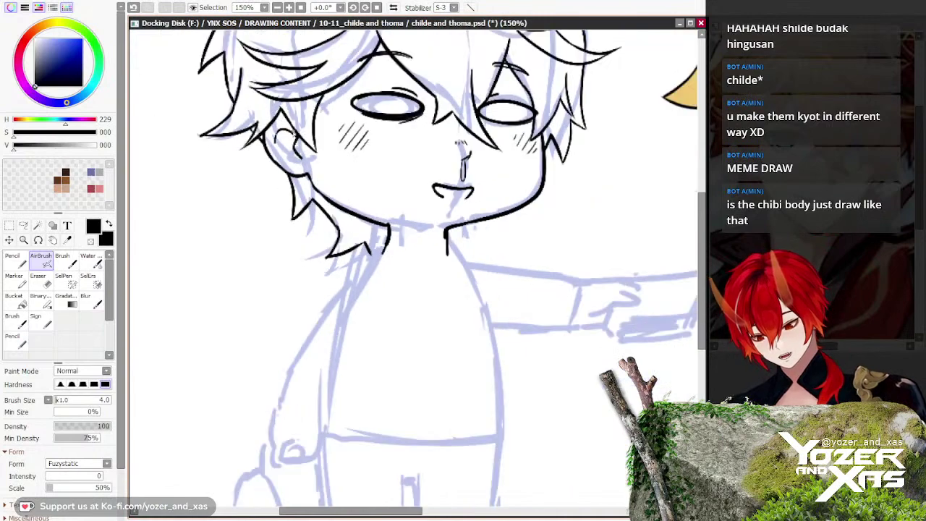
Step: Ink the curved tuft on top of the head as a closed, pointed shape over the sketch
left_click_drag(311, 238, 340, 292)
scroll(340, 291, "up", 1)
scroll(560, 241, "up", 1)
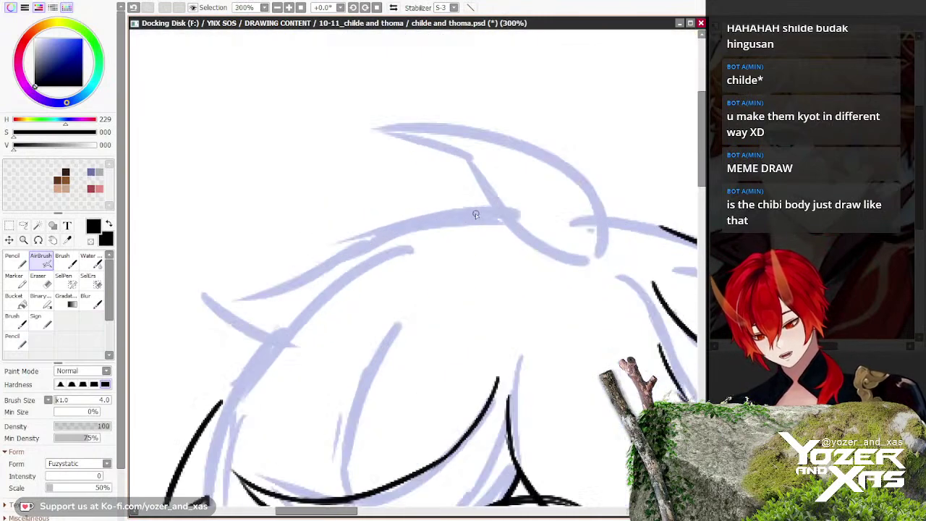
scroll(561, 240, "up", 2)
left_click_drag(545, 220, 380, 61)
scroll(367, 184, "down", 1)
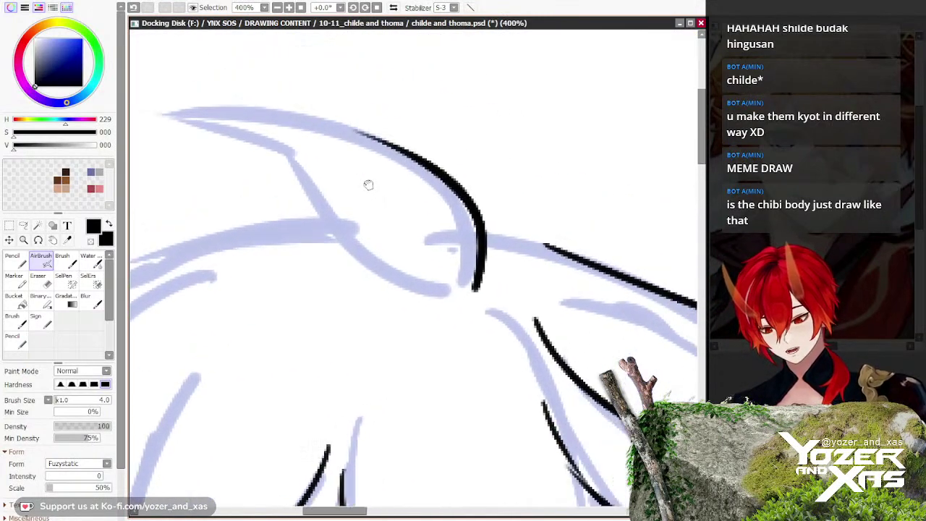
mouse_move(397, 165)
left_mouse_down()
mouse_move(161, 127)
mouse_move(301, 187)
mouse_move(371, 269)
mouse_move(467, 303)
left_mouse_up()
scroll(427, 248, "down", 3)
left_click_drag(306, 302, 537, 219)
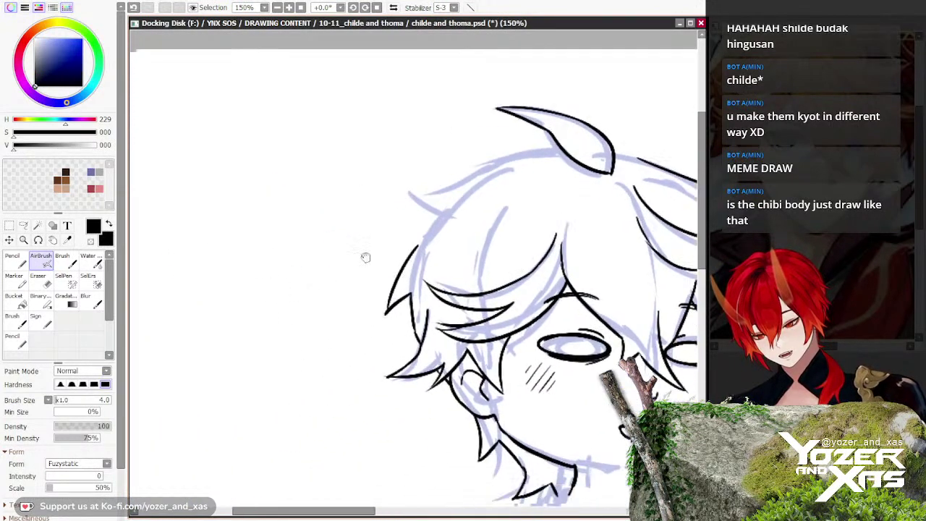
left_click_drag(324, 337, 359, 93)
left_click_drag(560, 329, 401, 199)
mouse_move(561, 155)
left_mouse_down()
mouse_move(620, 267)
mouse_move(542, 425)
left_mouse_up()
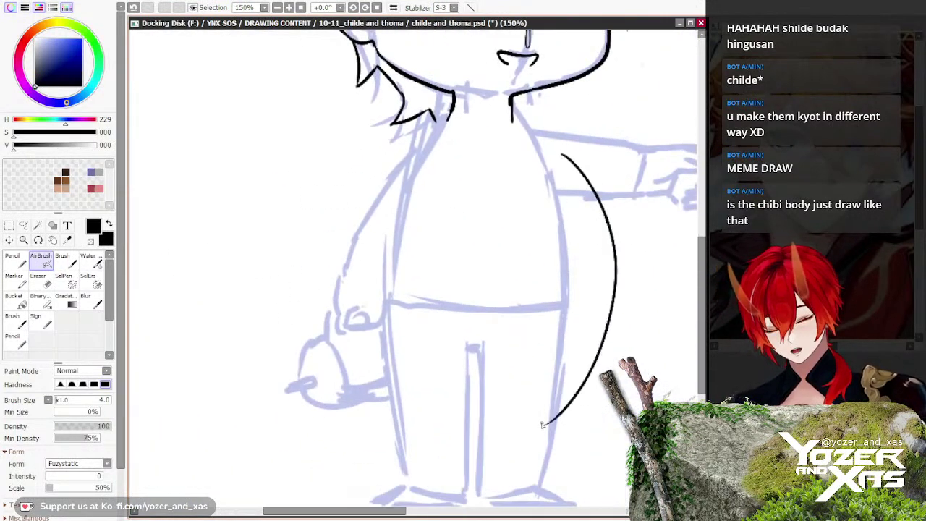
key("ctrl+z")
mouse_move(543, 147)
left_mouse_down()
mouse_move(596, 289)
mouse_move(576, 334)
left_mouse_up()
key("ctrl+z")
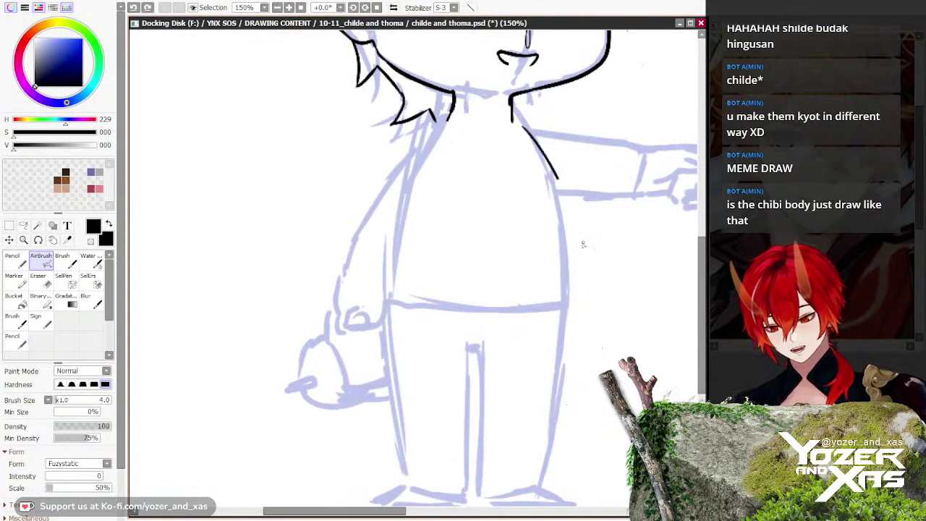
left_click_drag(583, 244, 564, 367)
scroll(568, 369, "down", 3)
scroll(492, 304, "up", 2)
key("ctrl+z")
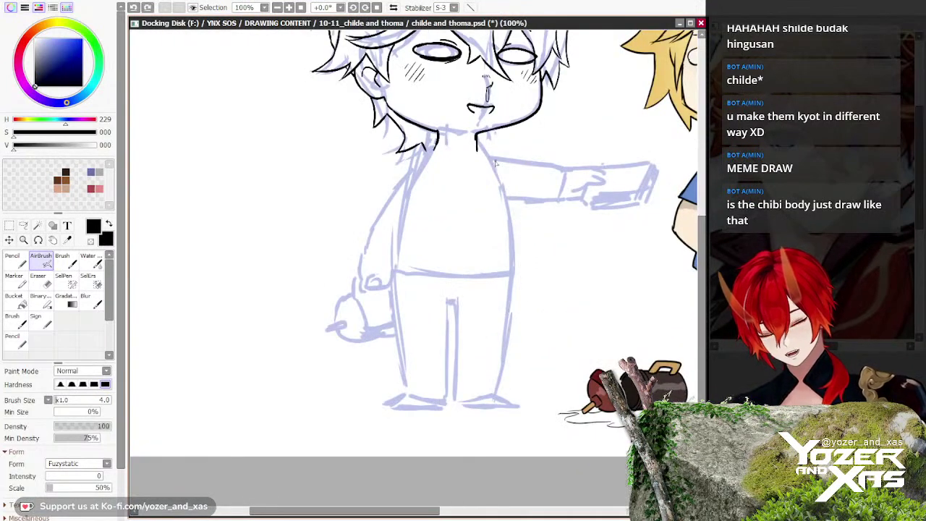
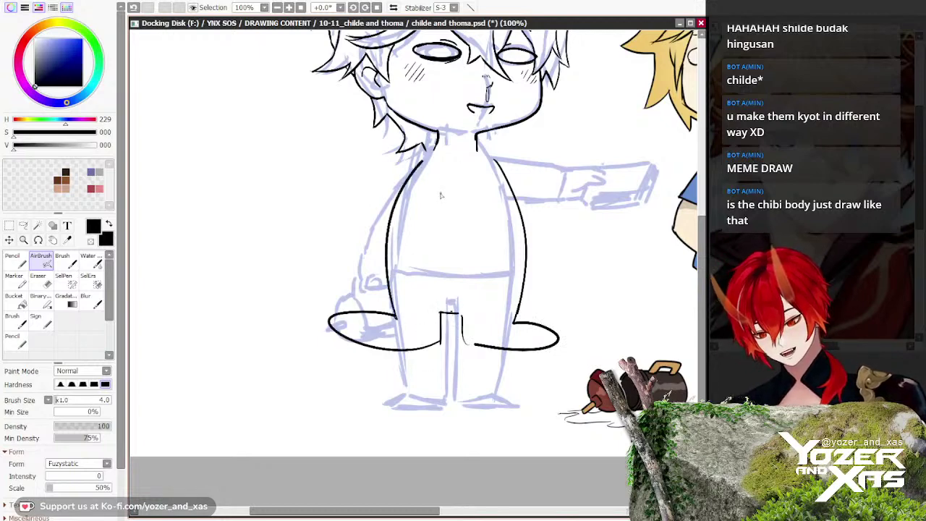
Step: Undo the exaggerated bulging body and oversized foot outlines inked over the body sketch
scroll(404, 205, "down", 1)
left_click_drag(337, 219, 337, 276)
key("ctrl+z")
key("ctrl+z")
key("ctrl+z")
key("ctrl+z")
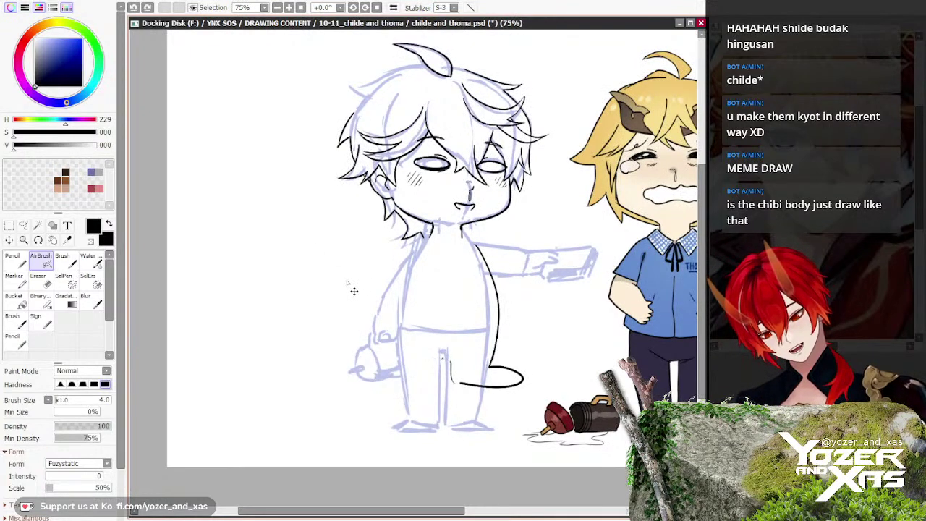
left_click_drag(385, 263, 335, 245)
scroll(355, 196, "up", 2)
scroll(356, 195, "up", 3)
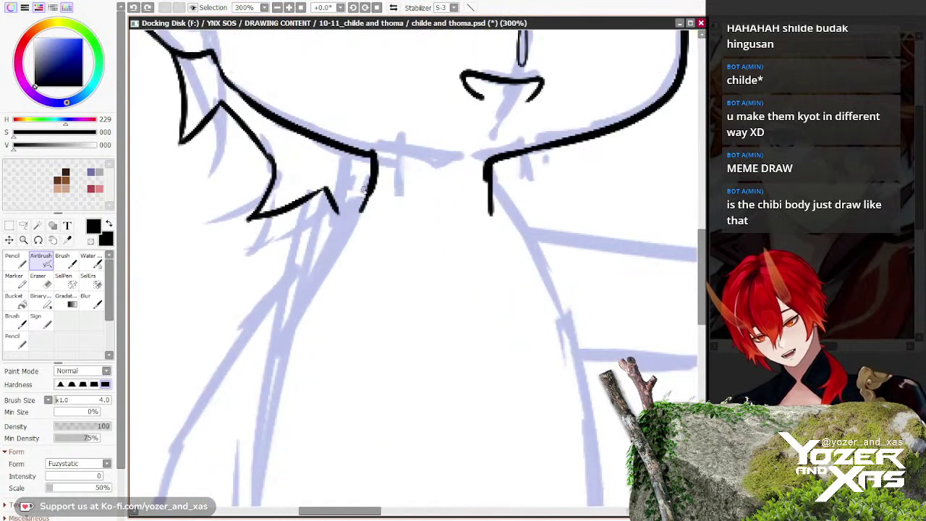
Step: Trim the end of the neck line on the hanging arm's side and ink a tilted four-sided collar flap beneath it
key("e")
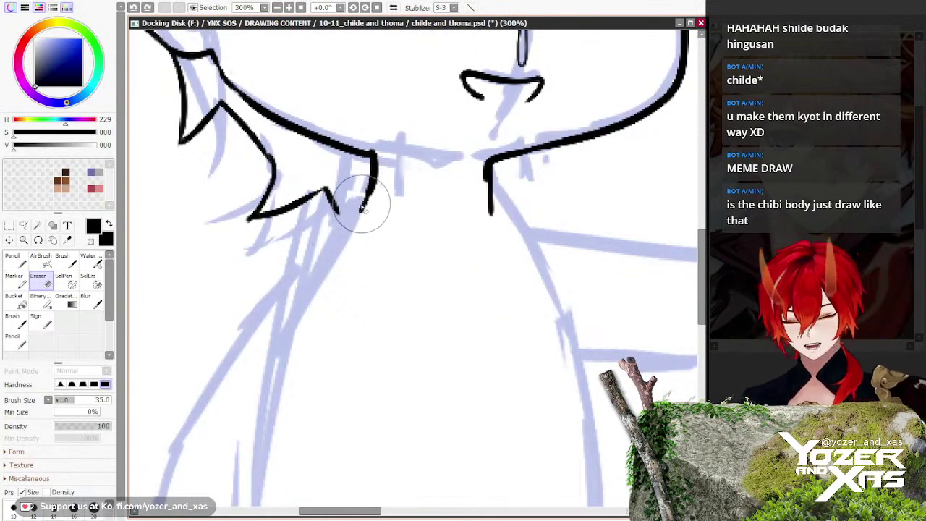
mouse_move(365, 199)
left_mouse_down()
mouse_move(359, 212)
mouse_move(358, 202)
mouse_move(421, 216)
left_mouse_up()
key("b")
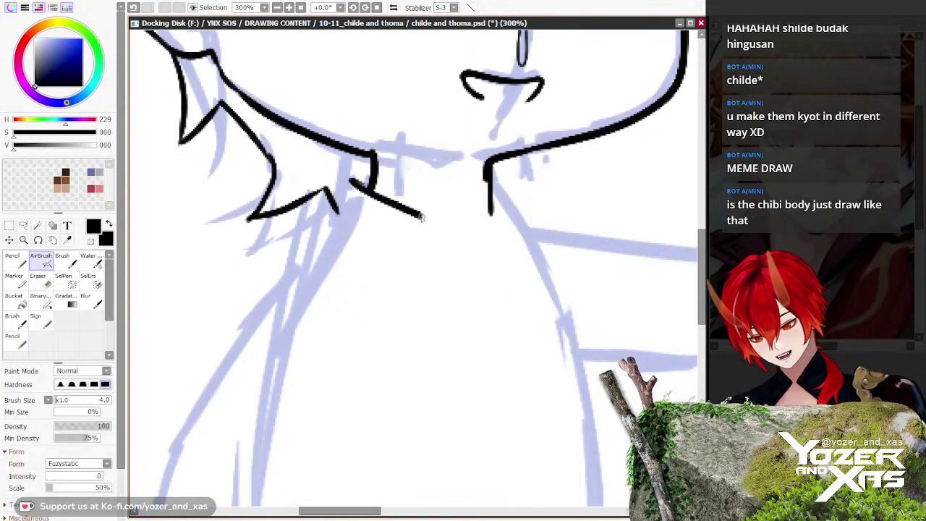
left_click_drag(404, 288, 313, 247)
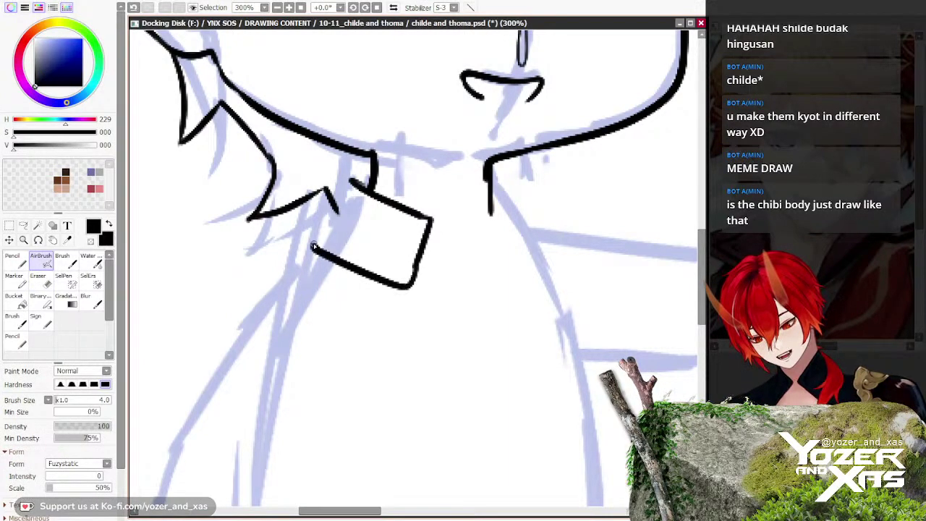
left_click_drag(349, 185, 313, 247)
scroll(315, 244, "down", 4)
left_click_drag(344, 317, 348, 332)
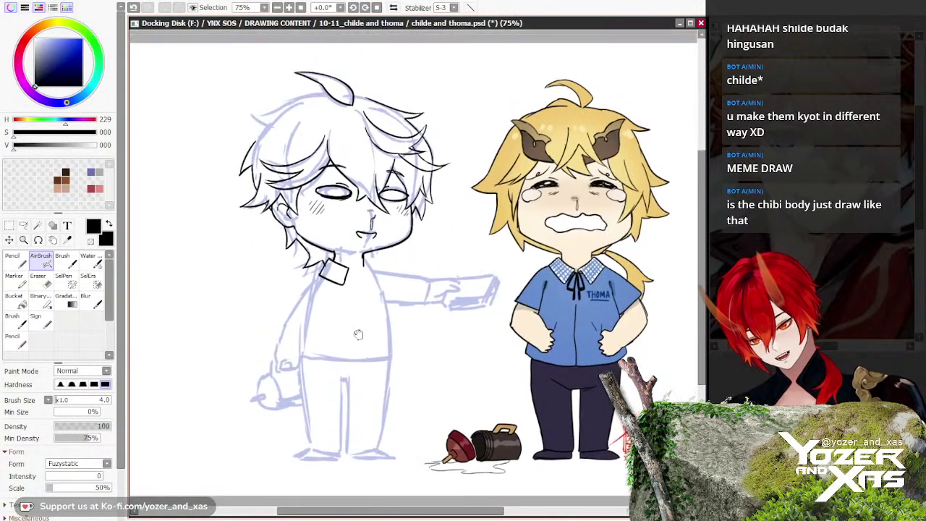
Step: Ink the small collar notch and the second four-sided collar flap on the side of the outstretched arm
scroll(355, 271, "up", 2)
scroll(340, 259, "up", 1)
mouse_move(390, 257)
left_mouse_down()
mouse_move(361, 269)
mouse_move(418, 244)
mouse_move(453, 290)
mouse_move(398, 345)
left_mouse_up()
key("ctrl+z")
scroll(388, 344, "down", 3)
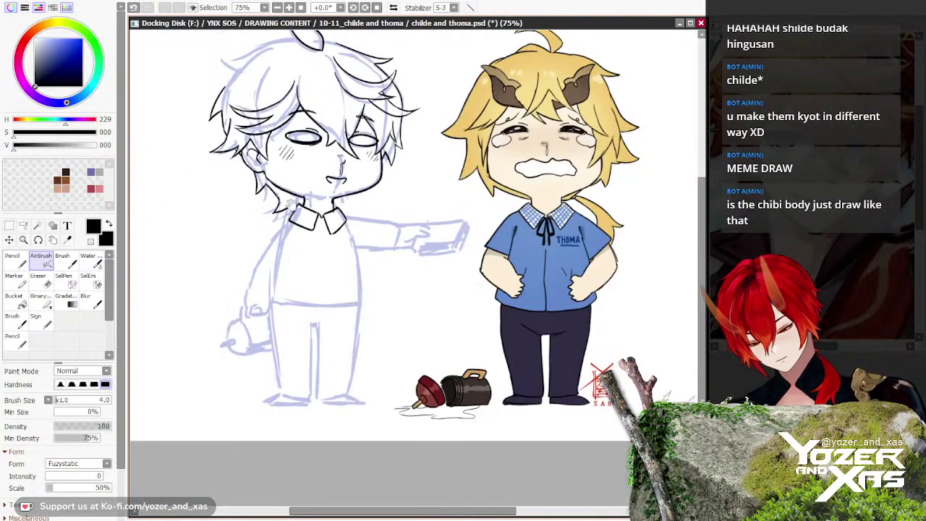
scroll(384, 290, "up", 1)
scroll(390, 291, "up", 2)
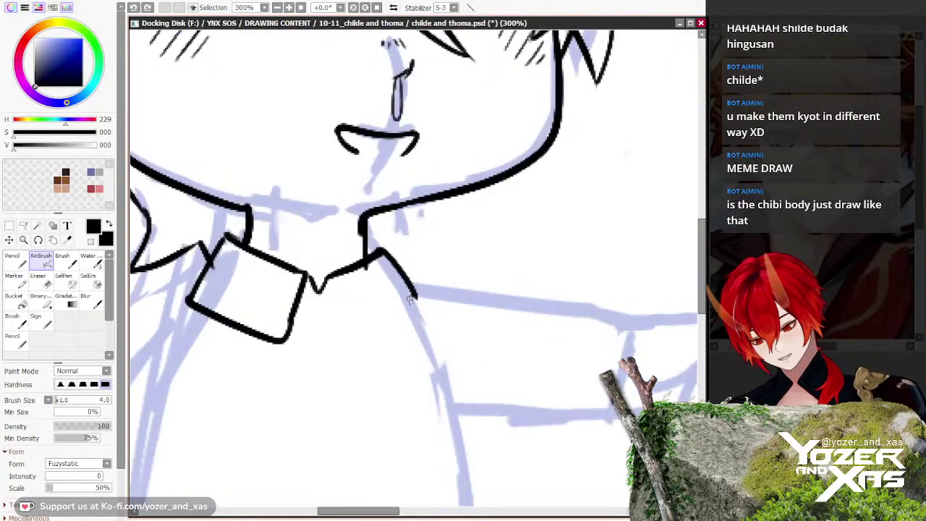
left_click_drag(415, 294, 332, 354)
key("ctrl+z")
left_click_drag(414, 295, 337, 345)
left_click_drag(325, 273, 339, 345)
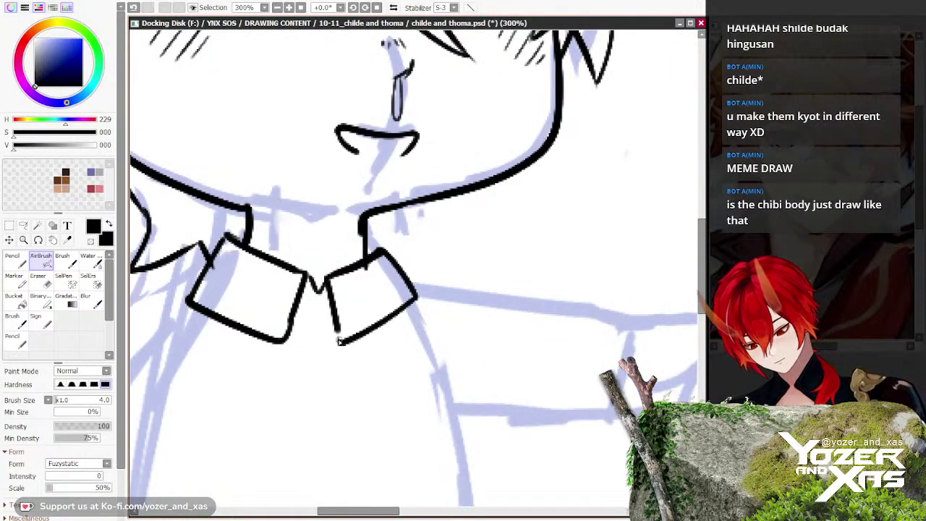
scroll(340, 340, "down", 4)
Step: Ink the short, boxy shirt sleeve around the upper part of the outstretched arm, from the collar to the underarm
scroll(322, 307, "up", 4)
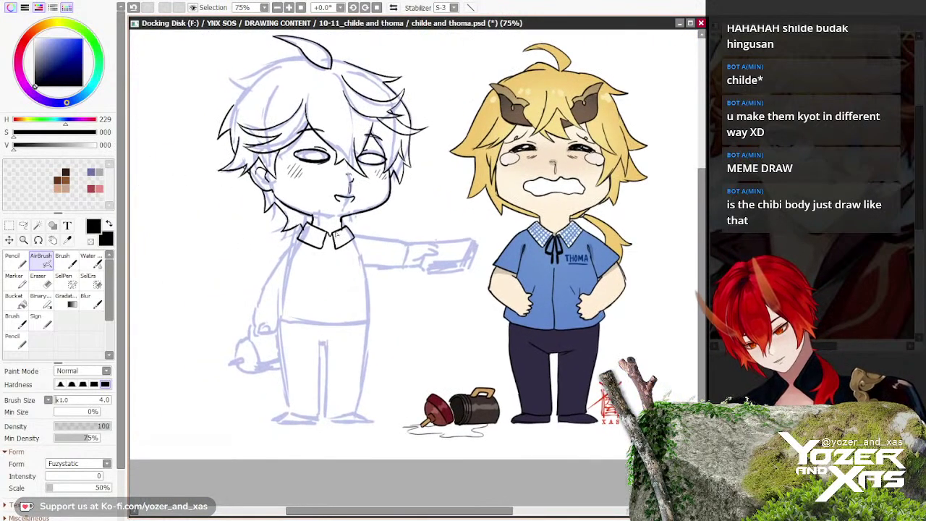
scroll(319, 253, "down", 2)
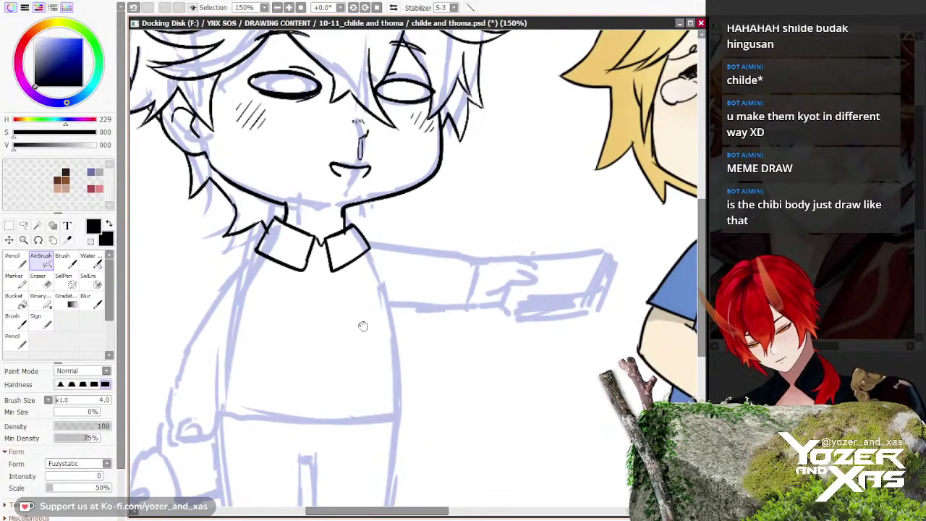
left_click_drag(362, 326, 269, 284)
scroll(268, 284, "down", 2)
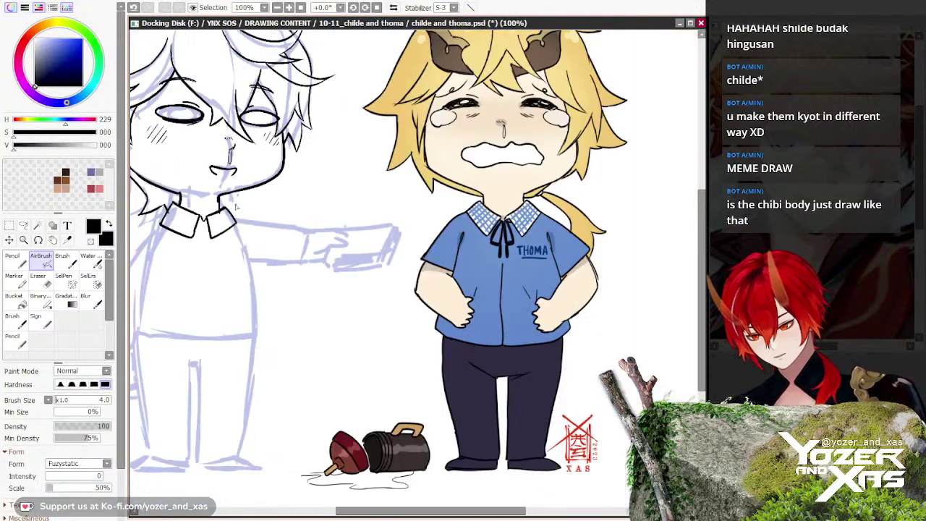
scroll(233, 214, "up", 3)
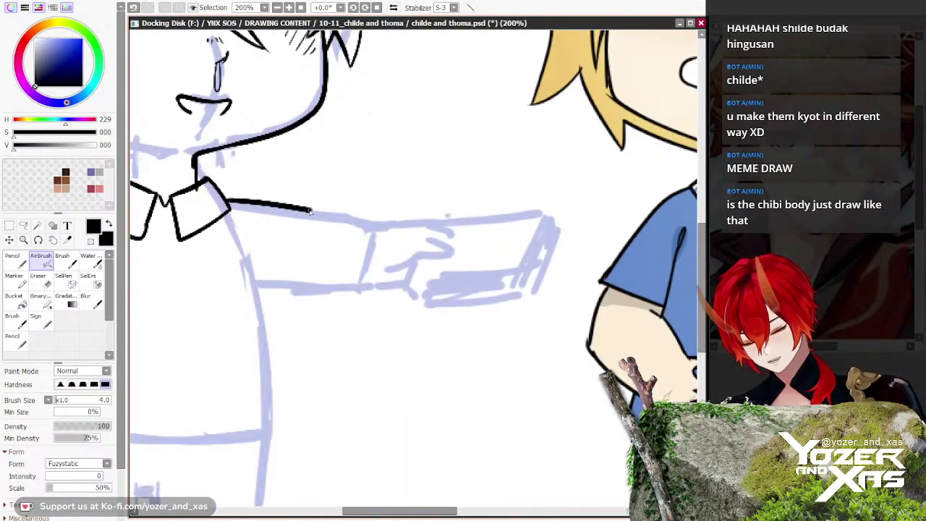
mouse_move(310, 209)
left_mouse_down()
mouse_move(316, 230)
mouse_move(300, 328)
mouse_move(353, 328)
left_mouse_up()
scroll(286, 301, "down", 2)
scroll(319, 268, "up", 1)
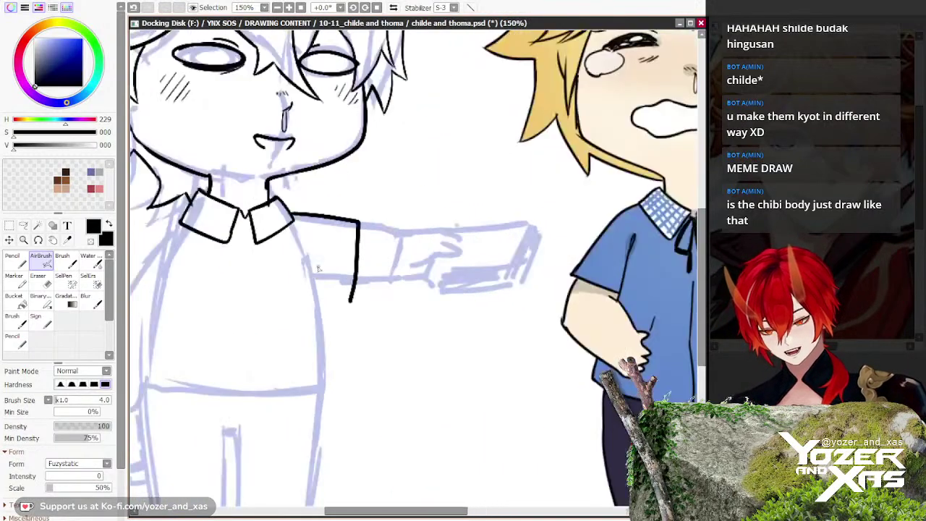
scroll(335, 286, "up", 2)
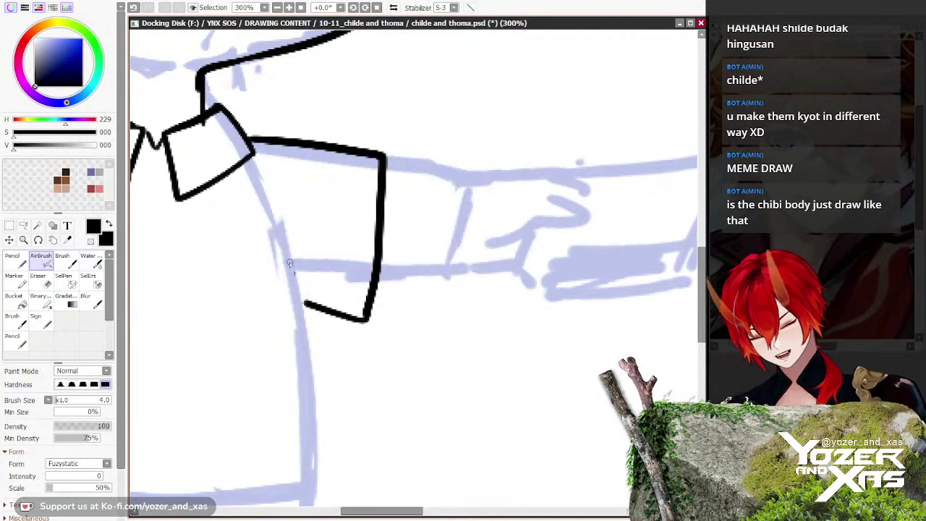
Step: Ink the shirt's side below the outstretched arm, flaring outward and curving in at the hem
left_click_drag(281, 217, 314, 395)
scroll(297, 399, "down", 2)
mouse_move(302, 438)
left_mouse_down()
mouse_move(310, 418)
mouse_move(446, 342)
left_mouse_up()
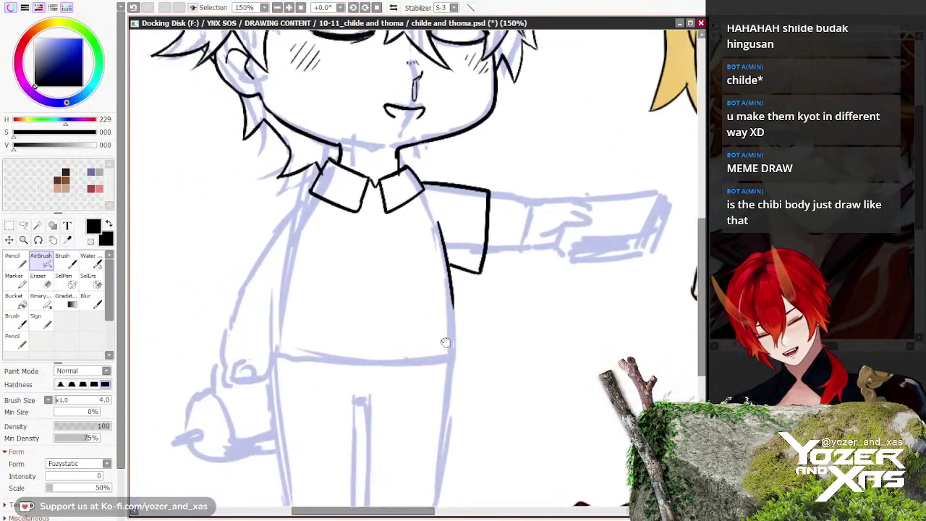
scroll(446, 343, "down", 3)
scroll(458, 279, "up", 4)
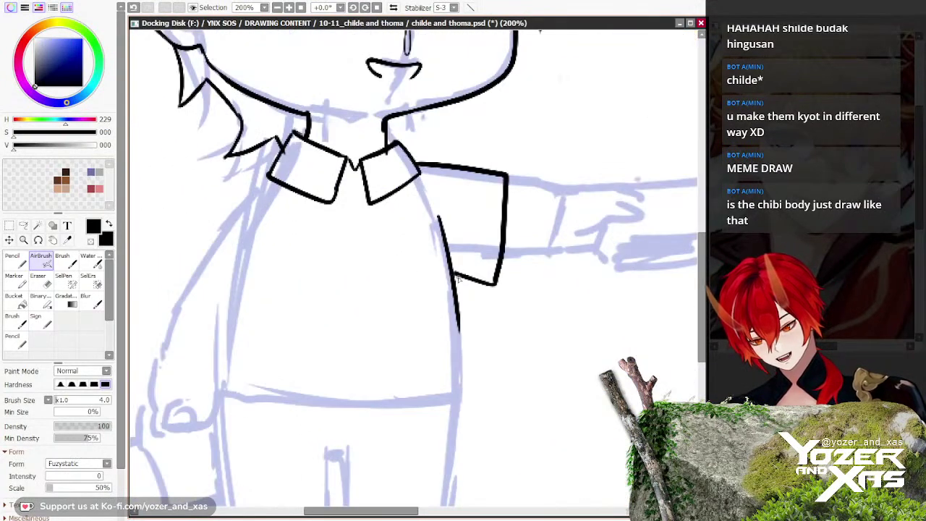
key("ctrl+z")
mouse_move(438, 215)
left_mouse_down()
mouse_move(473, 375)
mouse_move(455, 398)
left_mouse_up()
scroll(457, 398, "down", 2)
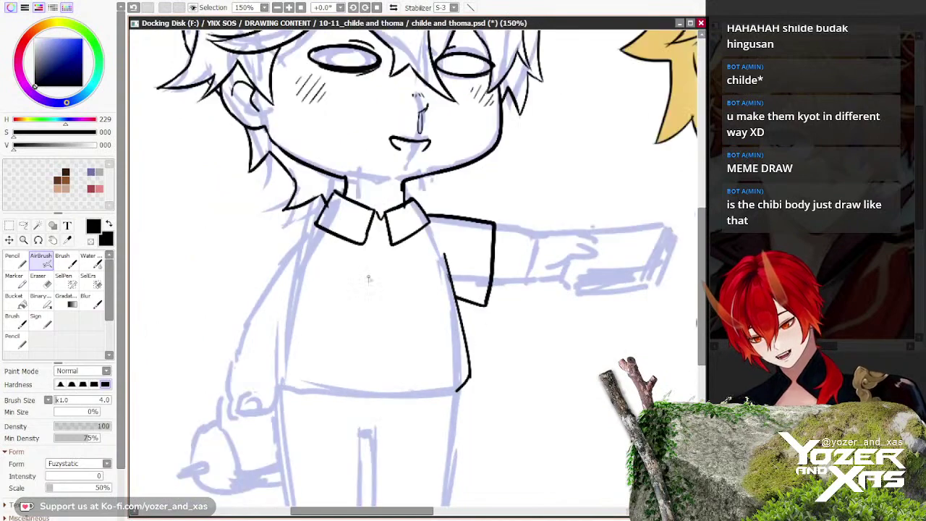
Step: Ink the short sleeve over the hanging arm and the shirt's side beneath it, flaring outward and curving in at the hem
scroll(320, 294, "down", 1)
scroll(314, 300, "up", 1)
scroll(273, 282, "up", 2)
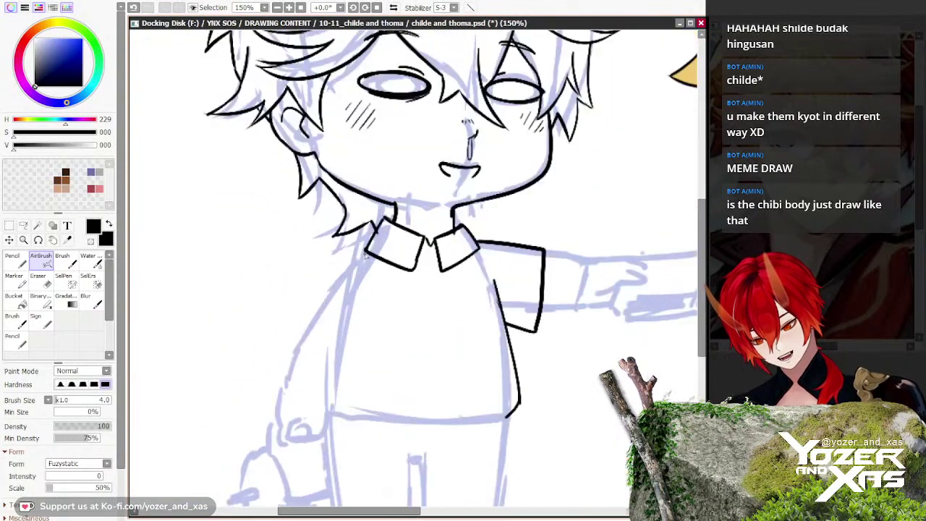
left_click_drag(373, 238, 288, 319)
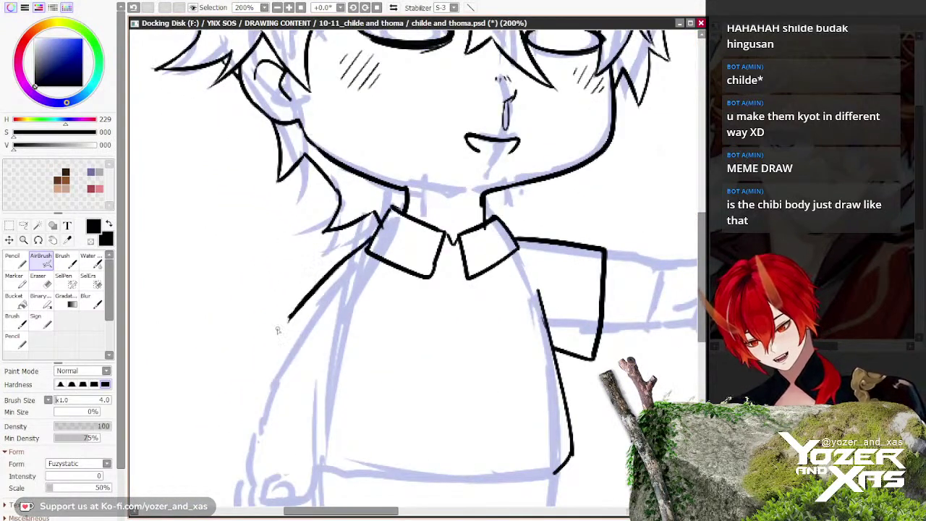
scroll(325, 372, "down", 3)
scroll(322, 325, "up", 3)
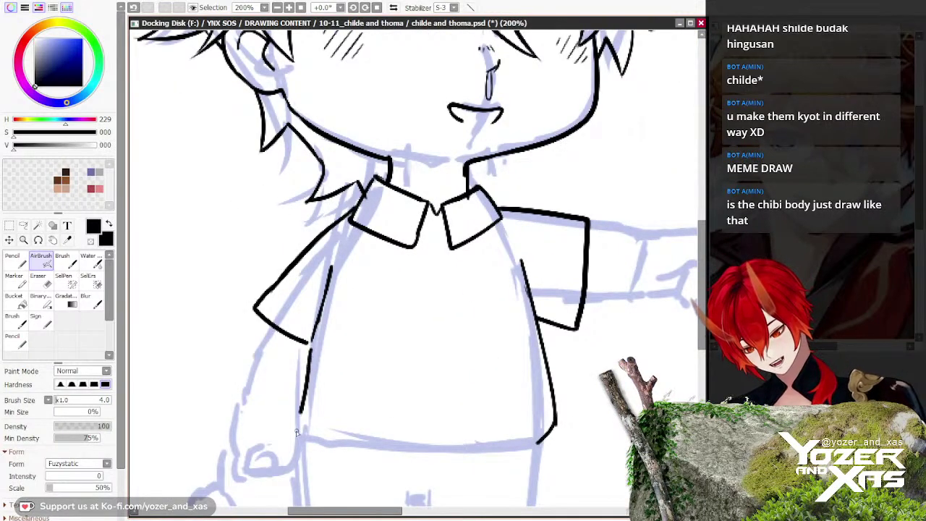
key("ctrl+z")
left_click_drag(312, 345, 314, 441)
scroll(247, 310, "down", 2)
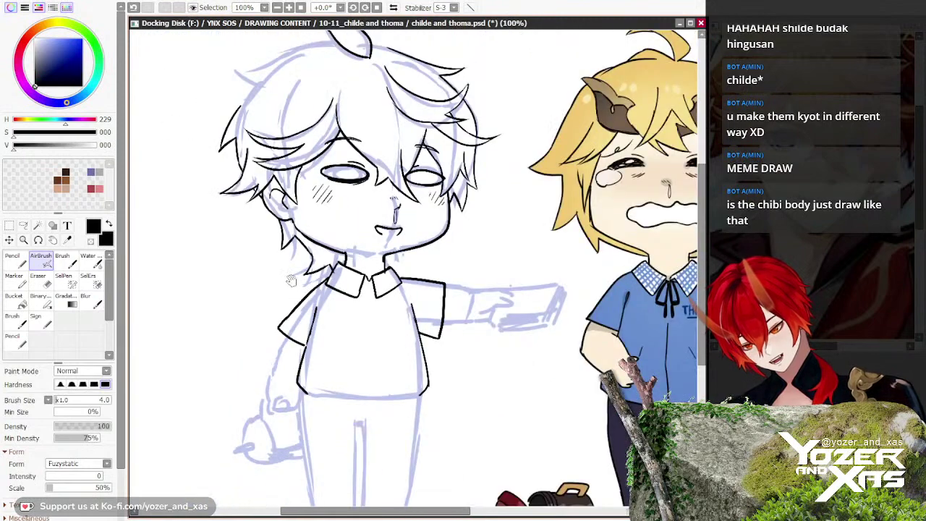
Step: Ink the shirt's center front line from the collar notch downward and the curved bottom hem across the waist
left_click_drag(225, 220, 223, 165)
scroll(352, 235, "up", 2)
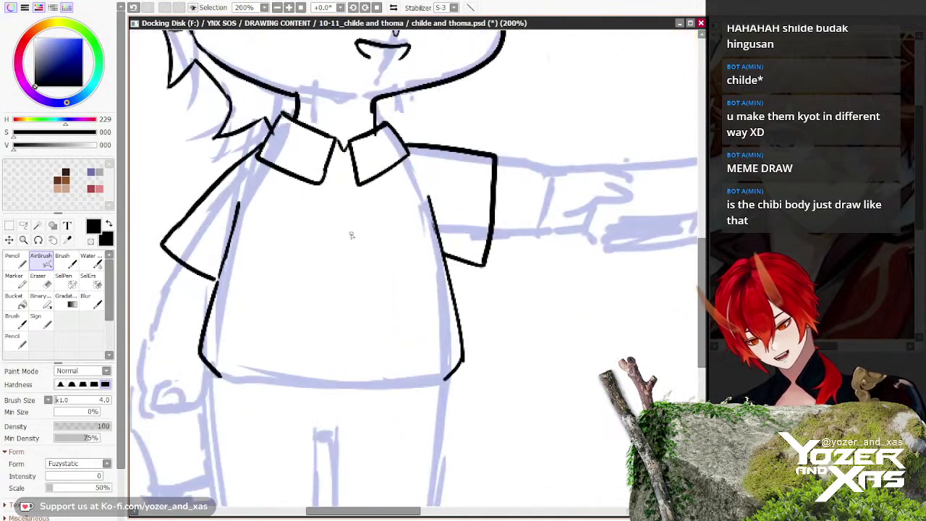
mouse_move(350, 228)
left_mouse_down()
mouse_move(357, 340)
mouse_move(427, 270)
left_mouse_up()
scroll(504, 295, "up", 2)
mouse_move(527, 294)
left_mouse_down()
mouse_move(470, 303)
mouse_move(337, 293)
mouse_move(464, 315)
mouse_move(237, 319)
left_mouse_up()
scroll(233, 316, "down", 4)
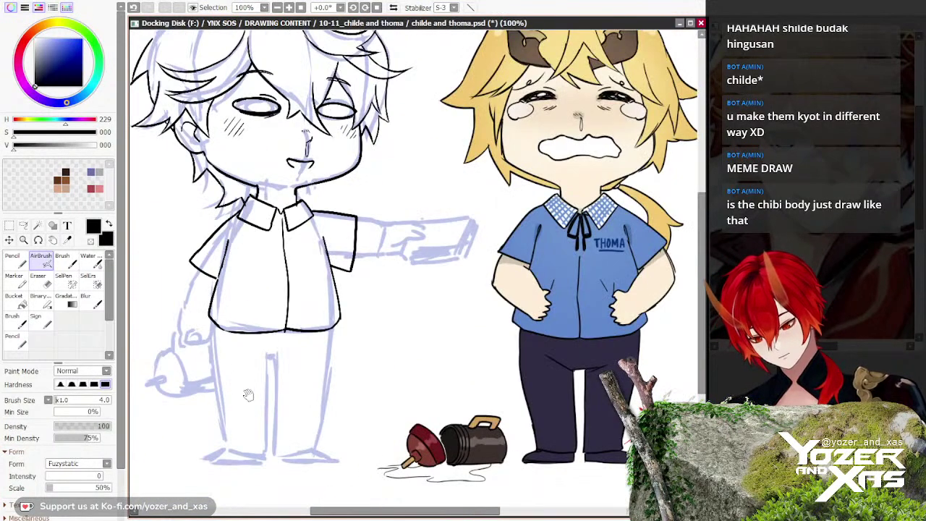
Step: Ink the trouser leg on the outstretched arm's side with a nearly straight outer edge, flat cuff and inner edge
scroll(415, 189, "up", 3)
left_click_drag(413, 240, 389, 402)
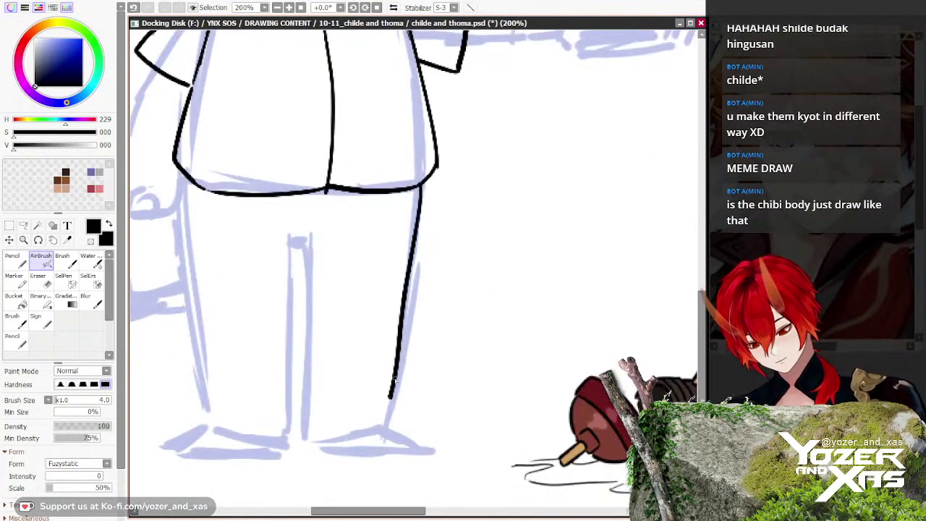
key("ctrl+z")
key("ctrl+z")
left_click_drag(422, 181, 406, 425)
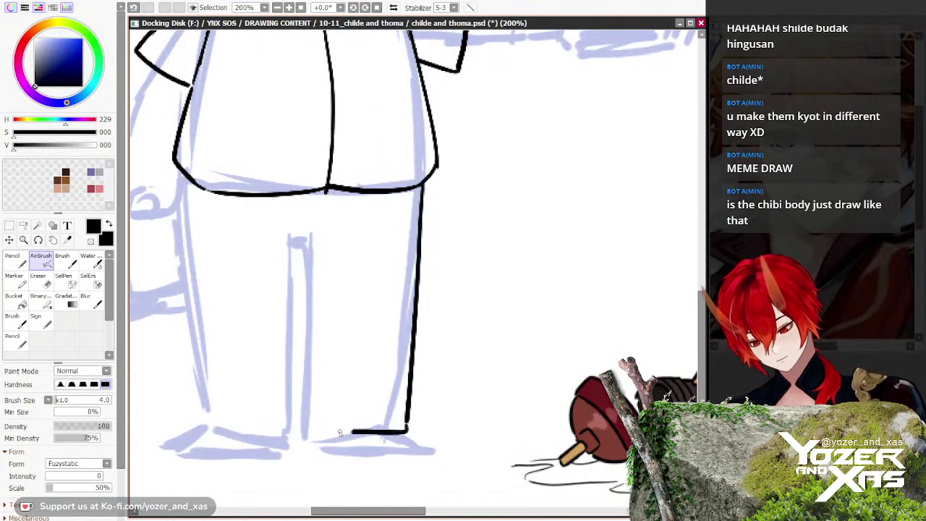
left_click_drag(326, 255, 335, 430)
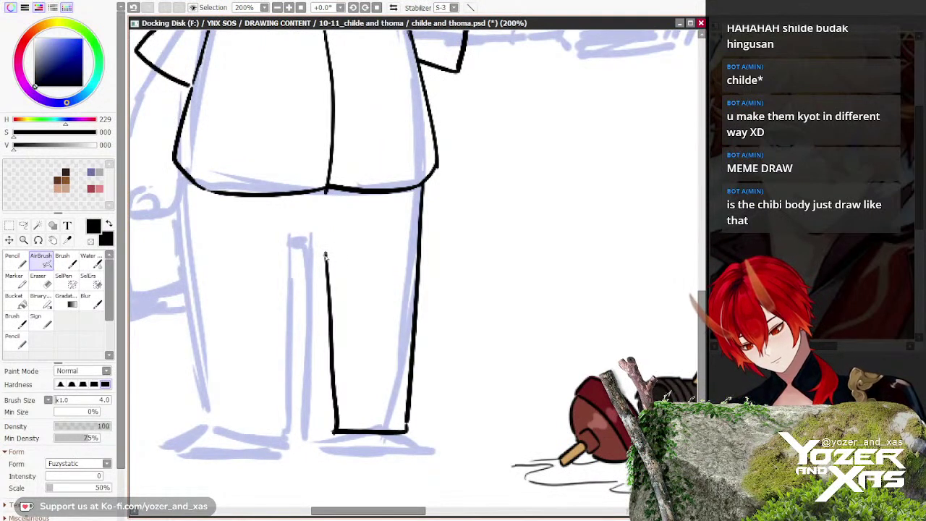
Step: Ink the flat crotch line and the other trouser leg's inner edge, cuff and outer edge up to the shirt hem
left_click_drag(297, 254, 276, 433)
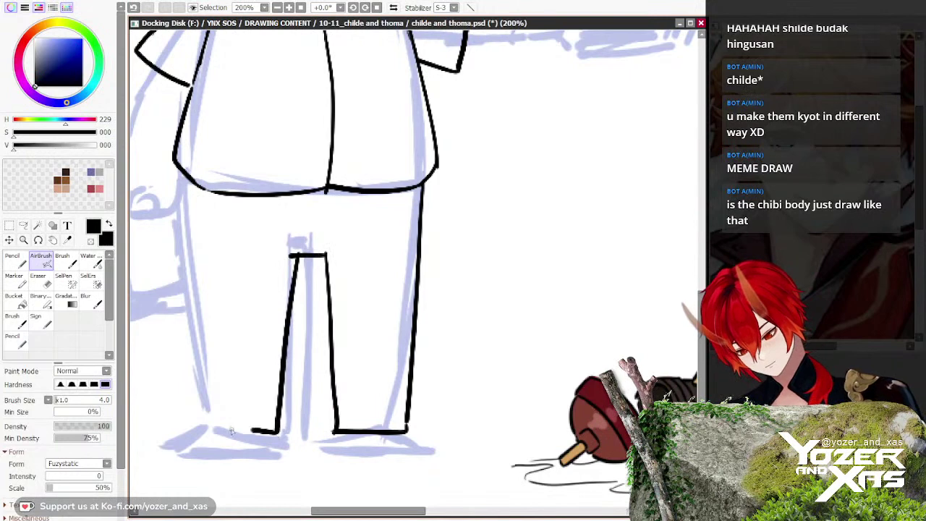
left_click_drag(179, 206, 209, 430)
scroll(211, 426, "down", 3)
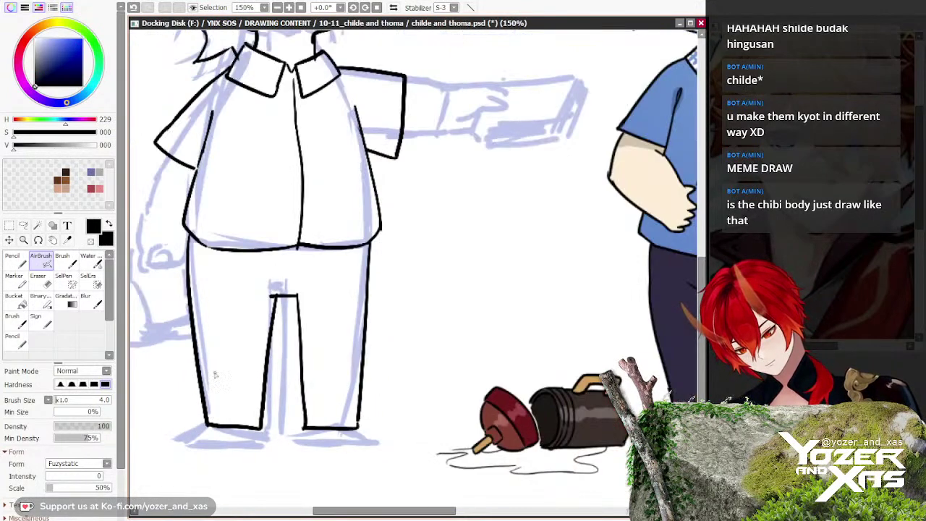
scroll(277, 403, "up", 1)
key("ctrl+z")
scroll(307, 270, "up", 1)
Step: Ink both flat, pointed shoes below the trouser cuffs, with toes pointing outward over the foot sketches
mouse_move(296, 250)
left_mouse_down()
mouse_move(305, 348)
mouse_move(205, 226)
left_mouse_up()
left_click_drag(327, 315, 236, 307)
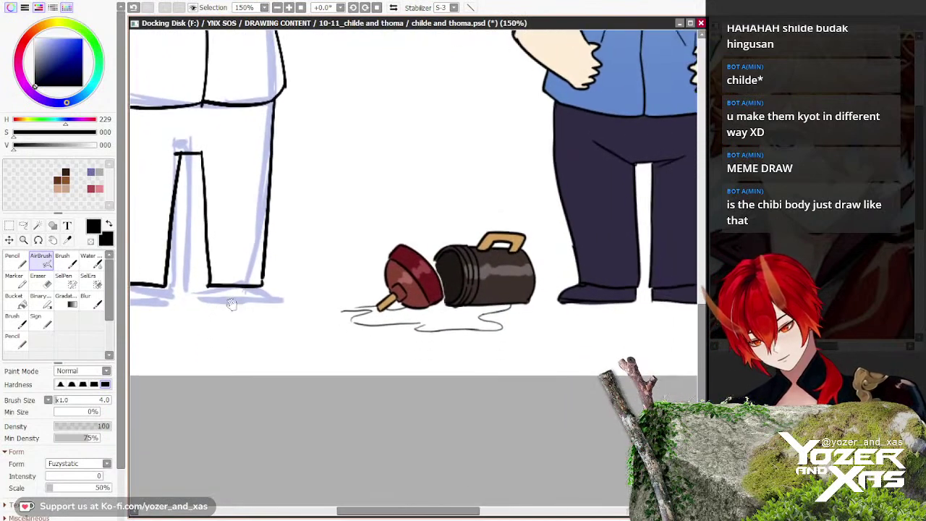
scroll(243, 309, "up", 3)
left_click_drag(275, 280, 326, 318)
mouse_move(325, 318)
left_mouse_down()
mouse_move(454, 316)
mouse_move(322, 329)
mouse_move(260, 319)
mouse_move(459, 322)
left_mouse_up()
left_click_drag(385, 322, 345, 324)
mouse_move(338, 319)
left_mouse_down()
mouse_move(433, 334)
mouse_move(282, 327)
left_mouse_up()
mouse_move(375, 287)
left_mouse_down()
mouse_move(289, 328)
mouse_move(288, 340)
left_mouse_up()
scroll(274, 333, "down", 4)
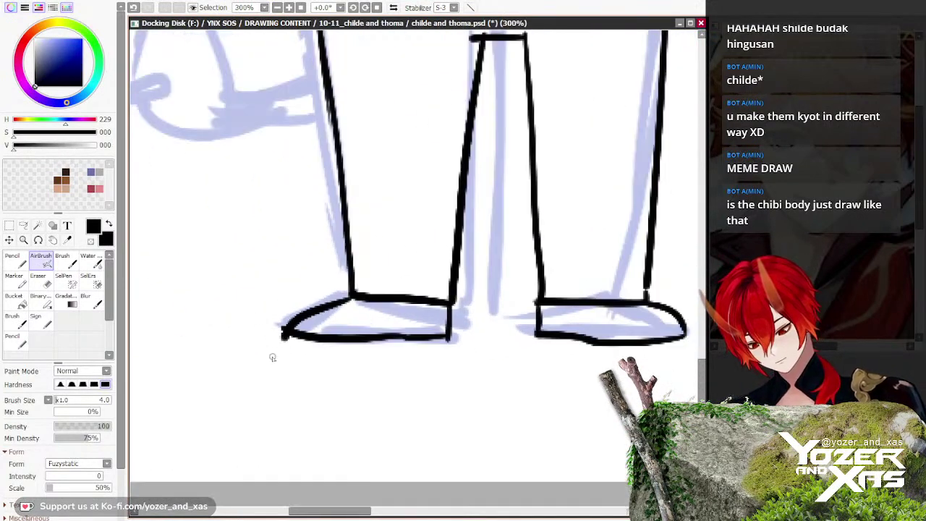
scroll(223, 371, "down", 2)
scroll(256, 403, "up", 3)
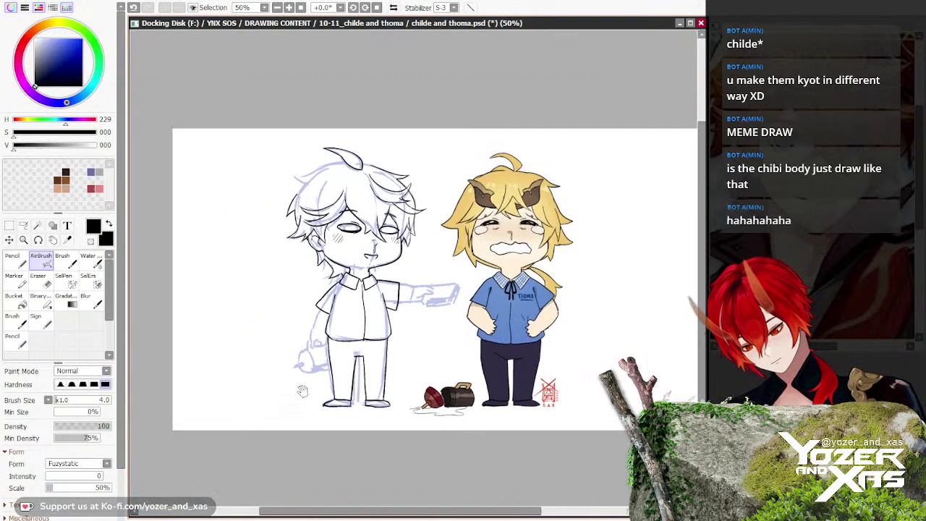
Step: Ink the hanging arm's curved outer edge from the sleeve hem to the wrist, and start the curled fingers at the hand
scroll(320, 289, "up", 5)
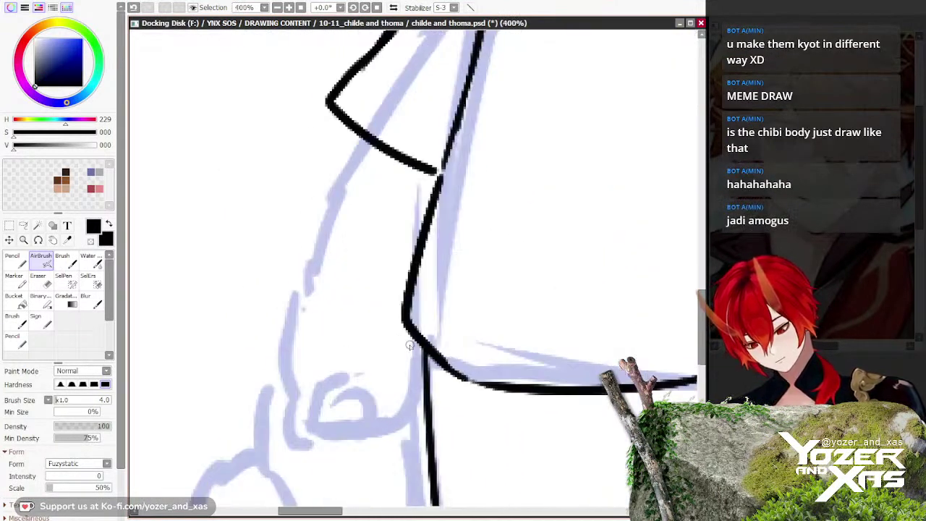
left_click_drag(413, 362, 369, 423)
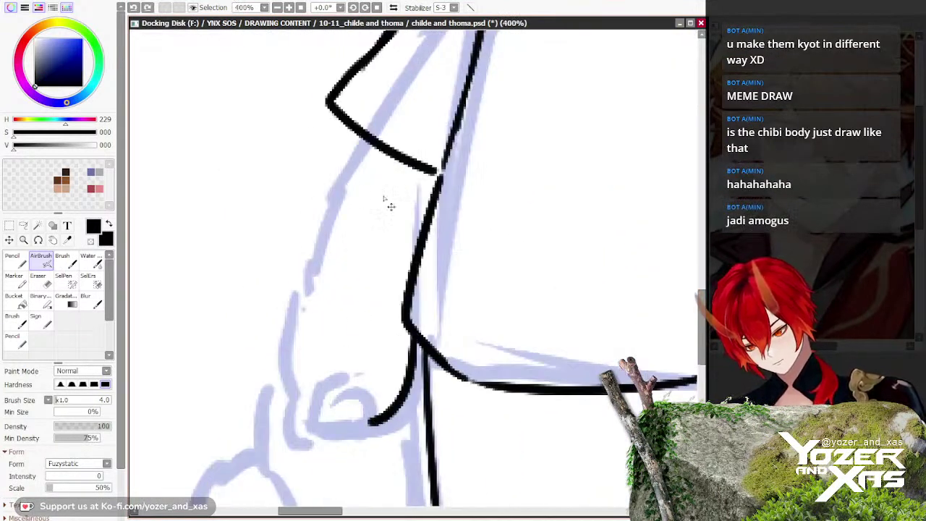
key("ctrl+z")
left_click_drag(393, 387, 356, 397)
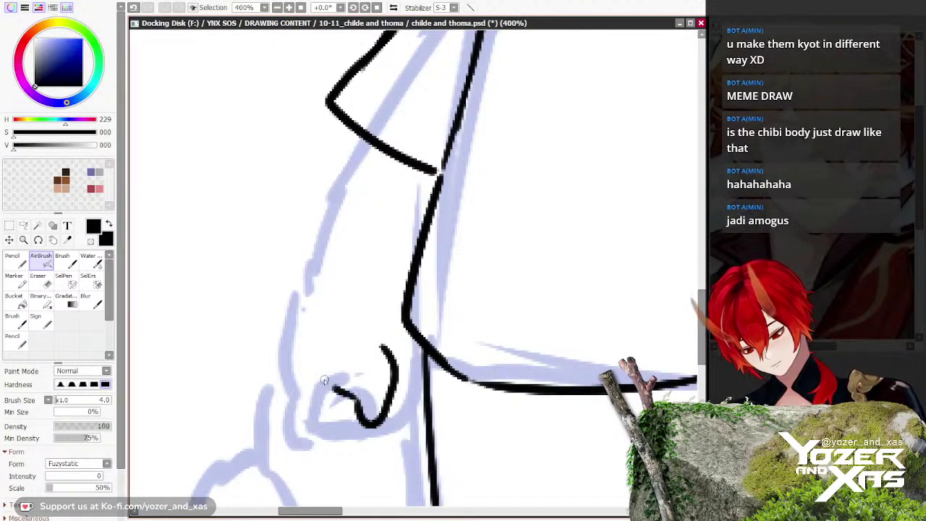
left_click_drag(303, 411, 292, 334)
left_click_drag(309, 262, 359, 142)
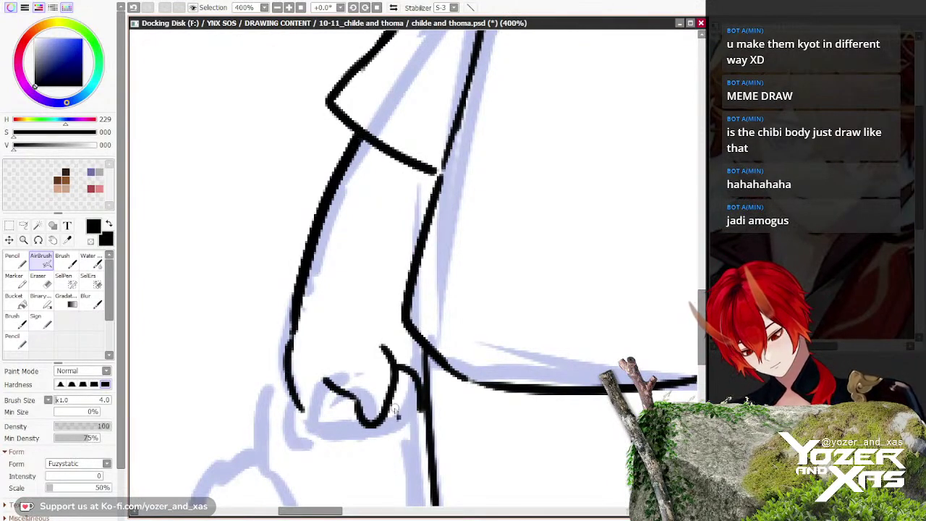
Step: Ink the rest of the hanging hand's fist, with the rounded outer finger and the small handle section between the fingers
left_click_drag(314, 379, 268, 433)
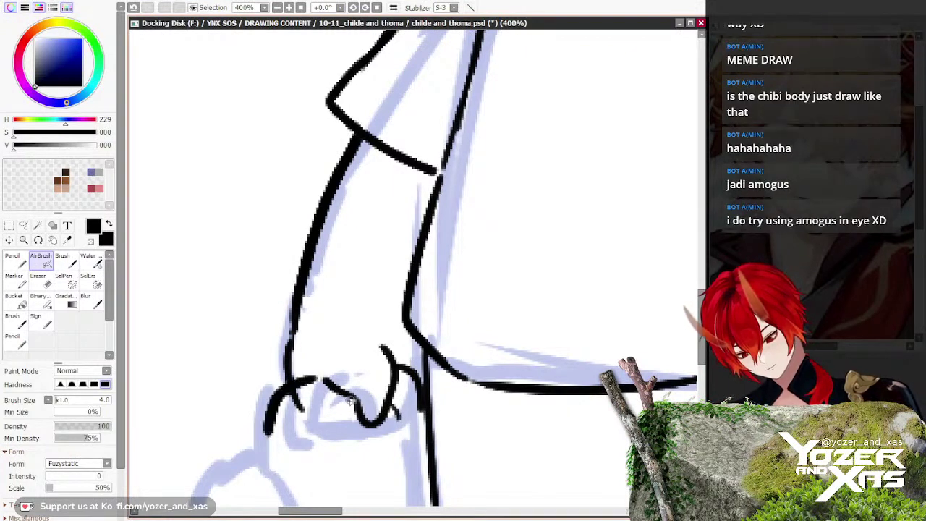
mouse_move(351, 397)
left_mouse_down()
mouse_move(316, 437)
mouse_move(277, 301)
mouse_move(293, 336)
left_mouse_up()
left_click_drag(308, 293, 306, 319)
left_click_drag(349, 287, 313, 297)
left_click_drag(390, 275, 409, 288)
Step: Ink the body of the object below the fist, with a lower edge meeting the trouser leg, curved rims and a rounded front
scroll(362, 303, "down", 2)
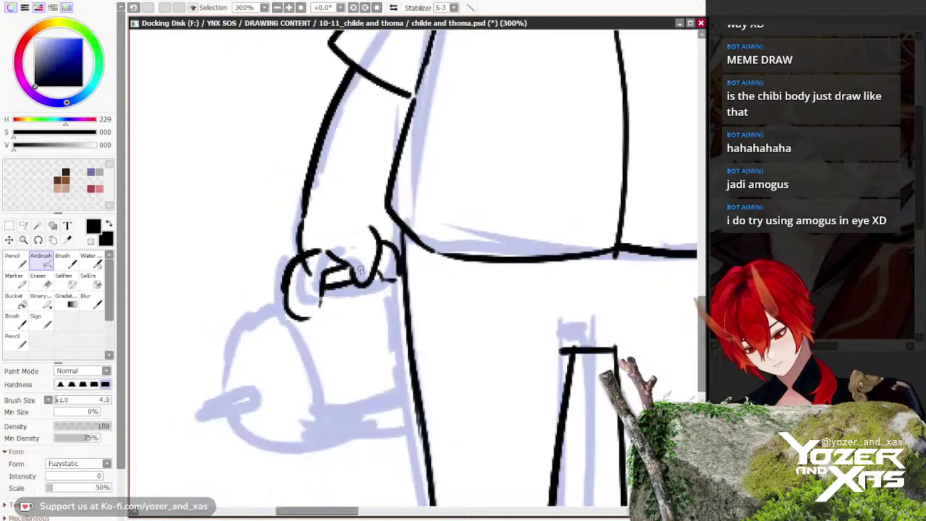
left_click_drag(442, 368, 329, 397)
left_click_drag(261, 226, 324, 399)
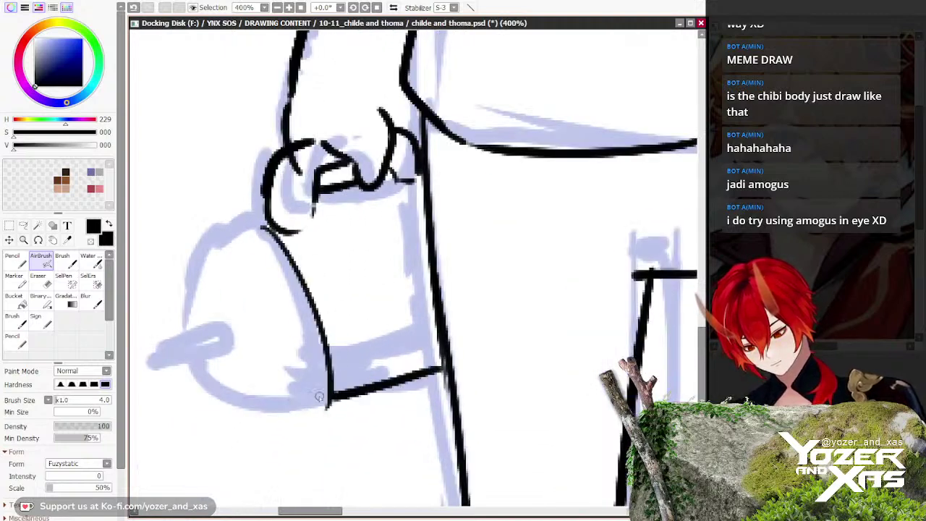
key("ctrl+z")
mouse_move(254, 217)
left_mouse_down()
mouse_move(300, 268)
mouse_move(316, 403)
left_mouse_up()
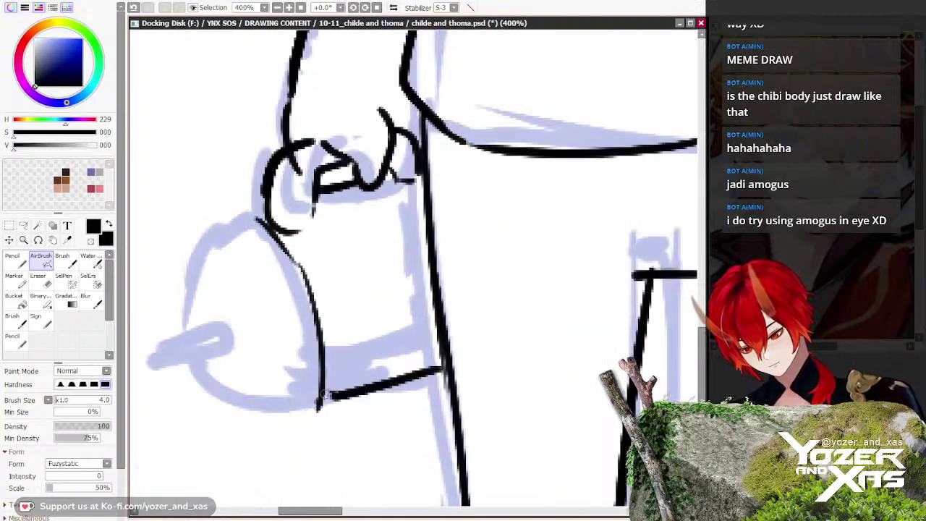
mouse_move(260, 216)
left_mouse_down()
mouse_move(209, 230)
mouse_move(259, 330)
mouse_move(262, 405)
mouse_move(308, 412)
mouse_move(242, 416)
mouse_move(182, 327)
left_mouse_up()
mouse_move(210, 238)
left_mouse_down()
mouse_move(166, 332)
mouse_move(203, 358)
mouse_move(187, 361)
mouse_move(287, 349)
mouse_move(286, 370)
left_mouse_up()
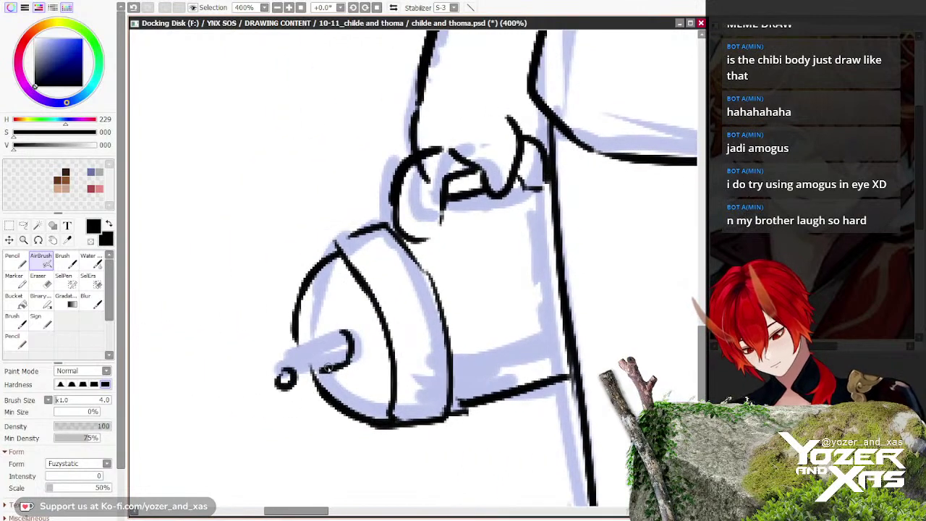
Step: Ink the short rod protruding from the held object's rounded front, erase the overlapping outline and redraw the rod's tip
left_click_drag(347, 337, 279, 366)
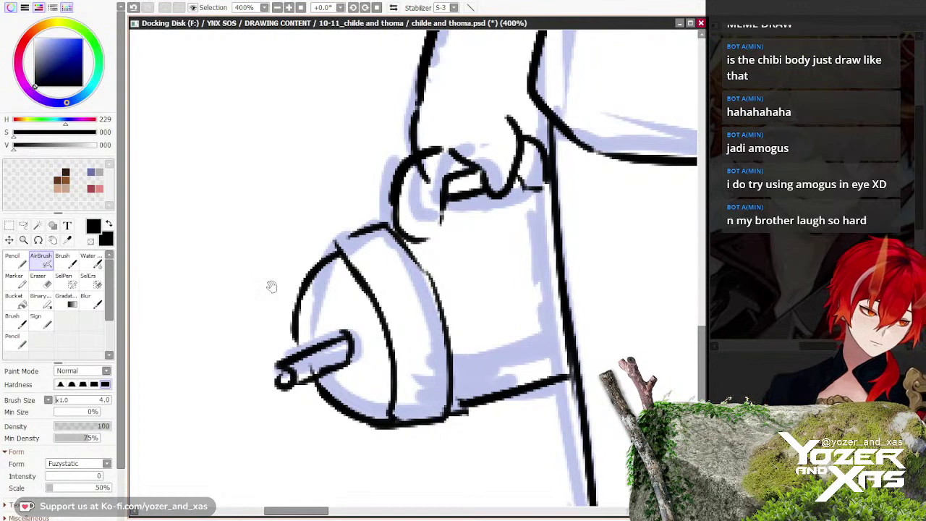
mouse_move(268, 285)
left_mouse_down()
mouse_move(273, 309)
mouse_move(256, 266)
left_mouse_up()
scroll(304, 301, "up", 1)
key("e")
mouse_move(305, 294)
left_mouse_down()
mouse_move(319, 320)
mouse_move(307, 311)
mouse_move(316, 313)
mouse_move(302, 353)
left_mouse_up()
key("b")
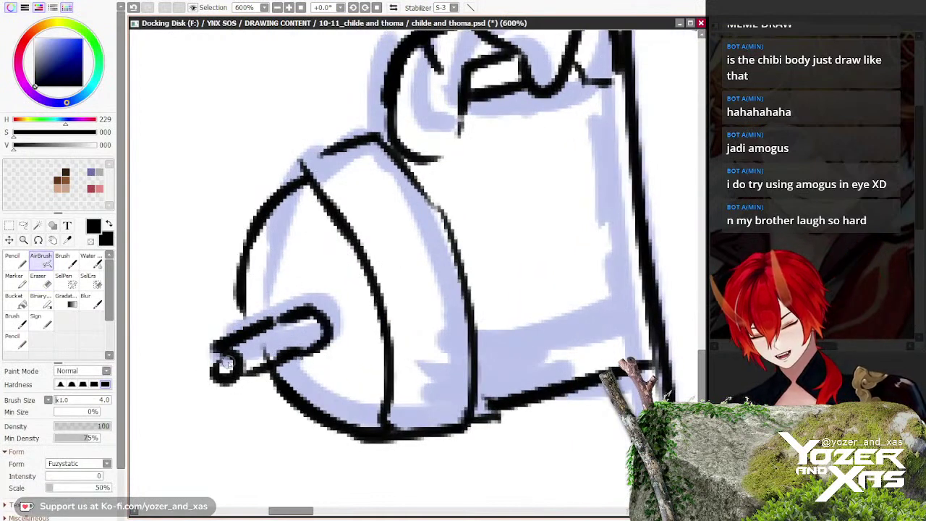
left_click_drag(215, 349, 208, 374)
scroll(220, 380, "down", 3)
mouse_move(208, 308)
left_mouse_down()
mouse_move(239, 332)
mouse_move(310, 440)
left_mouse_up()
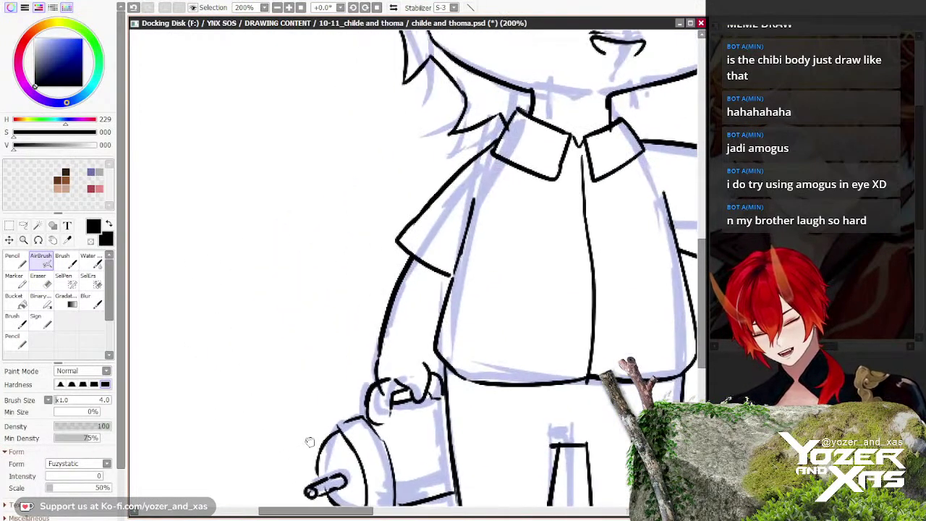
left_click_drag(250, 251, 374, 374)
scroll(411, 275, "up", 2)
mouse_move(411, 275)
left_mouse_down()
mouse_move(467, 283)
mouse_move(293, 254)
left_mouse_up()
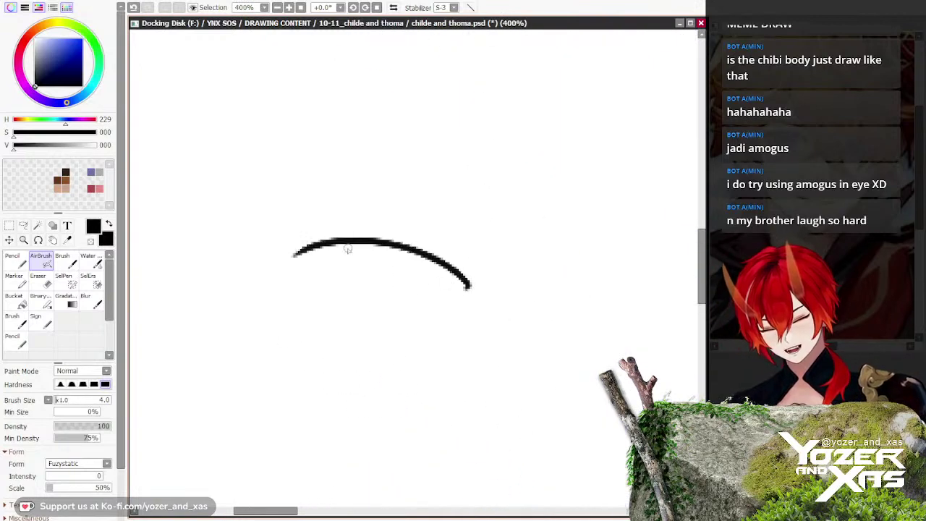
key("ctrl+z")
Step: Draw a large eye's upper lid with overlapping arched lines on the blank canvas beside the chibi's hanging arm
scroll(370, 256, "down", 2)
left_click_drag(345, 298, 346, 277)
scroll(346, 276, "up", 1)
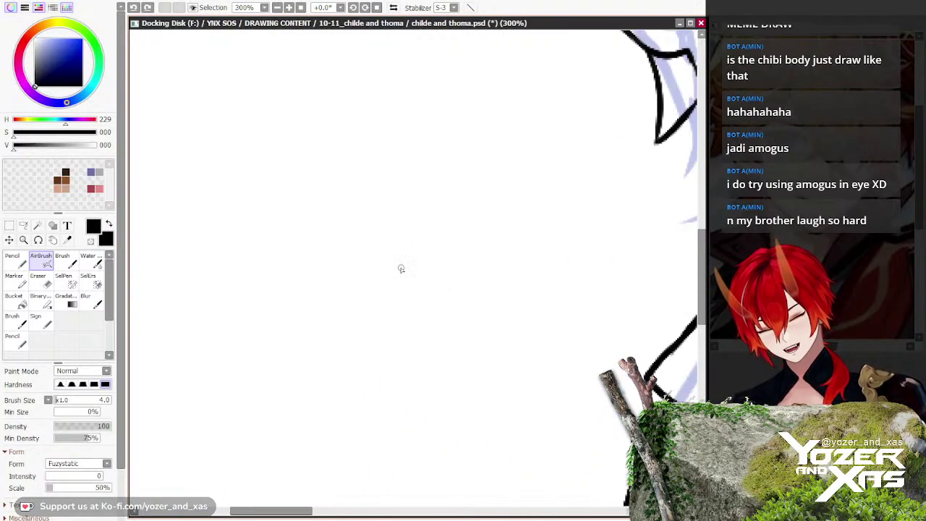
mouse_move(382, 230)
left_mouse_down()
mouse_move(454, 284)
mouse_move(322, 210)
left_mouse_up()
left_click_drag(456, 284, 309, 216)
left_click_drag(324, 248, 403, 250)
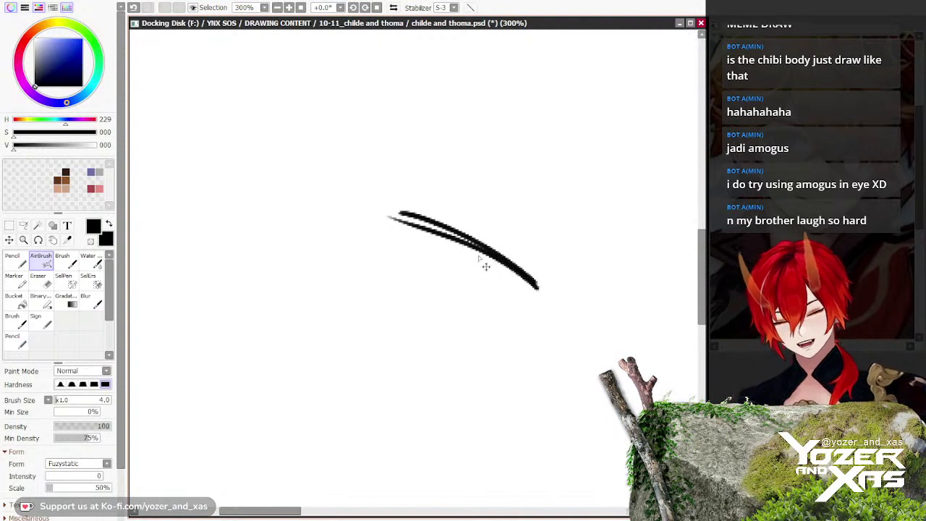
key("ctrl+z")
mouse_move(522, 285)
left_mouse_down()
mouse_move(484, 256)
mouse_move(407, 229)
left_mouse_up()
left_click_drag(470, 248, 298, 230)
left_click_drag(450, 232, 266, 225)
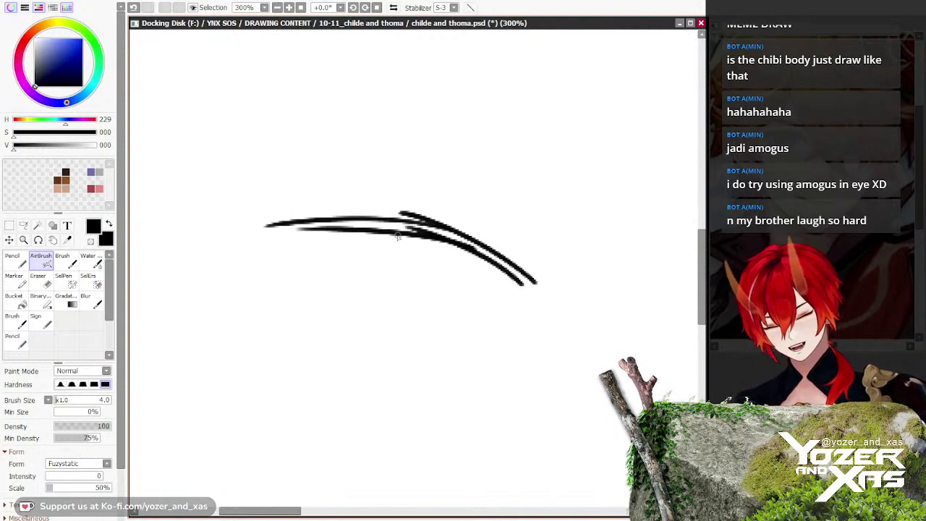
Step: Thicken the eye's upper lash line, add the pointed outer corner, and draw a nearly straight lower lid line
mouse_move(419, 235)
left_mouse_down()
mouse_move(386, 228)
mouse_move(354, 236)
mouse_move(399, 233)
mouse_move(290, 243)
mouse_move(446, 243)
mouse_move(258, 262)
left_mouse_up()
mouse_move(282, 230)
left_mouse_down()
mouse_move(244, 234)
mouse_move(293, 317)
left_mouse_up()
mouse_move(260, 260)
left_mouse_down()
mouse_move(304, 323)
mouse_move(326, 333)
left_mouse_up()
left_click_drag(474, 354, 325, 334)
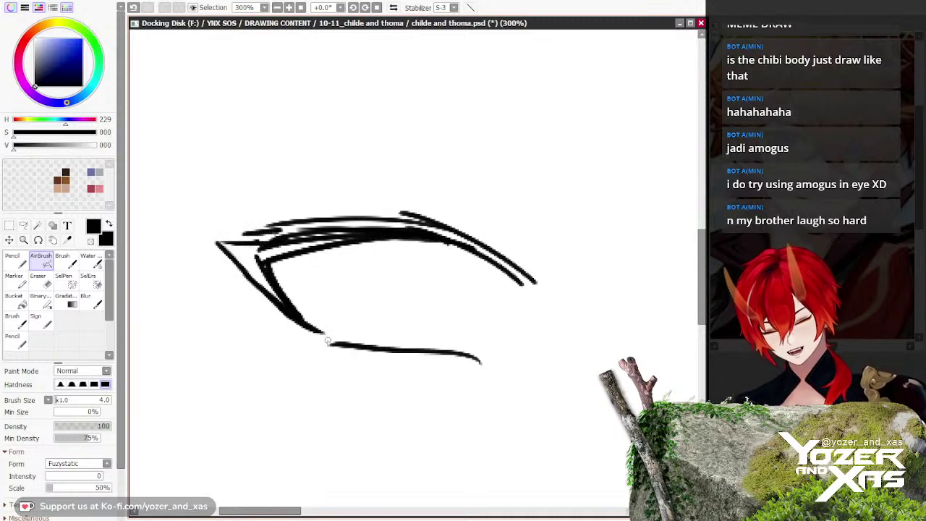
key("ctrl+z")
mouse_move(474, 354)
left_mouse_down()
mouse_move(333, 339)
mouse_move(353, 349)
mouse_move(320, 363)
left_mouse_up()
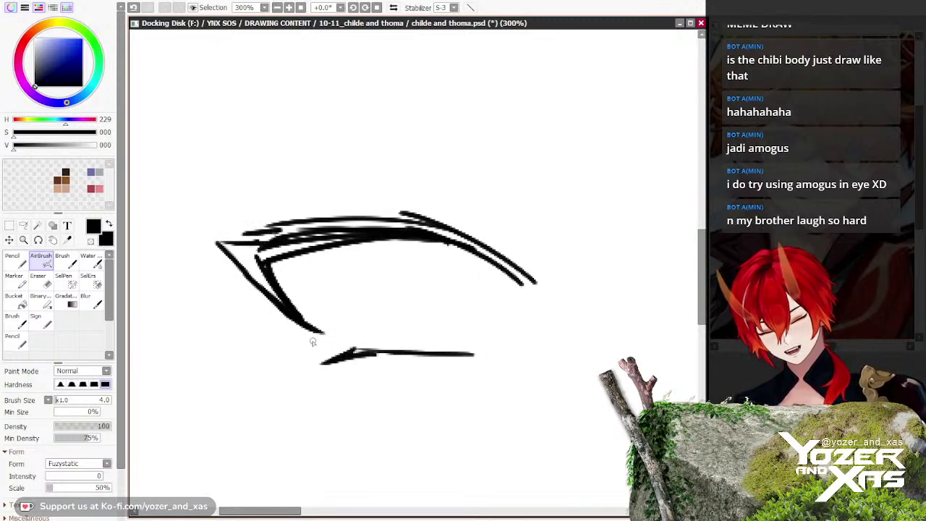
mouse_move(444, 263)
left_mouse_down()
mouse_move(435, 276)
mouse_move(454, 300)
mouse_move(423, 355)
left_mouse_up()
key("ctrl+z")
key("ctrl+z")
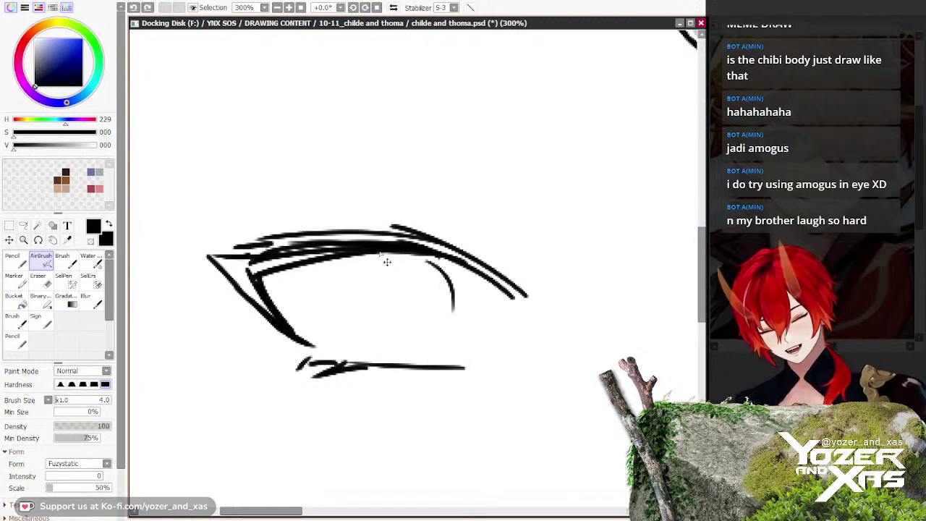
key("ctrl+z")
Step: Try an Among Us crewmate as the eye's pupil, with two legs and a visor, enclosed by curved iris edges
mouse_move(400, 255)
left_mouse_down()
mouse_move(439, 274)
mouse_move(438, 346)
left_mouse_up()
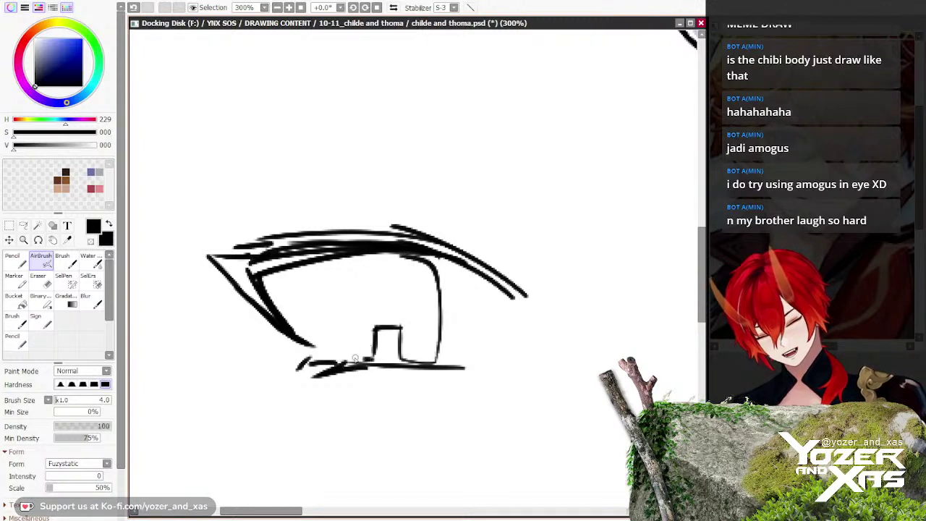
mouse_move(355, 359)
left_mouse_down()
mouse_move(353, 259)
mouse_move(379, 255)
mouse_move(411, 283)
mouse_move(369, 307)
mouse_move(371, 279)
left_mouse_up()
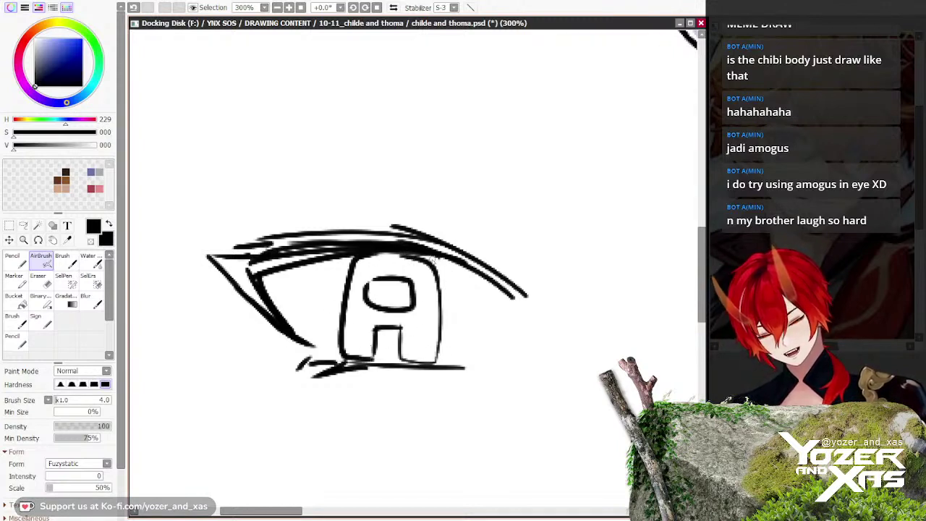
left_click_drag(432, 259, 434, 358)
left_click_drag(344, 358, 349, 256)
scroll(230, 225, "down", 3)
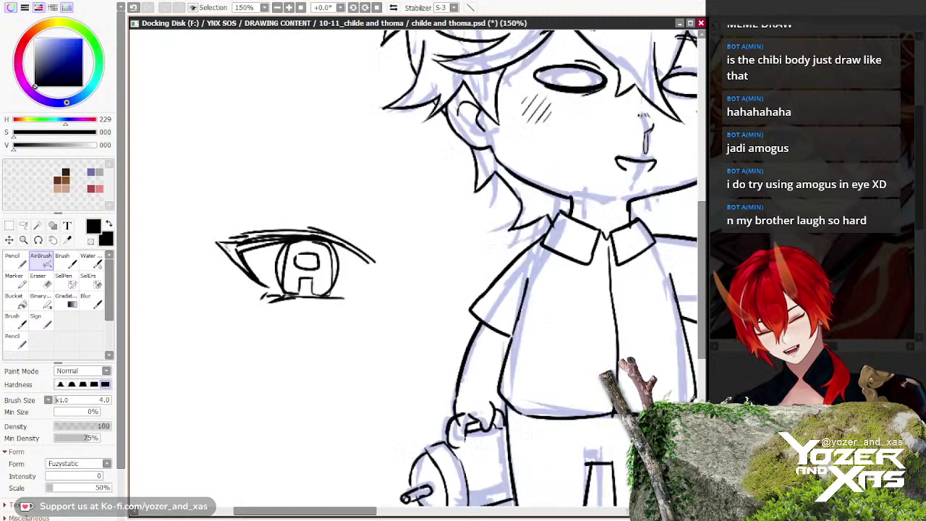
left_click_drag(227, 324, 300, 343)
scroll(299, 343, "up", 2)
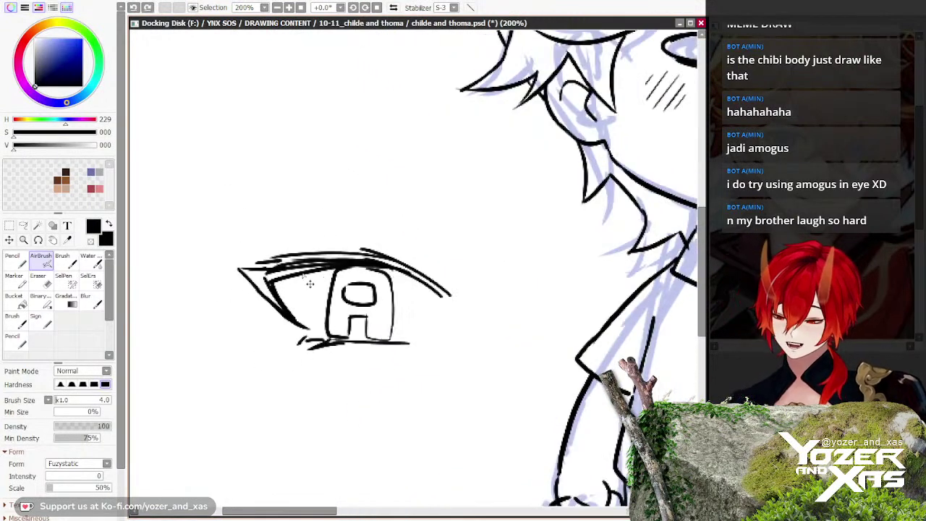
Step: Undo the crewmate pupil and iris strokes back to the bare eyelid lines
key("ctrl+z")
key("ctrl+z")
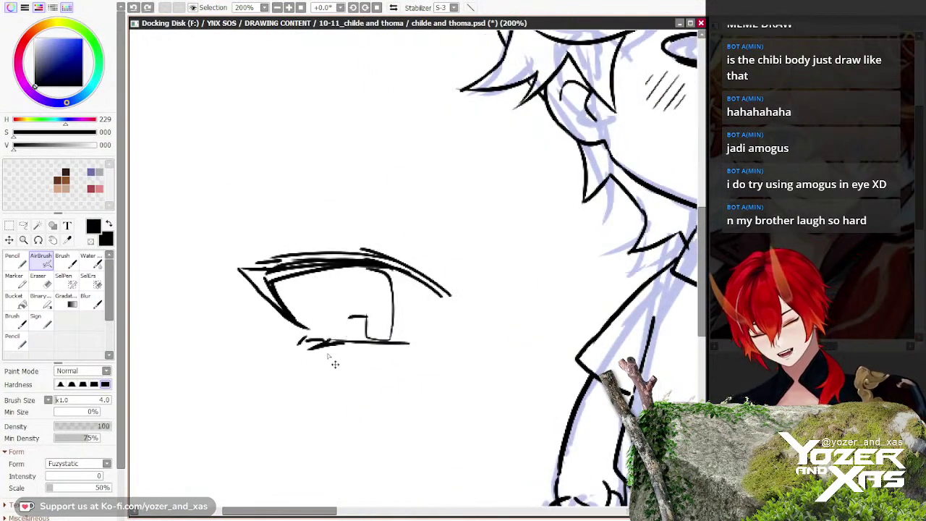
key("ctrl+z")
key("ctrl+z")
key("ctrl+z")
Step: Try a smaller crewmate pupil with a backpack, legs and visor, surrounded by a rounded iris outline
scroll(356, 290, "up", 2)
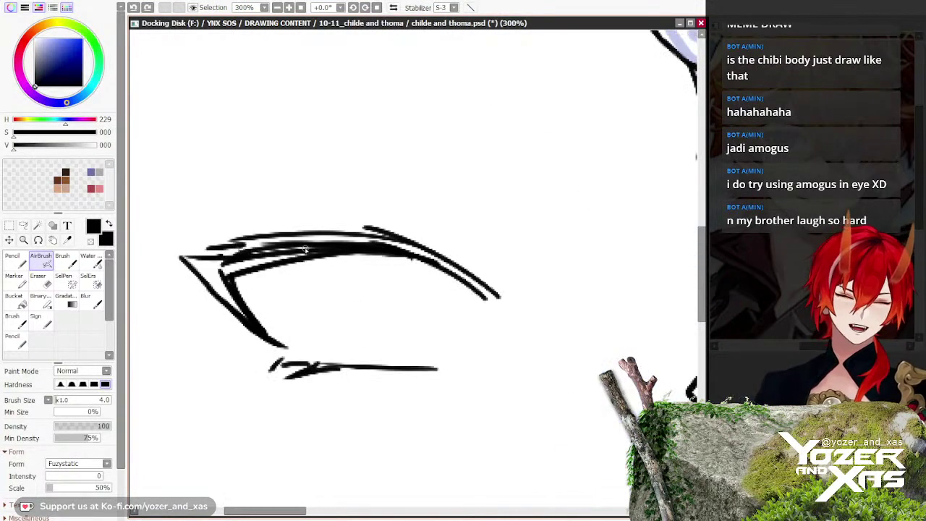
scroll(356, 291, "up", 2)
mouse_move(388, 270)
left_mouse_down()
mouse_move(416, 334)
mouse_move(366, 342)
mouse_move(373, 260)
left_mouse_up()
left_click_drag(311, 296, 331, 329)
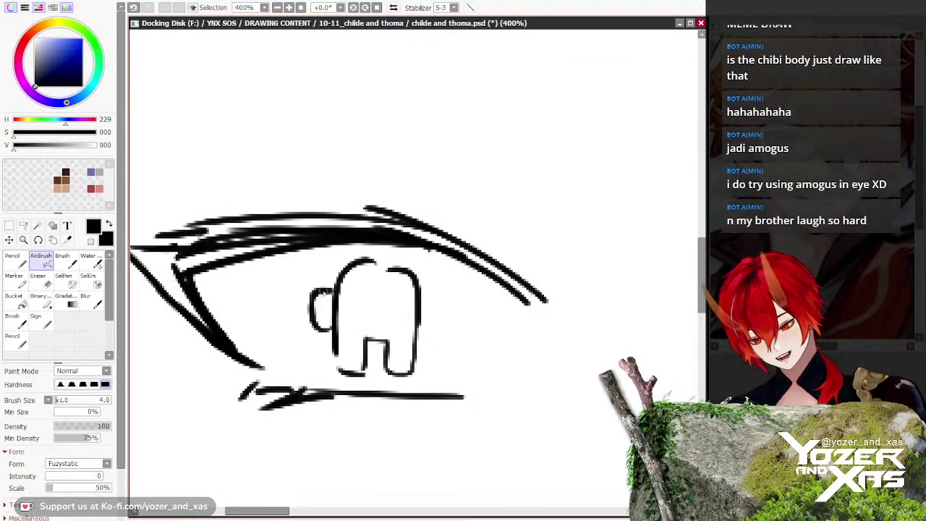
mouse_move(396, 304)
left_mouse_down()
mouse_move(359, 315)
mouse_move(423, 350)
mouse_move(378, 379)
mouse_move(327, 366)
mouse_move(305, 313)
mouse_move(330, 269)
mouse_move(351, 264)
left_mouse_up()
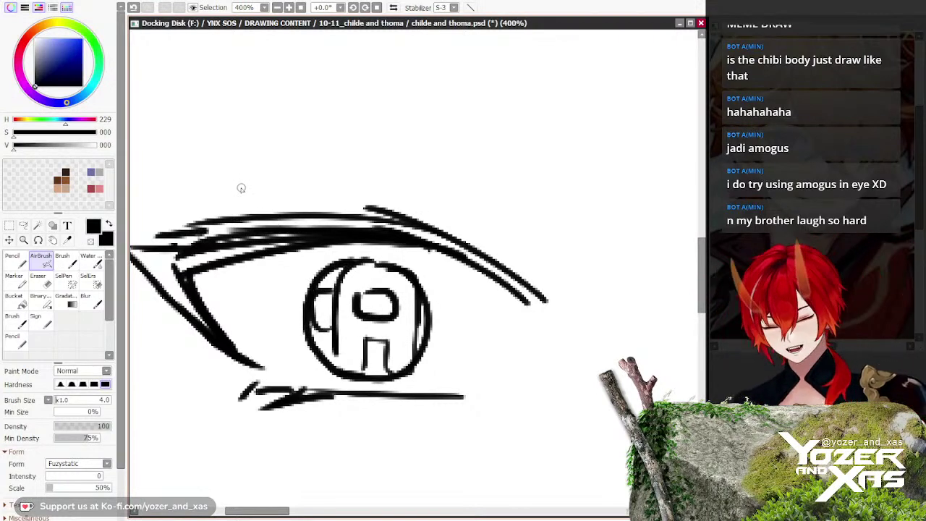
key("ctrl+z")
mouse_move(344, 259)
left_mouse_down()
mouse_move(436, 268)
mouse_move(457, 321)
mouse_move(433, 392)
mouse_move(333, 387)
left_mouse_up()
mouse_move(318, 241)
left_mouse_down()
mouse_move(274, 352)
mouse_move(314, 395)
left_mouse_up()
scroll(243, 280, "down", 3)
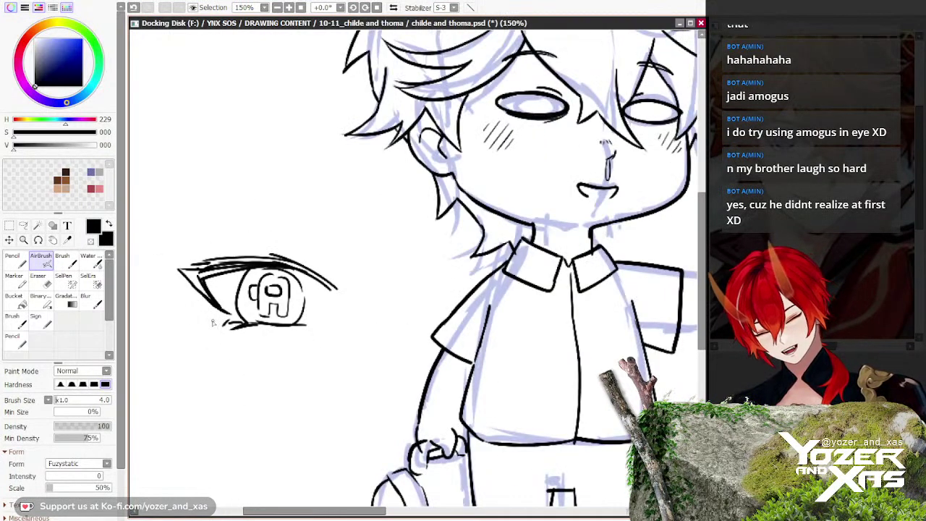
Step: Undo all strokes of the smaller backpack crewmate and its iris, keeping only the upper and lower lid lines
scroll(210, 329, "up", 2)
key("ctrl+z")
key("ctrl+z")
key("ctrl+z")
key("ctrl+z")
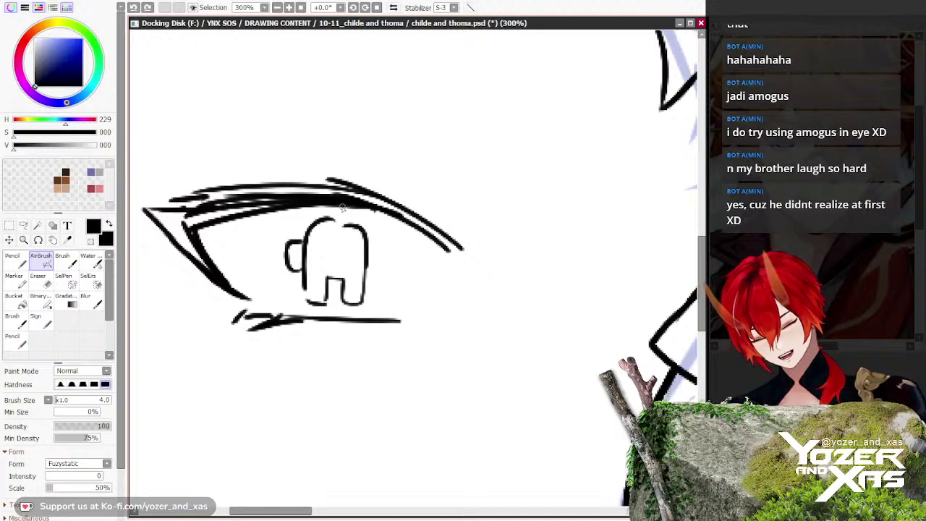
mouse_move(373, 208)
left_mouse_down()
mouse_move(401, 308)
mouse_move(377, 322)
left_mouse_up()
key("ctrl+z")
key("ctrl+z")
key("ctrl+z")
key("ctrl+z")
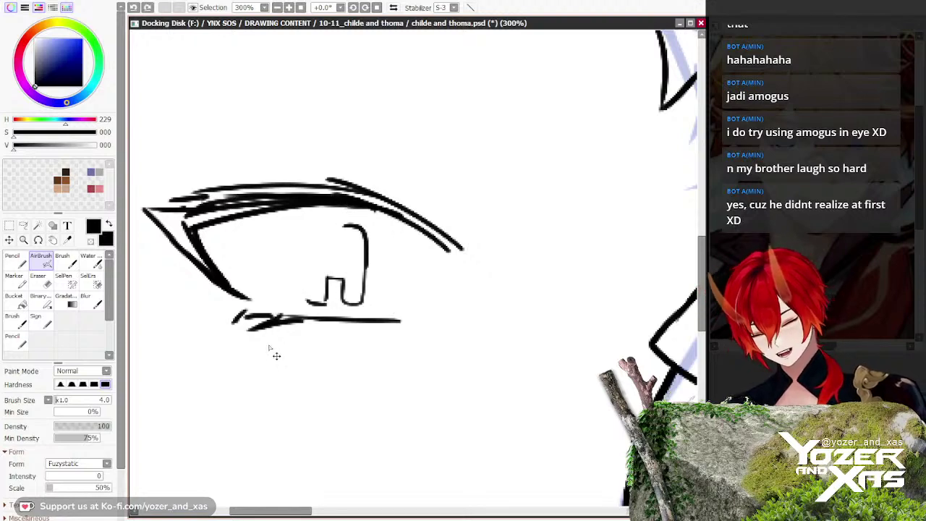
key("ctrl+z")
key("ctrl+z")
left_click_drag(345, 298, 376, 358)
scroll(376, 357, "up", 1)
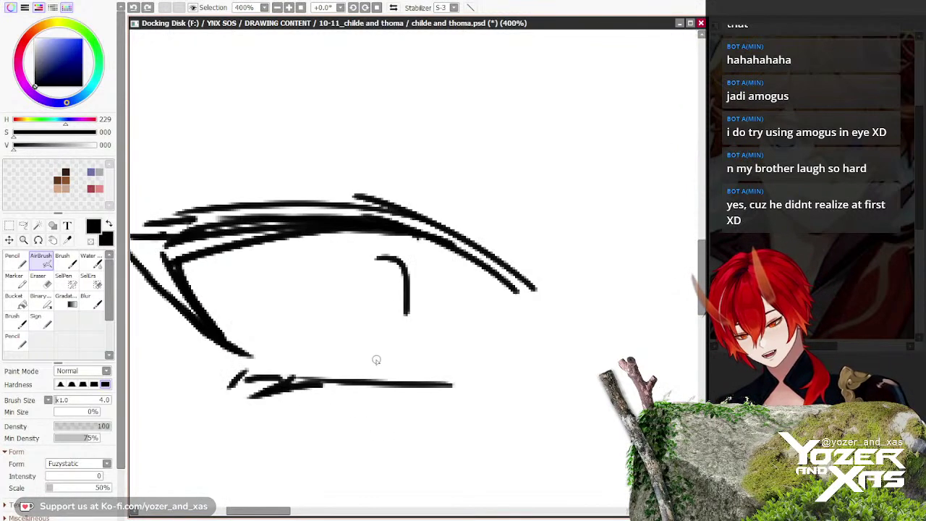
key("ctrl+z")
Step: Draw a wide crewmate pupil standing on the lower lid, with rounded feet, backpack, oval visor and a curved iris edge beside it
mouse_move(422, 386)
left_mouse_down()
mouse_move(431, 361)
mouse_move(421, 281)
left_mouse_up()
mouse_move(419, 318)
left_mouse_down()
mouse_move(362, 234)
mouse_move(280, 306)
mouse_move(288, 340)
mouse_move(341, 382)
left_mouse_up()
left_click_drag(327, 349, 373, 381)
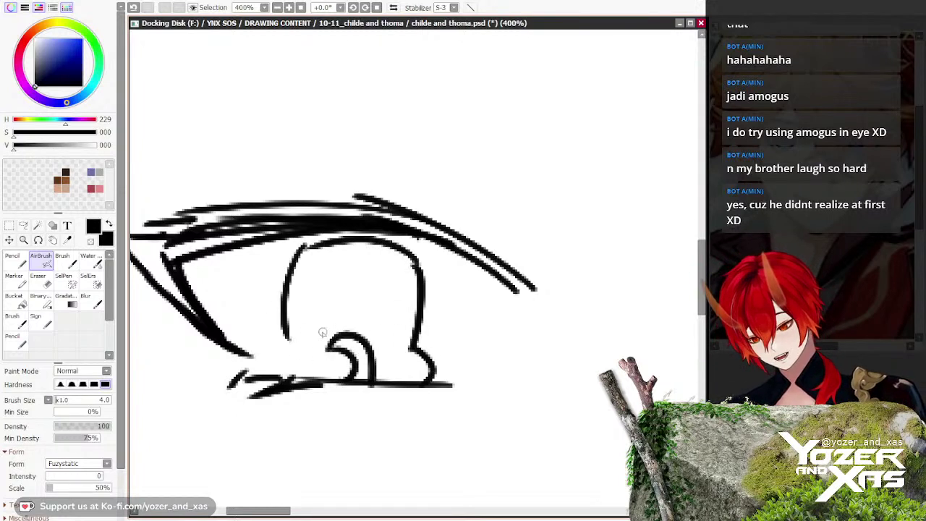
left_click_drag(279, 377, 282, 334)
mouse_move(288, 286)
left_mouse_down()
mouse_move(256, 314)
mouse_move(289, 324)
left_mouse_up()
mouse_move(354, 278)
left_mouse_down()
mouse_move(335, 306)
mouse_move(342, 293)
left_mouse_up()
left_click_drag(405, 232, 434, 383)
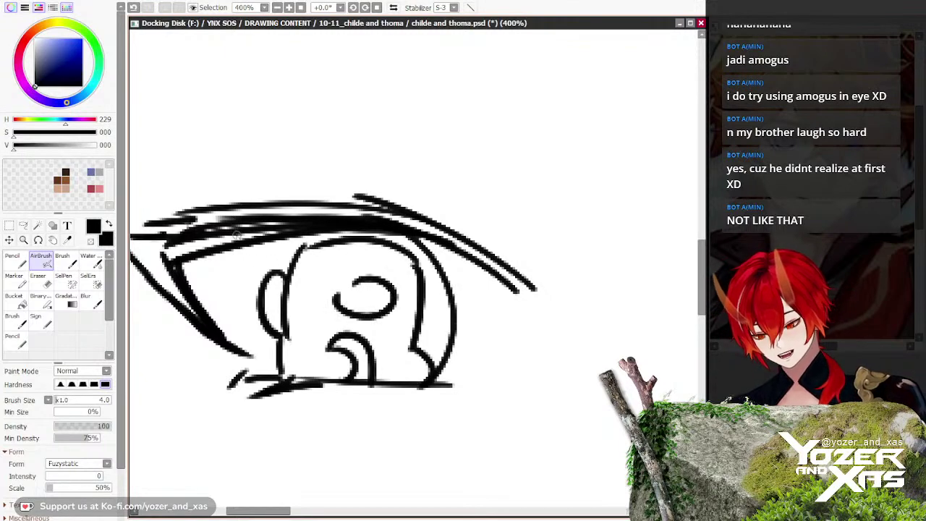
scroll(237, 235, "down", 3)
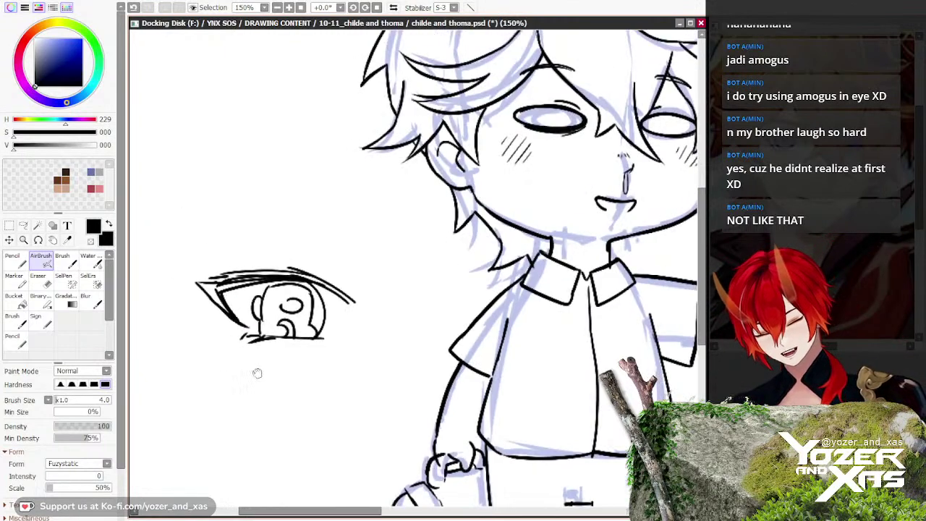
scroll(257, 372, "up", 2)
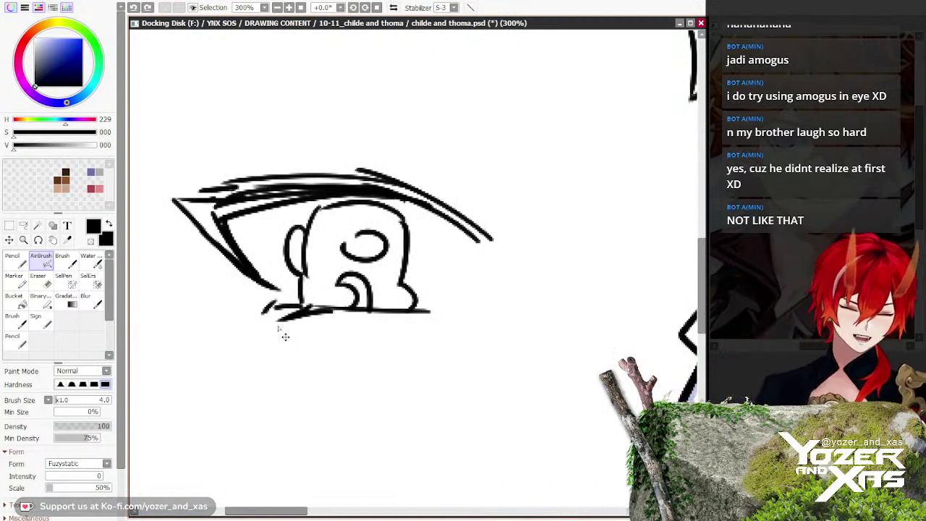
Step: Undo all strokes of the wide crewmate pupil, keeping only the upper and lower lid lines
key("ctrl+z")
key("ctrl+z")
key("ctrl+z")
key("ctrl+z")
key("ctrl+z")
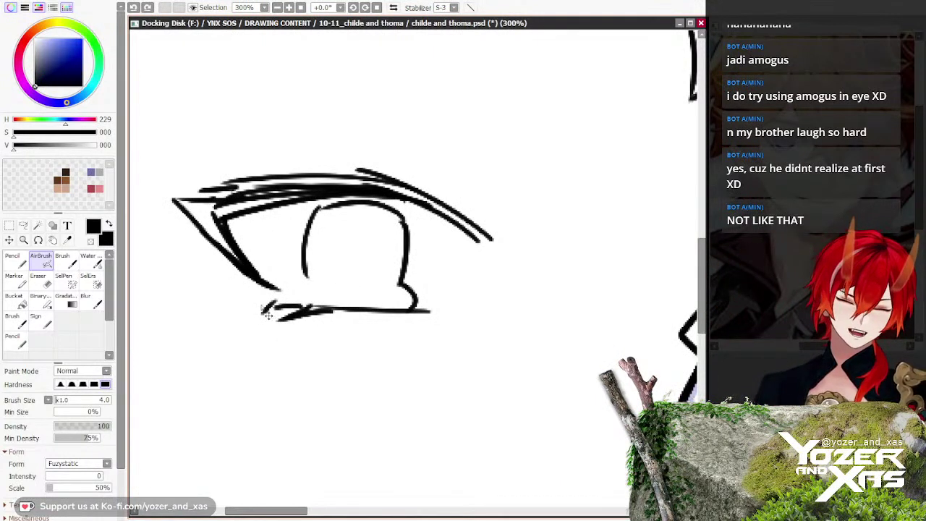
key("ctrl+z")
key("ctrl+z")
left_click_drag(325, 268, 333, 279)
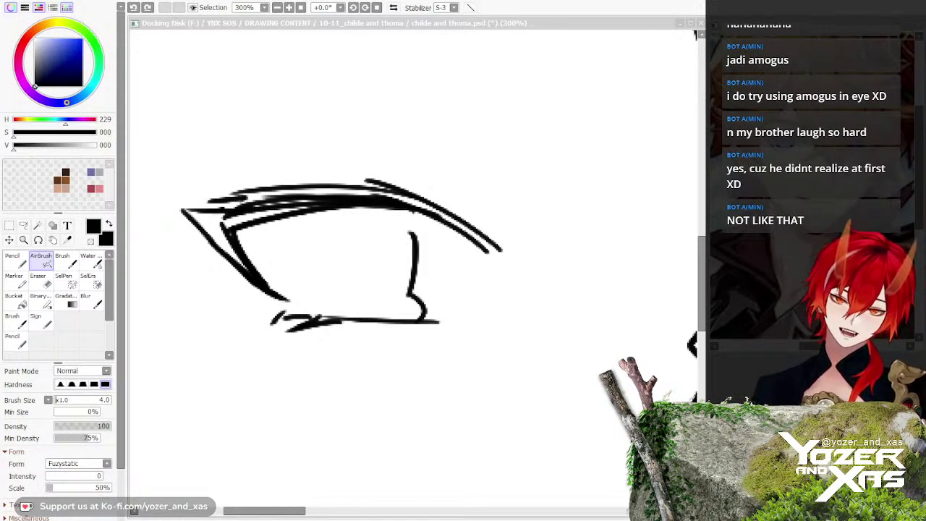
left_click(385, 255)
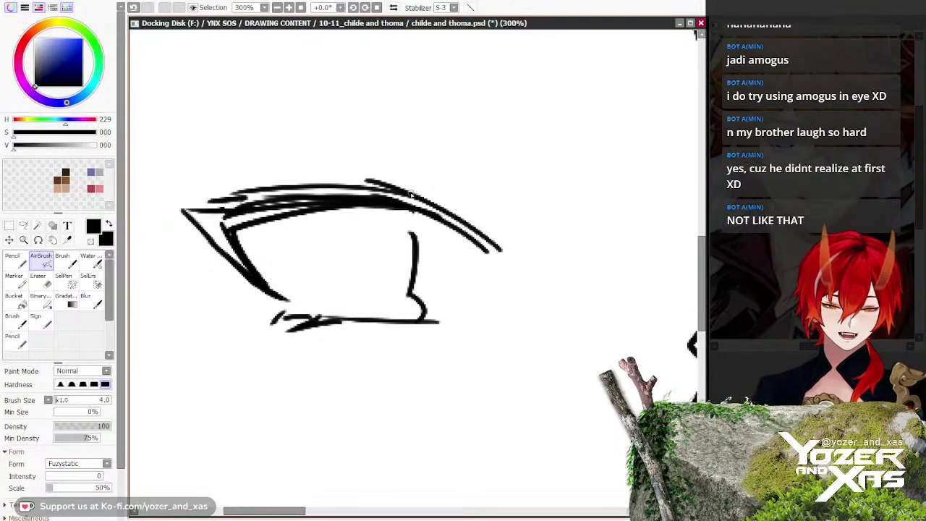
scroll(366, 241, "down", 2)
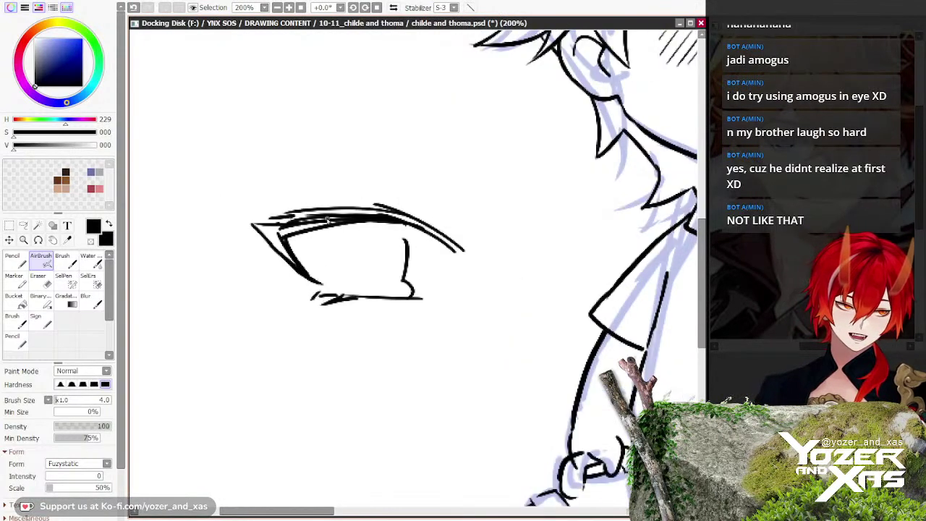
scroll(327, 220, "up", 2)
left_click_drag(289, 239, 402, 268)
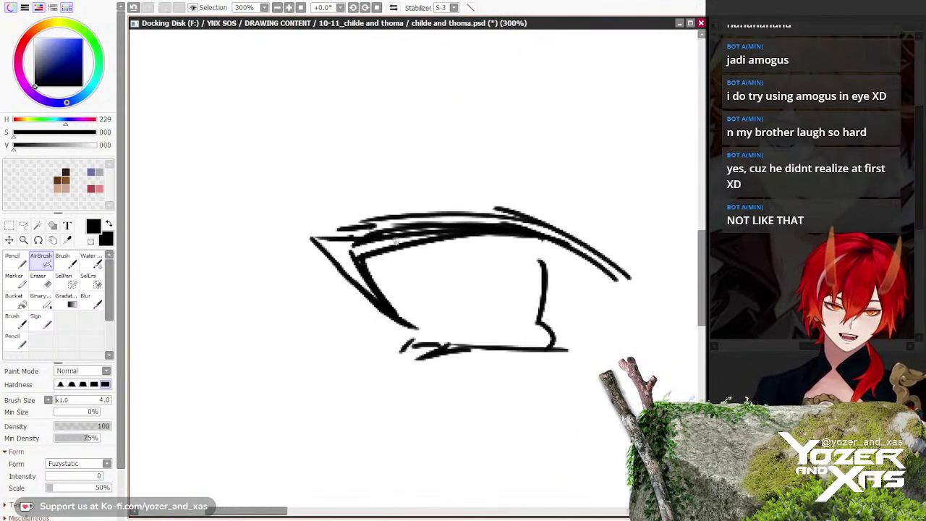
key("ctrl+z")
key("ctrl+z")
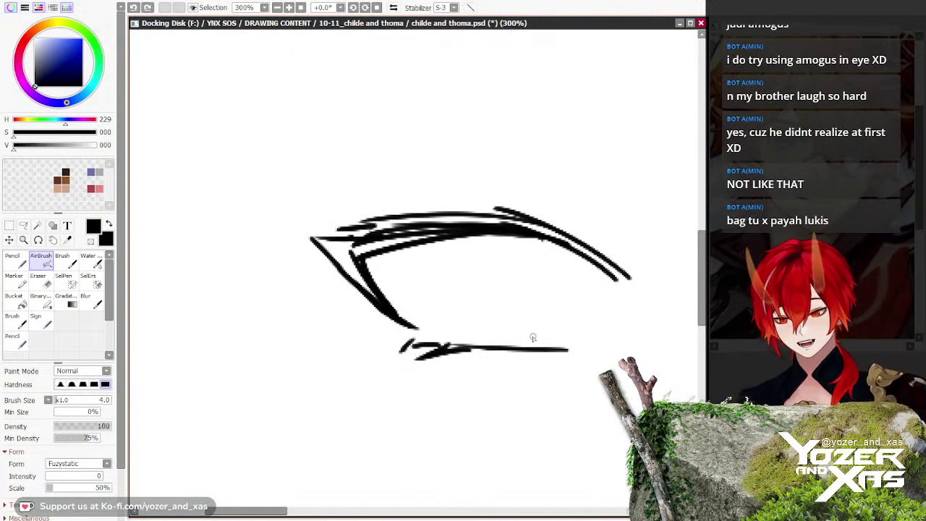
Step: Draw a new crewmate pupil on the lower lid with two splayed rounded feet, a small arch between them and a tall domed body
left_click_drag(524, 337, 531, 352)
left_click_drag(487, 296, 398, 201)
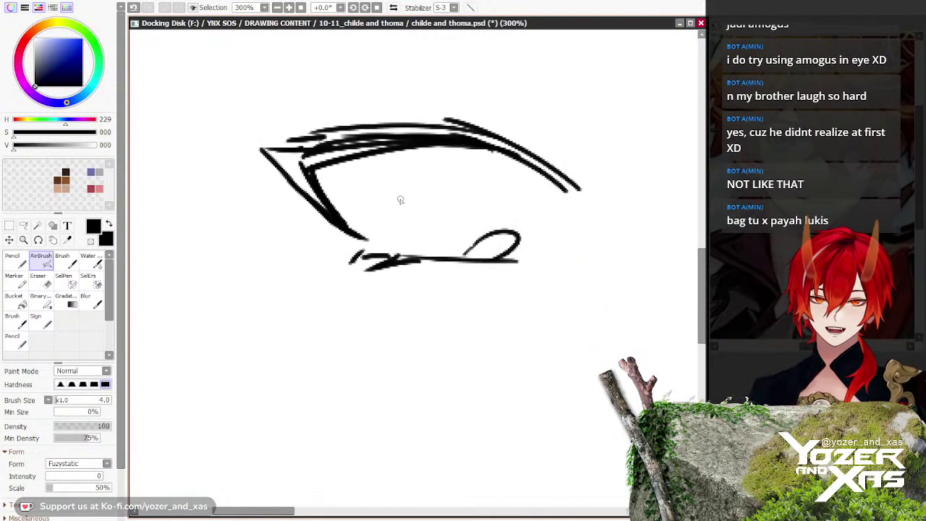
scroll(408, 228, "up", 1)
mouse_move(450, 267)
left_mouse_down()
mouse_move(362, 235)
mouse_move(394, 268)
mouse_move(438, 343)
mouse_move(455, 346)
left_mouse_up()
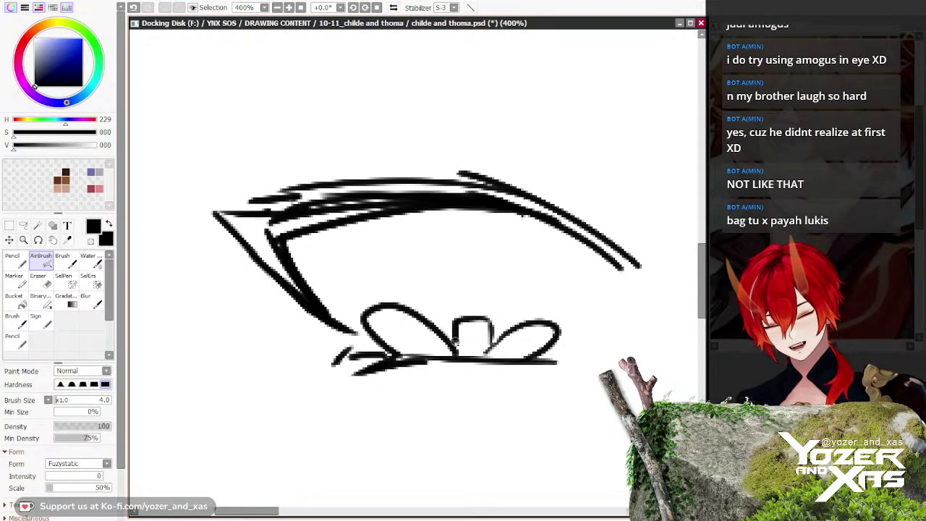
left_click_drag(410, 266, 391, 299)
mouse_move(393, 336)
left_mouse_down()
mouse_move(494, 285)
mouse_move(501, 359)
left_mouse_up()
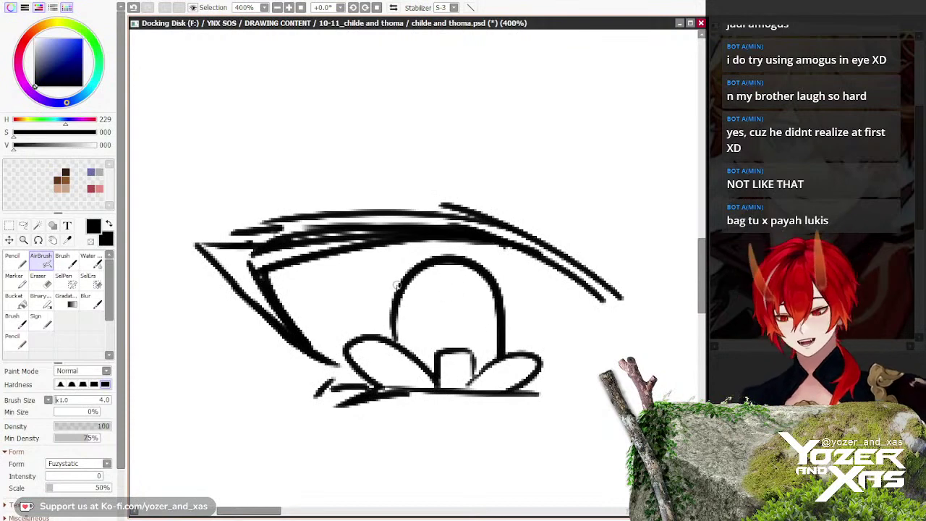
Step: Erase part of the crewmate body's side outline and draw an oval visor overlapping that side
key("e")
mouse_move(388, 295)
left_mouse_down()
mouse_move(425, 284)
mouse_move(378, 299)
mouse_move(390, 283)
left_mouse_up()
key("b")
scroll(381, 280, "down", 5)
mouse_move(292, 295)
left_mouse_down()
mouse_move(335, 324)
mouse_move(391, 322)
left_mouse_up()
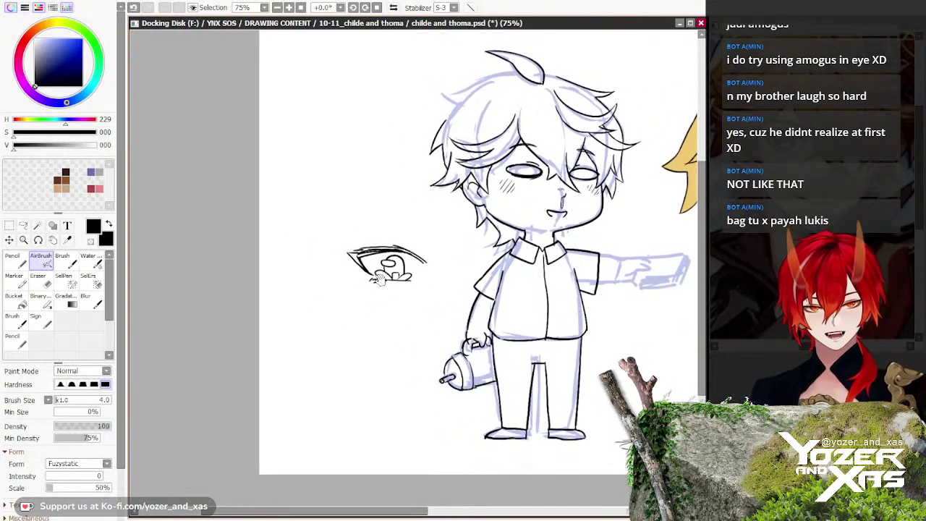
Step: Fill the body of the crewmate figure inside the doodled eye with black strokes, leaving its visor and feet white
scroll(336, 271, "up", 4)
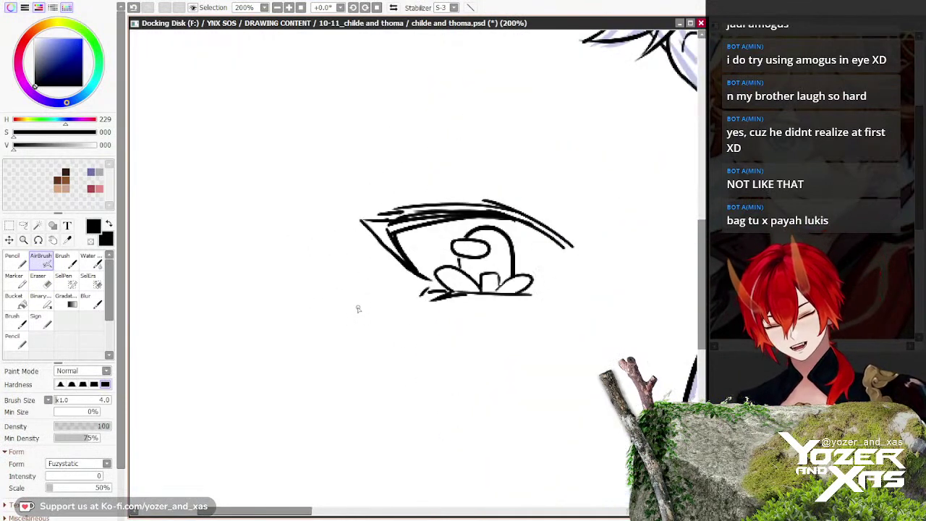
scroll(407, 267, "up", 2)
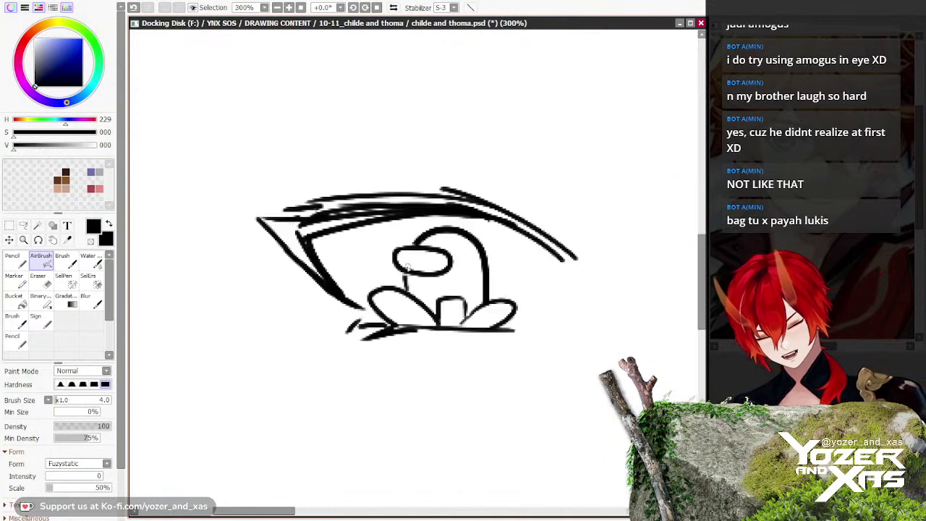
mouse_move(433, 305)
left_mouse_down()
mouse_move(466, 302)
mouse_move(441, 243)
mouse_move(470, 297)
mouse_move(434, 240)
mouse_move(445, 235)
mouse_move(477, 261)
left_mouse_up()
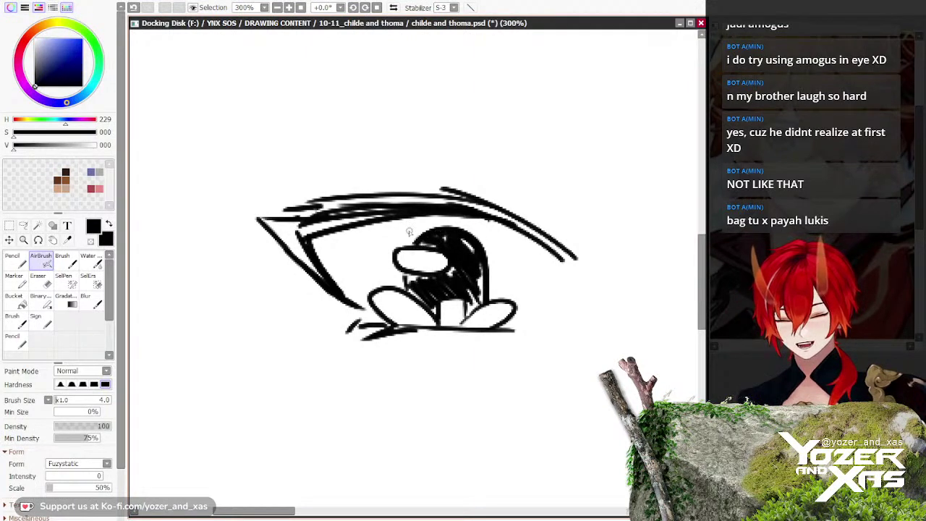
Step: Examine the filled crewmate eye doodle both up close and at a distance beside the chibi character
scroll(409, 231, "down", 4)
mouse_move(340, 304)
left_mouse_down()
mouse_move(376, 337)
mouse_move(325, 267)
left_mouse_up()
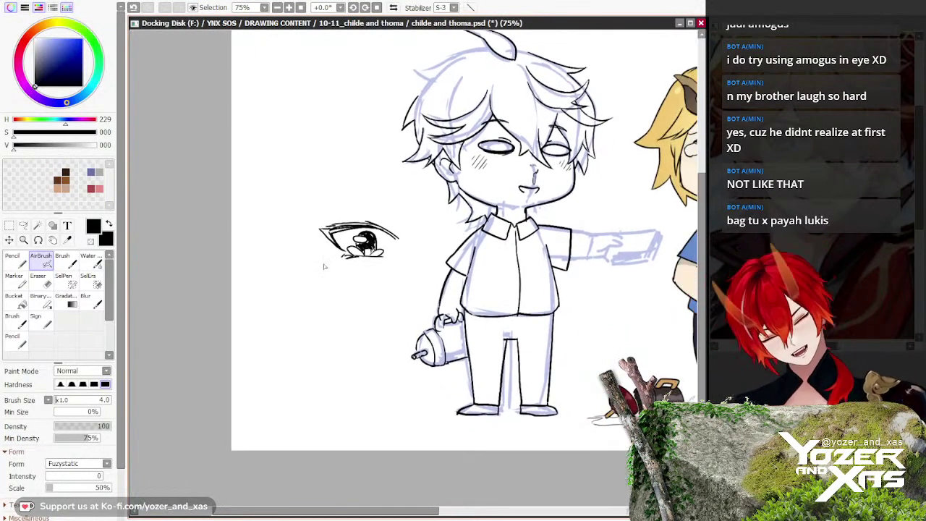
scroll(388, 211, "up", 4)
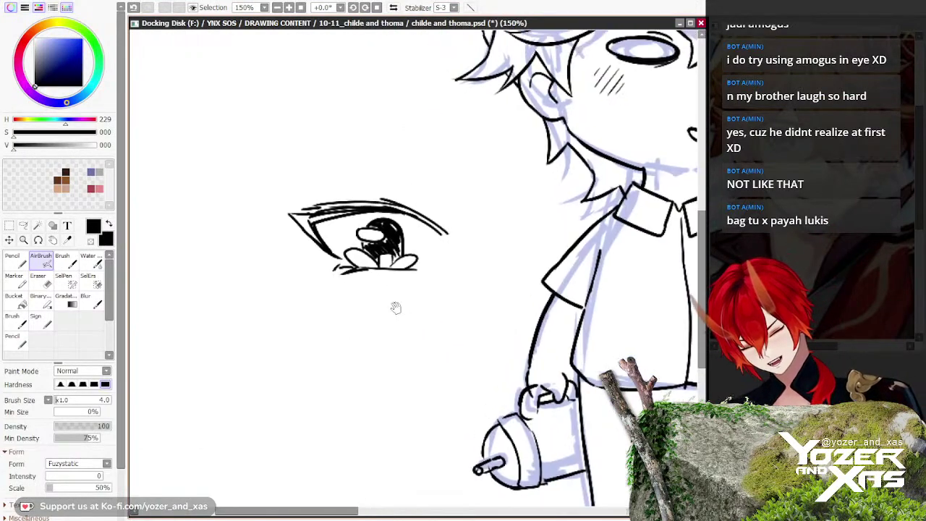
scroll(439, 313, "down", 4)
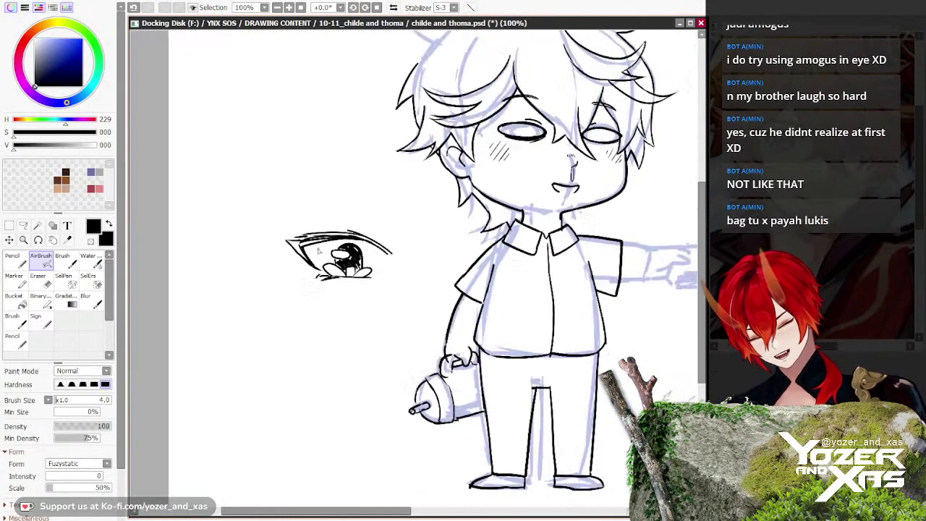
left_click_drag(276, 284, 272, 281)
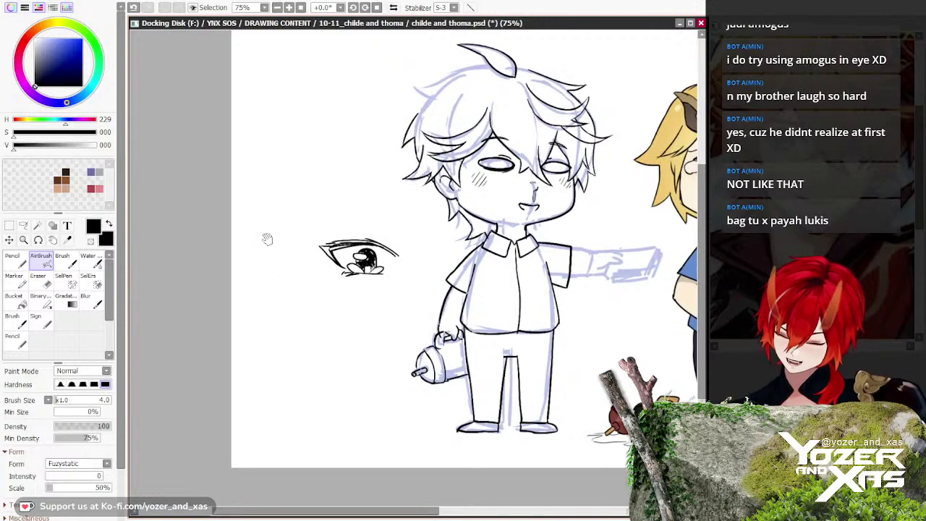
scroll(350, 294, "up", 3)
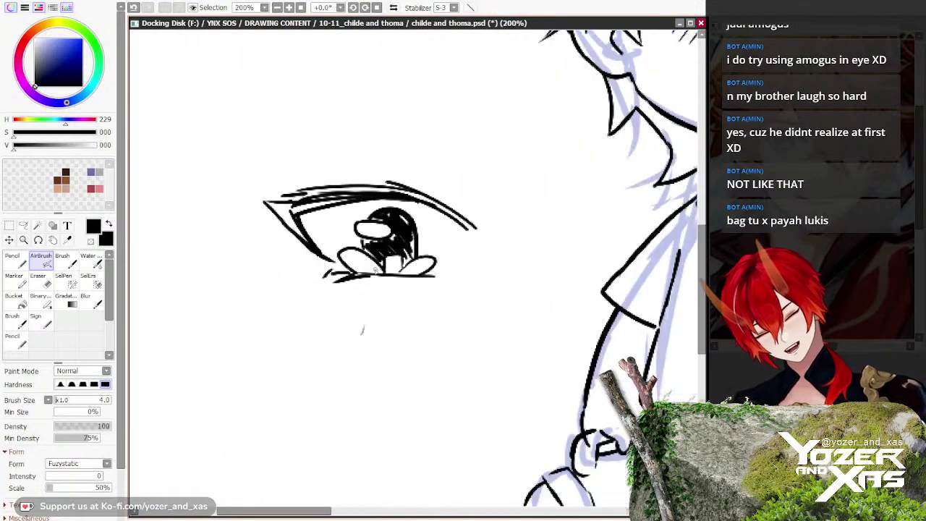
scroll(358, 293, "down", 3)
scroll(362, 289, "up", 3)
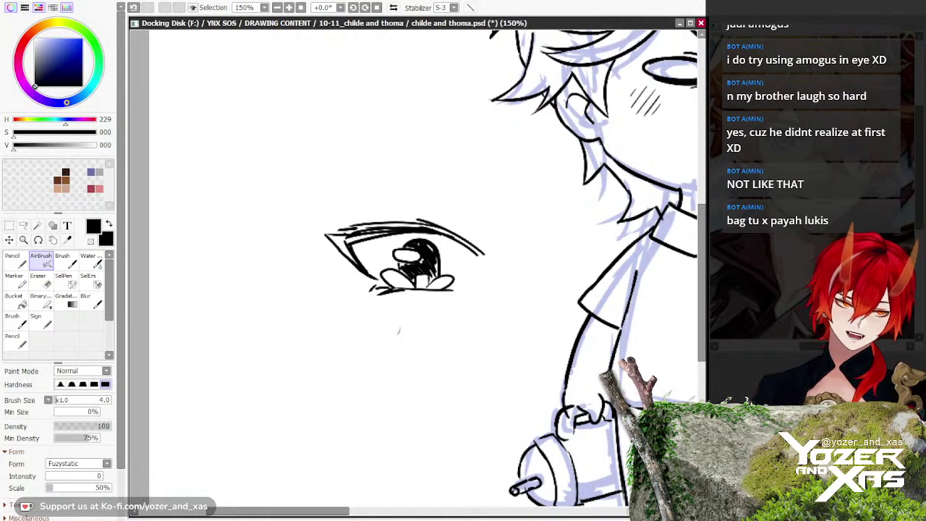
Step: Undo the crewmate figure's fill, body outline, visor, legs and feet, back to the bare eye outline
scroll(399, 330, "up", 5)
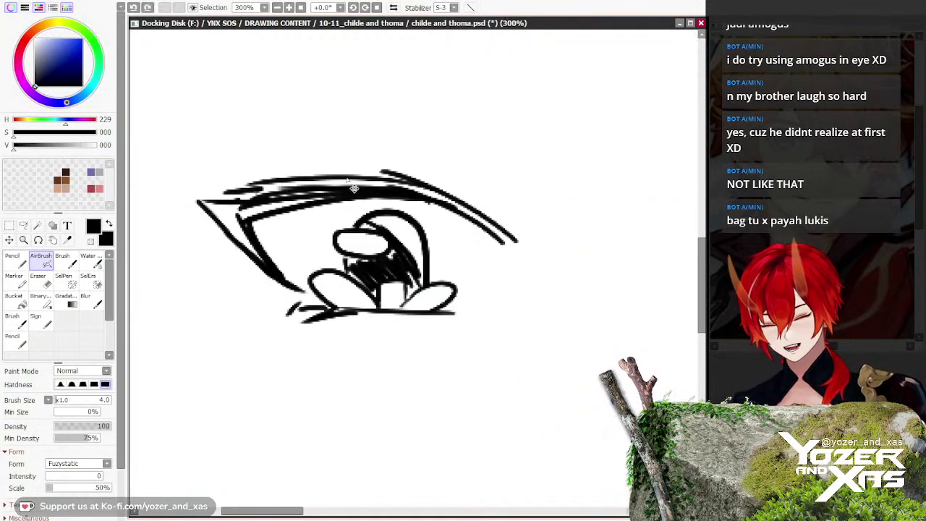
key("ctrl+z")
key("ctrl+z")
key("ctrl+z")
key("ctrl+z")
key("ctrl+z")
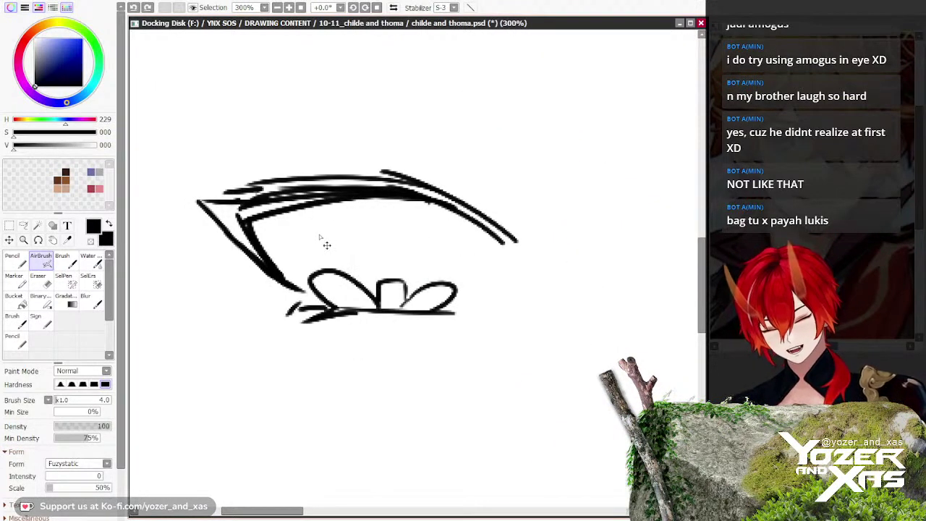
scroll(369, 237, "up", 1)
key("ctrl+z")
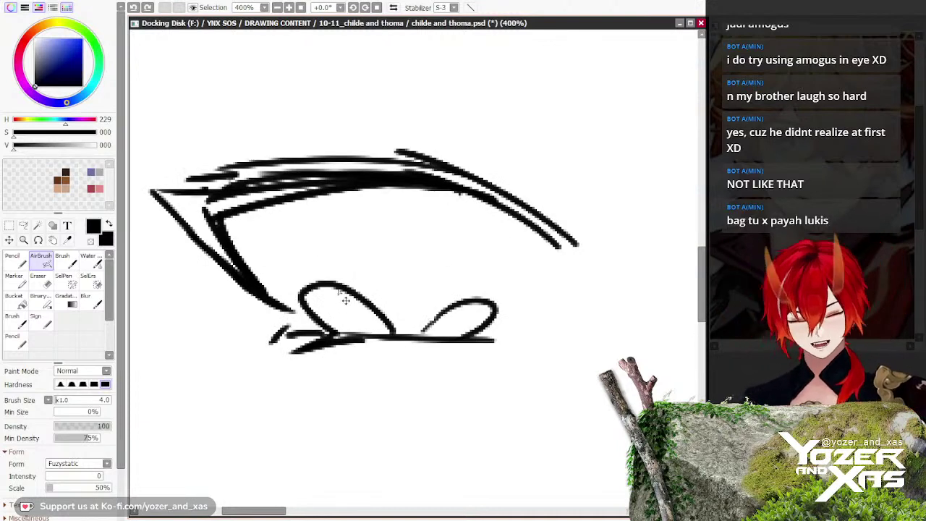
key("ctrl+z")
key("ctrl+z")
key("ctrl+z")
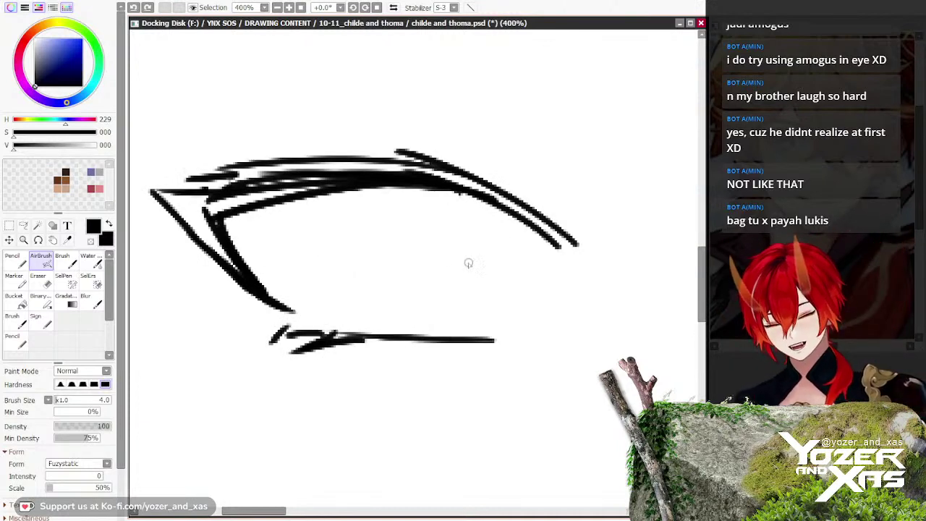
Step: Draw two low feet, a pointed leg and a rounded back on the doodled eye's lower lid line
left_click_drag(473, 344, 331, 321)
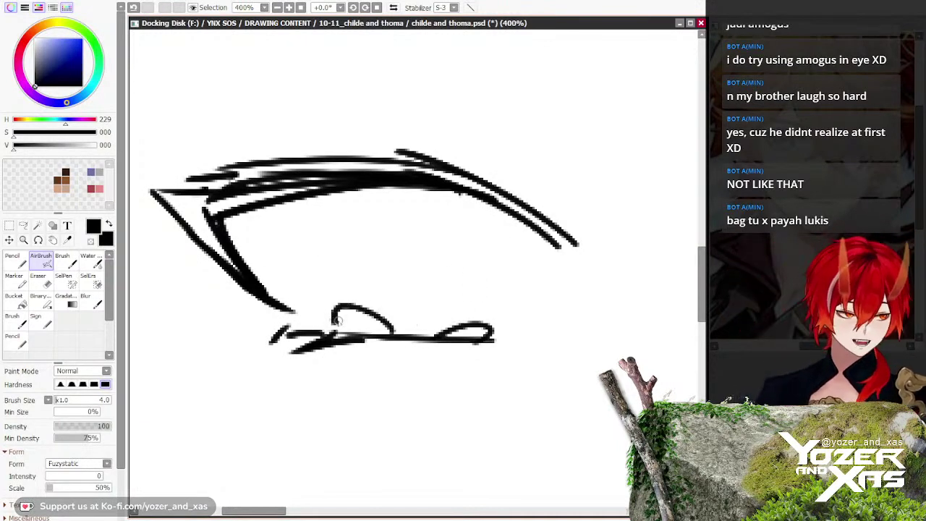
scroll(332, 357, "up", 1)
left_click_drag(332, 357, 377, 385)
mouse_move(401, 328)
left_mouse_down()
mouse_move(484, 332)
mouse_move(482, 371)
mouse_move(405, 402)
left_mouse_up()
scroll(455, 358, "up", 1)
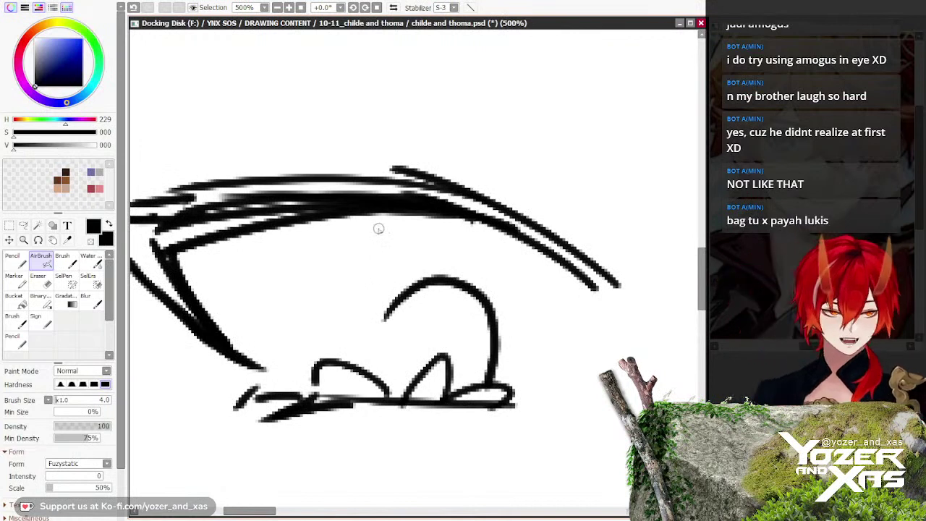
Step: Draw a domed head with an oval visor in front of the rounded back, and connect it down to the front foot
mouse_move(421, 279)
left_mouse_down()
mouse_move(413, 265)
mouse_move(354, 249)
mouse_move(304, 295)
left_mouse_up()
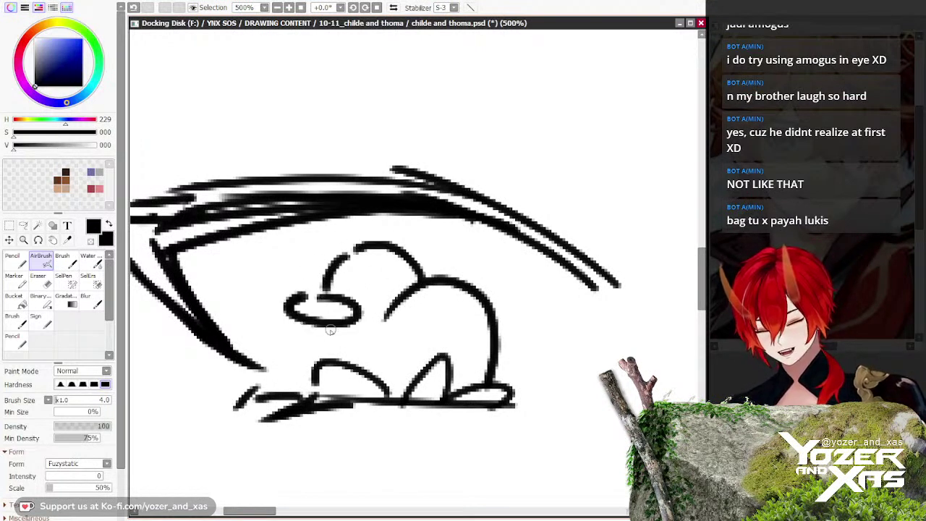
left_click_drag(330, 329, 329, 362)
scroll(269, 300, "down", 3)
mouse_move(238, 391)
left_mouse_down()
mouse_move(249, 358)
mouse_move(236, 369)
left_mouse_up()
scroll(322, 300, "up", 4)
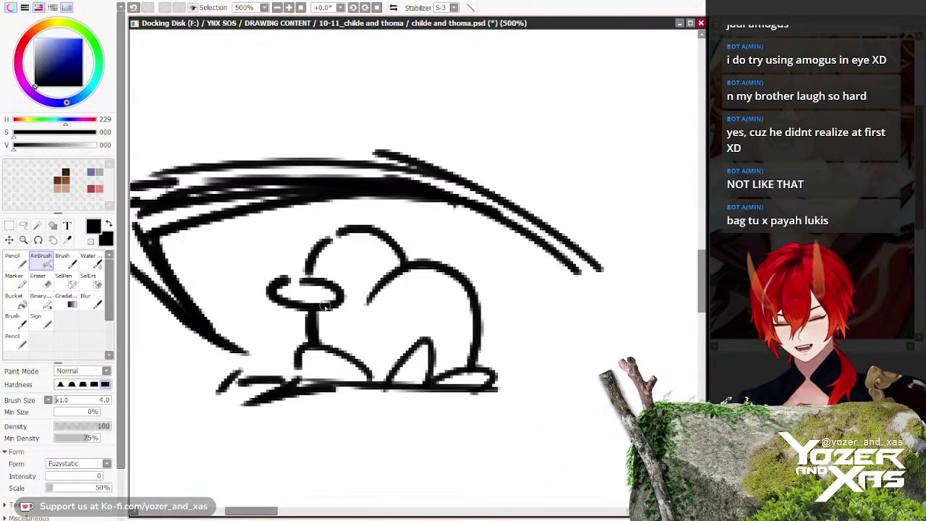
Step: Add an inner arch beneath the figure's rounded back and fill the body with dense black strokes
mouse_move(337, 334)
left_mouse_down()
mouse_move(467, 306)
mouse_move(451, 366)
mouse_move(339, 338)
mouse_move(380, 297)
mouse_move(455, 369)
left_mouse_up()
key("ctrl+z")
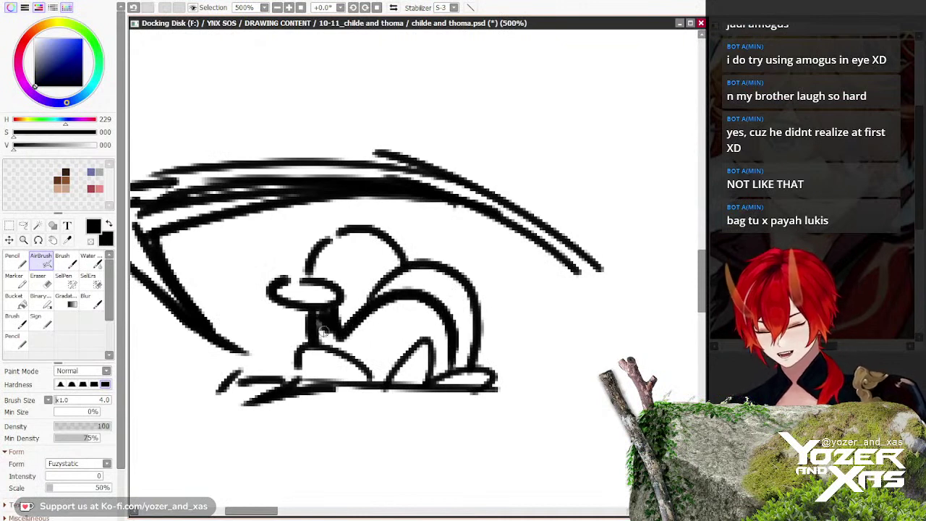
mouse_move(330, 340)
left_mouse_down()
mouse_move(365, 318)
mouse_move(436, 344)
mouse_move(438, 331)
mouse_move(452, 338)
mouse_move(442, 368)
mouse_move(422, 343)
mouse_move(451, 340)
mouse_move(468, 357)
mouse_move(391, 280)
mouse_move(466, 336)
mouse_move(411, 274)
mouse_move(472, 336)
mouse_move(424, 272)
mouse_move(463, 311)
left_mouse_up()
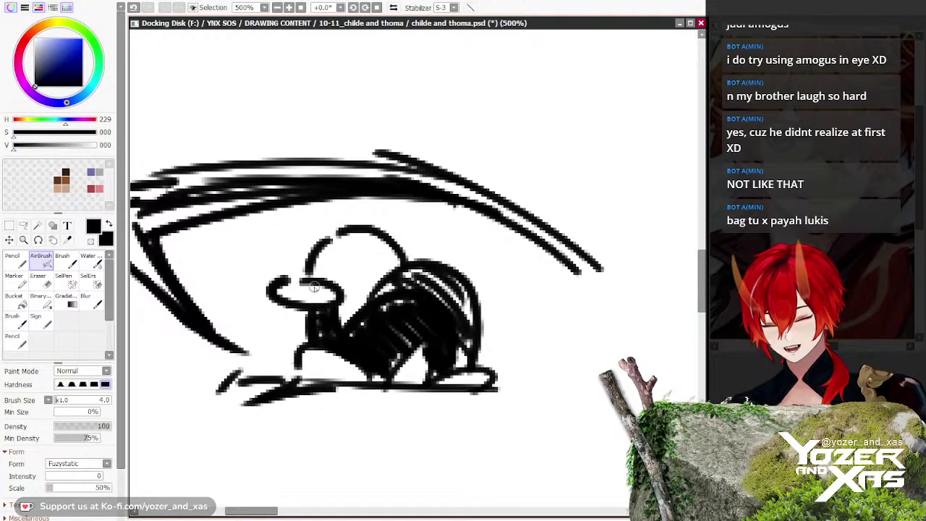
Step: Shade the figure's domed head with diagonal black hatching
left_click_drag(315, 269, 357, 295)
left_click_drag(320, 258, 380, 293)
mouse_move(324, 242)
left_mouse_down()
mouse_move(381, 282)
mouse_move(390, 271)
left_mouse_up()
left_click_drag(349, 233, 398, 263)
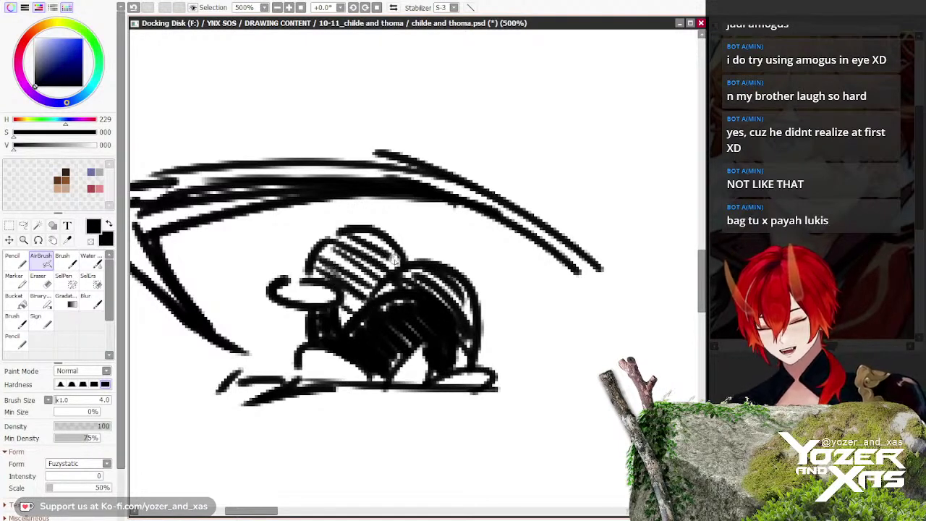
scroll(282, 210, "down", 2)
scroll(227, 289, "down", 4)
left_click_drag(243, 348, 308, 330)
scroll(343, 269, "up", 6)
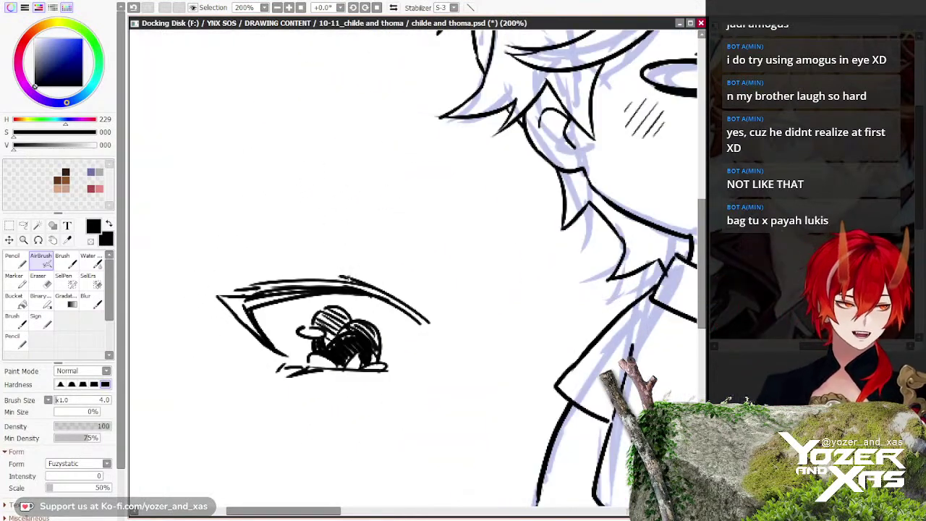
Step: Draw a wider arc around the figure's head, hatch inside it, and erase a thin gap between head and back
scroll(351, 325, "up", 1)
mouse_move(357, 350)
left_mouse_down()
mouse_move(327, 310)
mouse_move(246, 319)
left_mouse_up()
key("ctrl+z")
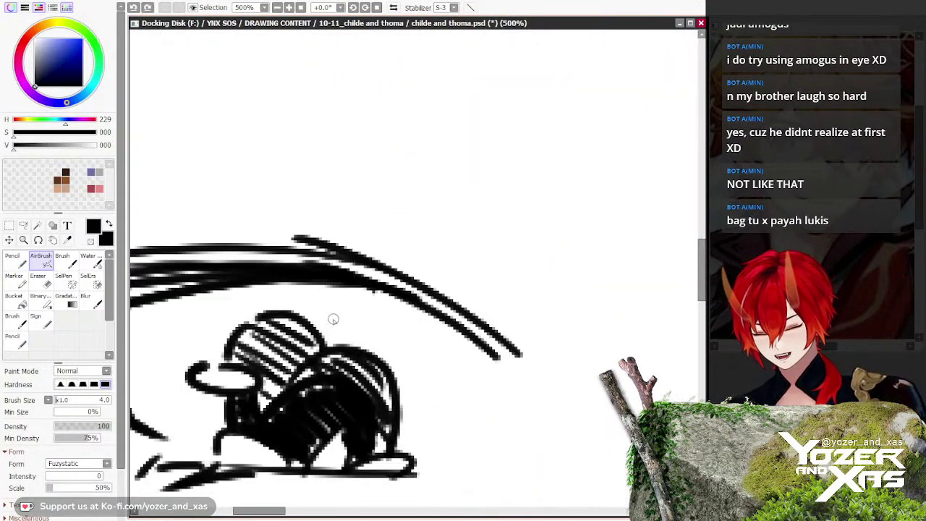
left_click_drag(362, 340, 245, 319)
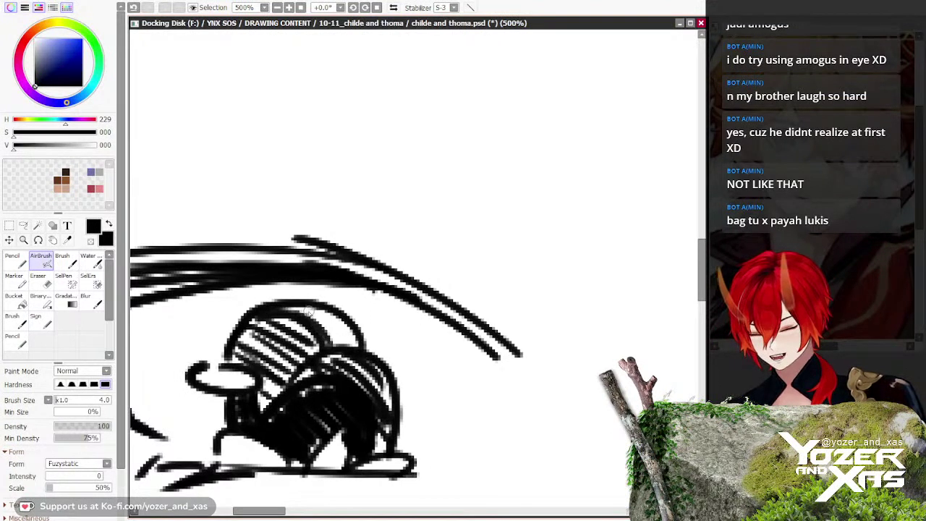
key("e")
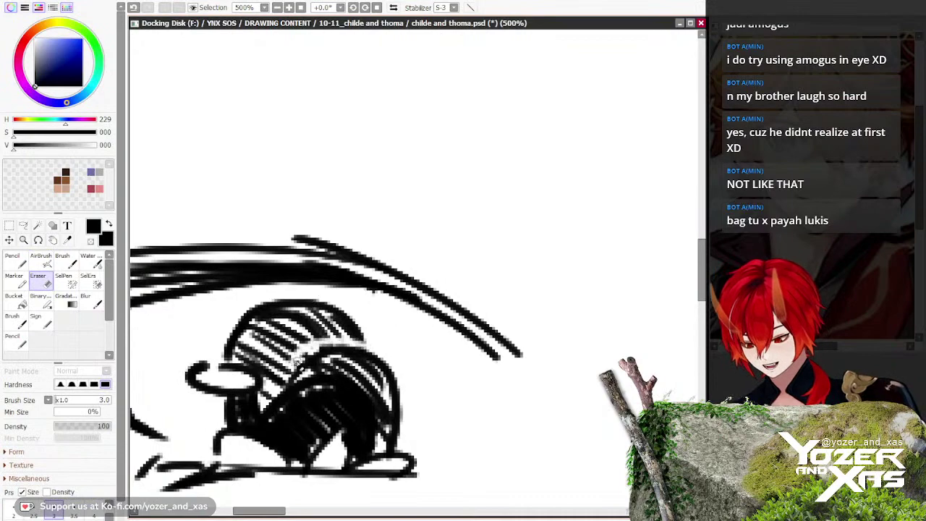
Step: Lasso the whole eye doodle beside the chibi character, delete it and clear the selection
scroll(282, 372, "down", 5)
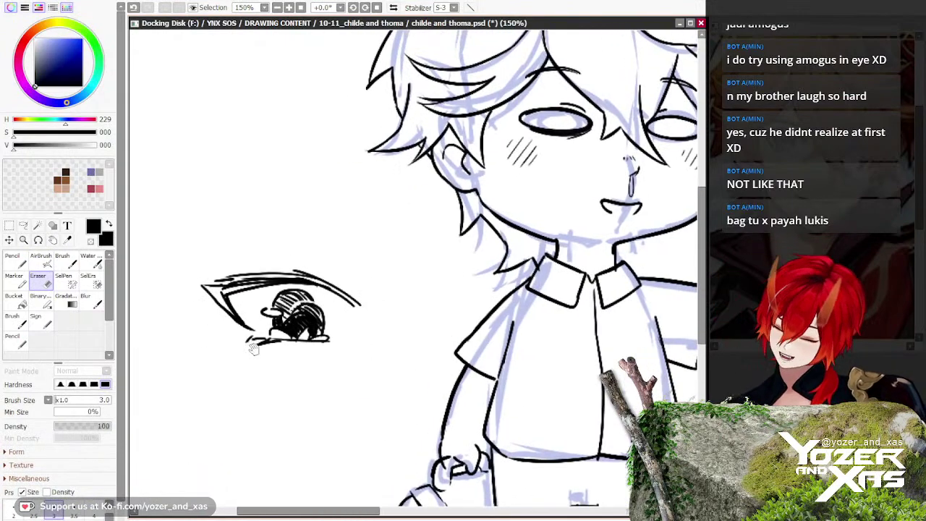
left_click_drag(248, 330, 253, 300)
scroll(254, 299, "down", 1)
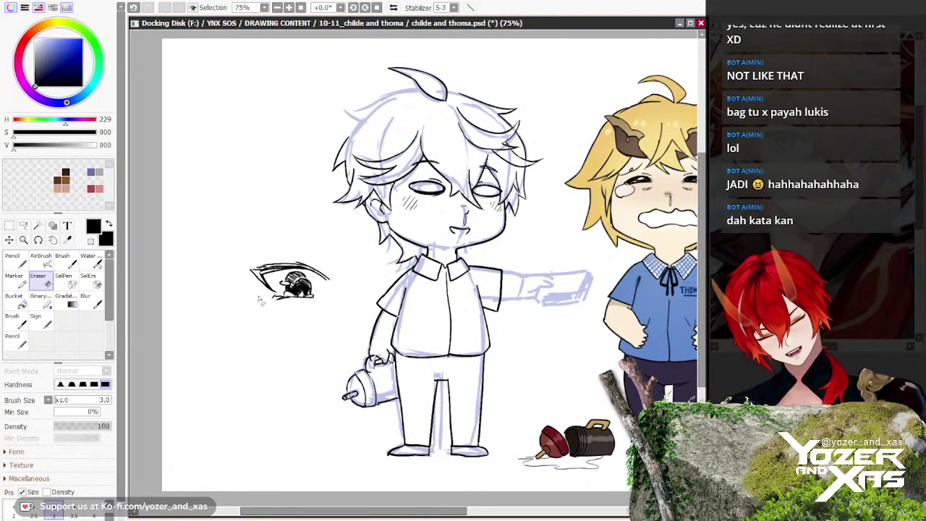
scroll(307, 286, "up", 4)
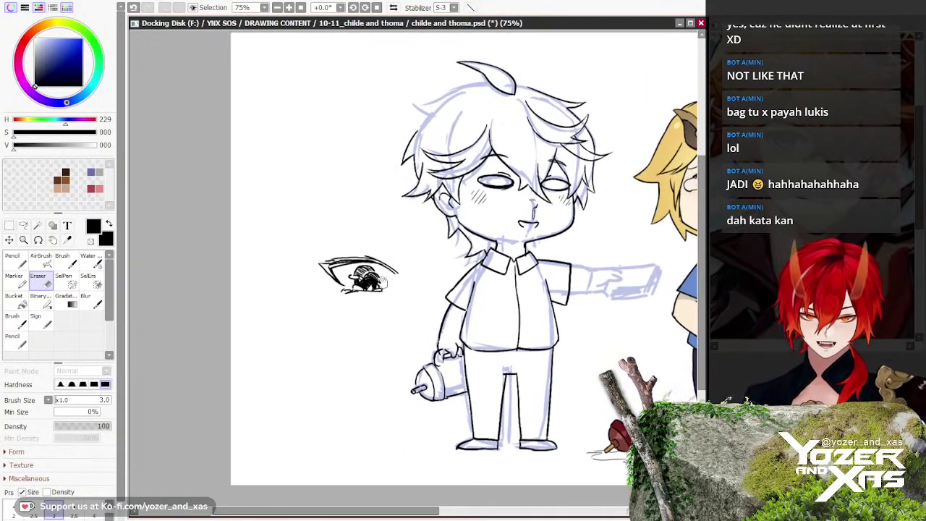
scroll(376, 266, "up", 1)
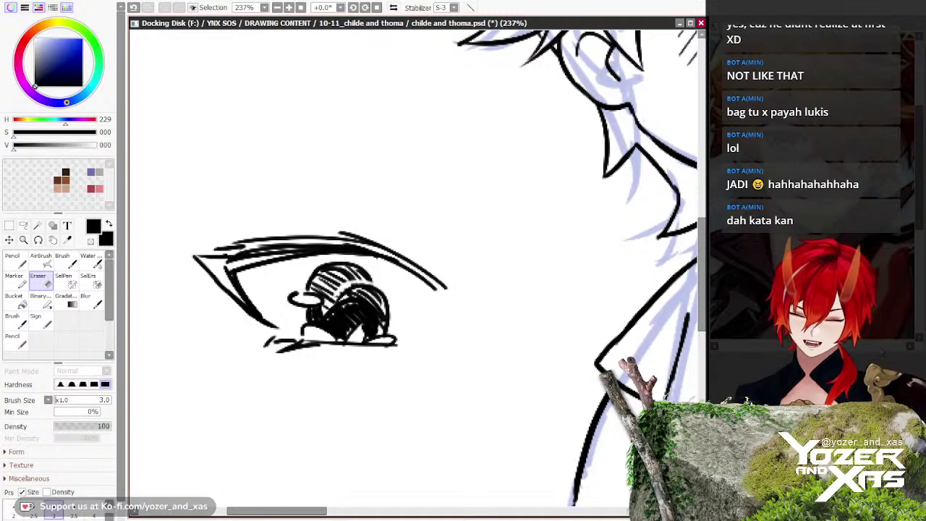
key("a")
mouse_move(308, 205)
left_mouse_down()
mouse_move(386, 450)
mouse_move(186, 172)
left_mouse_up()
key("Delete")
key("ctrl+d")
scroll(413, 328, "down", 7)
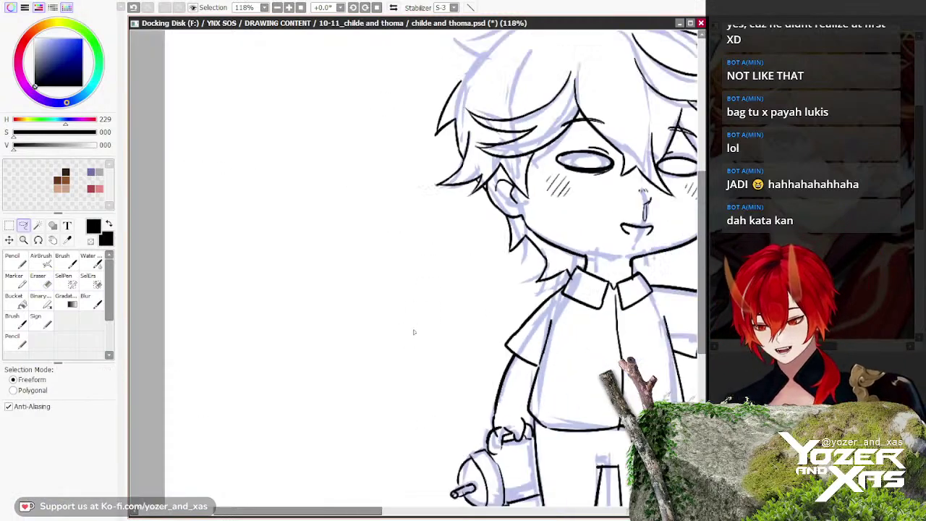
Step: Lasso the character's eye nearest the ear, rotate it slightly counterclockwise with a freeform transform, adjust its position and deselect
left_click_drag(506, 267, 375, 328)
scroll(381, 330, "up", 3)
scroll(380, 291, "up", 3)
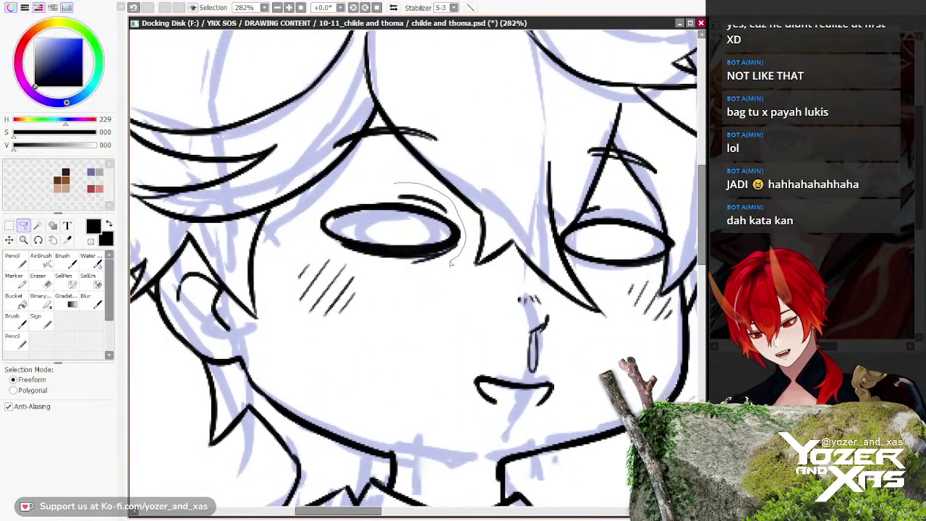
mouse_move(334, 254)
left_mouse_down()
mouse_move(338, 207)
mouse_move(379, 232)
left_mouse_up()
key("ctrl+t")
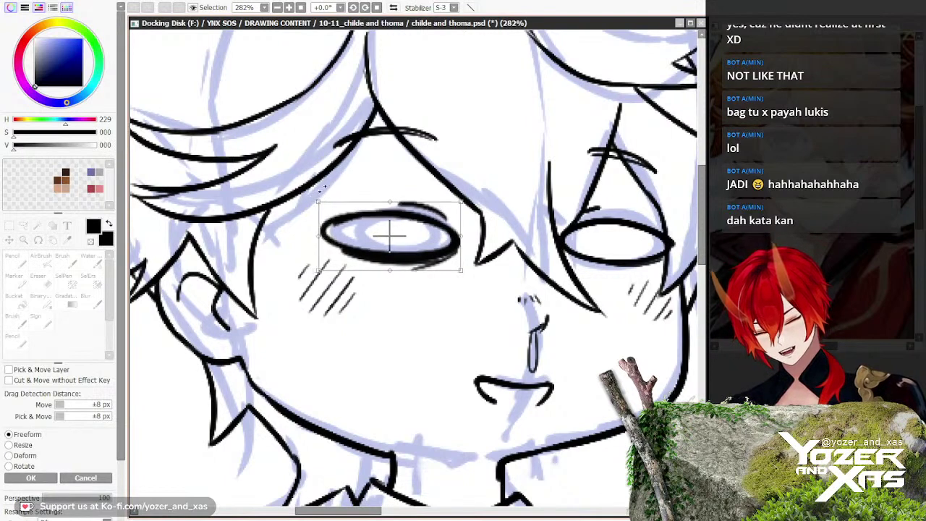
key("Escape")
key("ctrl+t")
left_click_drag(294, 199, 298, 207)
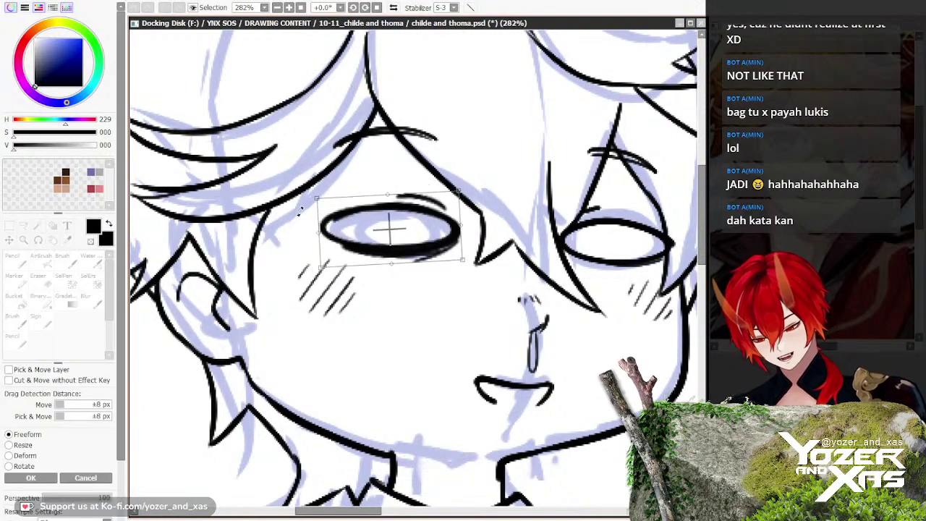
left_click_drag(378, 225, 376, 231)
key("Return")
key("ctrl+d")
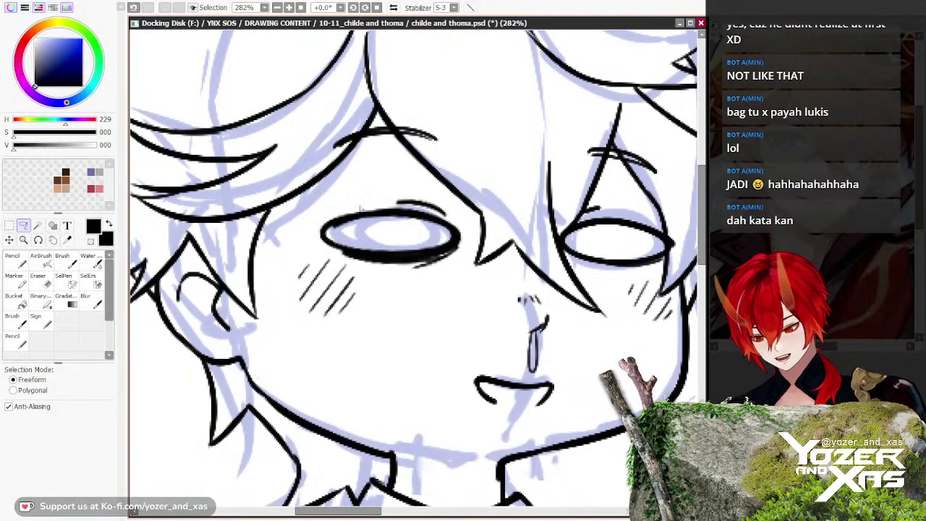
Step: Switch back to the AirBrush for the character's line art
scroll(331, 306, "down", 2)
scroll(307, 313, "down", 1)
left_click_drag(306, 312, 376, 281)
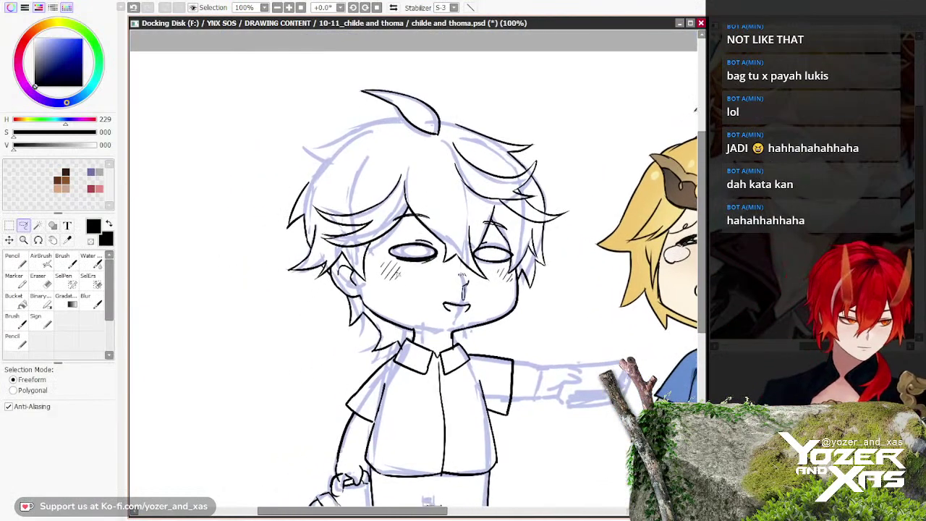
key("ctrl")
key("b")
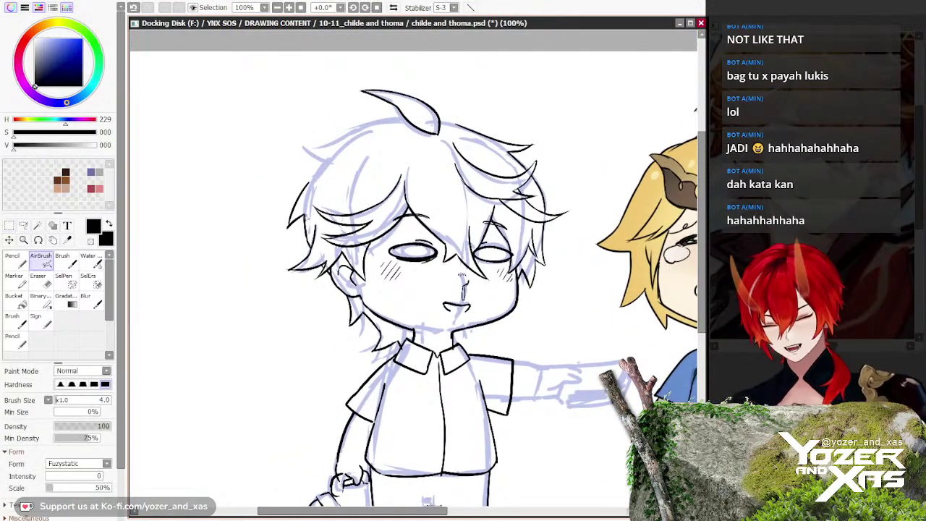
Step: Ink the hair outline from the base of the cowlick to the pointed side tuft and down to the side lock
left_click_drag(306, 264, 370, 318)
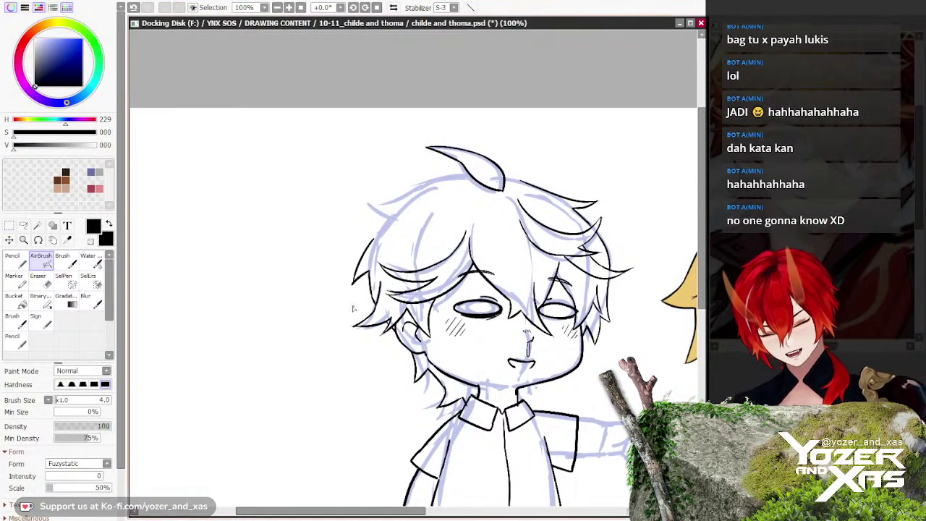
mouse_move(364, 246)
left_mouse_down()
mouse_move(341, 261)
mouse_move(334, 322)
left_mouse_up()
scroll(390, 270, "up", 2)
left_click_drag(393, 244, 323, 210)
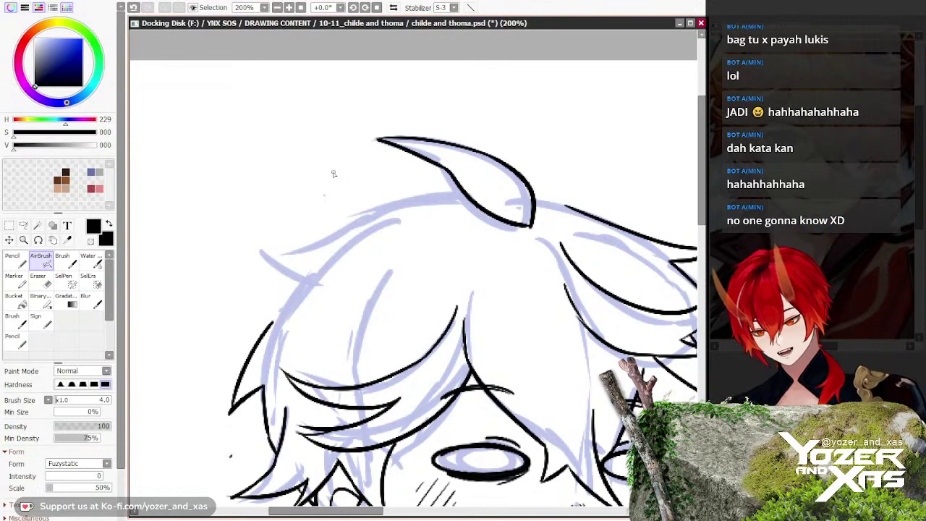
scroll(554, 210, "up", 2)
left_click_drag(215, 168, 367, 130)
mouse_move(536, 143)
left_mouse_down()
mouse_move(358, 203)
mouse_move(301, 250)
left_mouse_up()
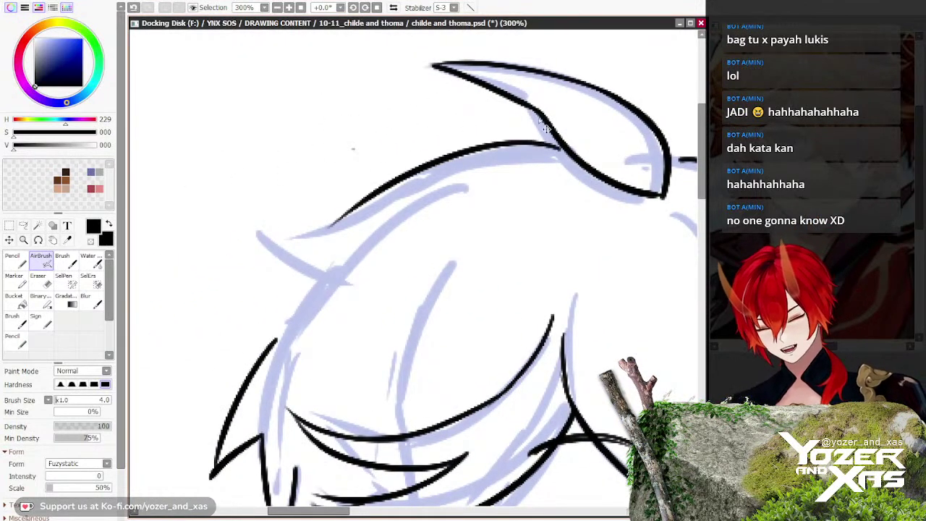
key("ctrl+z")
mouse_move(554, 138)
left_mouse_down()
mouse_move(305, 233)
mouse_move(366, 190)
mouse_move(360, 211)
mouse_move(311, 232)
mouse_move(232, 219)
mouse_move(312, 283)
mouse_move(297, 285)
mouse_move(304, 267)
mouse_move(324, 280)
mouse_move(265, 349)
left_mouse_up()
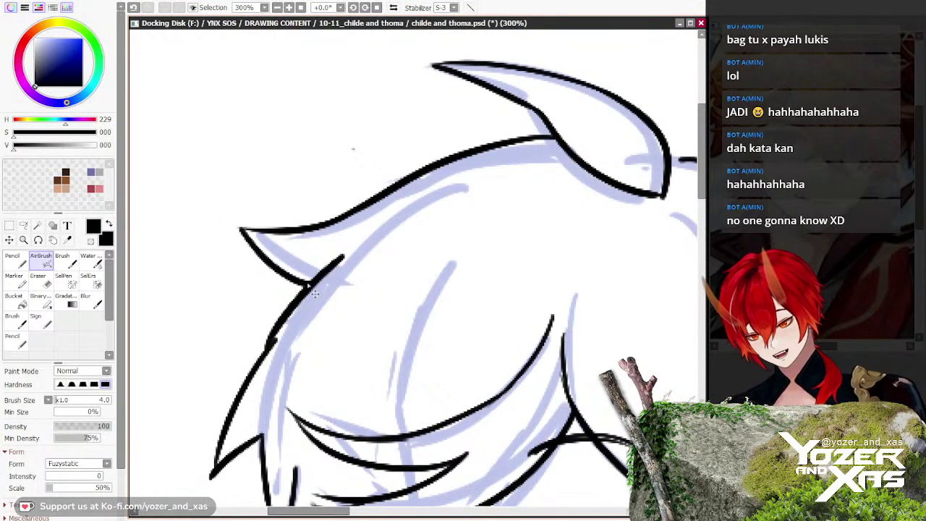
key("ctrl+z")
mouse_move(341, 257)
left_mouse_down()
mouse_move(276, 334)
mouse_move(312, 306)
mouse_move(325, 364)
left_mouse_up()
Step: Ink the upper edge of the outstretched forearm from the sleeve cuff to the wrist
scroll(270, 229, "down", 2)
scroll(258, 197, "down", 1)
scroll(335, 256, "up", 1)
scroll(323, 228, "down", 2)
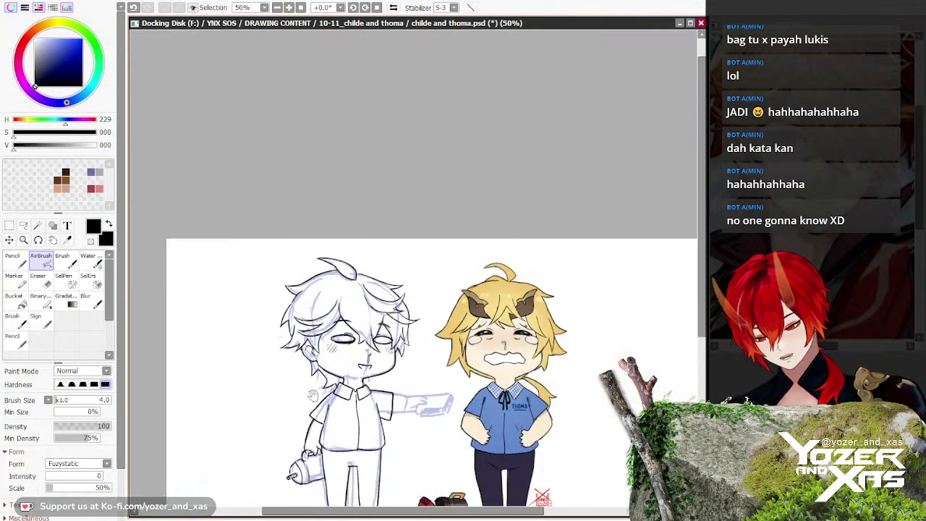
left_click_drag(305, 253, 332, 254)
scroll(385, 314, "up", 1)
scroll(385, 315, "up", 1)
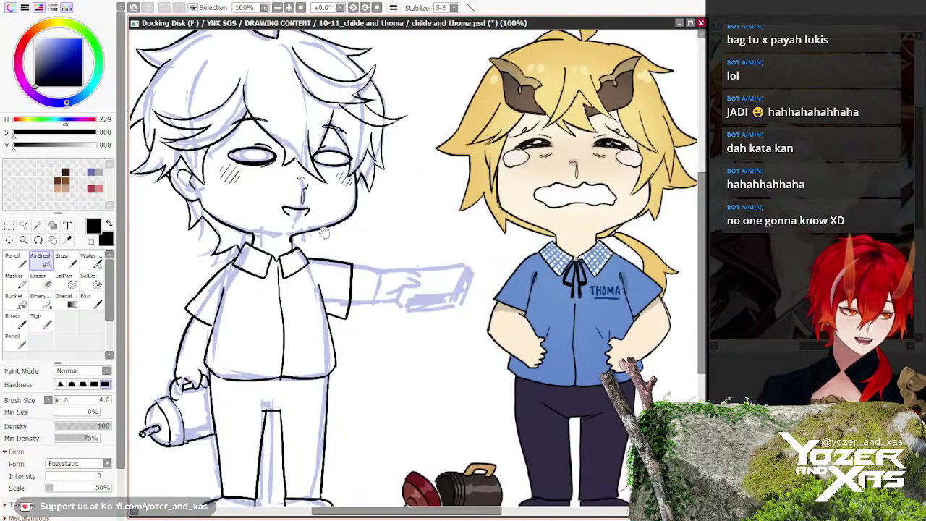
scroll(314, 294, "up", 4)
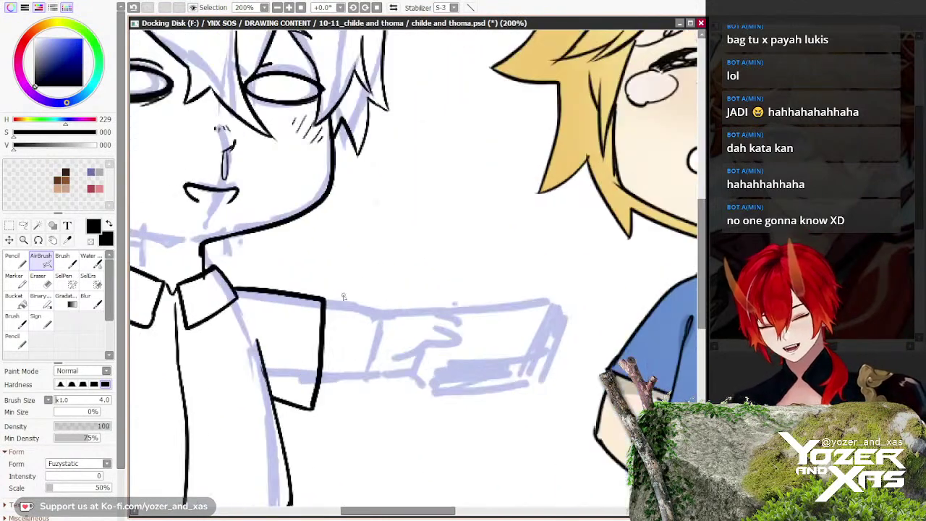
left_click_drag(238, 235, 351, 264)
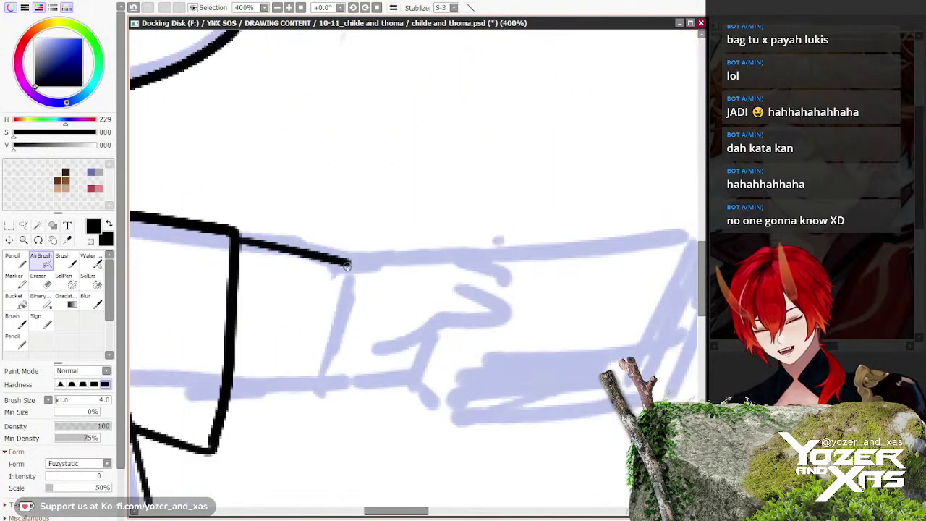
scroll(346, 266, "up", 2)
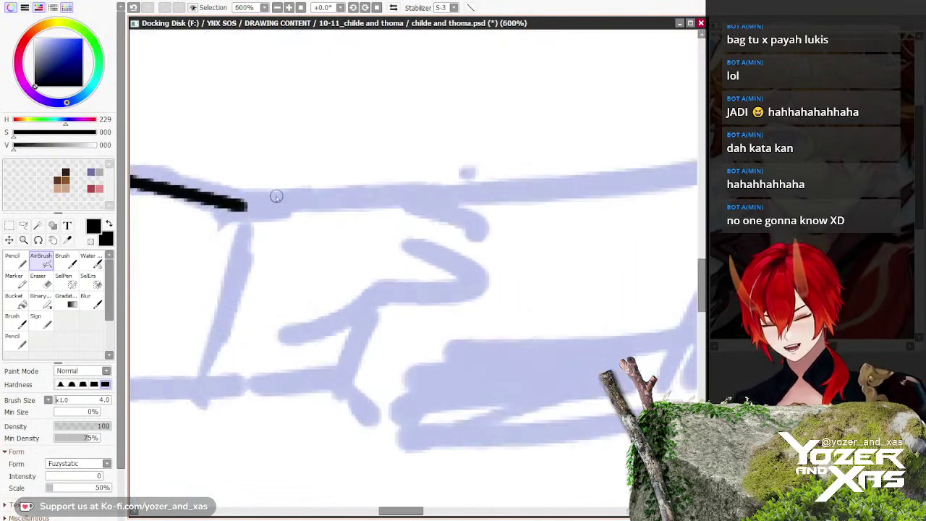
Step: Ink the back of the hand and the thumb, with a tapered crease beneath it
mouse_move(276, 196)
left_mouse_down()
mouse_move(390, 198)
mouse_move(479, 262)
mouse_move(412, 261)
left_mouse_up()
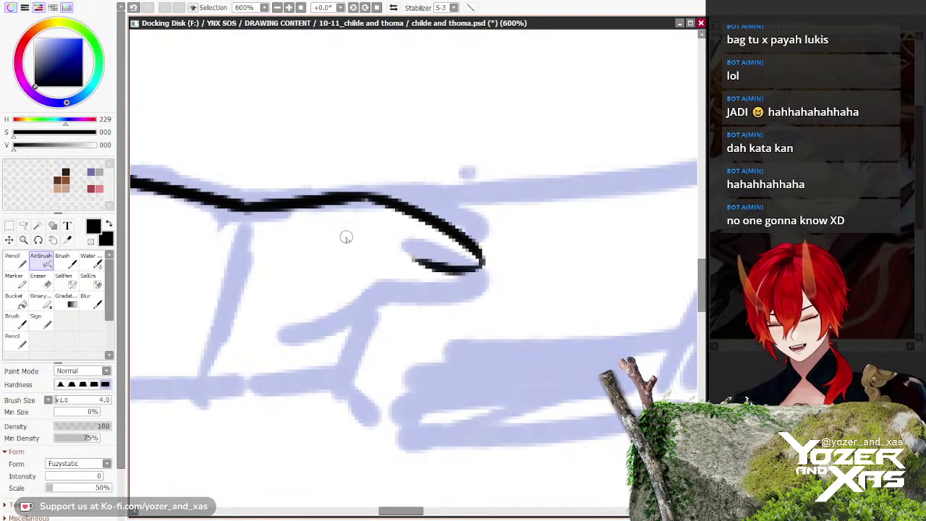
left_click_drag(346, 237, 404, 239)
mouse_move(469, 261)
left_mouse_down()
mouse_move(410, 299)
mouse_move(361, 302)
left_mouse_up()
left_click_drag(296, 320, 420, 287)
Step: Ink the forearm's lower edge through the wrist and add the short palm line below the thumb
left_click_drag(253, 357, 429, 345)
left_click_drag(392, 293, 248, 259)
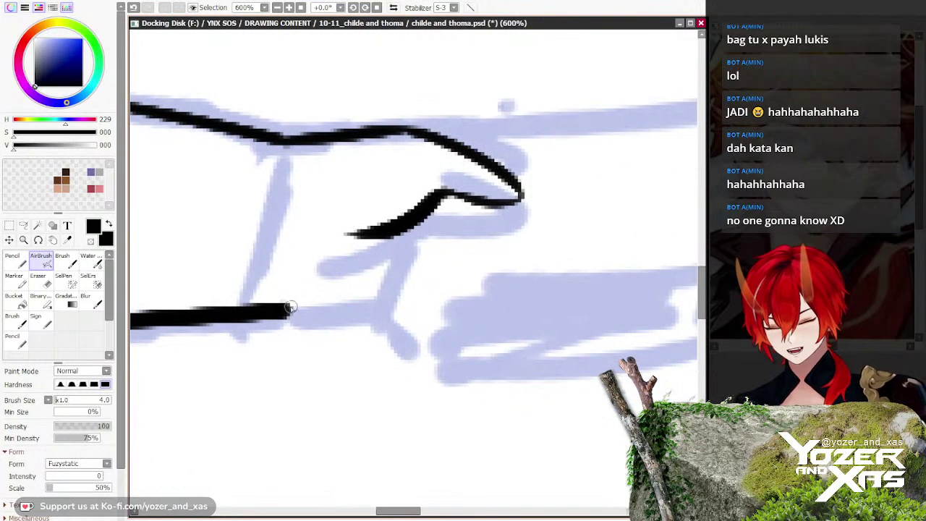
left_click_drag(288, 310, 391, 330)
scroll(355, 300, "down", 2)
left_click_drag(345, 362, 341, 350)
scroll(373, 284, "up", 1)
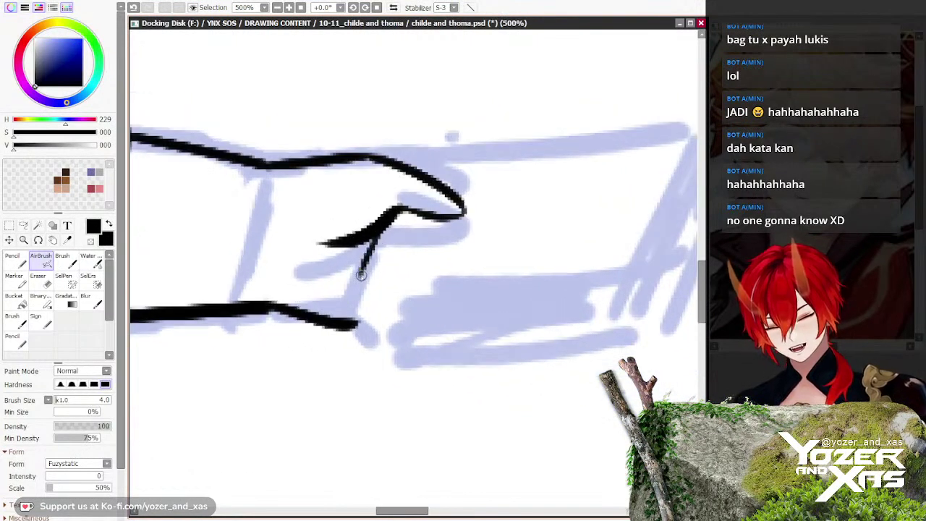
Step: Ink the front sheet of paper in the hand, with its outer end curling upward and a curved lower corner
scroll(279, 248, "down", 4)
left_click_drag(248, 418, 327, 395)
scroll(325, 296, "up", 2)
left_click_drag(307, 302, 515, 288)
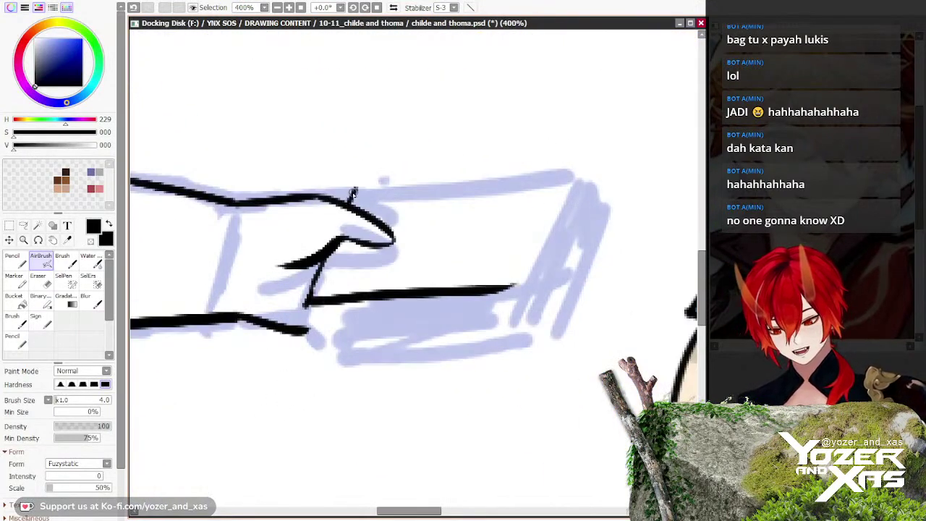
mouse_move(354, 192)
left_mouse_down()
mouse_move(530, 166)
mouse_move(499, 175)
mouse_move(554, 154)
left_mouse_up()
mouse_move(554, 155)
left_mouse_down()
mouse_move(549, 221)
mouse_move(496, 266)
mouse_move(431, 291)
left_mouse_up()
key("ctrl+z")
left_click_drag(556, 156, 551, 248)
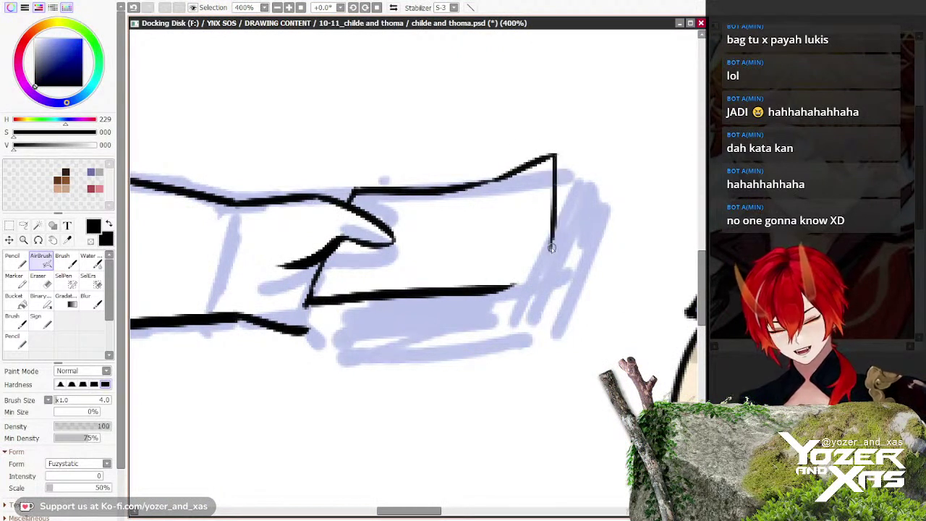
left_click_drag(510, 273, 448, 286)
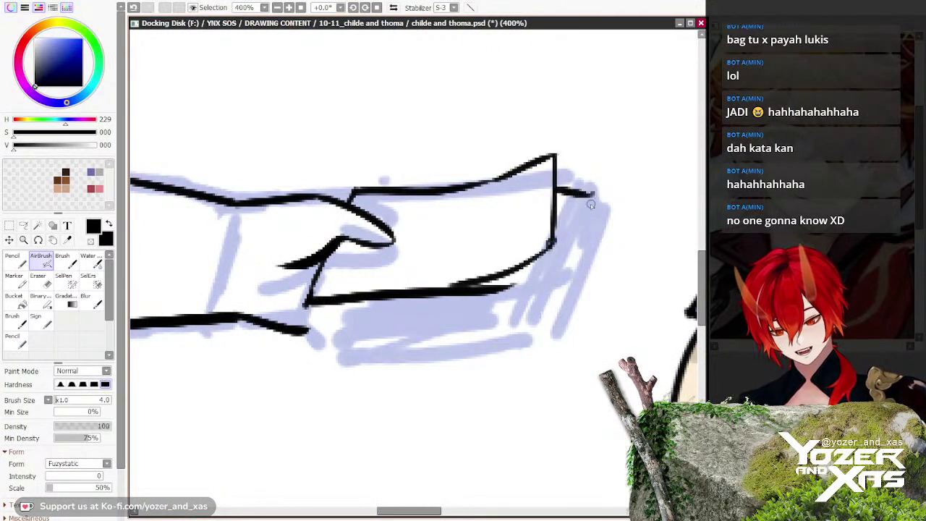
Step: Ink the second sheet's edges behind the front one and the stacked sheets curving below it
left_click_drag(592, 193, 576, 304)
key("ctrl+z")
left_click_drag(498, 290, 575, 298)
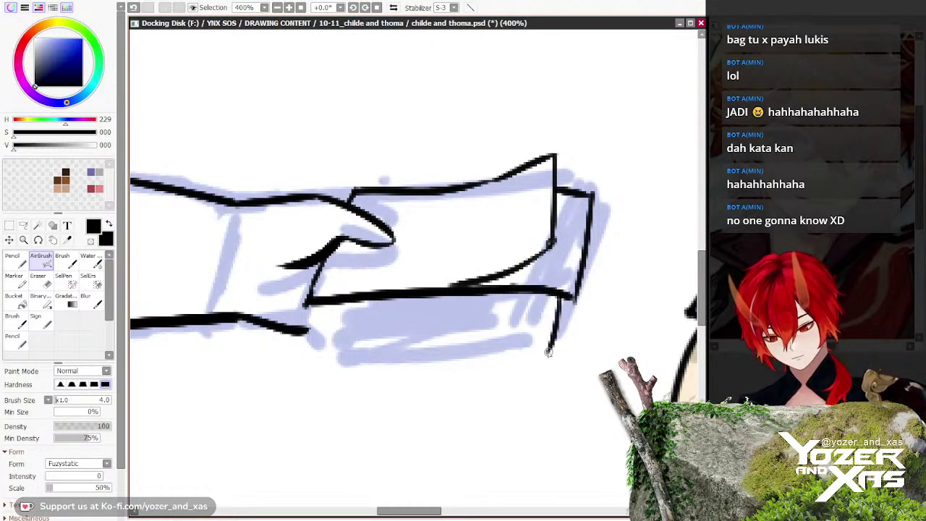
mouse_move(548, 349)
left_mouse_down()
mouse_move(372, 308)
mouse_move(329, 313)
left_mouse_up()
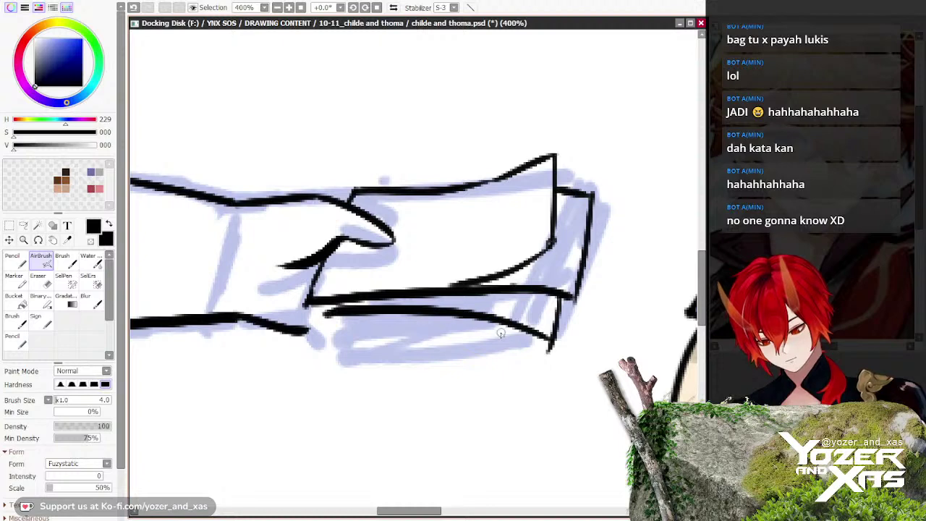
left_click_drag(530, 341, 335, 340)
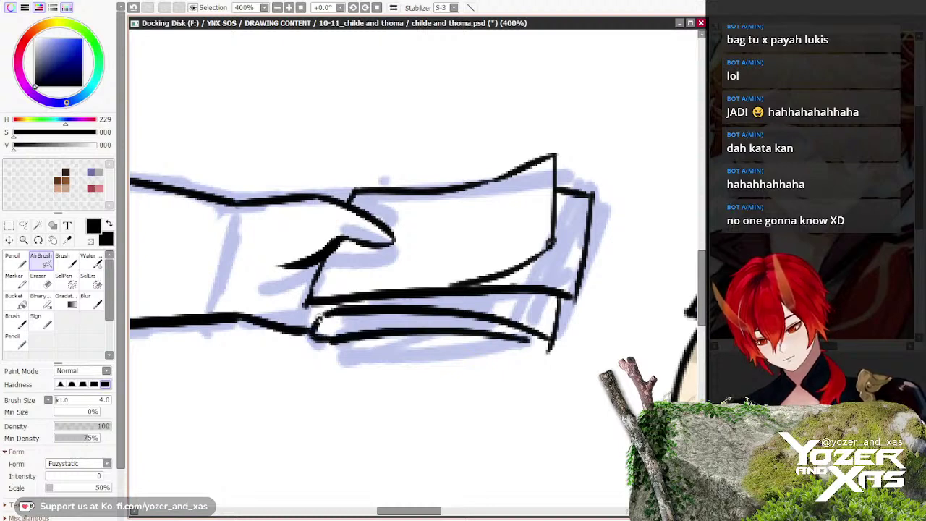
Step: Hide the blue sketch under the line art and enlarge the character reference in the other open image
scroll(301, 332, "down", 6)
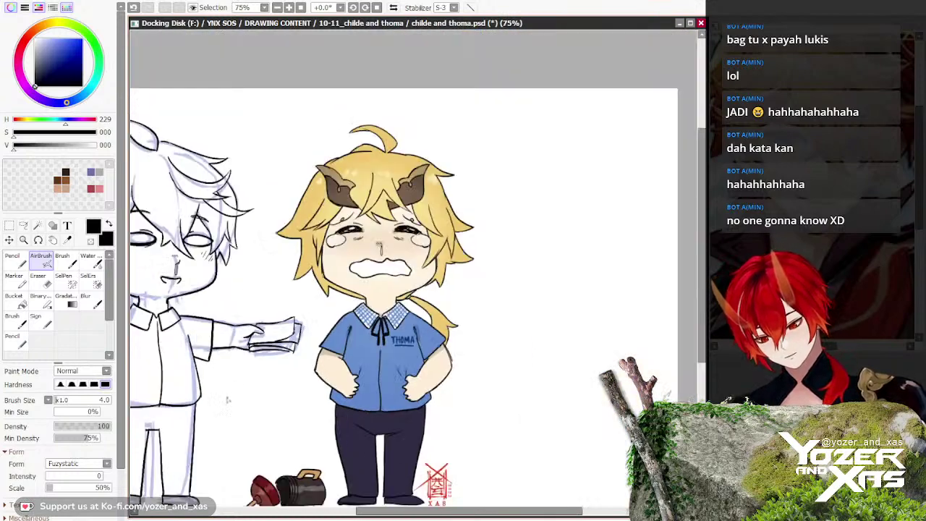
mouse_move(225, 362)
left_mouse_down()
mouse_move(246, 372)
mouse_move(239, 368)
left_mouse_up()
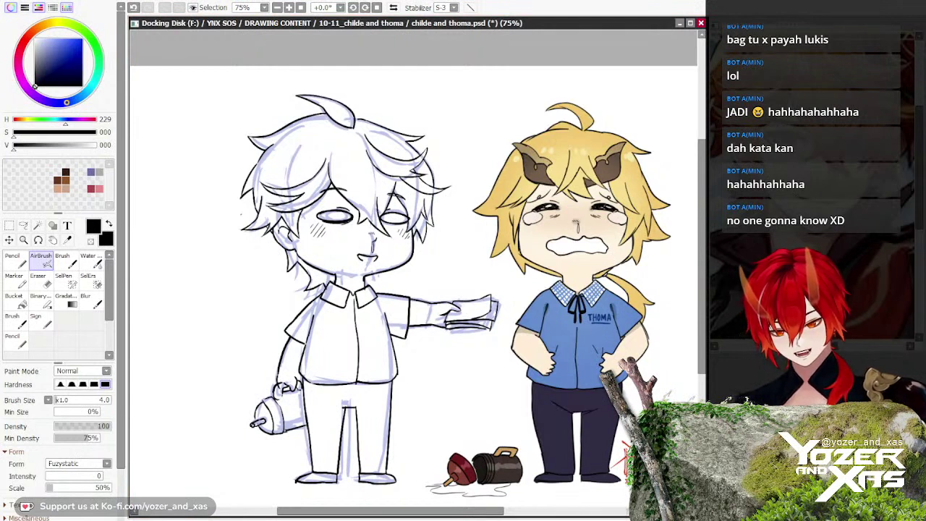
key("ctrl+Tab")
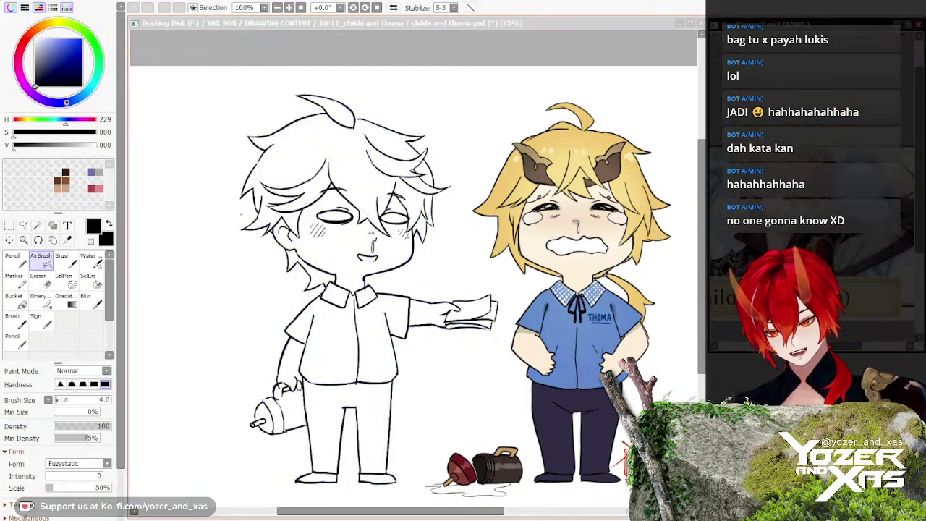
scroll(809, 188, "up", 2)
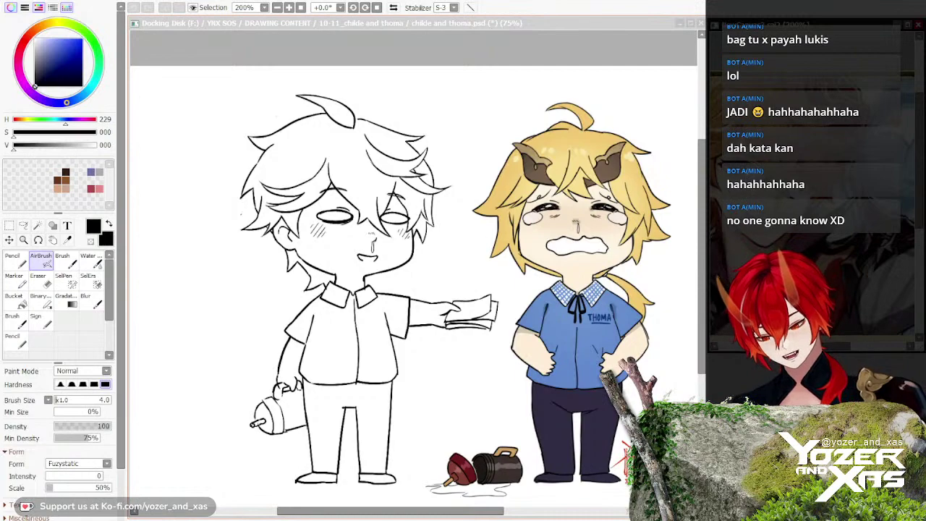
Step: Ink a fuller head outline between the hair tufts on the side facing the blond character
scroll(430, 152, "up", 3)
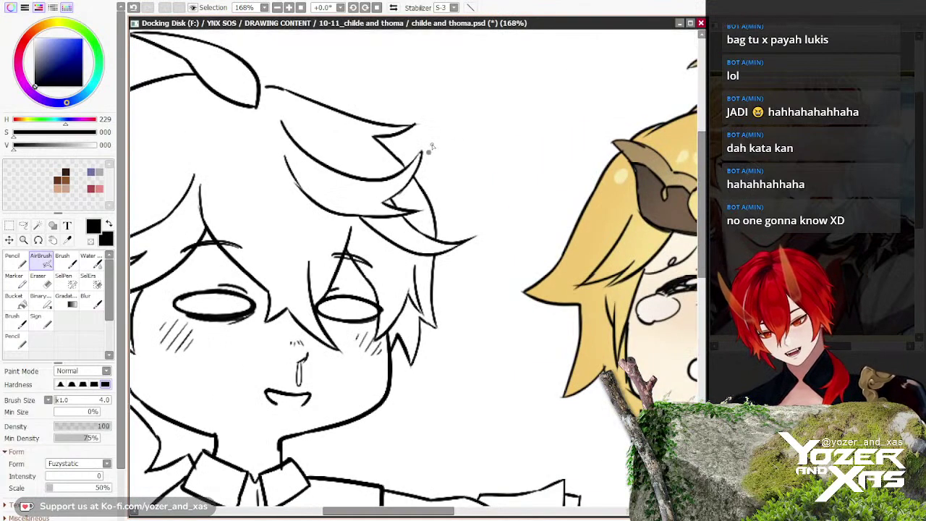
scroll(431, 149, "up", 5)
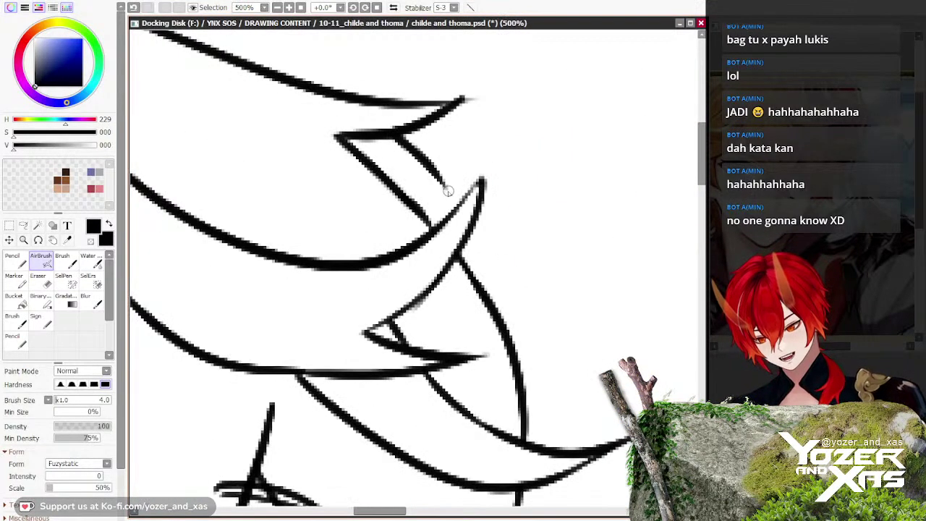
left_click_drag(473, 233, 515, 358)
Step: Erase the old inner outline segments between the side hair tufts, enlarging the Eraser to size 8
key("e")
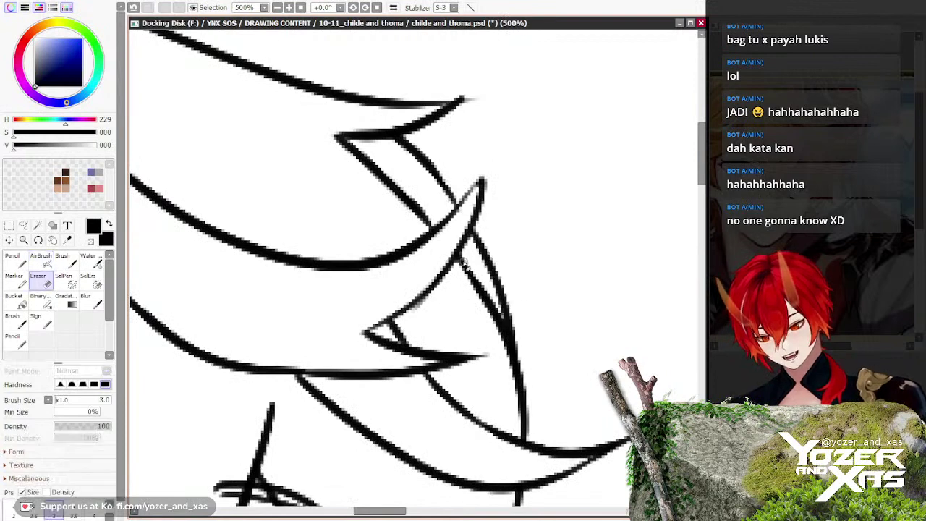
key("bracketright")
key("bracketright")
key("bracketright")
key("bracketright")
key("bracketright")
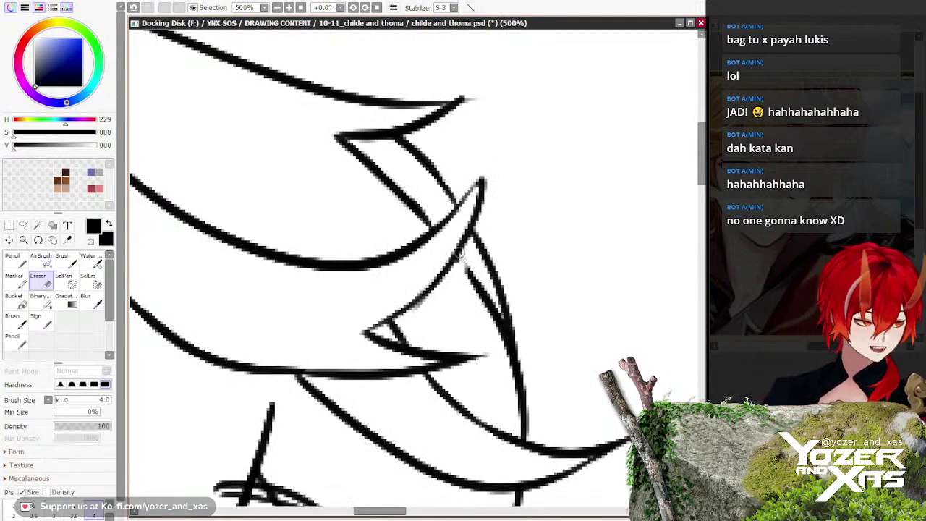
left_click_drag(460, 259, 499, 326)
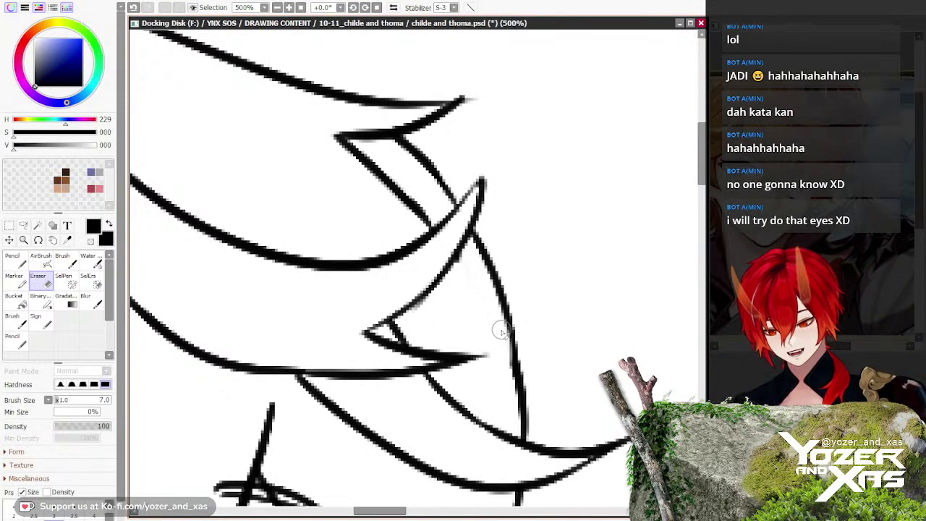
key("bracketright")
left_click_drag(419, 227, 320, 140)
Step: Erase the old hair outline between the cowlick and the upper side tuft, enlarging the Eraser to size 12
scroll(266, 114, "down", 2)
scroll(262, 109, "down", 4)
left_click_drag(262, 108, 516, 175)
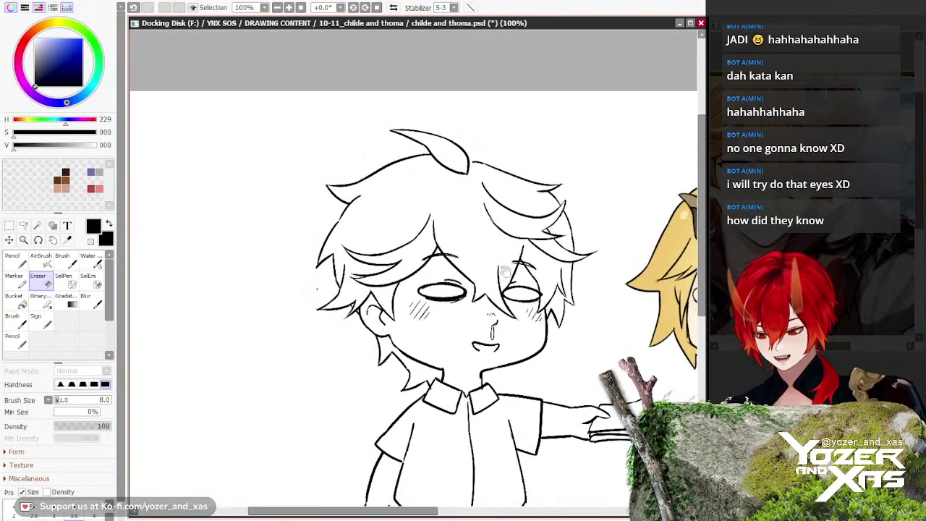
scroll(314, 220, "down", 1)
left_click_drag(324, 287, 343, 281)
scroll(344, 282, "up", 4)
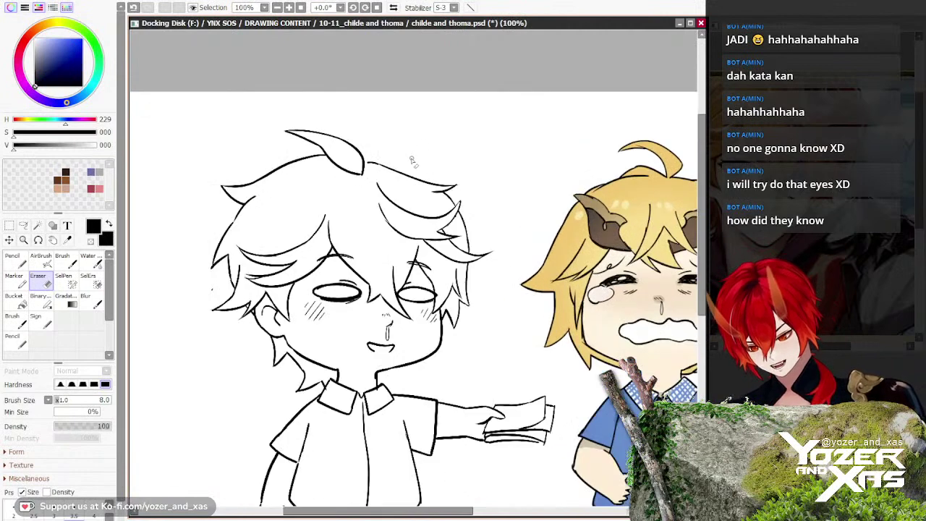
mouse_move(439, 193)
left_mouse_down()
mouse_move(333, 148)
mouse_move(436, 194)
left_mouse_up()
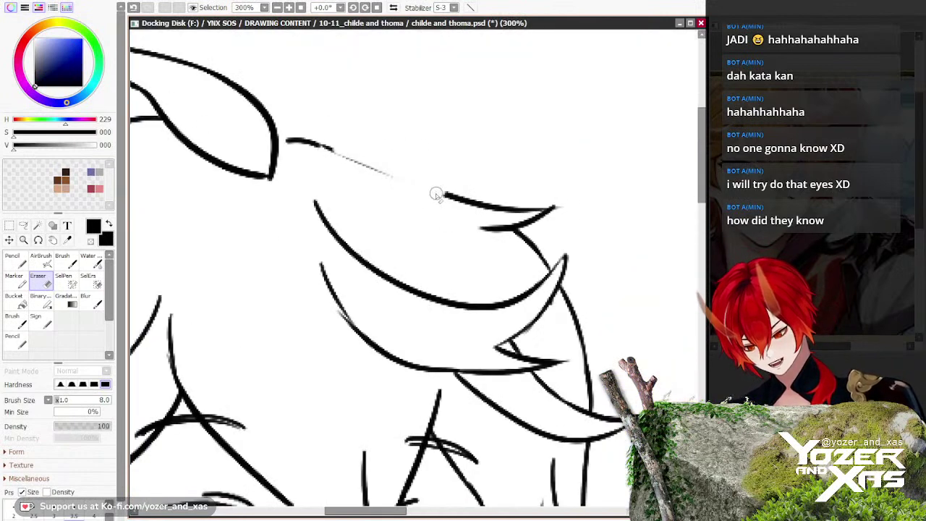
key("bracketright")
key("bracketright")
key("bracketright")
key("bracketright")
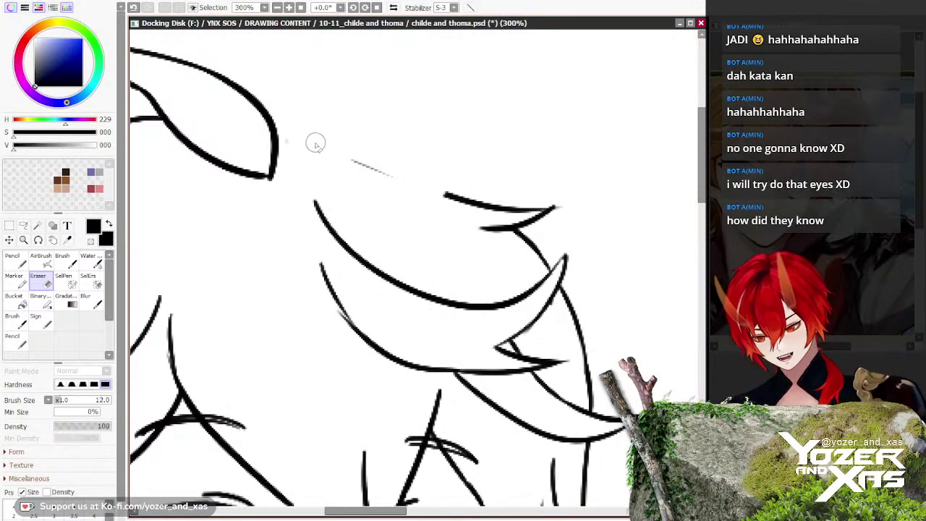
left_click_drag(316, 142, 398, 184)
Step: Redraw the hair outline as a higher curve from the cowlick to the upper side tuft with the AirBrush at size 5
key("v")
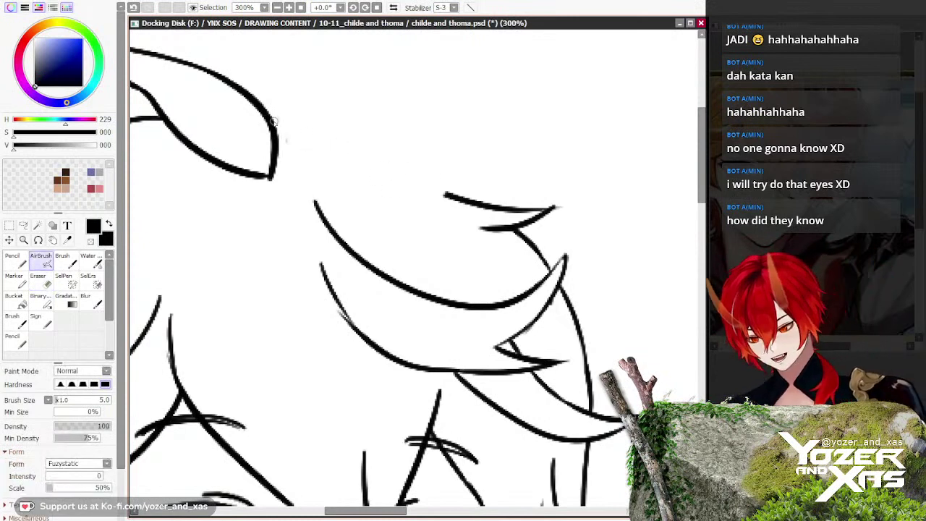
left_click_drag(271, 122, 439, 169)
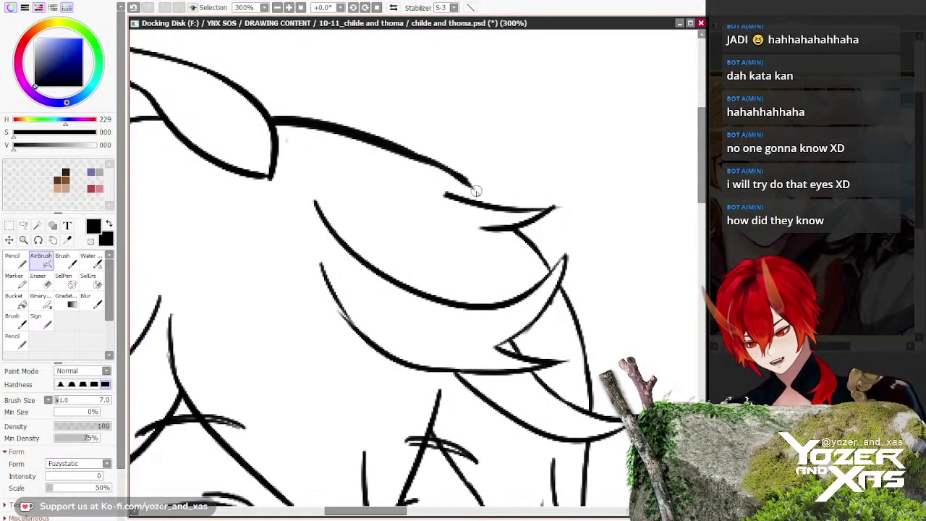
key("ctrl+z")
key("ctrl+z")
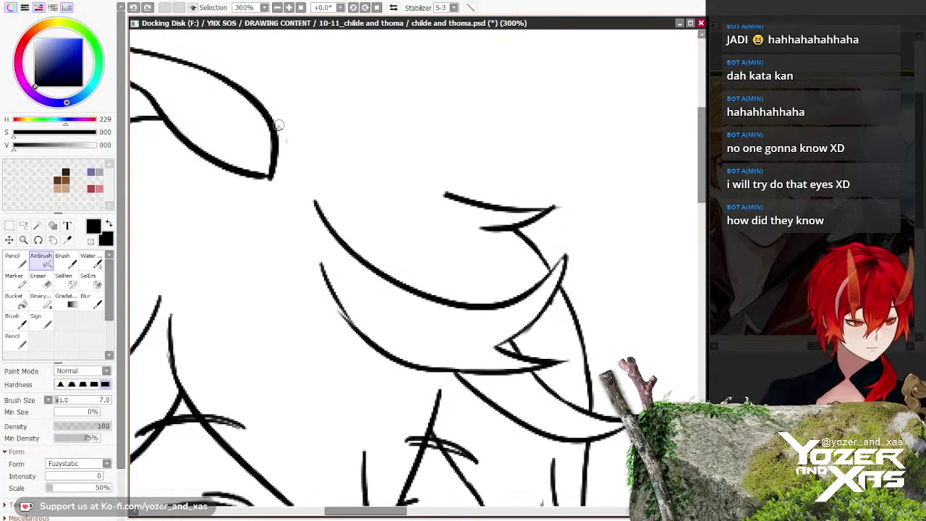
key("bracketleft")
mouse_move(278, 116)
left_mouse_down()
mouse_move(409, 149)
mouse_move(499, 205)
left_mouse_up()
scroll(383, 165, "down", 4)
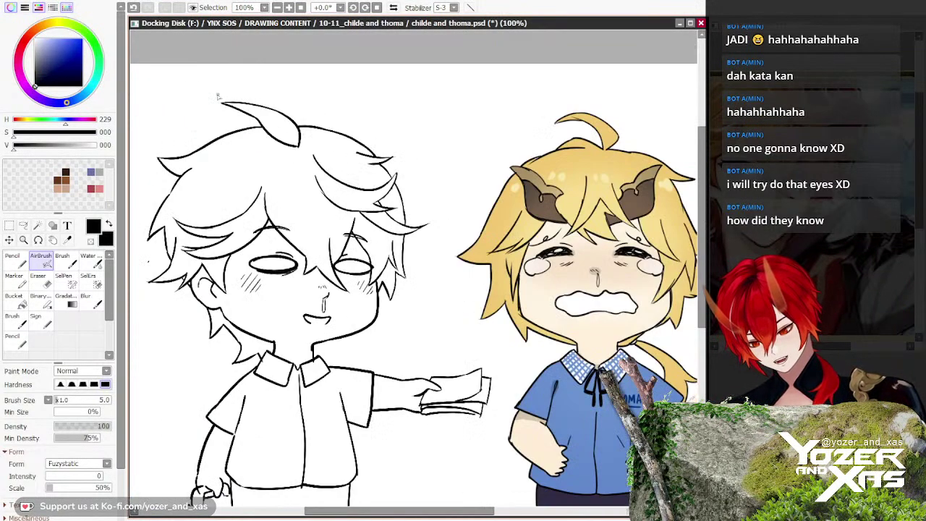
Step: Erase the upper side tuft and the adjoining outline end, and redraw them as a longer pointed tuft with the AirBrush at size 5
scroll(395, 159, "up", 4)
key("e")
left_click_drag(406, 174, 496, 186)
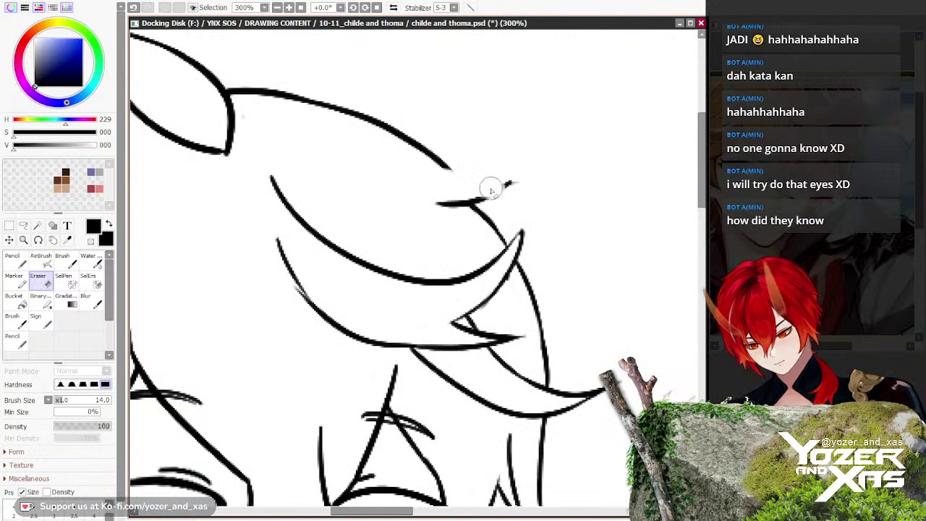
left_click_drag(416, 138, 456, 170)
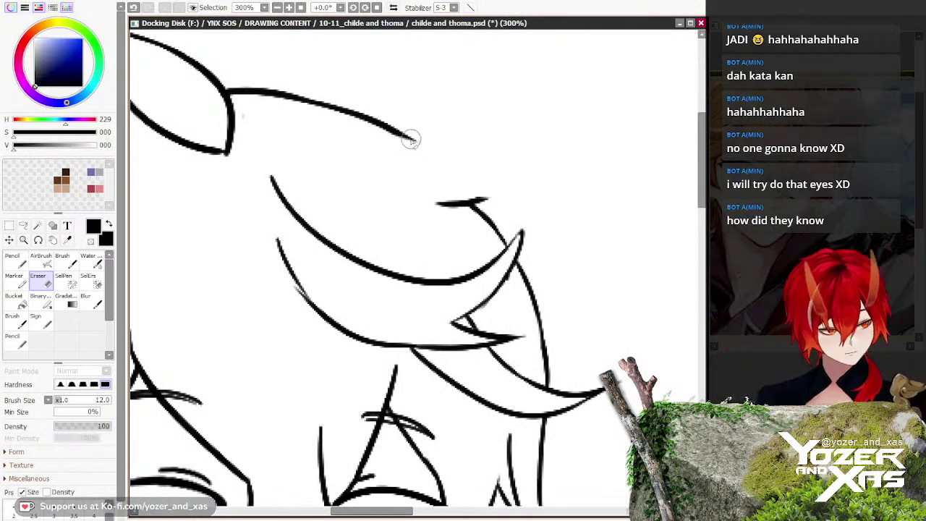
key("e")
mouse_move(417, 141)
left_mouse_down()
mouse_move(526, 186)
mouse_move(437, 203)
left_mouse_up()
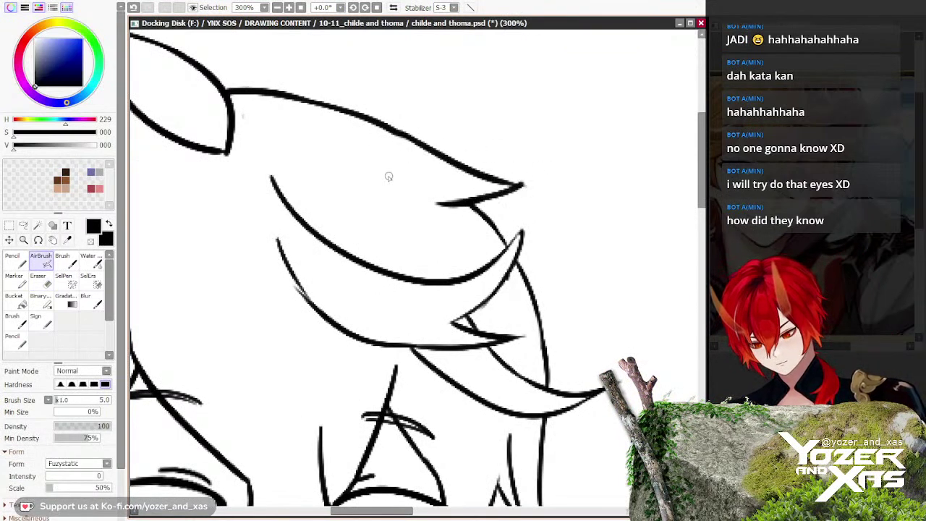
Step: Erase the hair outline from beside the cowlick through the upper side tuft with the Eraser at size 12
key("e")
scroll(465, 211, "down", 6)
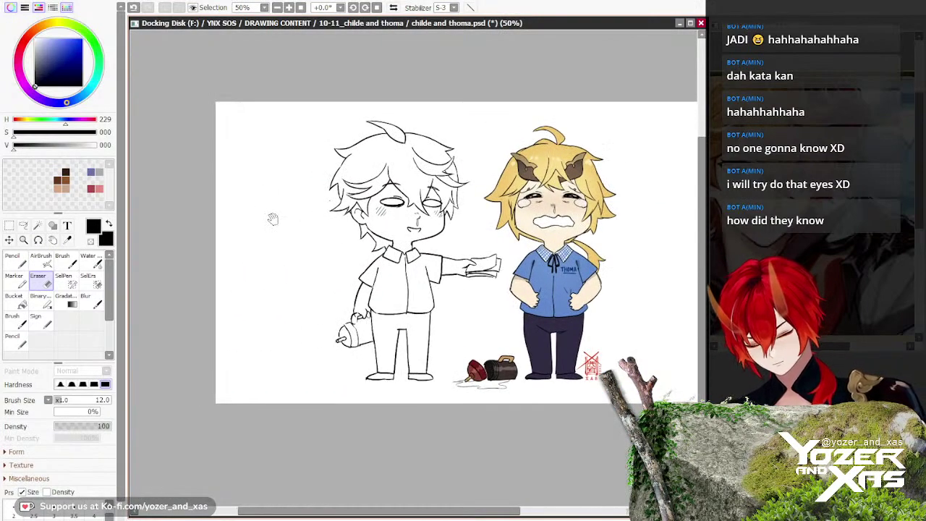
left_click_drag(344, 314, 349, 312)
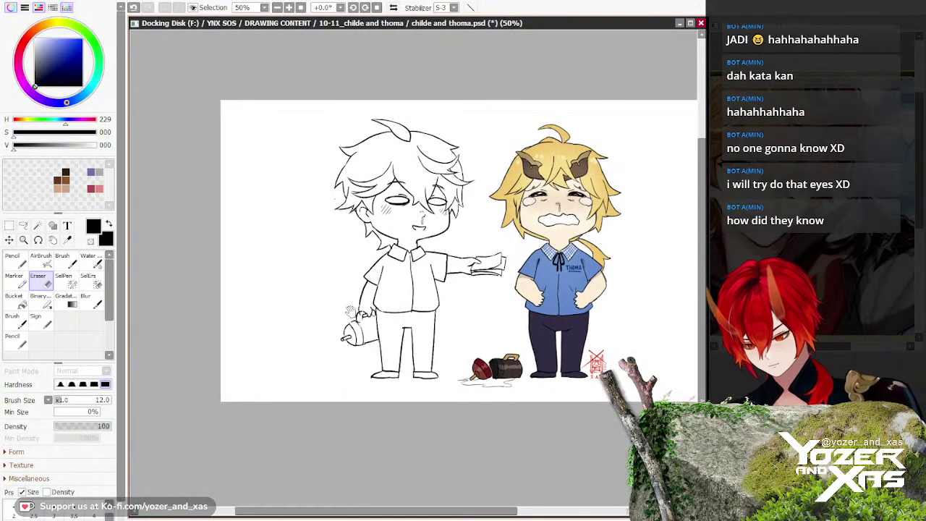
scroll(377, 280, "up", 5)
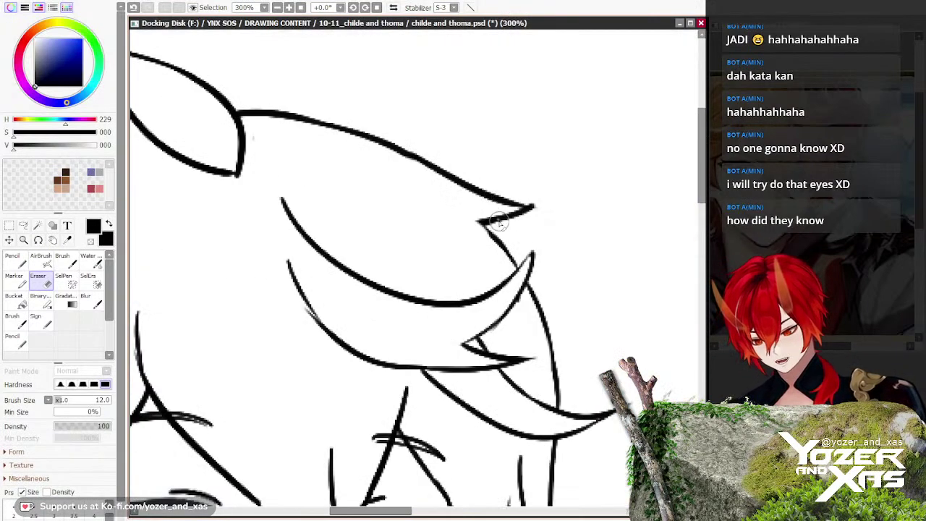
mouse_move(497, 222)
left_mouse_down()
mouse_move(496, 205)
mouse_move(381, 145)
mouse_move(541, 216)
left_mouse_up()
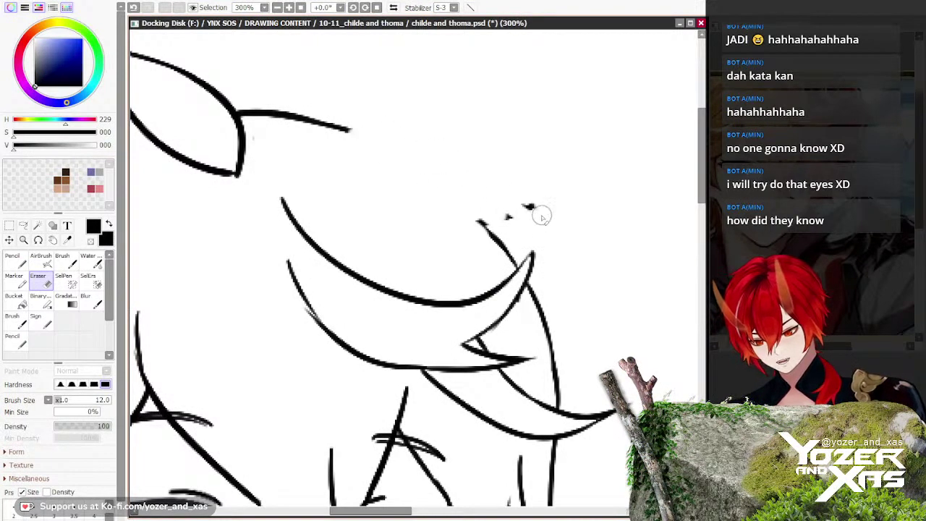
left_click_drag(470, 221, 488, 233)
Step: Redraw the outline from the cowlick as a rounder curve ending in a pointed side tuft joined to the hair below, using the AirBrush
key("b")
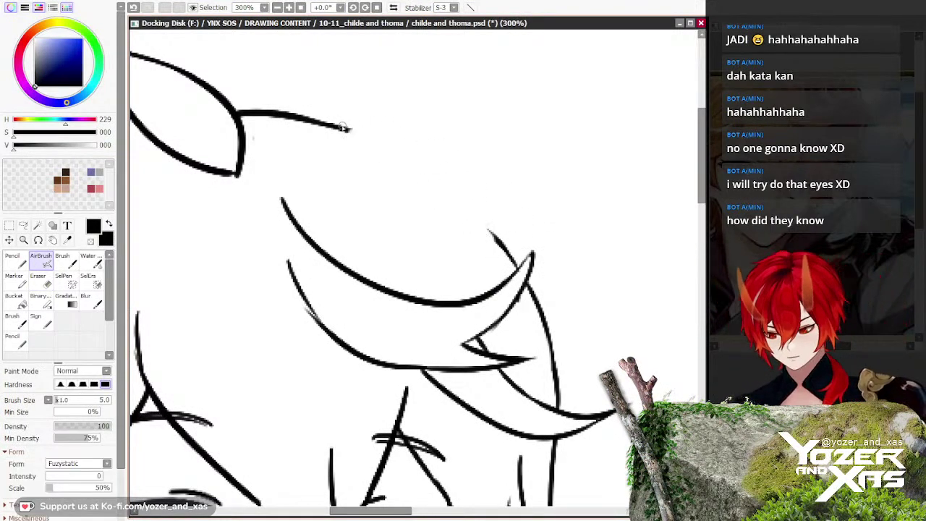
scroll(343, 128, "up", 1)
mouse_move(344, 129)
left_mouse_down()
mouse_move(386, 144)
mouse_move(502, 223)
mouse_move(587, 259)
mouse_move(515, 262)
mouse_move(470, 241)
left_mouse_up()
key("ctrl+z")
key("ctrl+z")
left_click_drag(582, 260, 486, 243)
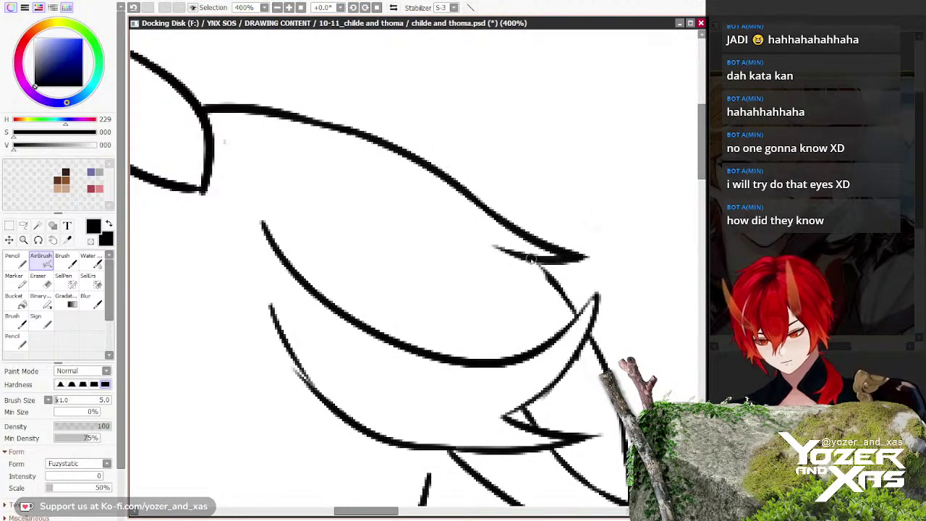
left_click_drag(534, 260, 556, 287)
scroll(521, 255, "down", 1)
scroll(447, 214, "down", 5)
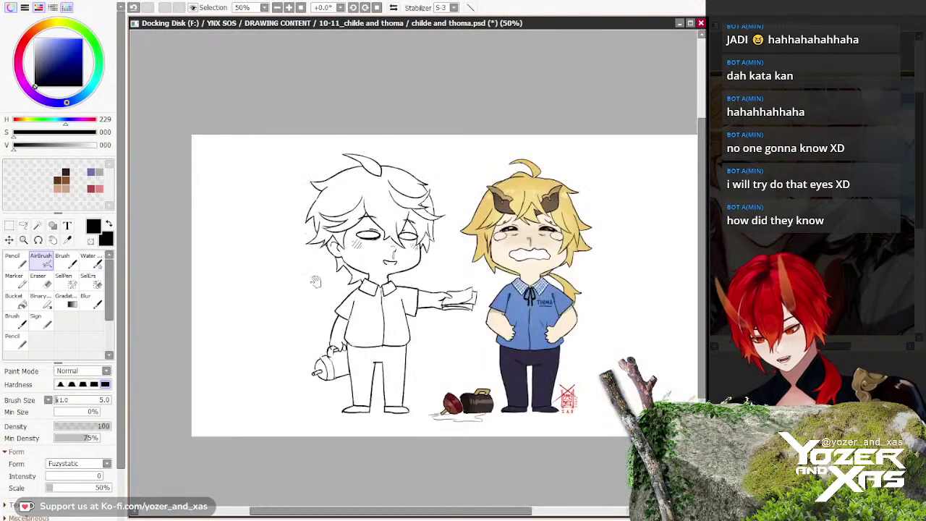
scroll(354, 195, "up", 5)
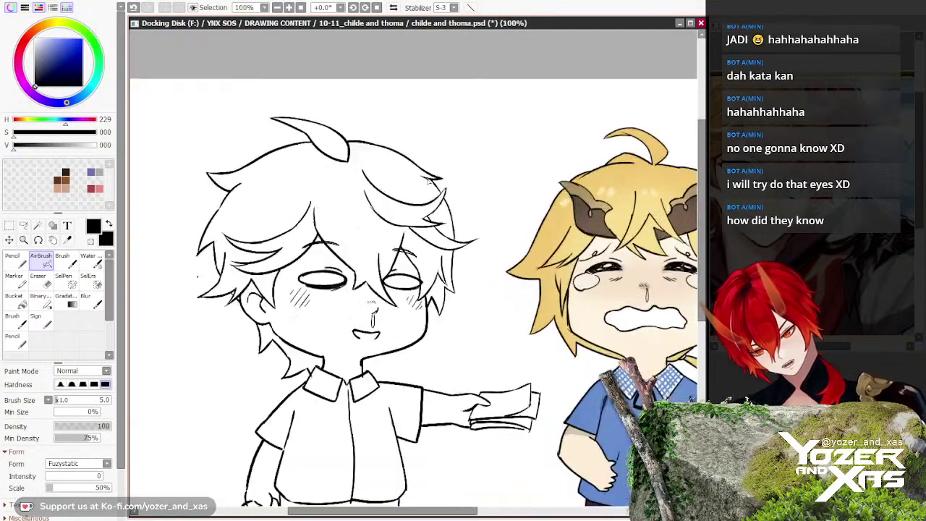
Step: Ink a small hair strand between the lower side tuft and the ear, and clean up the stray dot beside the tuft
key("e")
scroll(447, 197, "down", 6)
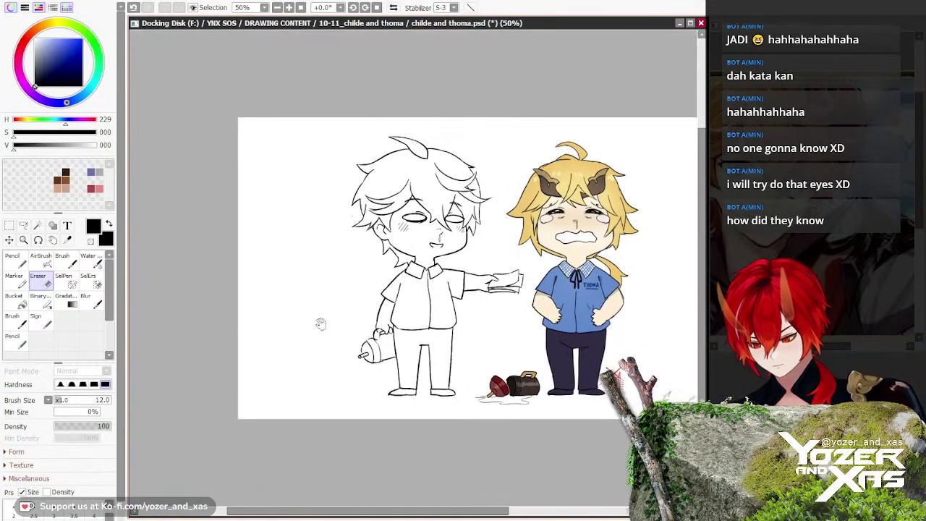
scroll(343, 352, "up", 1)
scroll(367, 223, "up", 5)
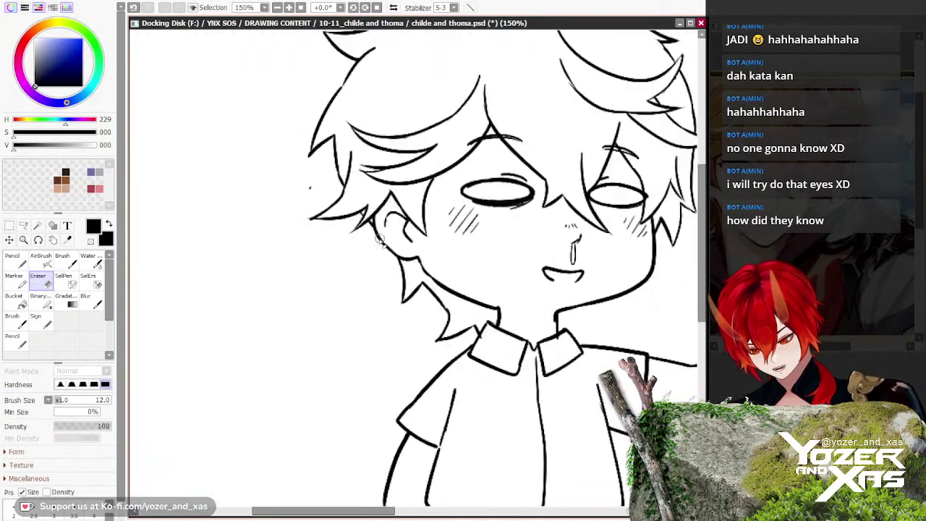
mouse_move(346, 194)
left_mouse_down()
mouse_move(337, 200)
mouse_move(431, 295)
left_mouse_up()
key("b")
mouse_move(364, 232)
left_mouse_down()
mouse_move(362, 281)
mouse_move(439, 391)
left_mouse_up()
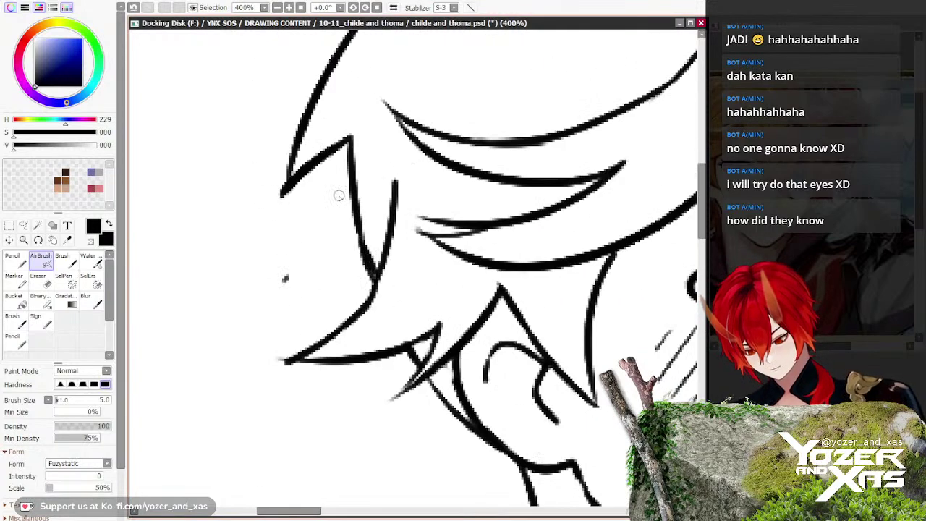
key("e")
scroll(277, 282, "down", 5)
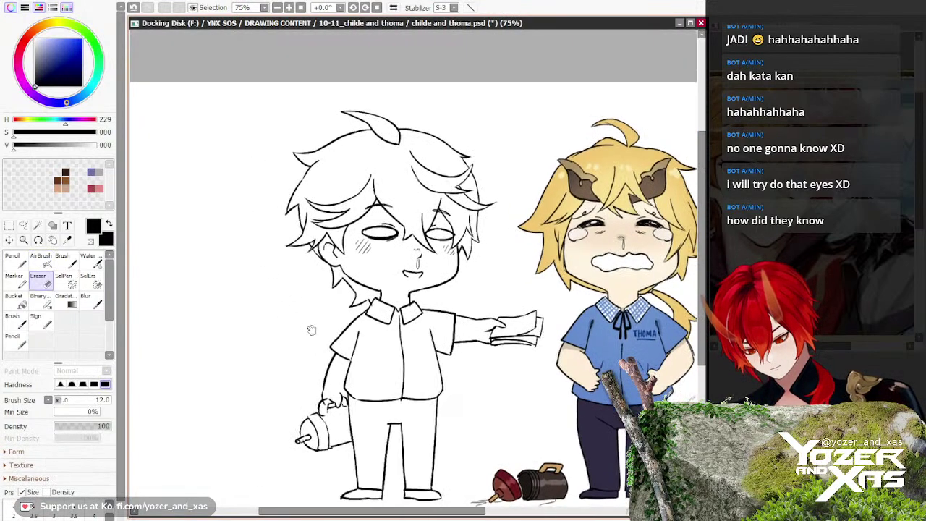
scroll(311, 330, "down", 2)
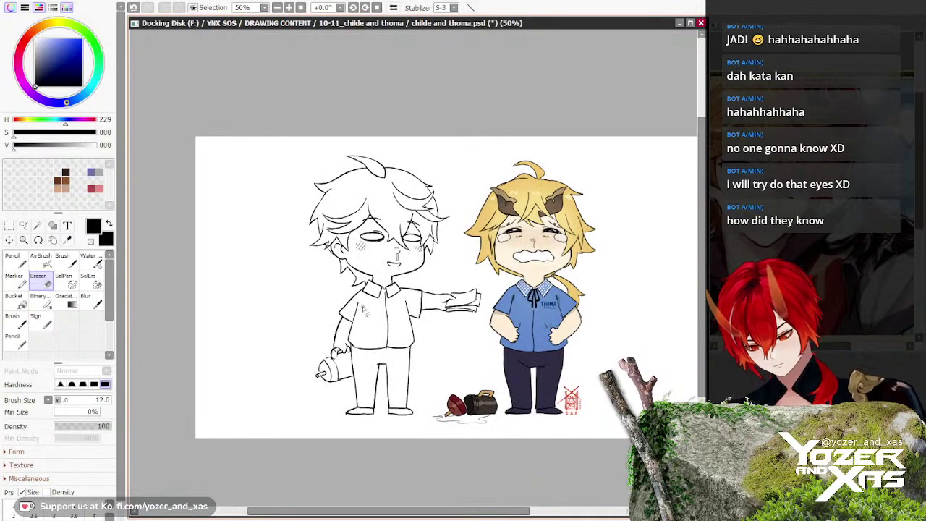
scroll(381, 305, "up", 4)
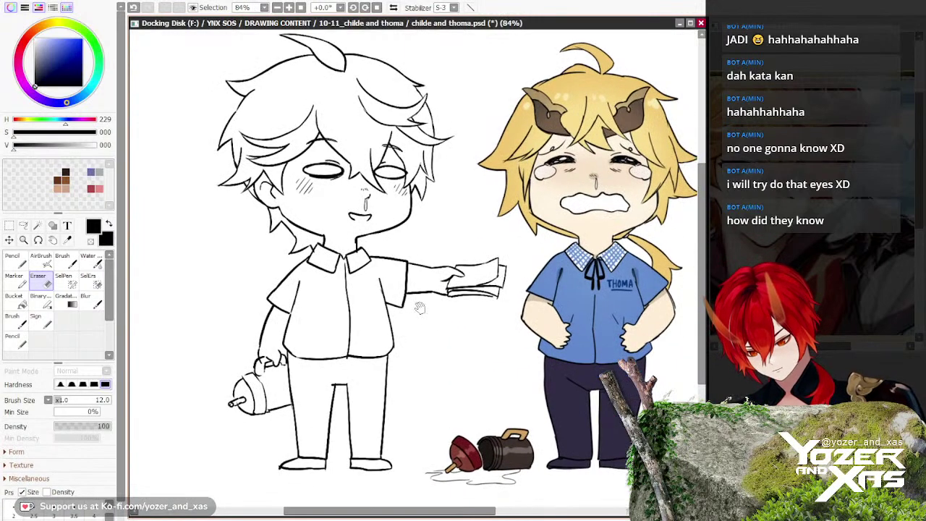
Step: Sample the blue of the blond character's shirt for use with the Bucket
key("alt")
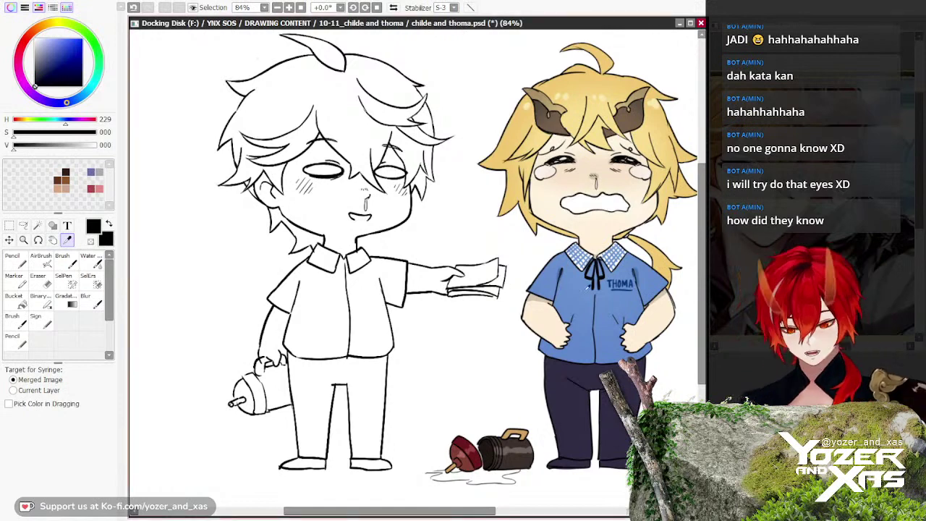
left_click(585, 288)
key("g")
Step: Try filling the uncolored character's shirt with the sampled blue, setting the Bucket's selection mode to Similar Colored Area, and undo the fills
left_click(316, 318)
key("ctrl+z")
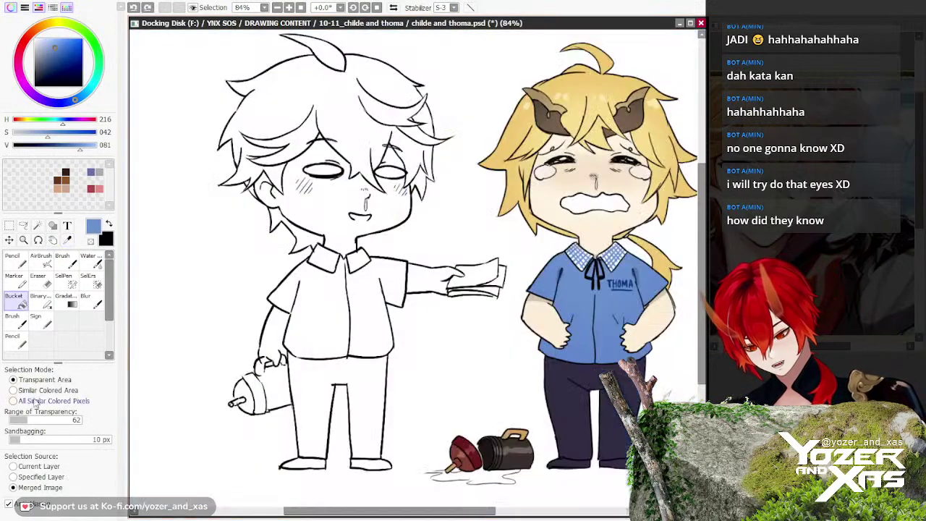
left_click(316, 332)
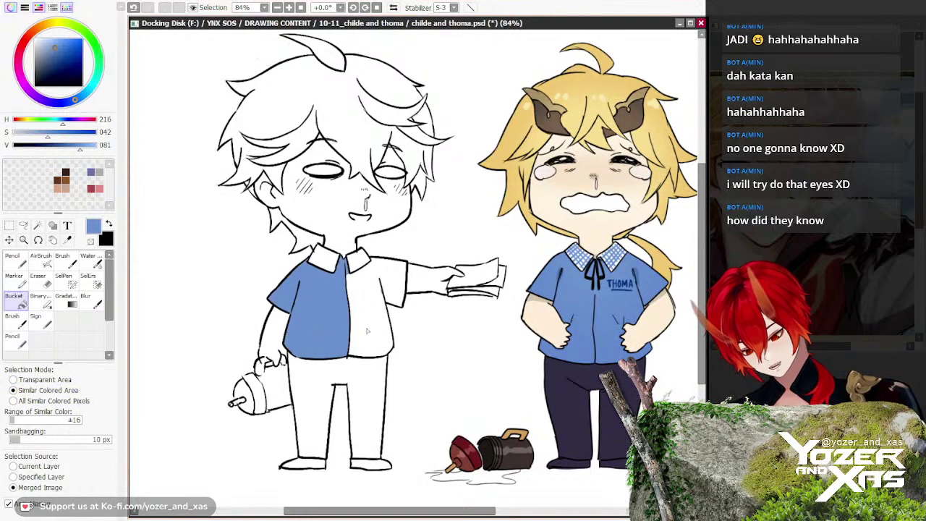
left_click(368, 331)
key("ctrl+z")
key("ctrl+z")
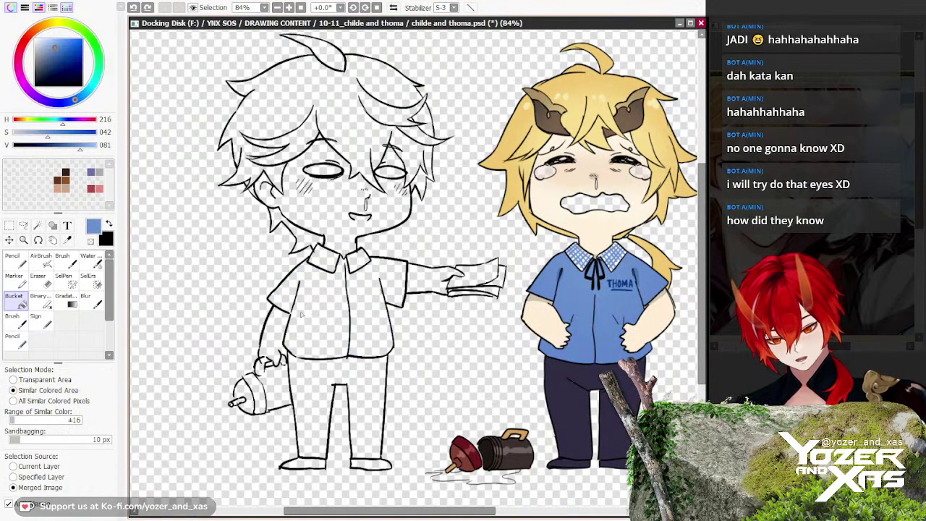
left_click(313, 314)
key("ctrl+z")
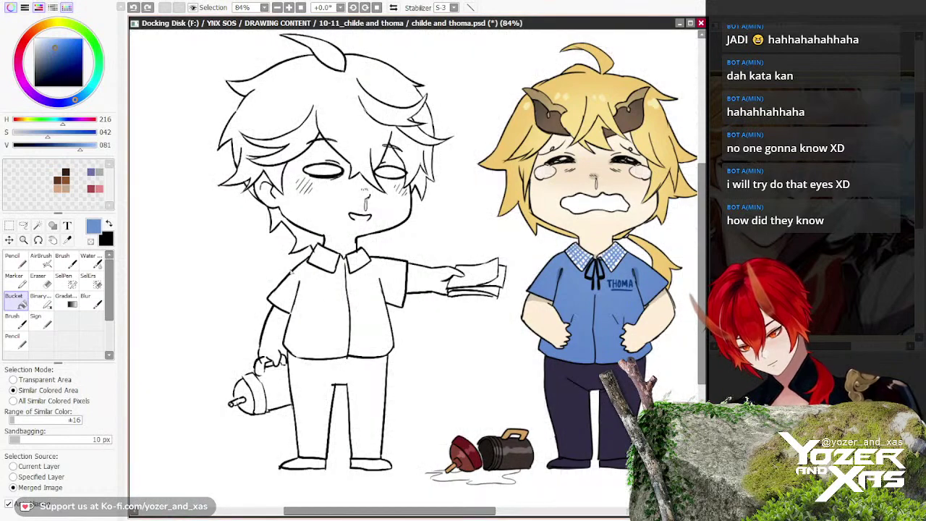
Step: Try filling both shirt halves and the trousers with blue in Similar Colored Area mode, and undo all three fills
left_click(329, 307)
left_click(373, 311)
left_click(321, 388)
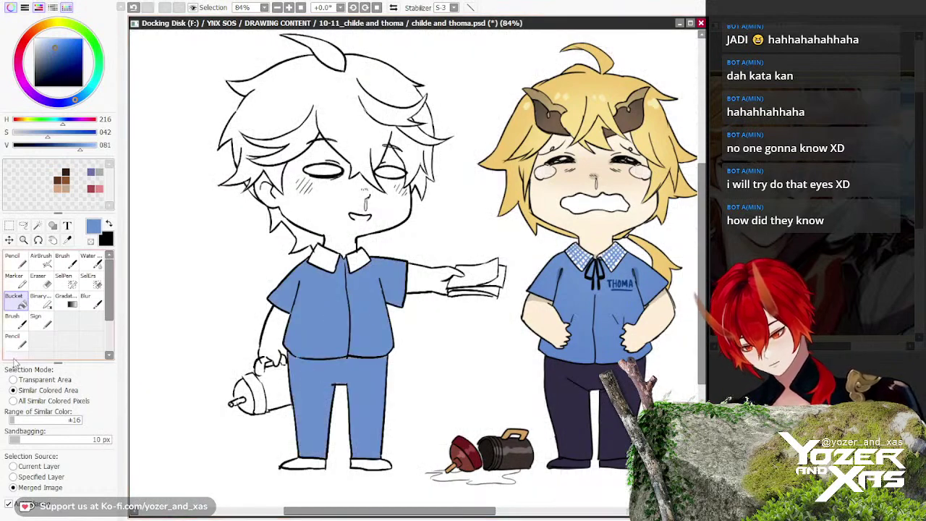
key("ctrl+z")
key("ctrl+z")
key("ctrl+z")
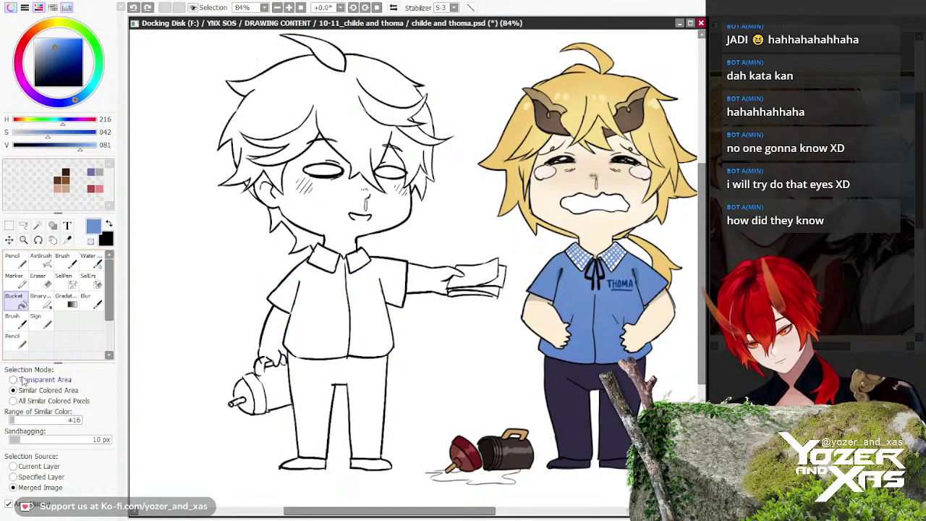
Step: Fill both halves of the uncolored character's shirt with the sampled blue, using the Bucket's Transparent Area mode
left_click(21, 379)
left_click(305, 323)
left_click(383, 323)
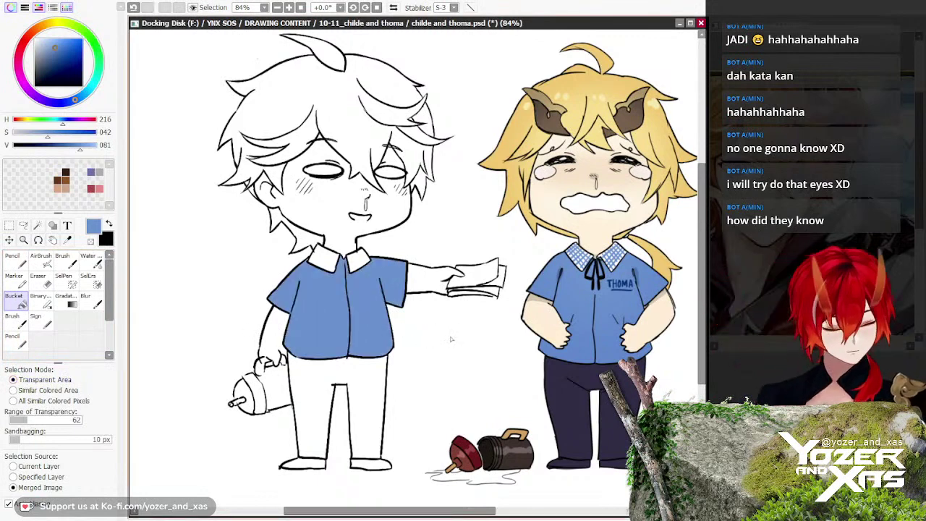
Step: Fill the uncolored character's trousers and both shoes with the dark navy sampled from the blond character's trousers
left_click(597, 371, "alt")
left_click(357, 373)
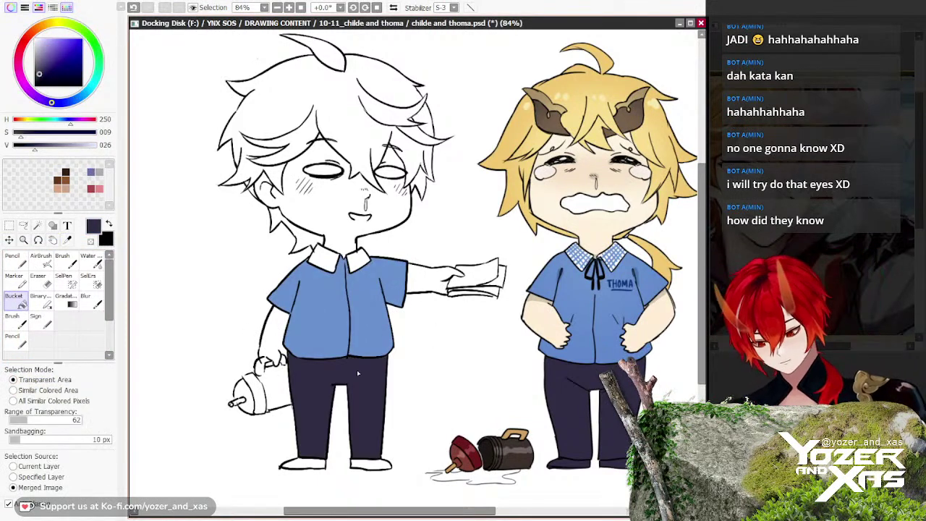
left_click_drag(376, 434, 383, 361)
scroll(374, 430, "up", 5)
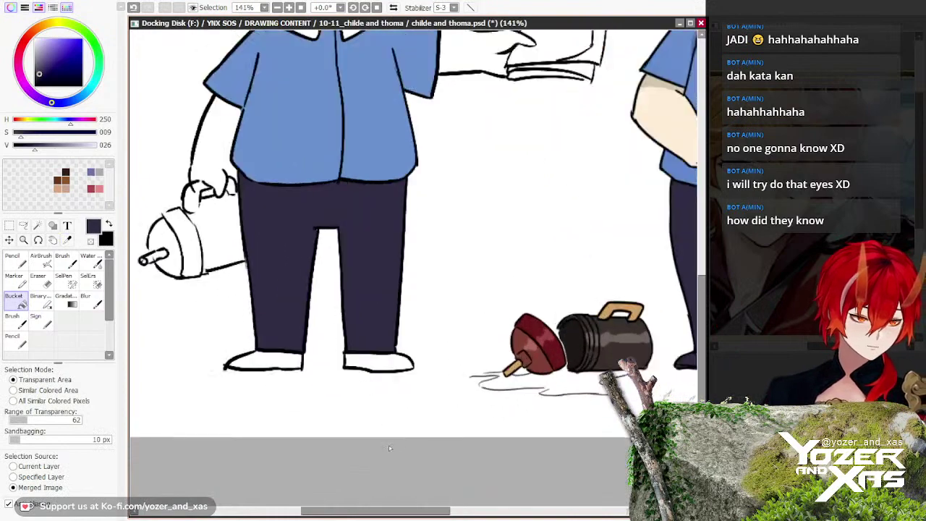
left_click(240, 340)
left_click(383, 334)
scroll(347, 361, "down", 6)
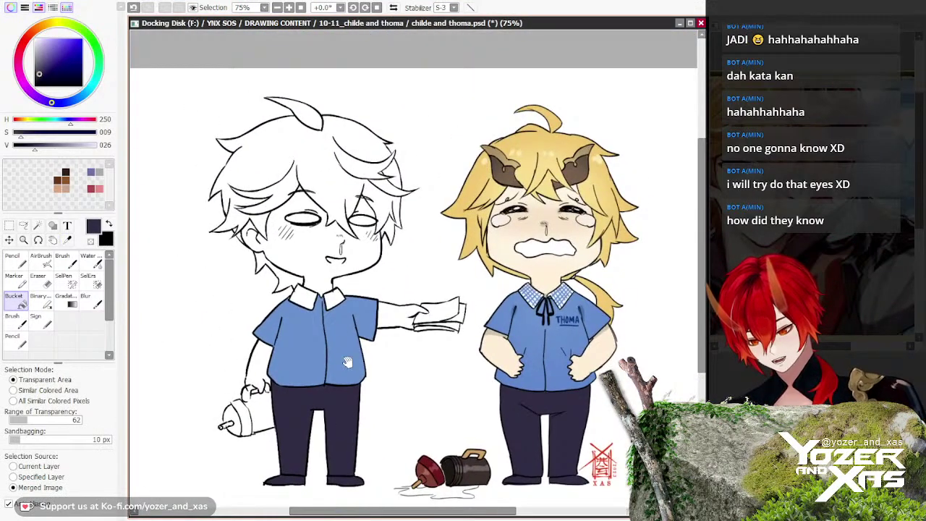
left_click_drag(347, 362, 355, 411)
Step: Sample a pale skin color with hue 33, saturation 8 and value 99 for the uncolored character
key("alt")
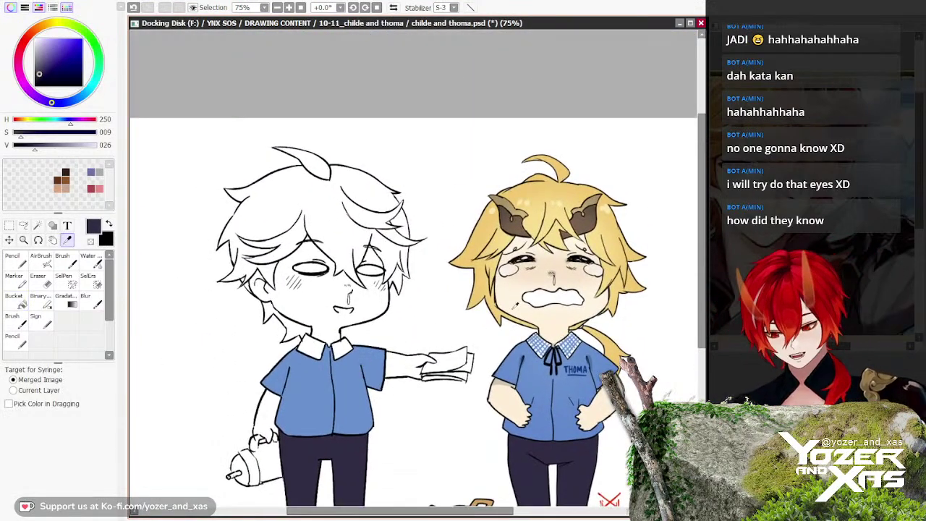
left_click_drag(451, 318, 456, 214)
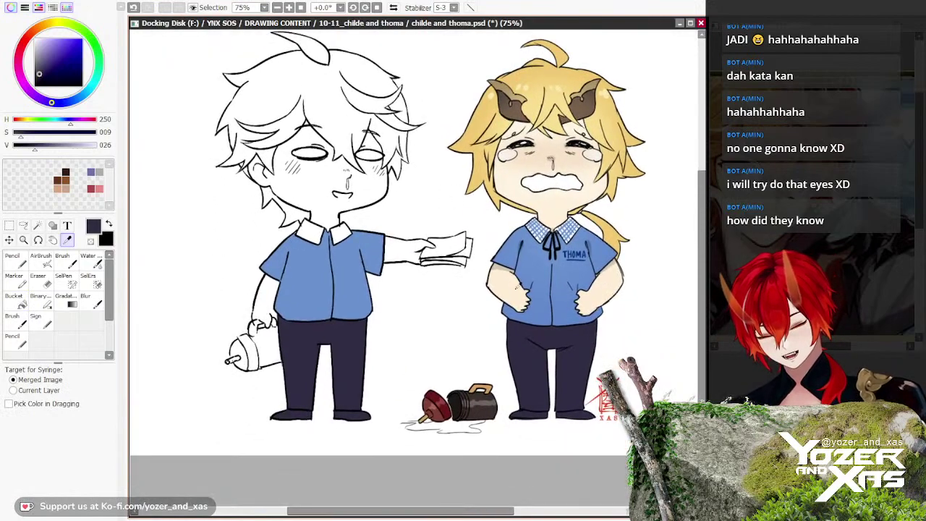
left_click_drag(516, 287, 521, 321)
scroll(490, 276, "up", 3)
left_click_drag(398, 286, 467, 338)
scroll(400, 327, "down", 5)
left_click_drag(402, 325, 457, 265)
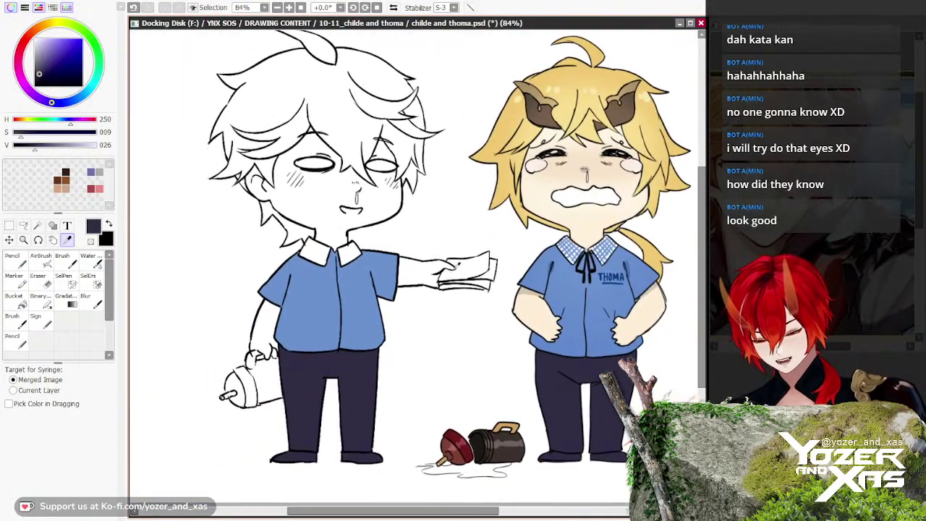
left_click(457, 265)
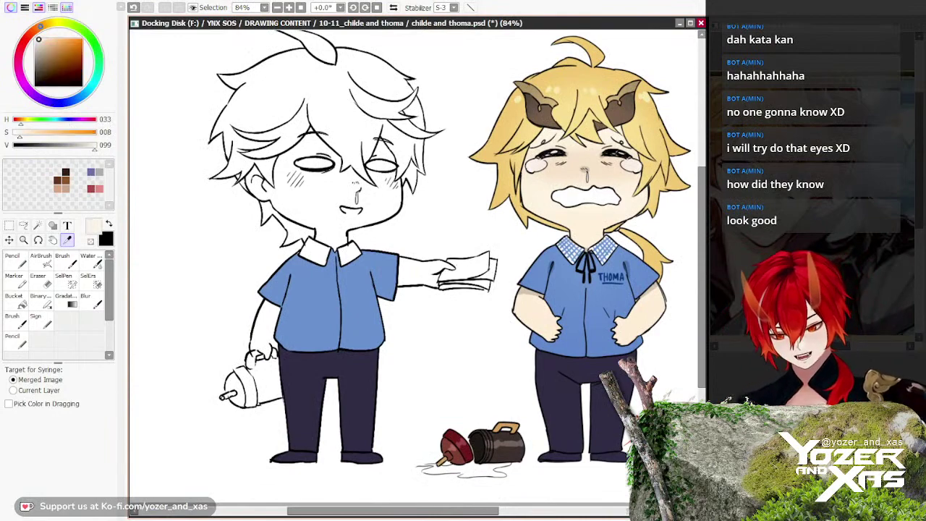
Step: Fill the character's face, neck and the skin patches around the eye nearer the blond character with the pale skin color
key("g")
scroll(322, 210, "up", 1)
left_click(325, 217)
scroll(394, 152, "up", 1)
left_click_drag(394, 152, 399, 220)
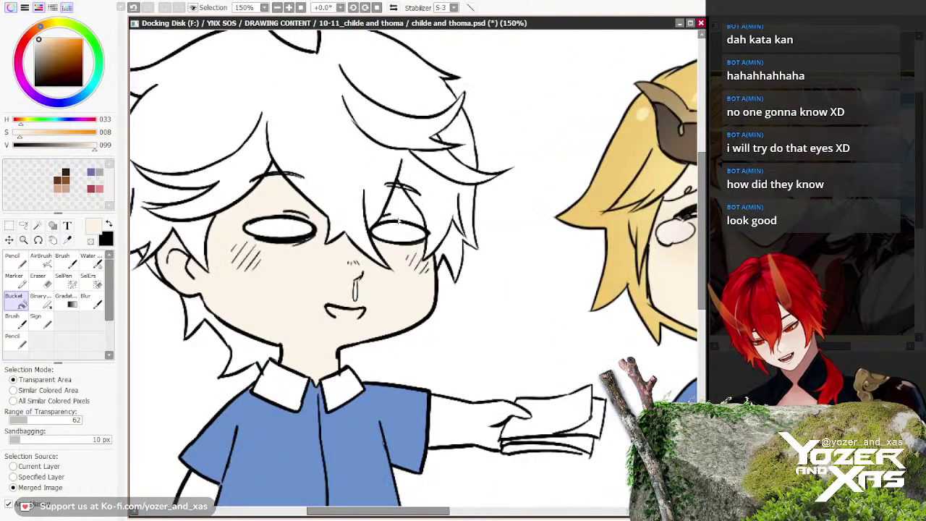
scroll(398, 220, "up", 2)
scroll(399, 221, "down", 3)
Step: Fill the outstretched arm and the small gap between the fringe and the eyebrow with the pale skin color
mouse_move(392, 304)
left_mouse_down()
mouse_move(403, 365)
mouse_move(387, 315)
left_mouse_up()
left_click(417, 338)
left_click_drag(319, 271, 387, 344)
scroll(384, 243, "up", 4)
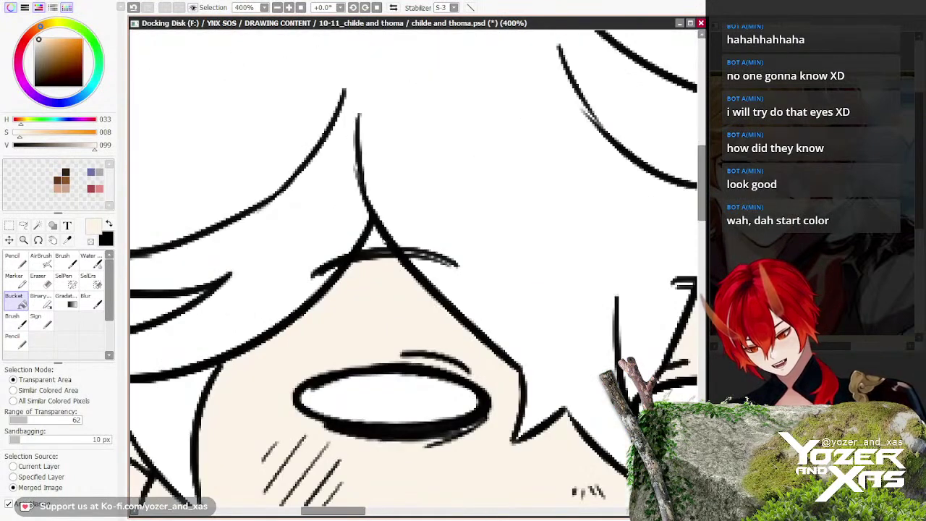
left_click(377, 242)
scroll(376, 243, "down", 3)
left_click_drag(322, 274, 340, 130)
left_click_drag(289, 354, 316, 284)
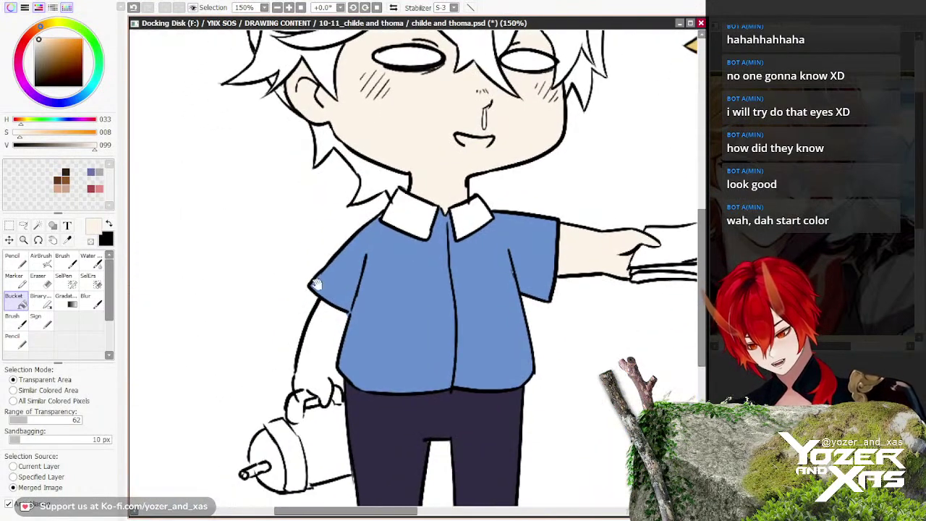
Step: Fill the character's lowered arm and the back of its hand with the pale skin color
left_click(341, 336)
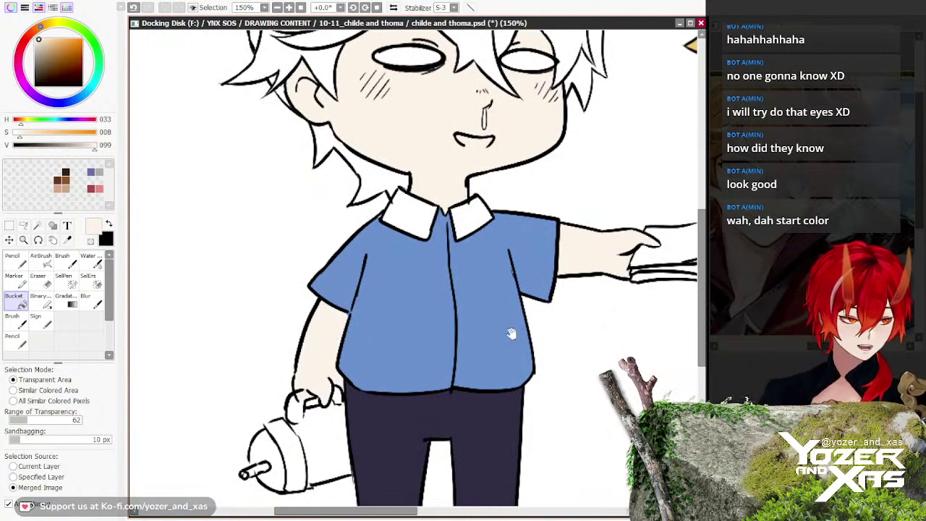
scroll(384, 271, "down", 3)
left_click_drag(384, 272, 379, 298)
Step: Sample the tan from the fallen mug's handle and fill the character's main hair area and the upright tuft with it
key("alt")
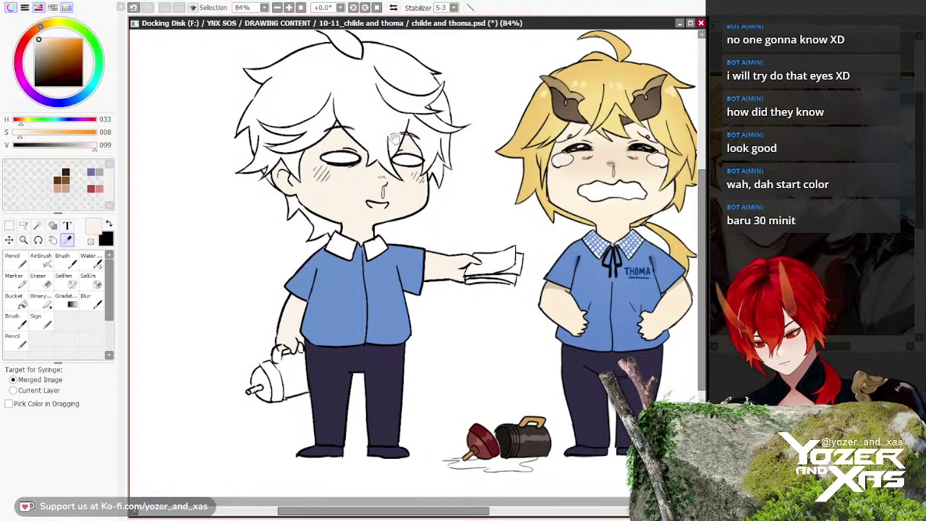
left_click_drag(394, 138, 402, 171)
left_click(537, 452)
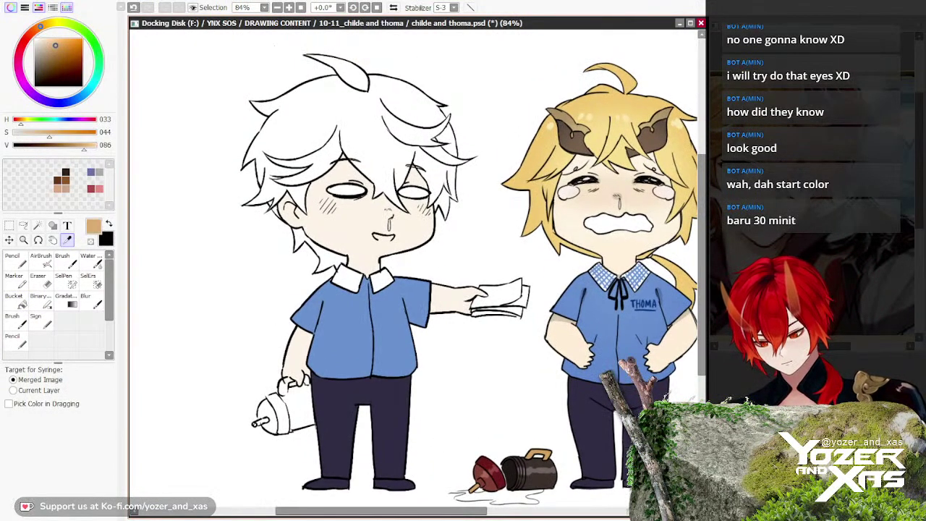
left_click(381, 109)
left_click(364, 84)
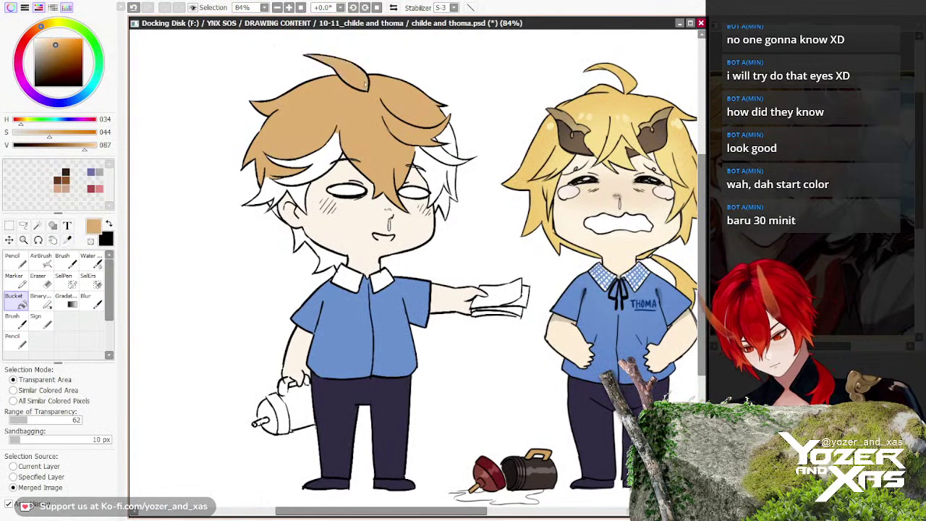
Step: Fill the separate hair locks on the side of the head nearer the blond character with the same tan
scroll(431, 148, "up", 3)
left_click(437, 173)
left_click(455, 162)
left_click(467, 148)
scroll(436, 125, "up", 1)
left_click(475, 130)
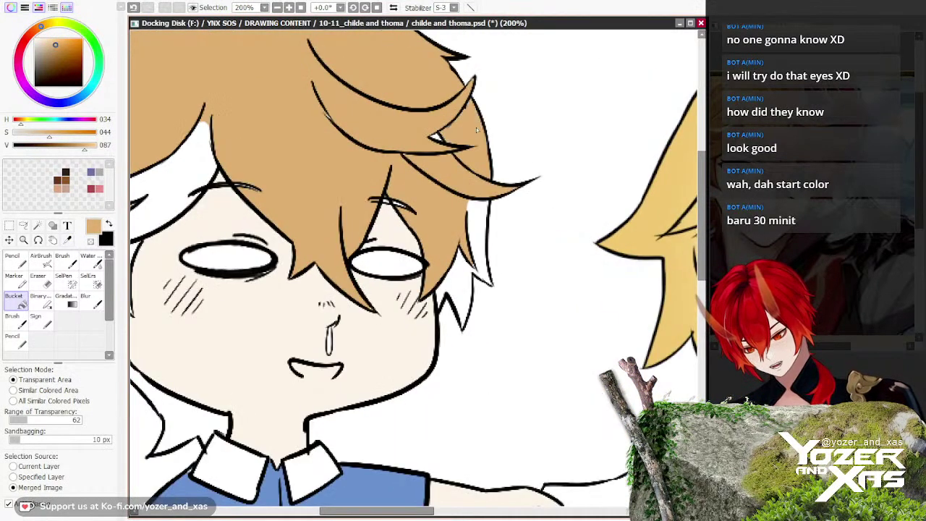
Step: Airbrush tan over the white gap between the overlapping hair strands at size 60, and reduce the brush size to 20
key("v")
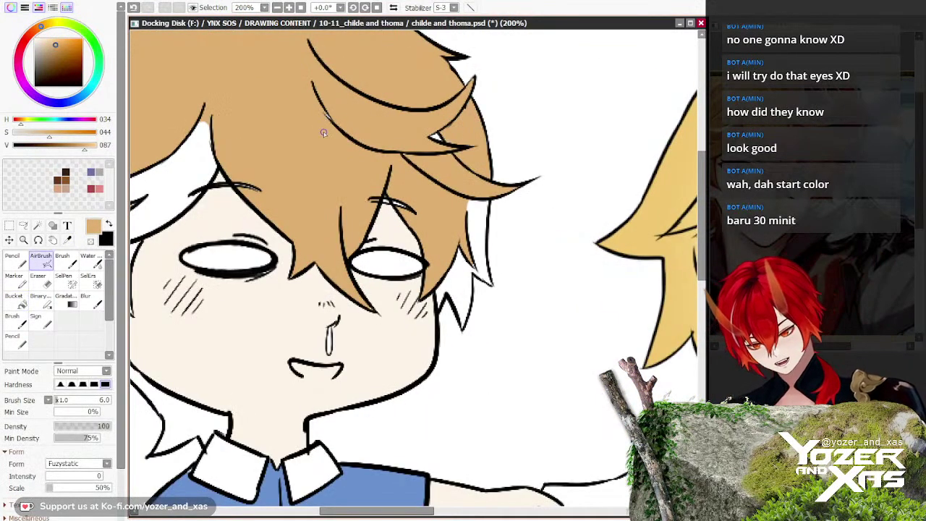
key("]")
key("]")
key("]")
key("]")
key("]")
key("]")
key("]")
left_click_drag(417, 137, 443, 145)
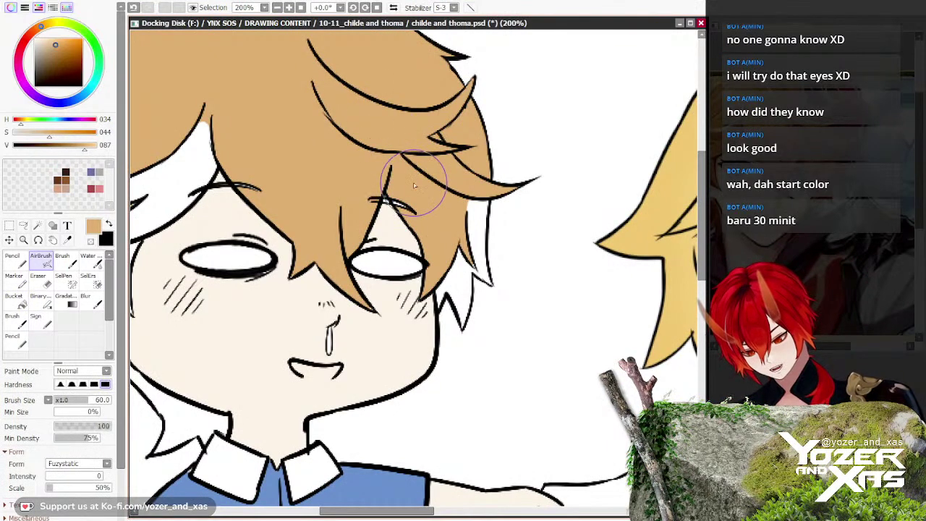
key("[")
key("[")
key("bracketleft")
key("bracketleft")
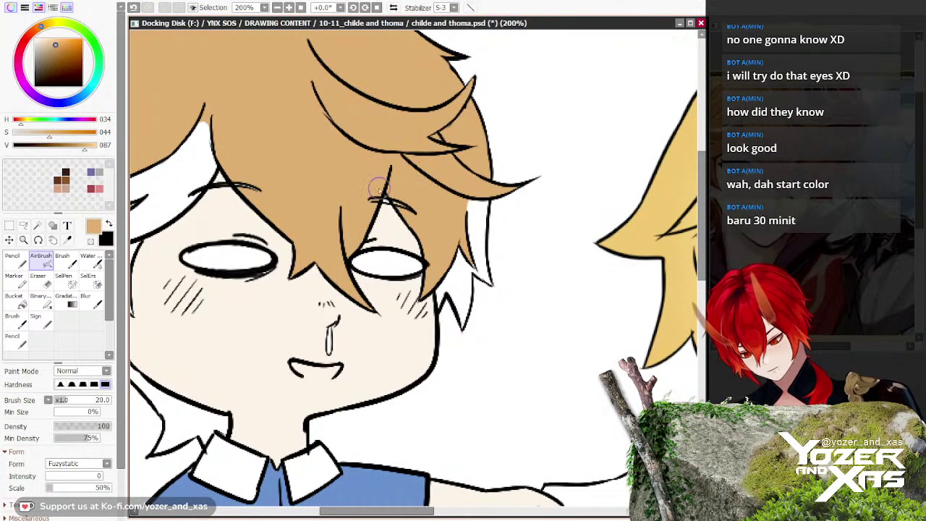
Step: Fill the remaining white lock tips beside the cheek nearer the blond character with tan
key("b")
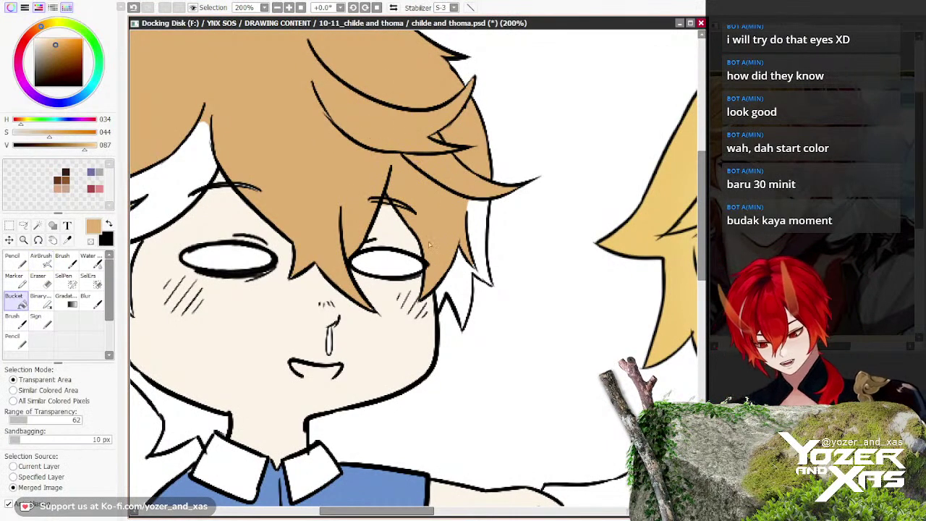
left_click(450, 264)
left_click(471, 217)
key("a")
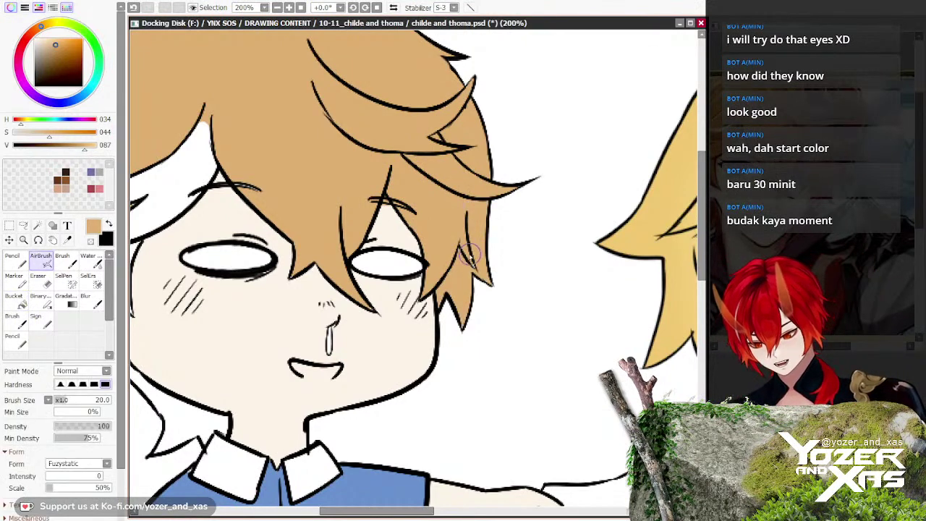
Step: Fill the white fringe strands and the locks around the ear on the side away from the blond character with tan
left_click_drag(209, 141, 475, 244)
left_click_drag(387, 268, 412, 277)
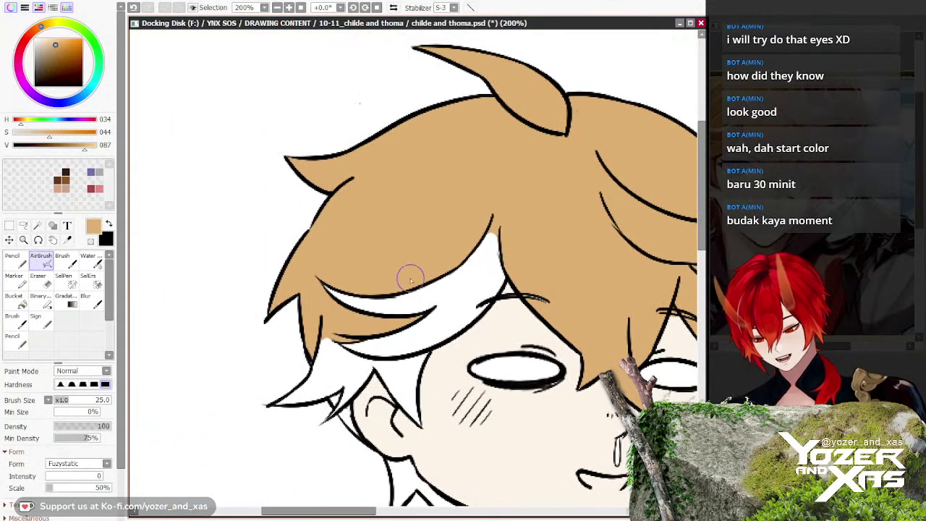
key("b")
left_click(447, 289)
key("a")
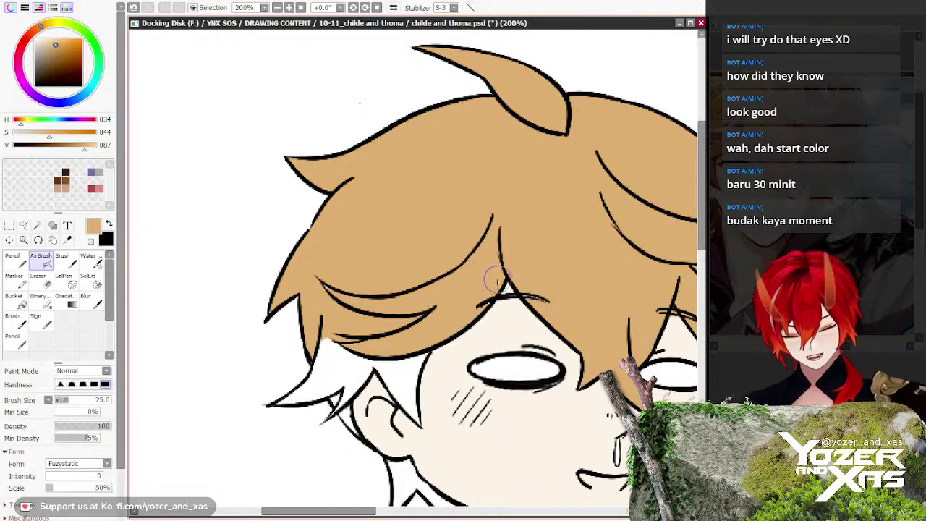
key("b")
left_click(398, 350)
left_click(331, 366)
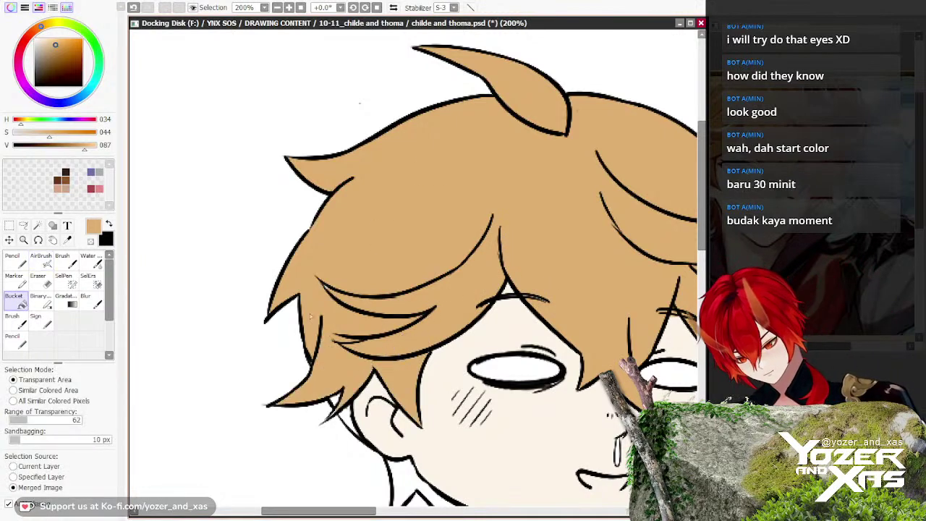
Step: Airbrush the hair sliver behind the ear in tan at size 10 and fill the two locks at the nape
left_click_drag(310, 316, 323, 195)
key("a")
key("bracketleft")
key("bracketleft")
key("bracketleft")
key("bracketleft")
key("bracketleft")
key("bracketleft")
key("bracketleft")
key("bracketleft")
key("bracketleft")
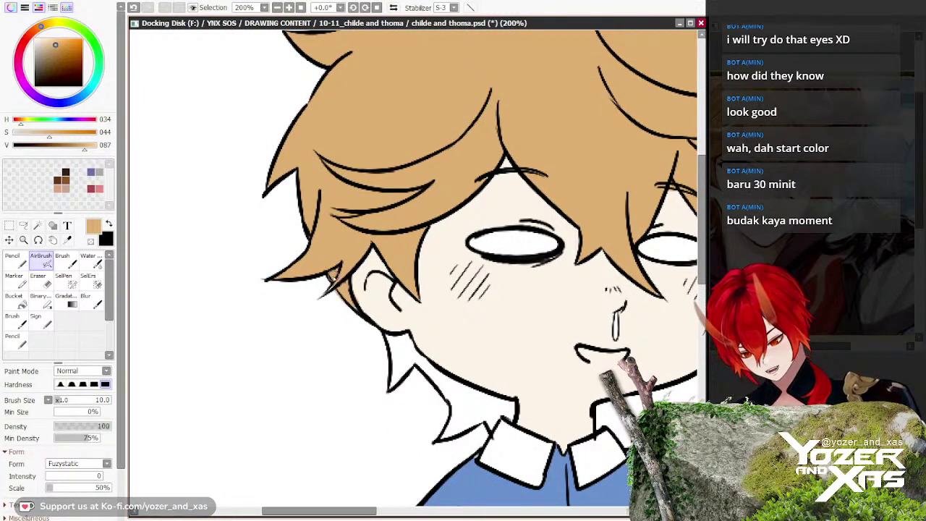
key("b")
left_click(400, 345)
left_click(460, 397)
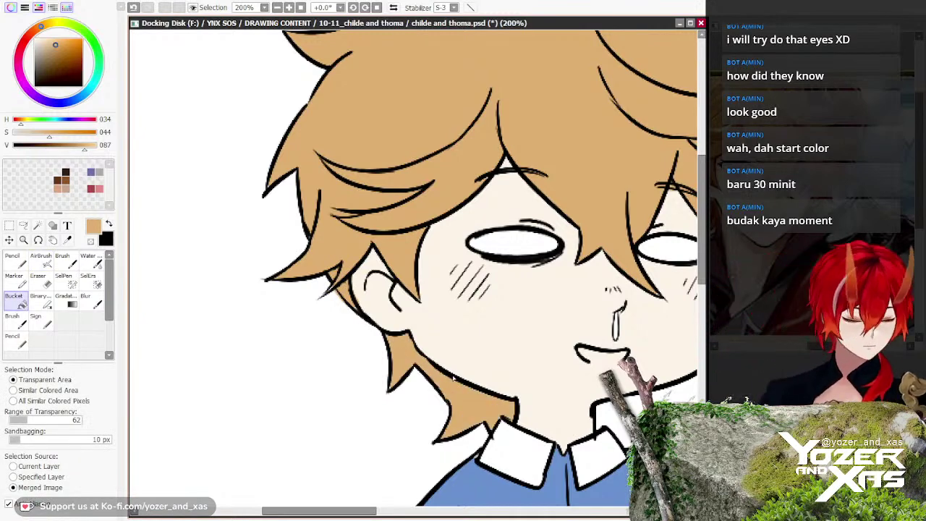
scroll(454, 377, "down", 2)
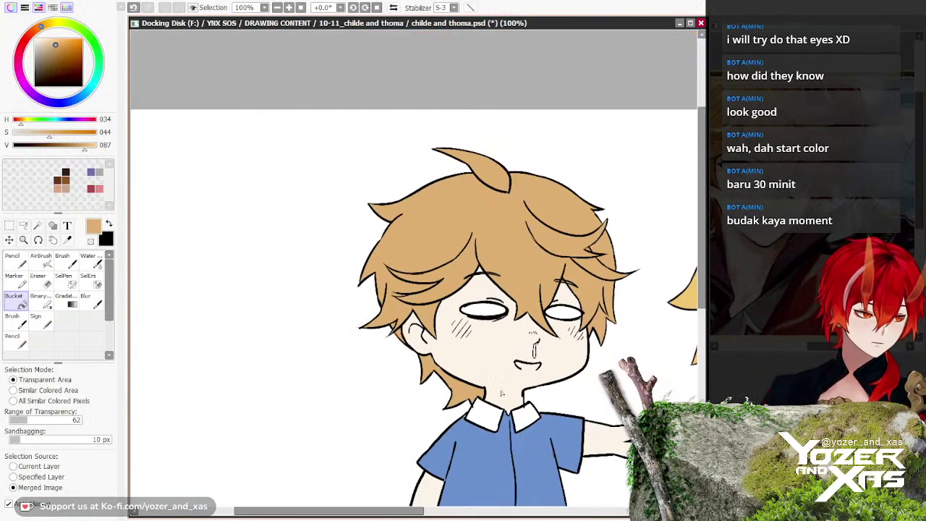
left_click_drag(502, 393, 438, 349)
scroll(438, 353, "down", 1)
left_click_drag(439, 383, 344, 333)
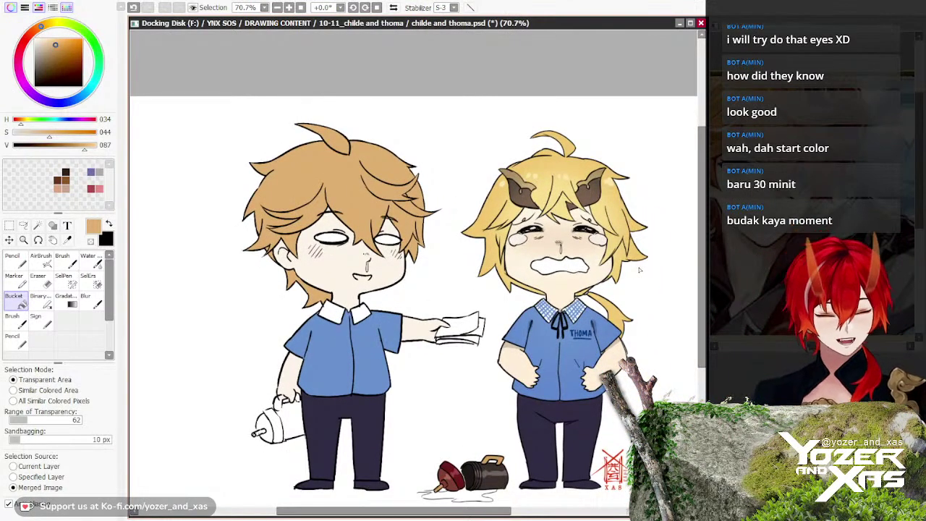
left_click_drag(445, 305, 434, 272)
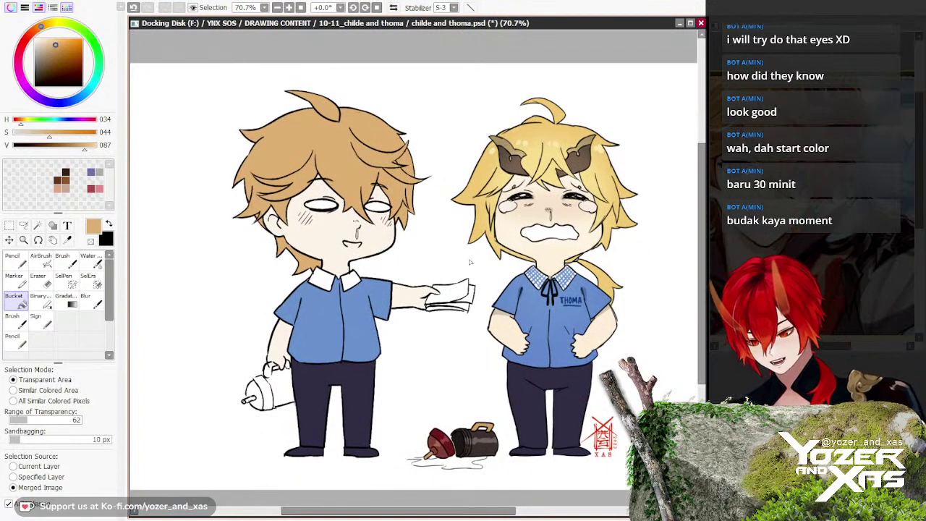
Step: Sample a muted maroon with hue 347, saturation 17 and value 55 from the fallen mug and fill the held bottle's body and rim
key("alt")
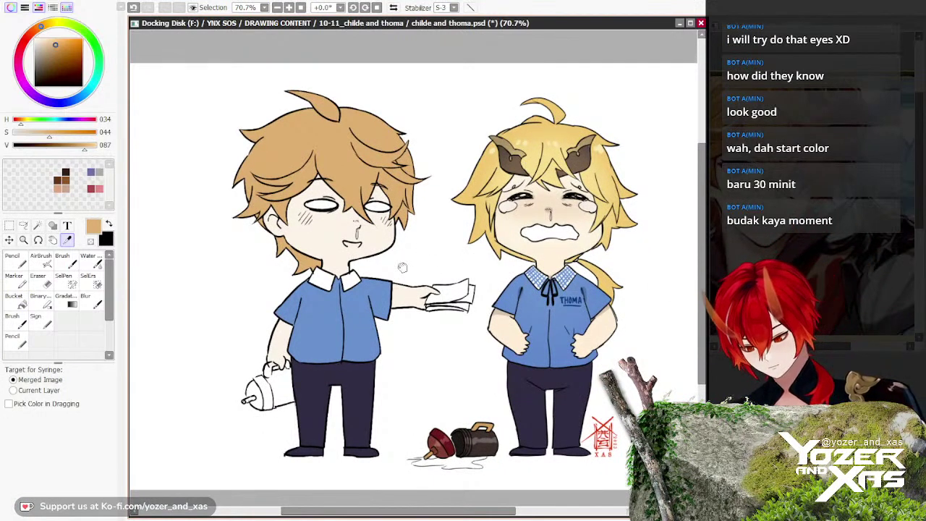
left_click_drag(402, 268, 420, 260)
scroll(397, 317, "up", 1)
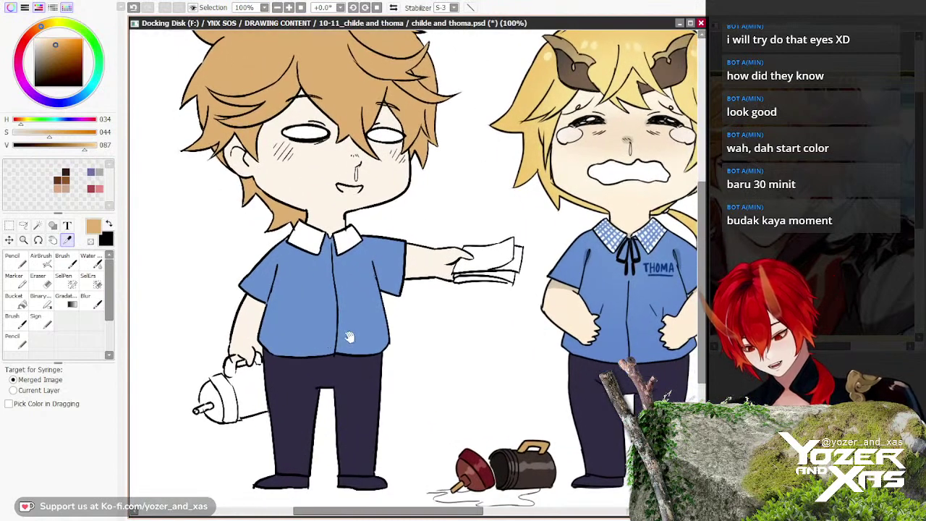
left_click(471, 460)
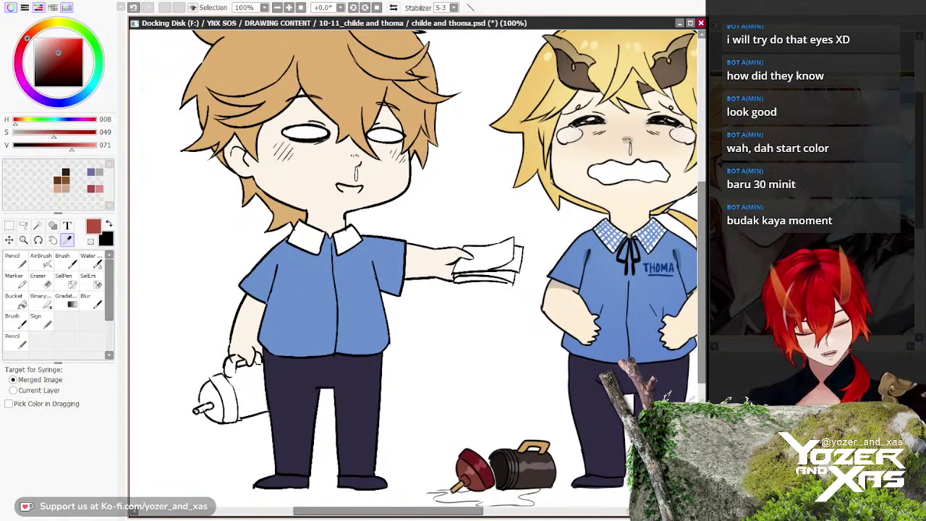
left_click(522, 475)
key("g")
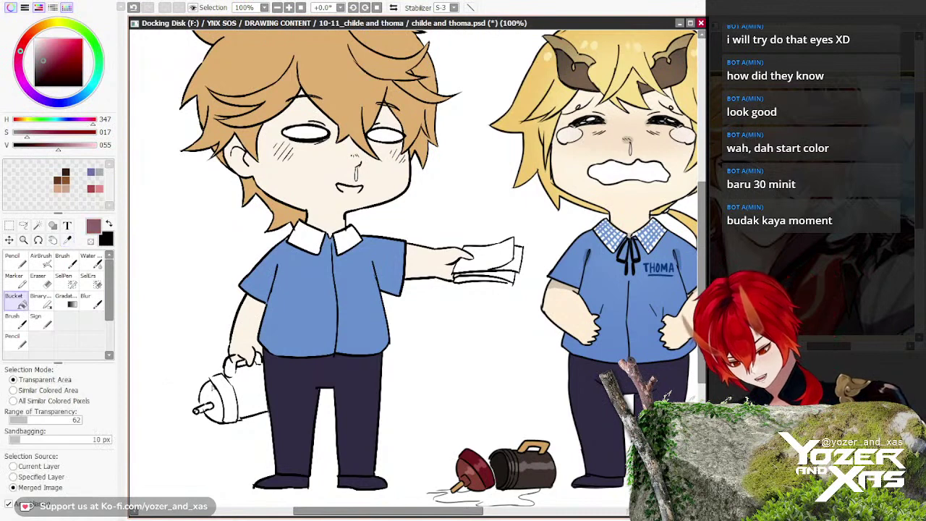
left_click(225, 388)
left_click(249, 389)
Step: Fill the held bottle's rounded end with a gray of hue 340, saturation 4 and value 60 instead of the maroon
left_click(210, 393)
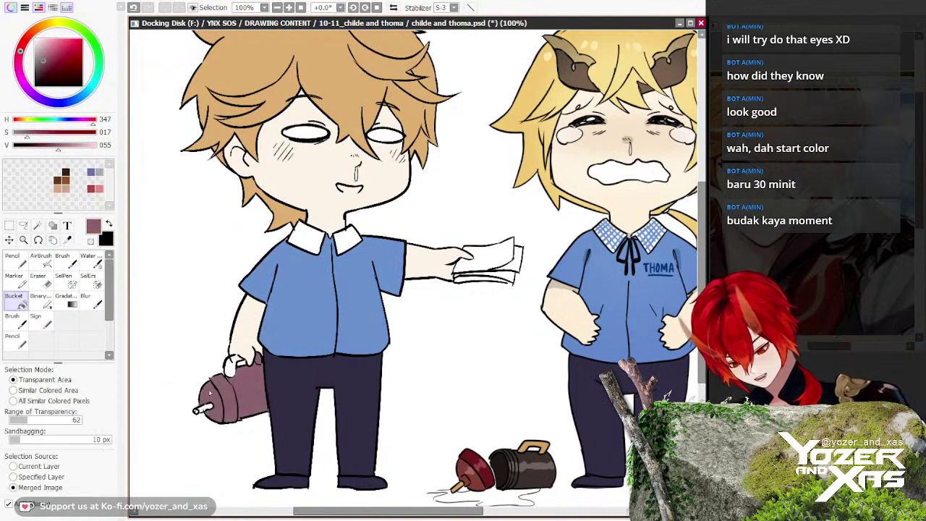
key("ctrl+z")
key("i")
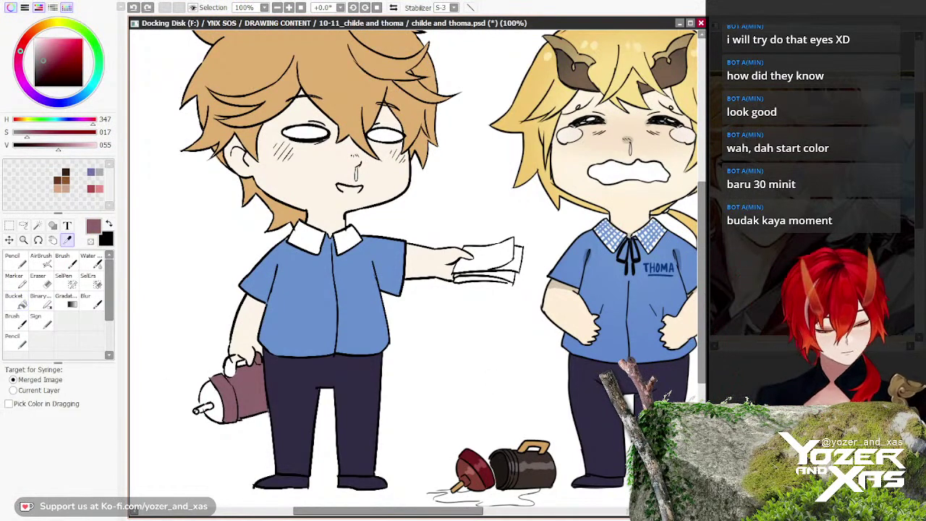
key("g")
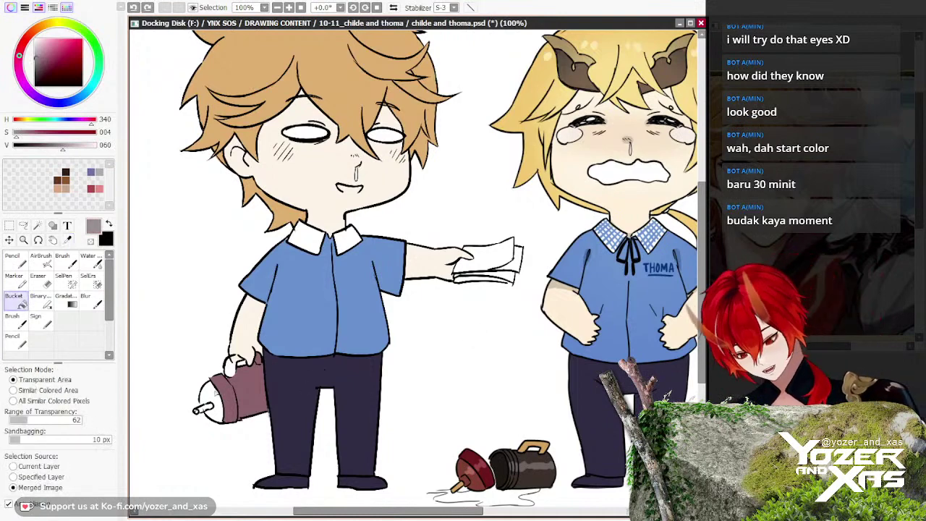
left_click(216, 393)
scroll(212, 416, "up", 5)
scroll(289, 381, "down", 4)
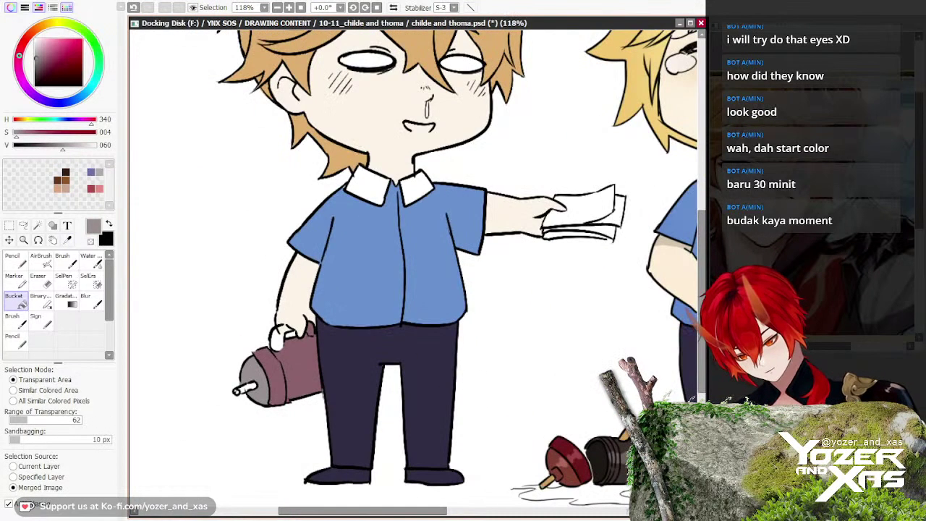
Step: Sample the red with hue 9, saturation 49 and value 71 from the fallen lid and fill the bottle's spout and the handle's outer end
left_click(569, 457, "alt")
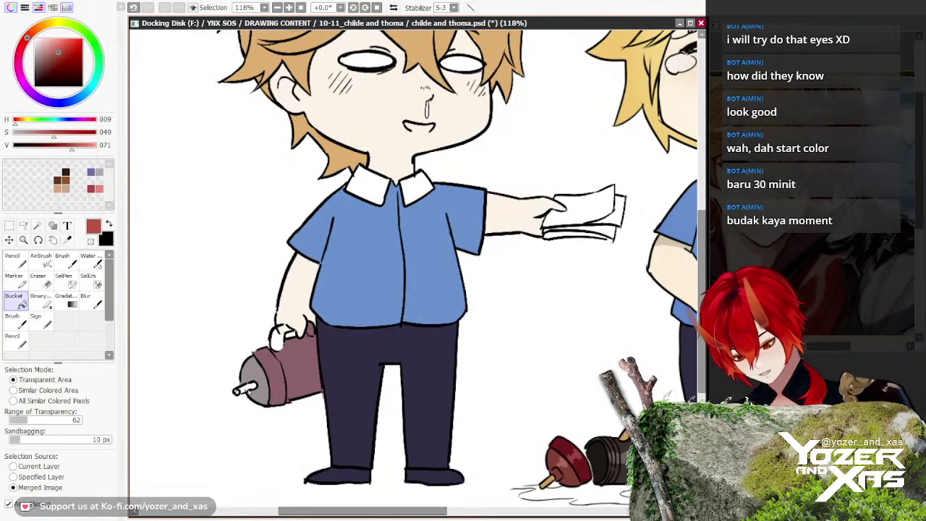
scroll(246, 389, "up", 3)
left_click(247, 390)
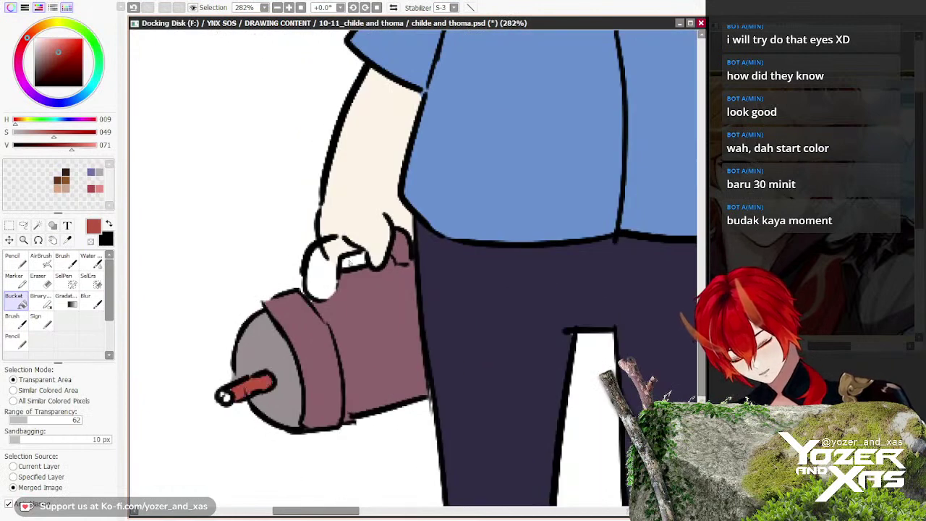
left_click(331, 264)
left_click(342, 253)
key("ctrl+z")
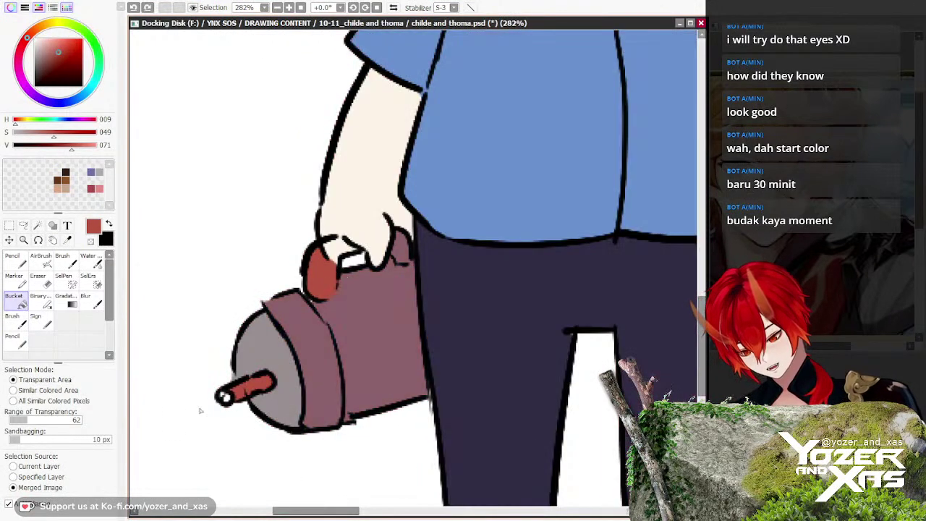
Step: Airbrush the spout's tip and the rest of the bottle handle around the fingers in the same red
scroll(241, 394, "up", 4)
key("b")
left_click_drag(211, 395, 203, 398)
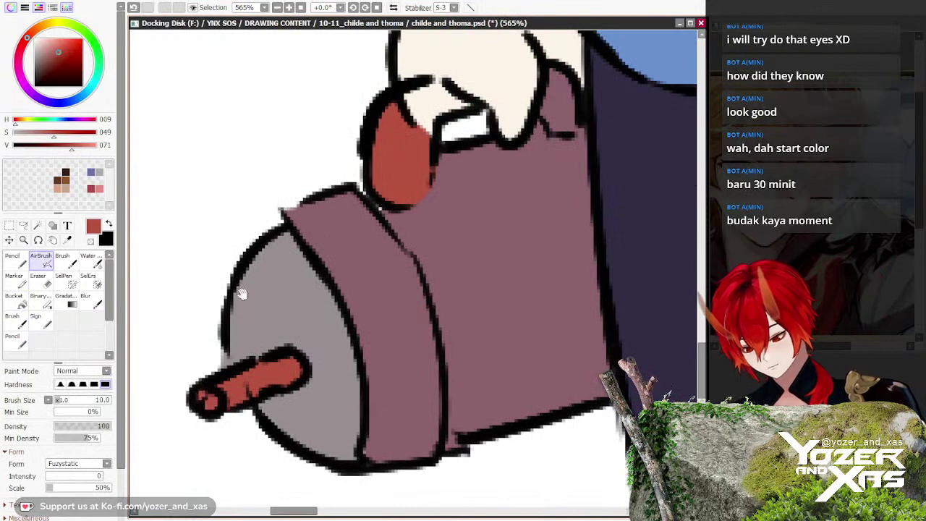
left_click_drag(241, 293, 243, 425)
key("bracketright")
key("bracketright")
key("bracketright")
mouse_move(433, 233)
left_mouse_down()
mouse_move(421, 283)
mouse_move(432, 234)
mouse_move(360, 253)
left_mouse_up()
key("bracketleft")
key("bracketleft")
mouse_move(480, 243)
left_mouse_down()
mouse_move(483, 276)
mouse_move(482, 248)
left_mouse_up()
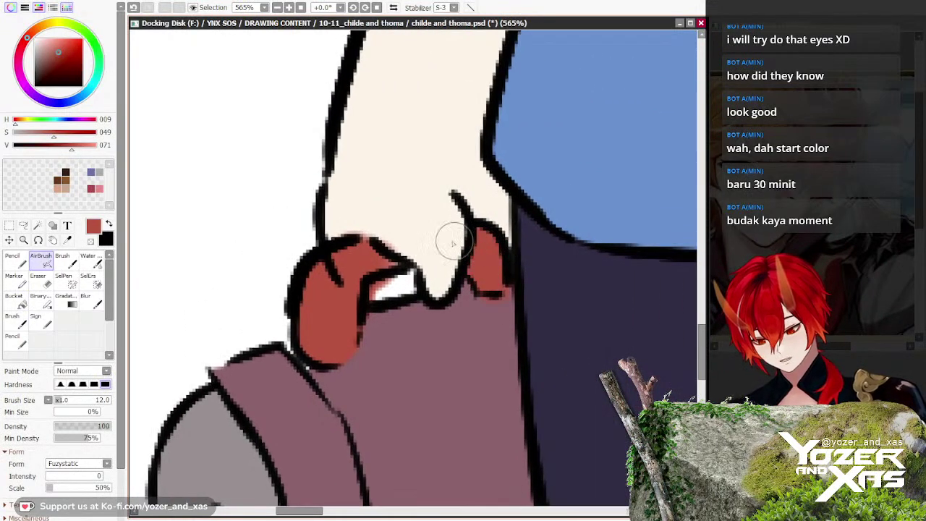
Step: Sample the bottle's maroon, raise its value to 75, and airbrush a lighter highlight band across the bottle's rim and body
scroll(248, 238, "down", 5)
scroll(248, 238, "down", 2)
scroll(297, 238, "up", 2)
key("alt")
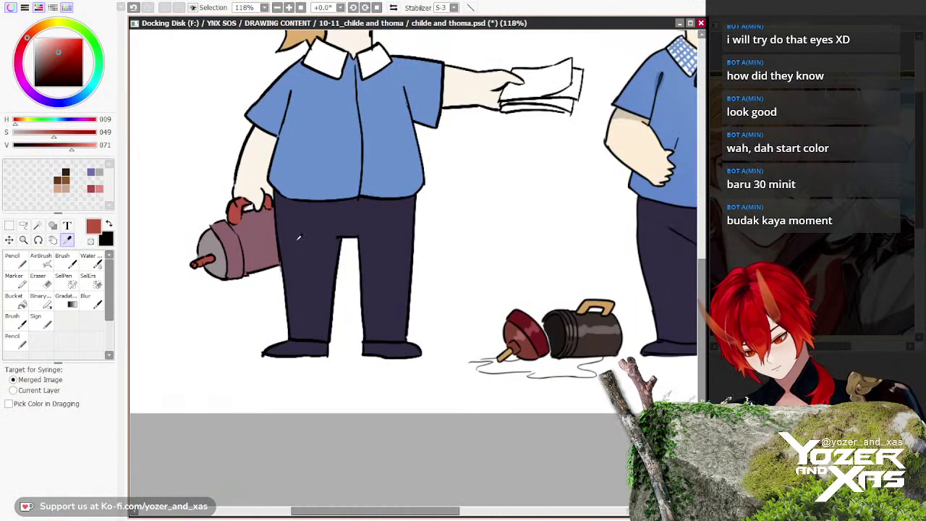
left_click(268, 237, "alt")
scroll(212, 206, "up", 6)
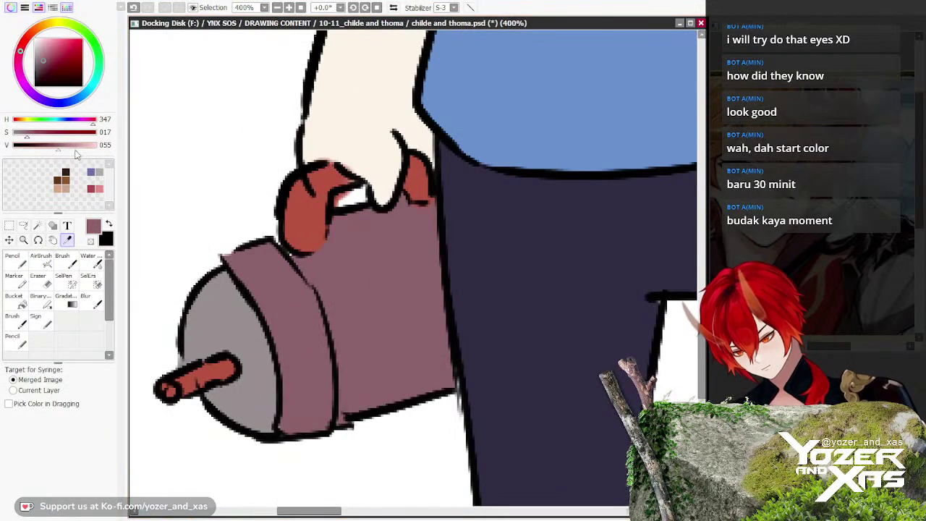
left_click(73, 146)
mouse_move(308, 320)
left_mouse_down()
mouse_move(279, 320)
mouse_move(310, 327)
mouse_move(340, 306)
mouse_move(436, 293)
mouse_move(437, 310)
left_mouse_up()
scroll(437, 310, "down", 4)
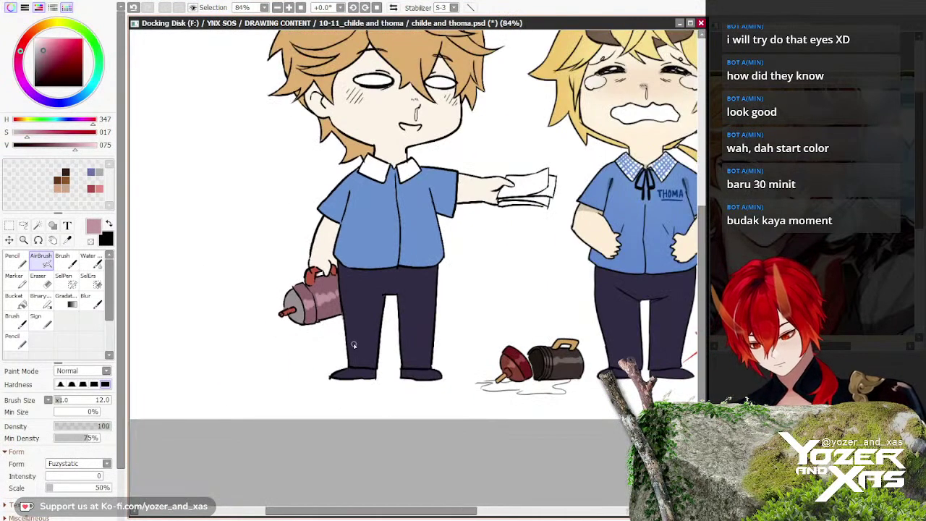
Step: Sample the bottle end's gray, raise its value to 74, and airbrush a lighter highlight across the rounded end at size 10
scroll(313, 300, "up", 4)
key("alt")
left_click(314, 302)
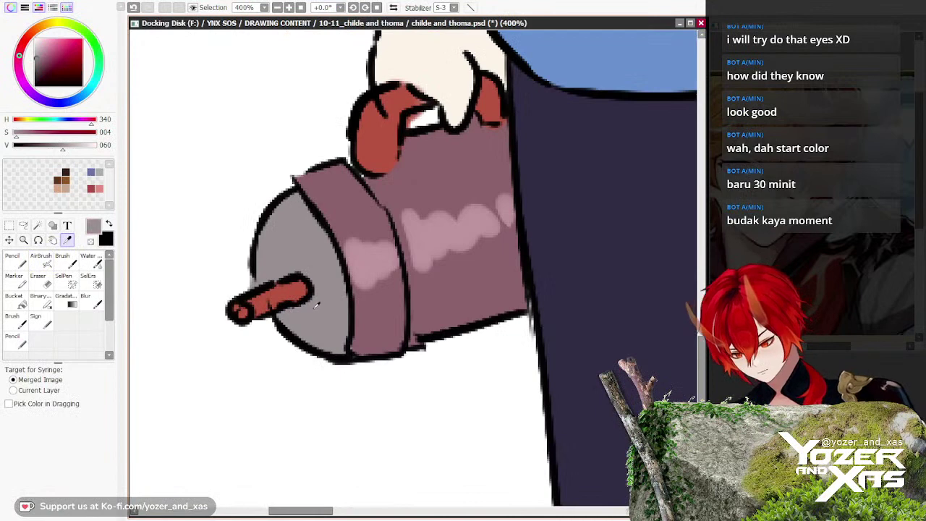
left_click_drag(35, 59, 37, 51)
key("b")
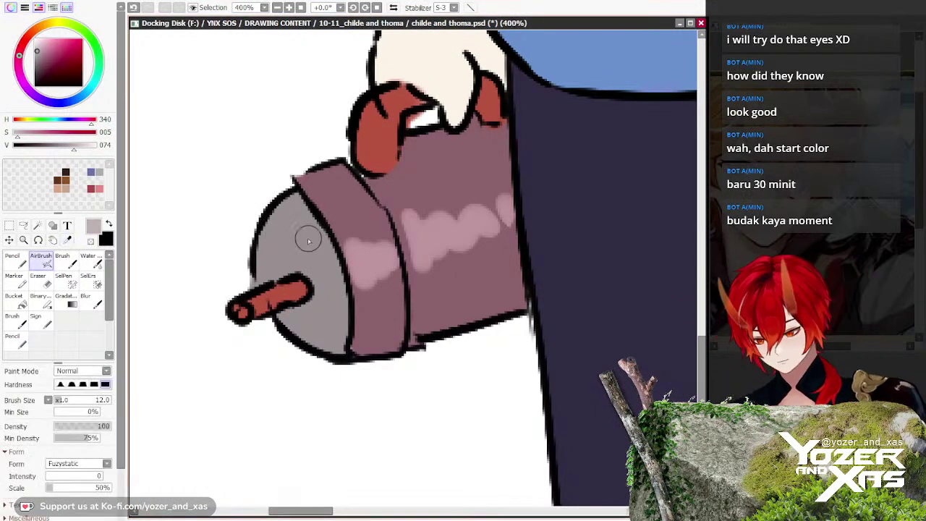
key("bracketleft")
left_click_drag(316, 227, 293, 245)
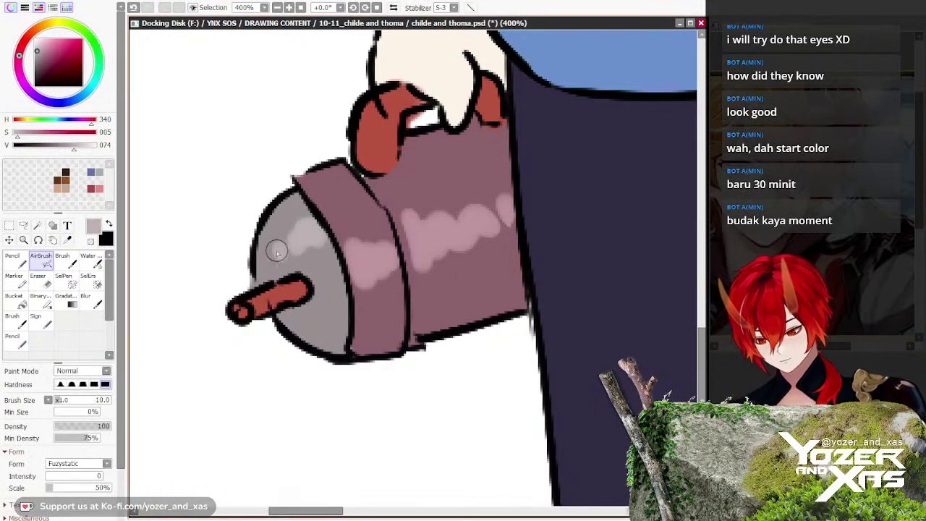
scroll(317, 301, "down", 4)
left_click_drag(386, 329, 265, 396)
key("i")
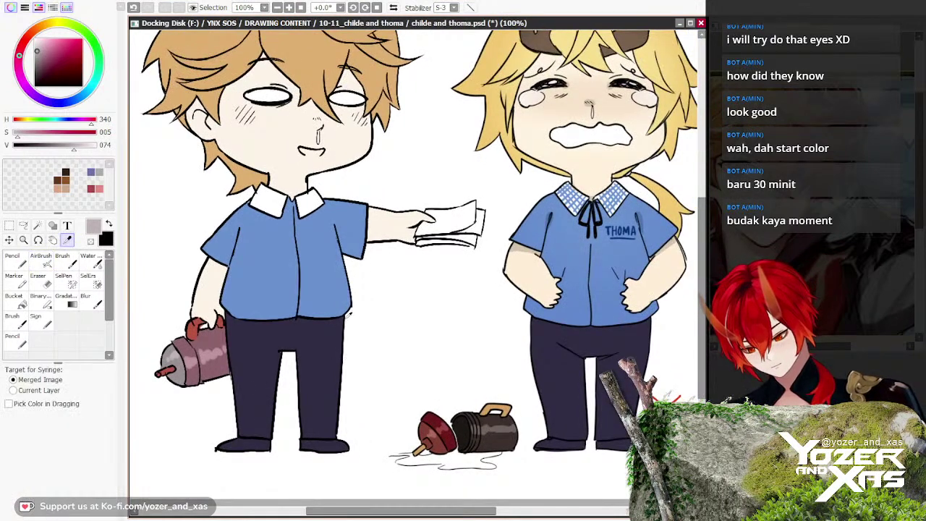
left_click_drag(360, 271, 392, 285)
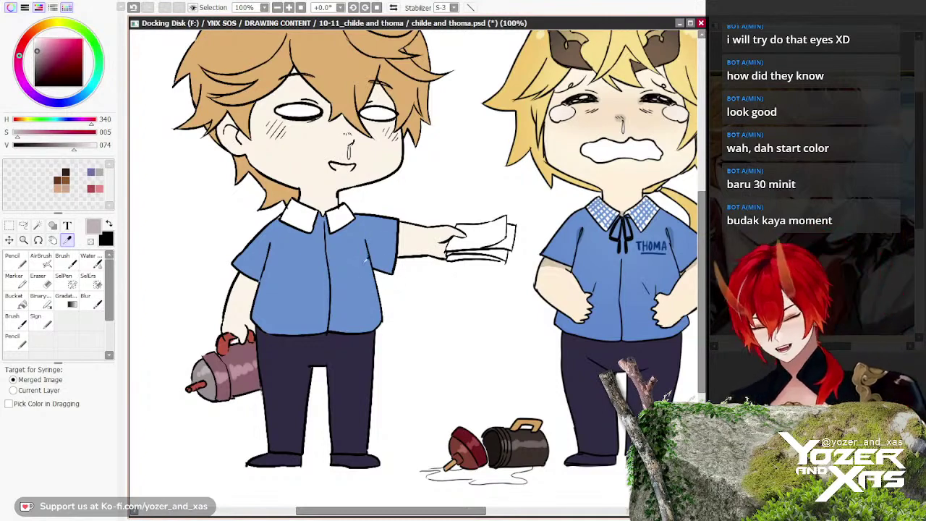
Step: Sample the blue of the brown-haired character's shirt and enlarge the airbrush to size 40
scroll(395, 282, "up", 4)
scroll(396, 229, "down", 5)
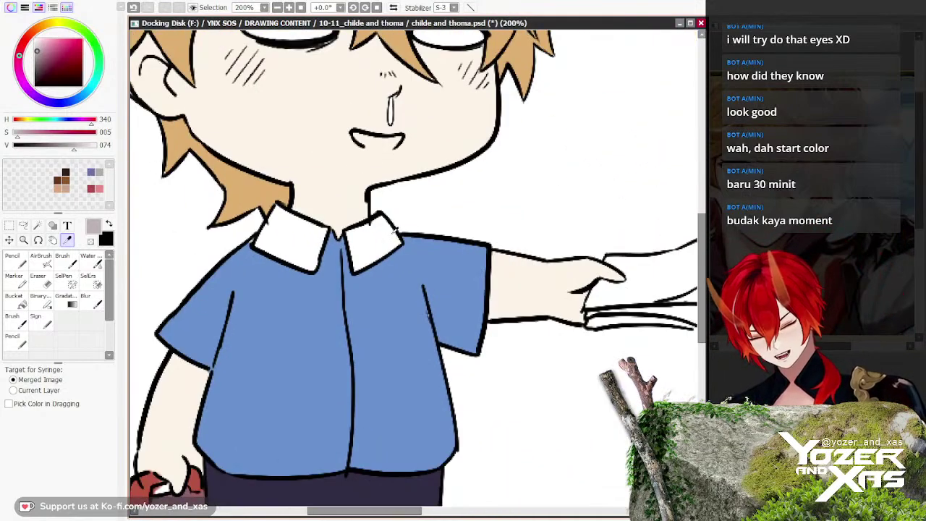
left_click(393, 258, "alt")
scroll(391, 246, "up", 6)
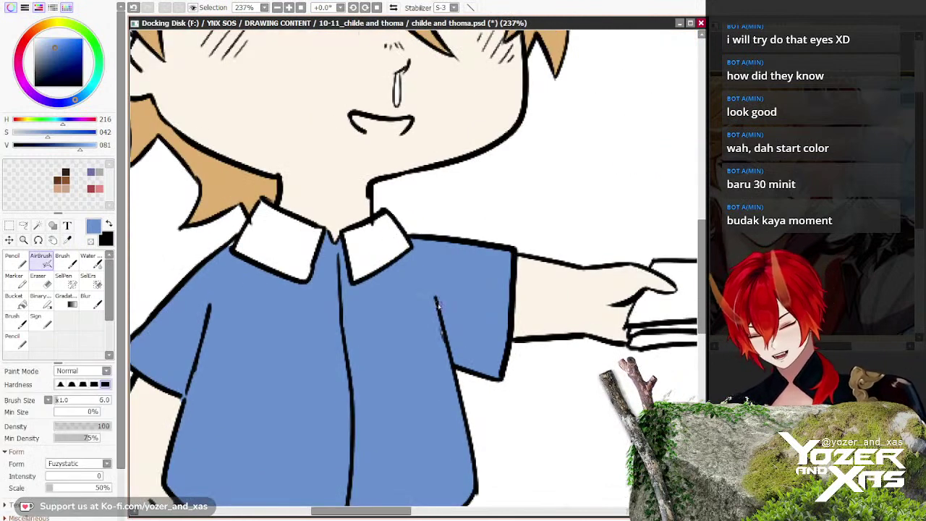
key("]")
key("]")
key("]")
key("]")
key("]")
key("]")
key("]")
key("]")
key("]")
key("]")
key("]")
key("]")
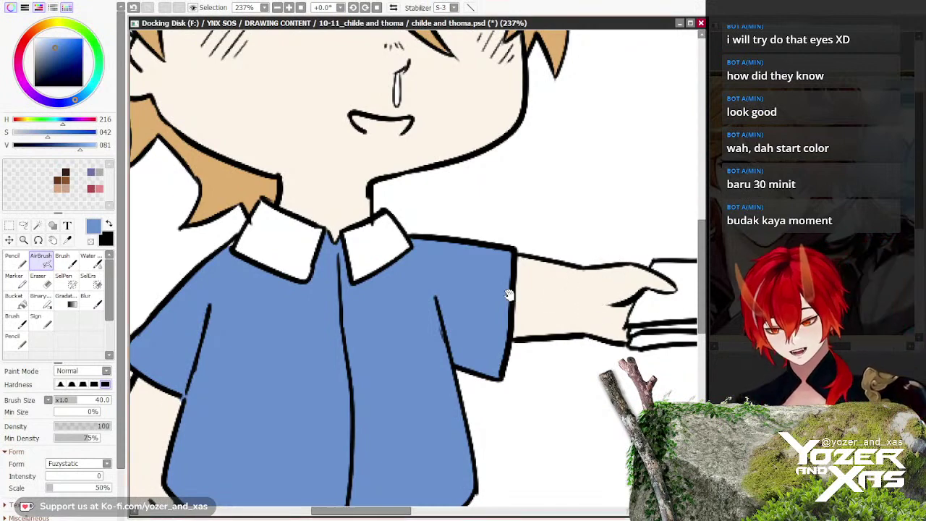
Step: Try to fill the white gap between the fingers and the bottle handle with the arm's skin color
left_click_drag(509, 297, 491, 270)
scroll(491, 278, "down", 1)
scroll(491, 279, "down", 3)
key("alt")
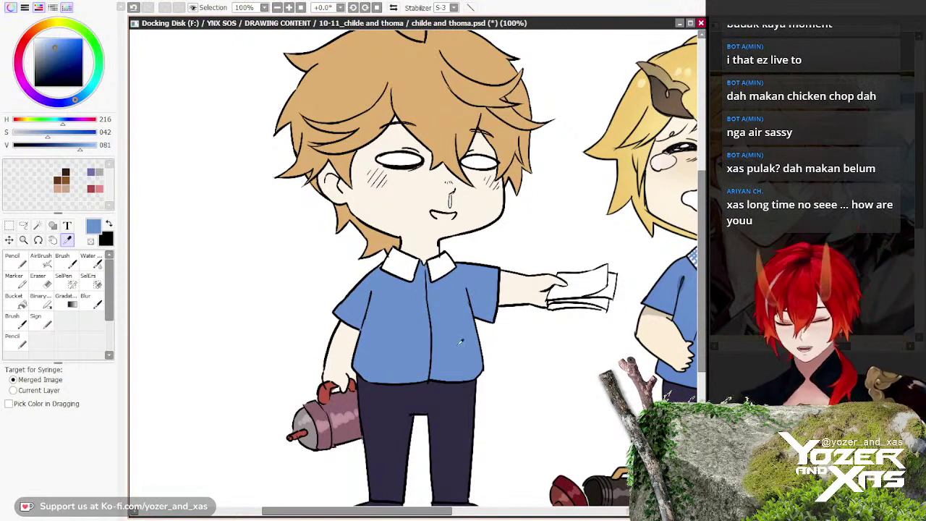
scroll(460, 342, "up", 7)
left_click_drag(291, 409, 429, 86)
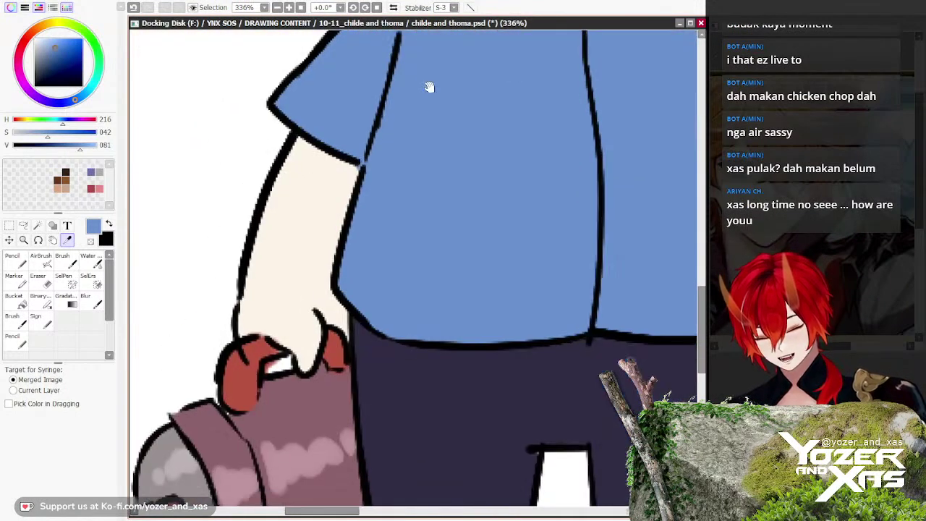
key("g")
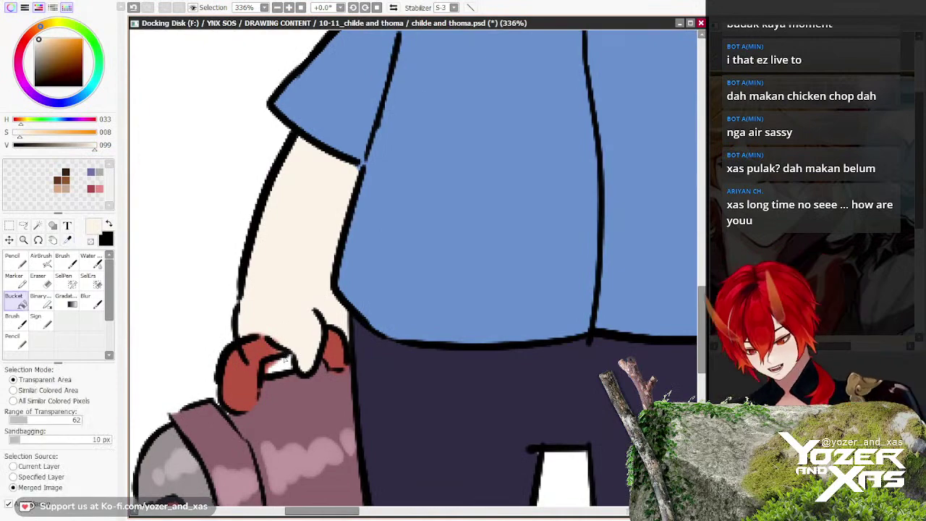
left_click(287, 358)
key("ctrl+z")
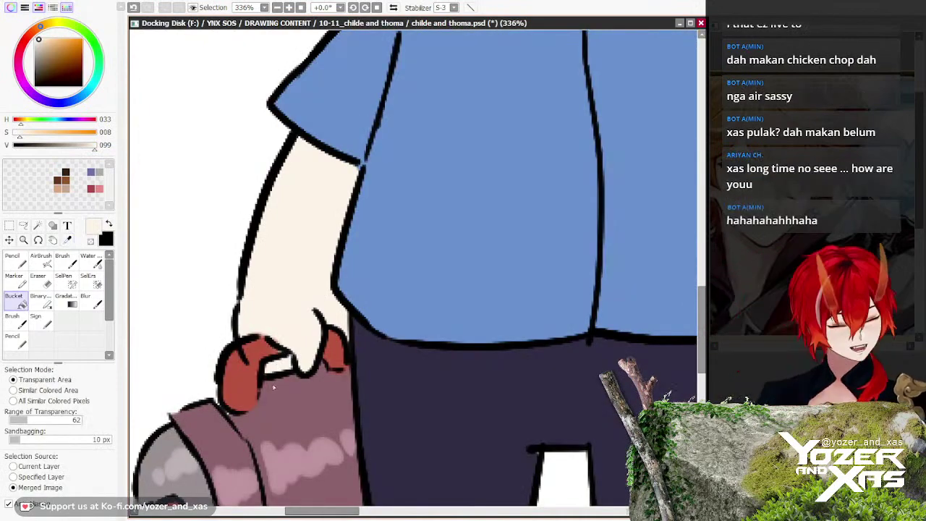
left_click_drag(615, 220, 358, 371)
scroll(357, 367, "down", 2)
scroll(357, 360, "down", 3)
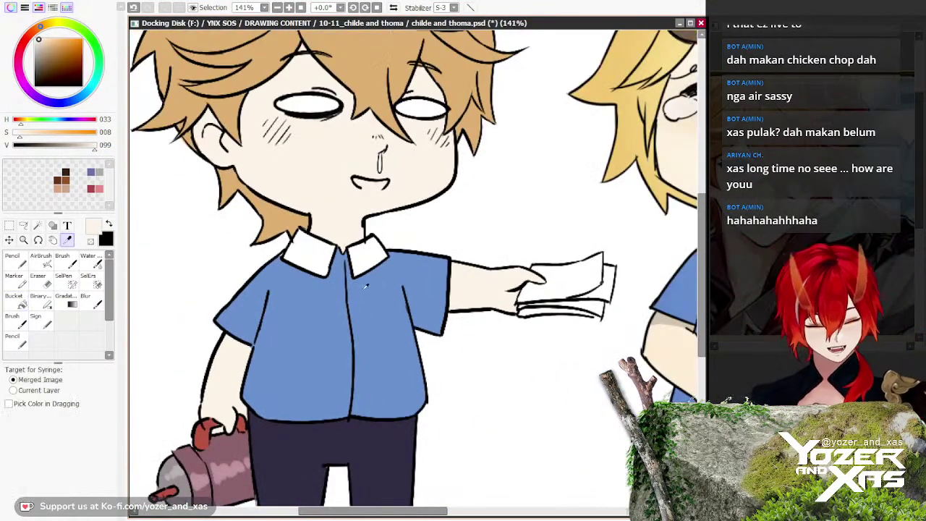
Step: Sample the shirt's blue and airbrush lengthwise stripes at size 4 over the collar flap nearest the outstretched arm
left_click(374, 285, "alt")
scroll(360, 228, "up", 6)
key("b")
key("[")
key("[")
key("[")
key("[")
key("[")
key("[")
key("[")
key("[")
key("[")
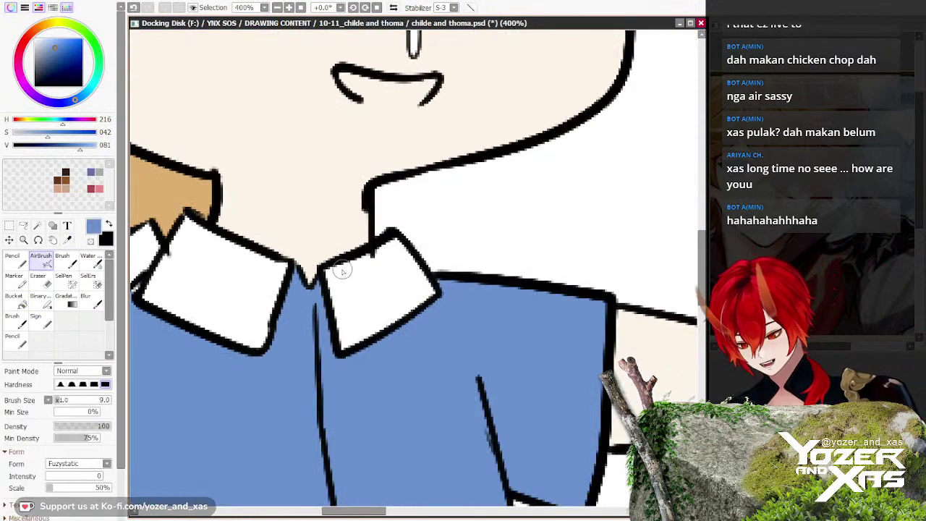
left_click_drag(334, 266, 356, 346)
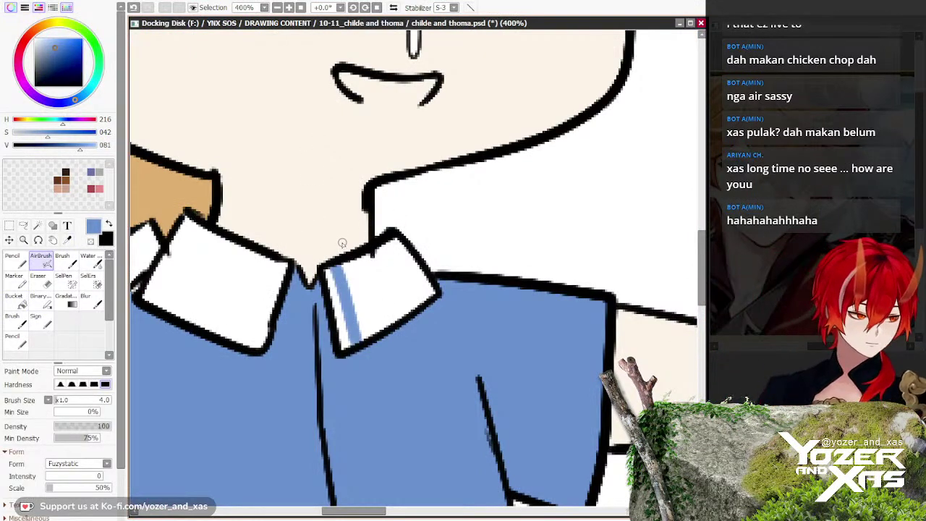
key("ctrl+z")
scroll(340, 275, "up", 2)
left_click_drag(330, 260, 363, 373)
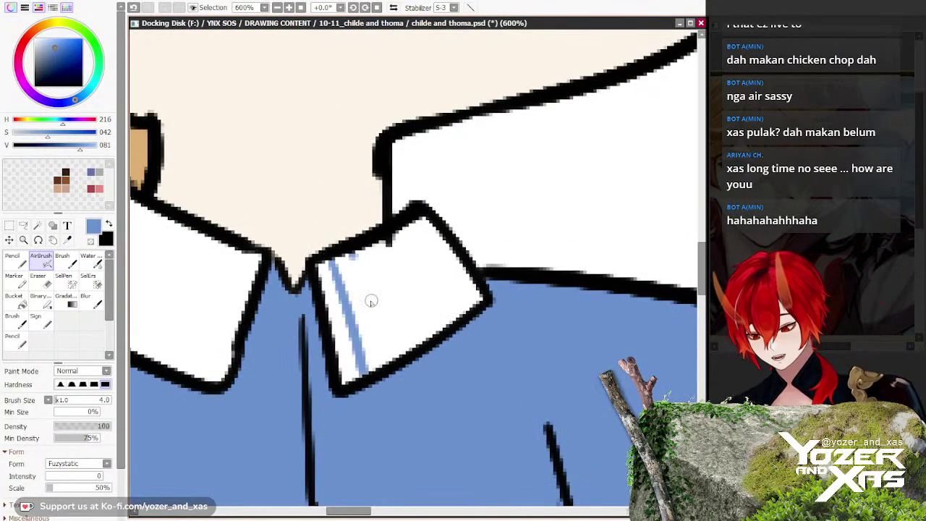
left_click_drag(351, 257, 383, 358)
mouse_move(369, 238)
left_mouse_down()
mouse_move(408, 344)
mouse_move(434, 336)
left_mouse_up()
mouse_move(399, 224)
left_mouse_down()
mouse_move(450, 331)
mouse_move(406, 219)
mouse_move(462, 319)
mouse_move(420, 219)
mouse_move(483, 311)
left_mouse_up()
Step: Airbrush matching blue lengthwise stripes across the other collar flap, on the bottle-holding side, out to its outer edge
left_click_drag(265, 304, 457, 349)
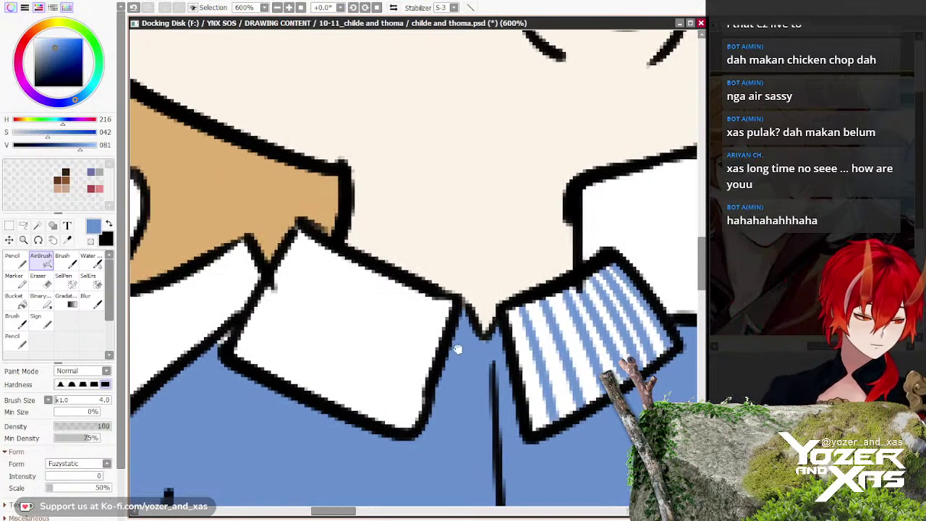
left_click_drag(442, 301, 401, 420)
mouse_move(430, 295)
left_mouse_down()
mouse_move(395, 397)
mouse_move(414, 298)
mouse_move(371, 417)
left_mouse_up()
key("ctrl+z")
key("ctrl+z")
left_click_drag(427, 296, 380, 412)
left_click_drag(409, 281, 358, 394)
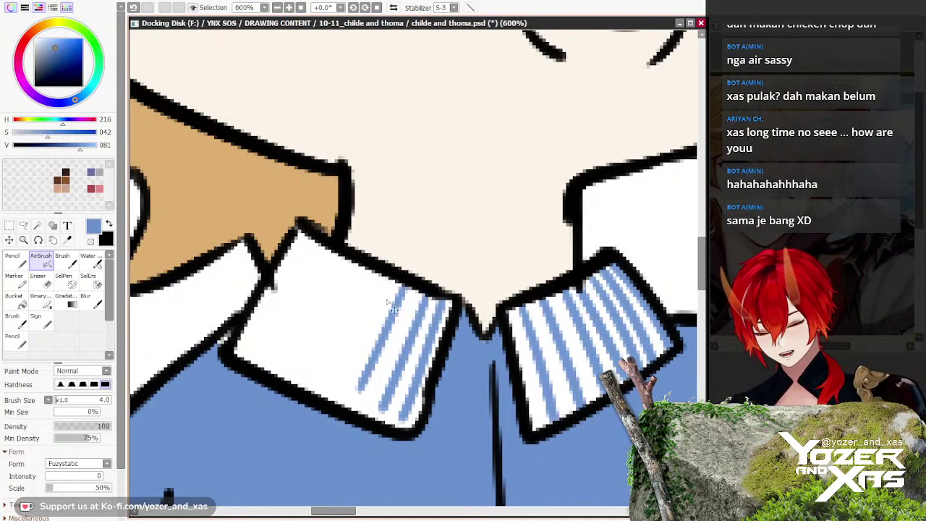
key("ctrl+z")
left_click_drag(408, 291, 360, 409)
mouse_move(386, 279)
left_mouse_down()
mouse_move(359, 366)
mouse_move(338, 402)
left_mouse_up()
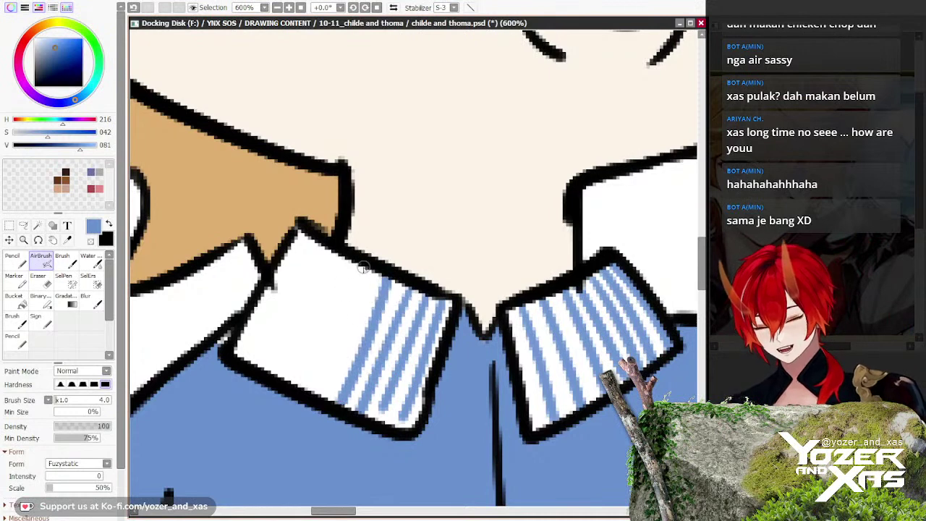
mouse_move(363, 268)
left_mouse_down()
mouse_move(318, 408)
mouse_move(296, 387)
left_mouse_up()
mouse_move(333, 243)
left_mouse_down()
mouse_move(281, 383)
mouse_move(281, 315)
left_mouse_up()
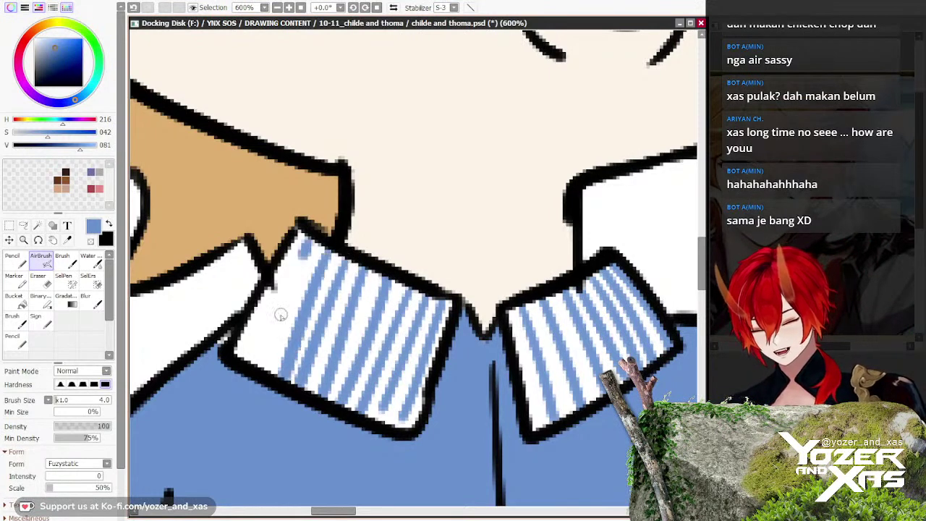
left_click_drag(304, 254, 254, 371)
scroll(269, 196, "down", 3)
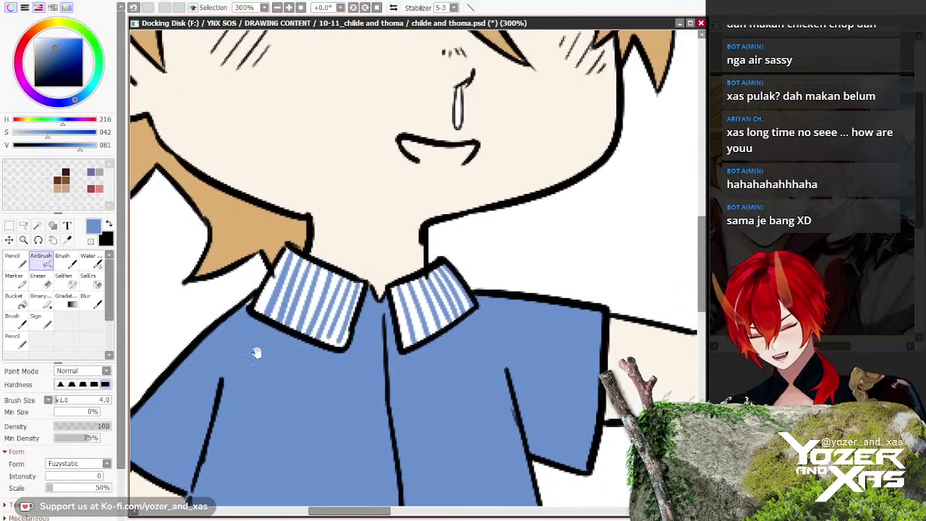
scroll(256, 352, "up", 2)
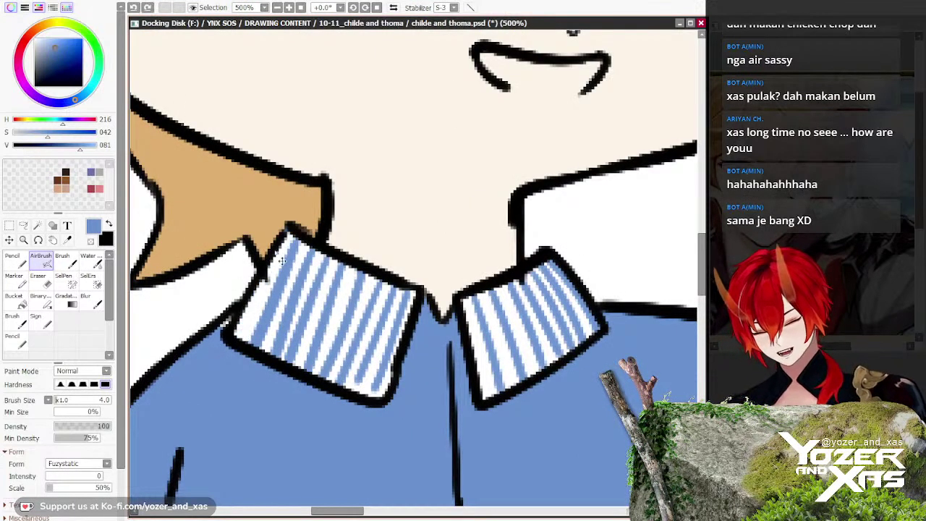
left_click_drag(262, 272, 225, 320)
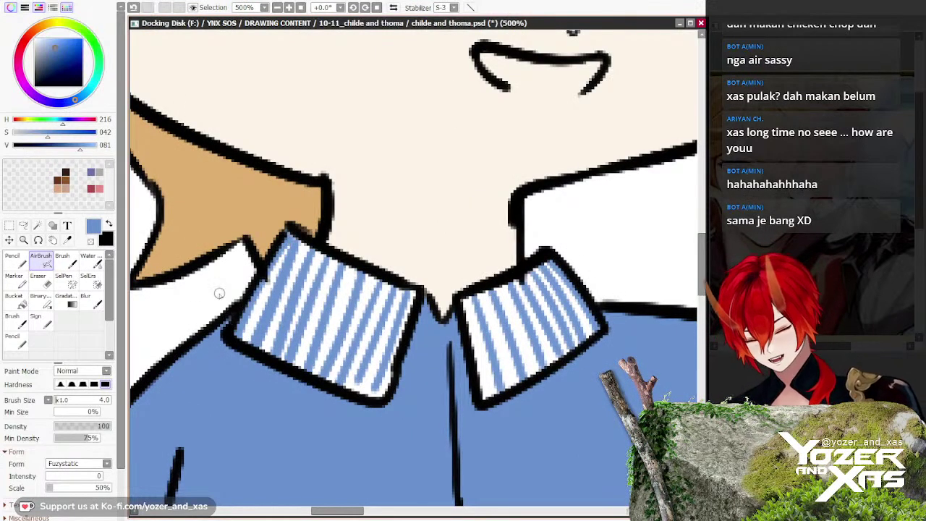
Step: Cross the stripes on the bottle-side collar flap with blue lines parallel to its neck edge to form a checked pattern
scroll(219, 293, "up", 3)
left_click_drag(397, 310, 228, 227)
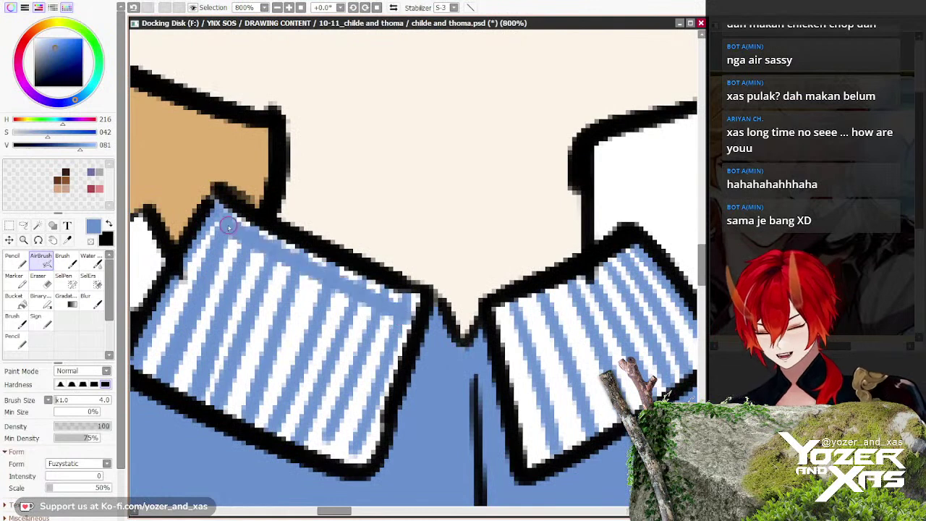
key("ctrl+z")
left_click_drag(407, 322, 221, 231)
left_click_drag(398, 361, 219, 269)
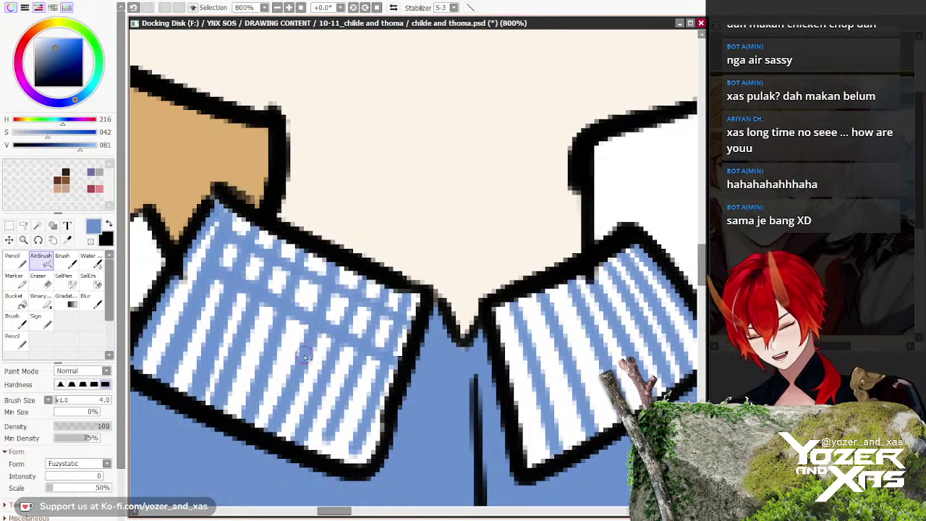
left_click_drag(383, 394, 200, 304)
left_click_drag(376, 437, 154, 324)
scroll(209, 310, "down", 1)
left_click_drag(208, 310, 179, 398)
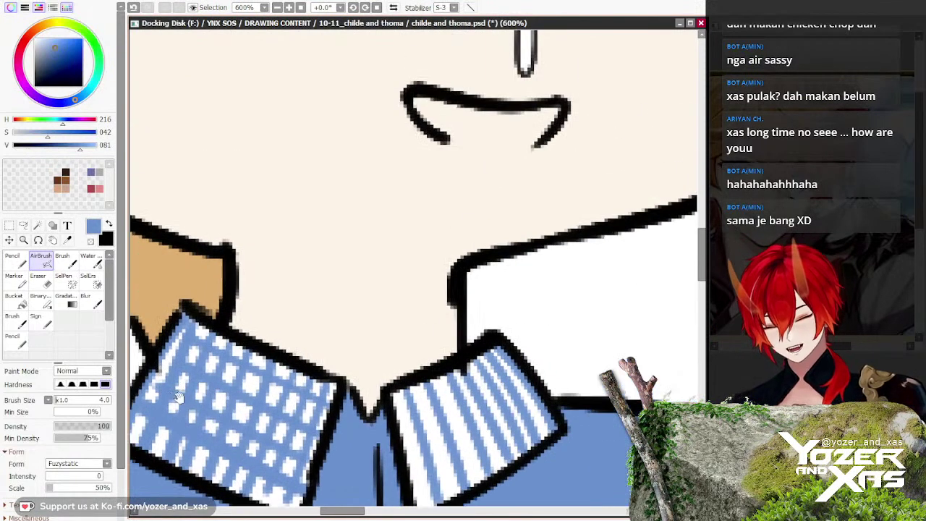
key("ctrl+z")
left_click_drag(228, 365, 279, 240)
scroll(313, 337, "up", 1)
left_click_drag(367, 367, 145, 268)
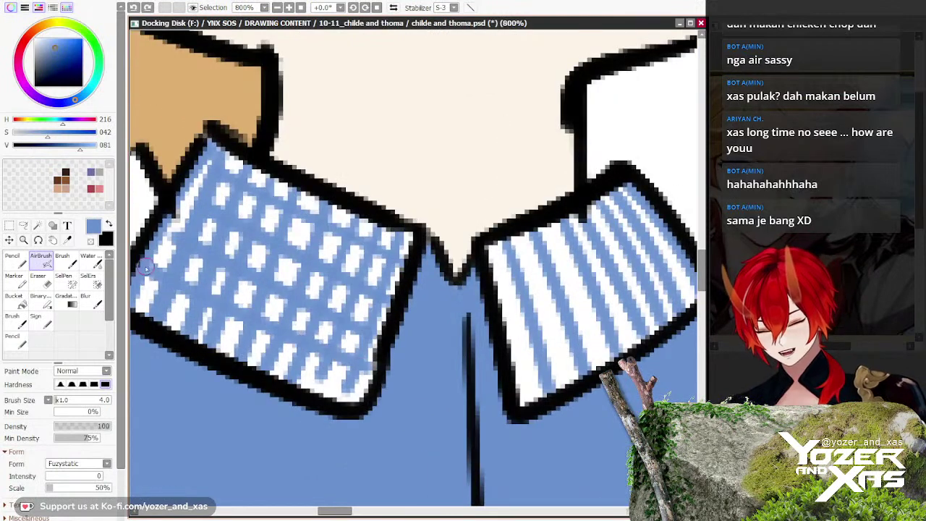
Step: Add blue cross lines to the collar flap on the outstretched-arm side to complete its checked pattern
left_click_drag(376, 201, 264, 222)
mouse_move(525, 229)
left_mouse_down()
mouse_move(360, 290)
mouse_move(446, 274)
mouse_move(380, 303)
left_mouse_up()
key("ctrl+z")
left_click_drag(554, 250, 391, 331)
left_click_drag(522, 280, 386, 374)
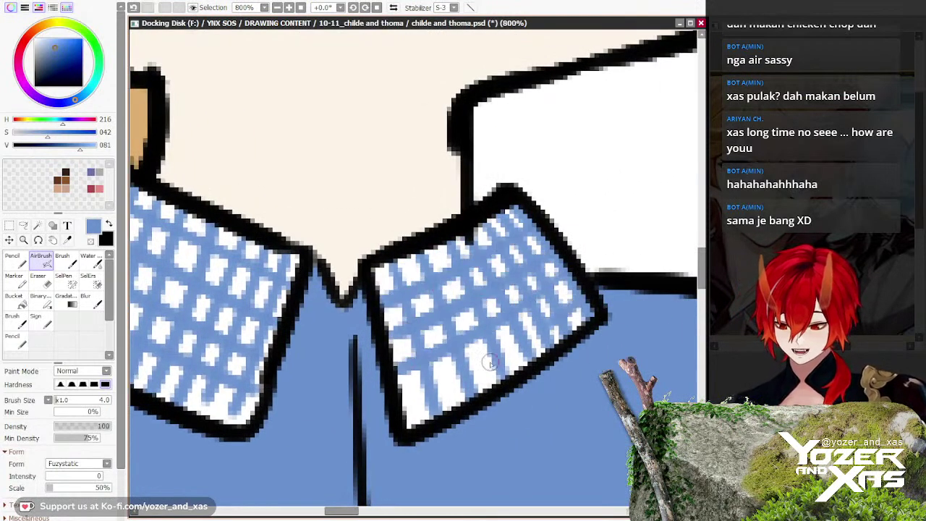
scroll(236, 380, "down", 4)
scroll(237, 380, "down", 2)
left_click_drag(200, 441, 232, 381)
Step: Sample the navy with hue 217, saturation 56 and value 47 from the THOMA lettering on the blond character's shirt
key("alt")
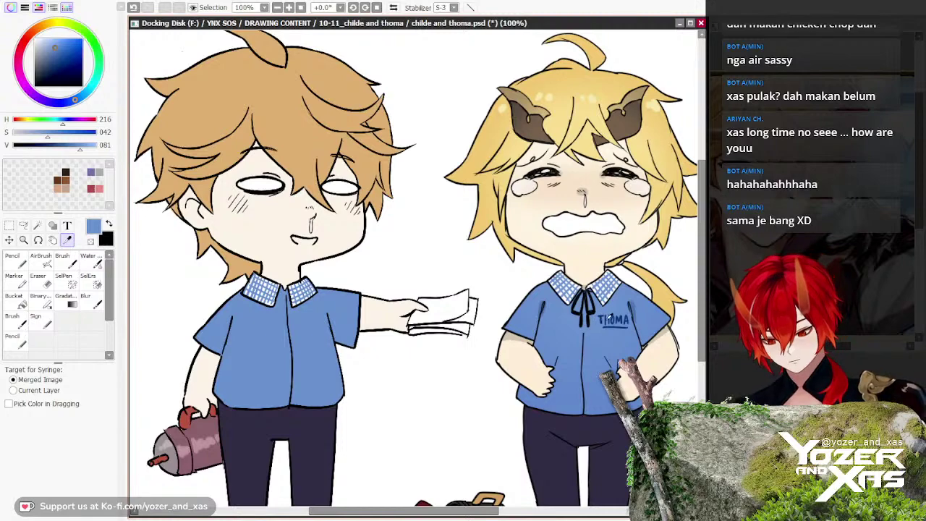
scroll(608, 308, "down", 1)
scroll(613, 306, "up", 4)
left_click(618, 308)
scroll(619, 298, "down", 2)
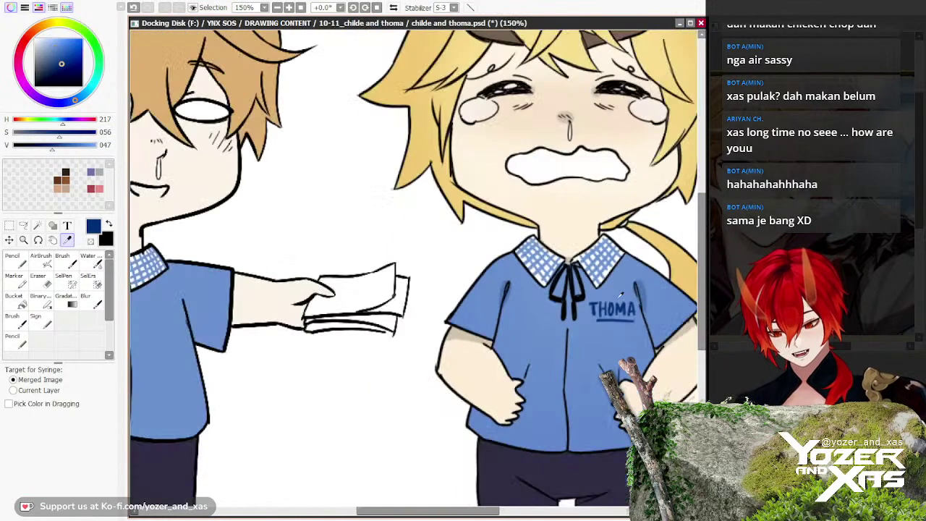
scroll(448, 297, "up", 4)
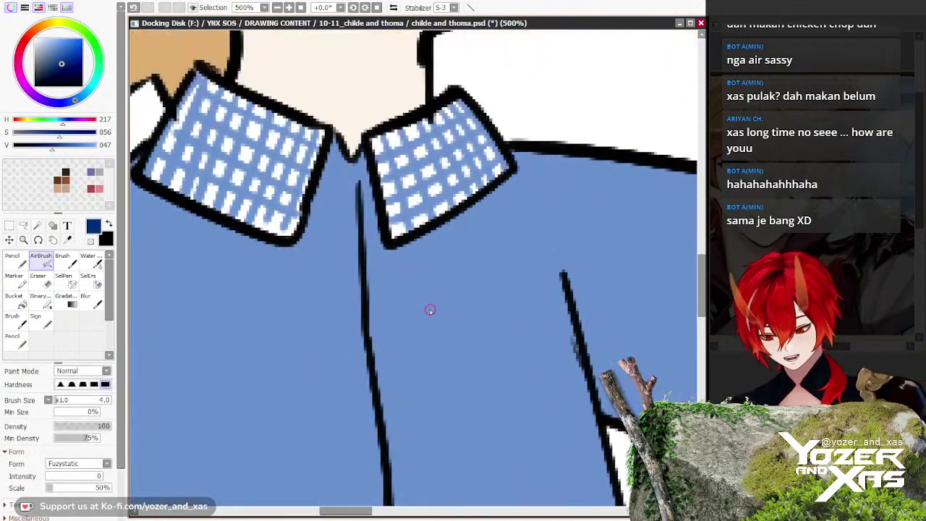
Step: Try lettering the first characters of the name, starting with CH, in navy on the brown-haired character's shirt chest
scroll(430, 310, "up", 1)
left_click_drag(347, 232, 353, 299)
key("ctrl+z")
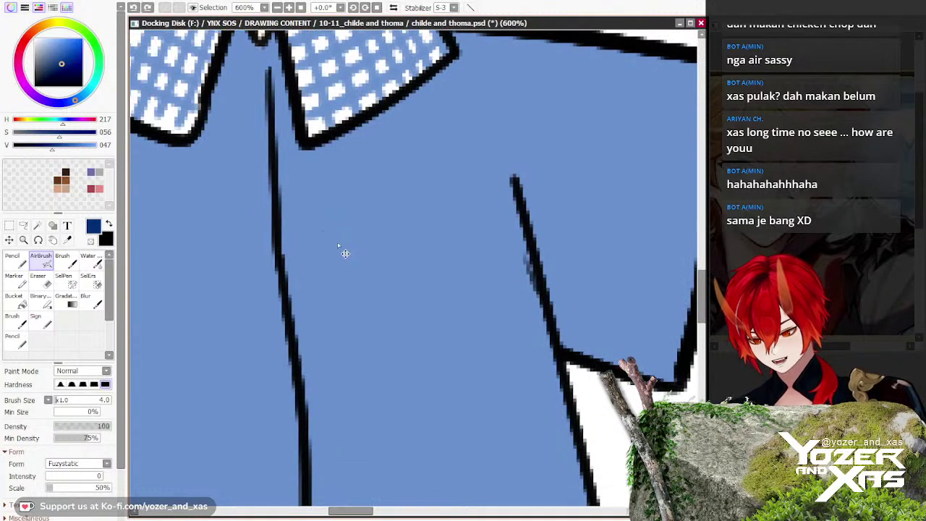
mouse_move(353, 230)
left_mouse_down()
mouse_move(350, 309)
mouse_move(369, 311)
left_mouse_up()
left_click_drag(390, 221, 394, 300)
left_click_drag(370, 264, 395, 260)
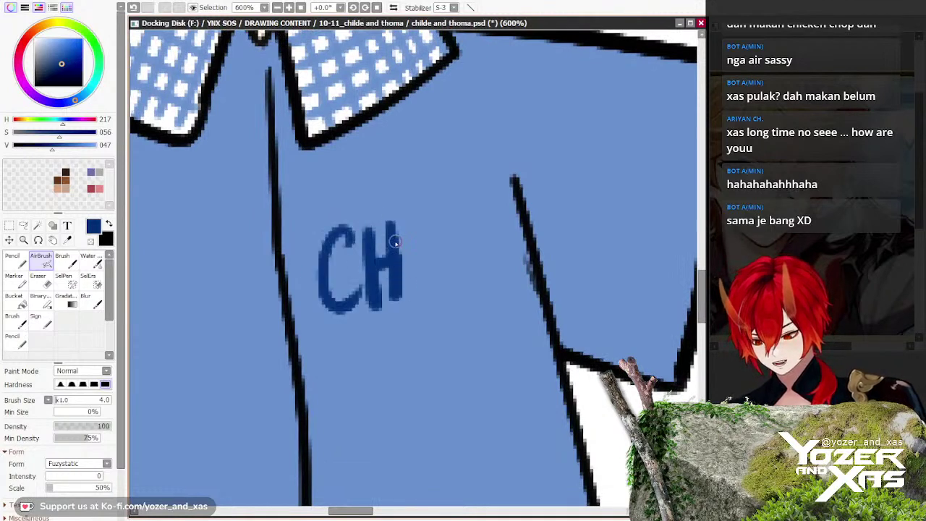
mouse_move(414, 222)
left_mouse_down()
mouse_move(420, 300)
mouse_move(443, 299)
left_mouse_up()
key("ctrl+z")
key("ctrl+z")
key("ctrl+z")
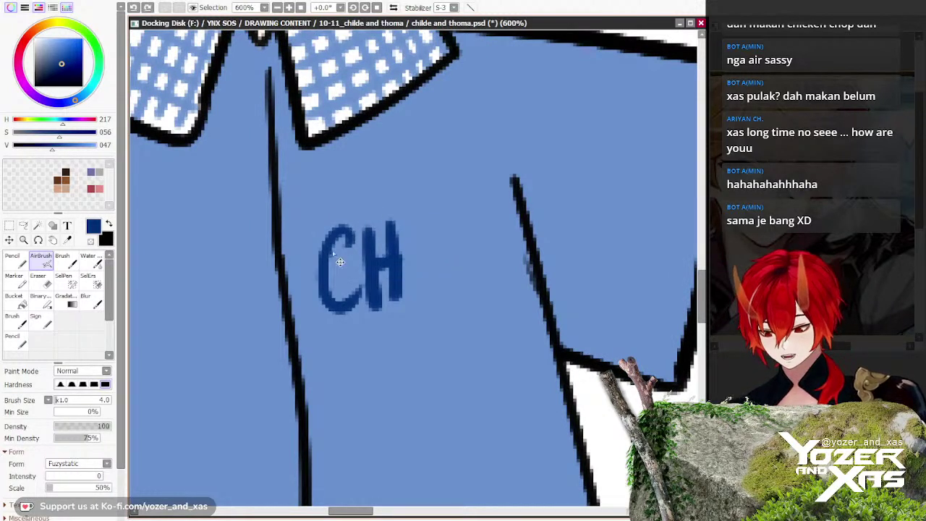
key("ctrl+z")
key("ctrl+z")
key("ctrl+z")
key("ctrl+z")
Step: Try lettering CHILDE in navy across the brown-haired character's shirt chest with the size 4 brush
mouse_move(346, 233)
left_mouse_down()
mouse_move(313, 303)
mouse_move(351, 291)
mouse_move(360, 308)
left_mouse_up()
left_click(362, 234)
left_click_drag(379, 224, 381, 299)
mouse_move(403, 224)
left_mouse_down()
mouse_move(421, 305)
mouse_move(454, 299)
left_mouse_up()
left_click_drag(466, 244, 461, 298)
left_click_drag(533, 283, 523, 218)
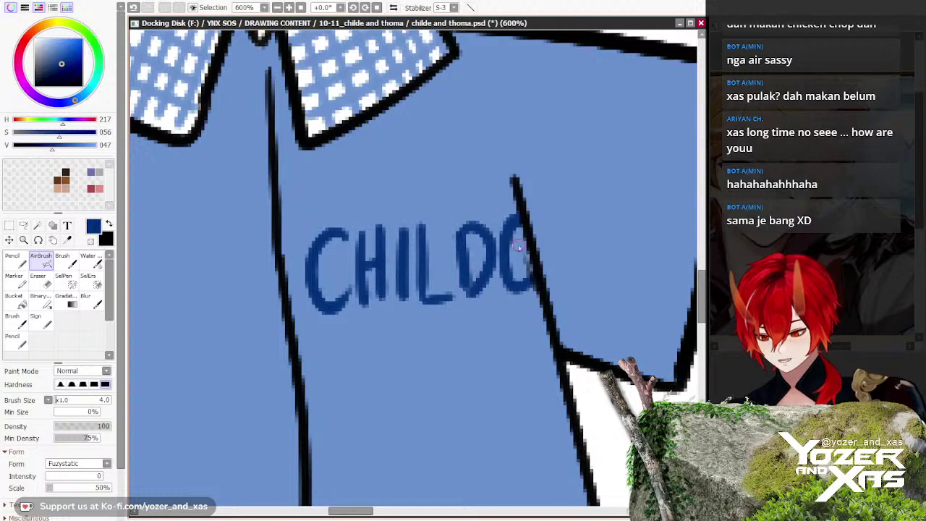
Step: Try underlining the CHILDE lettering in navy and compare it with THOMA on the blond character's shirt
scroll(510, 239, "down", 2)
mouse_move(506, 253)
left_mouse_down()
mouse_move(522, 250)
mouse_move(304, 267)
left_mouse_up()
scroll(421, 329, "up", 2)
scroll(295, 253, "down", 3)
scroll(235, 269, "down", 2)
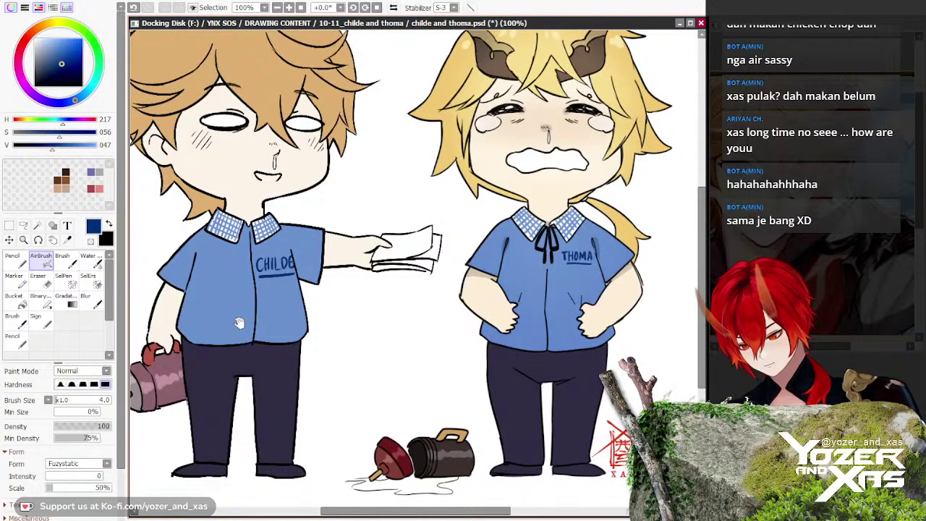
left_click_drag(239, 322, 267, 332)
scroll(248, 220, "up", 2)
Step: Undo the underline and the CHILDE lettering on the brown-haired character's shirt
key("ctrl+z")
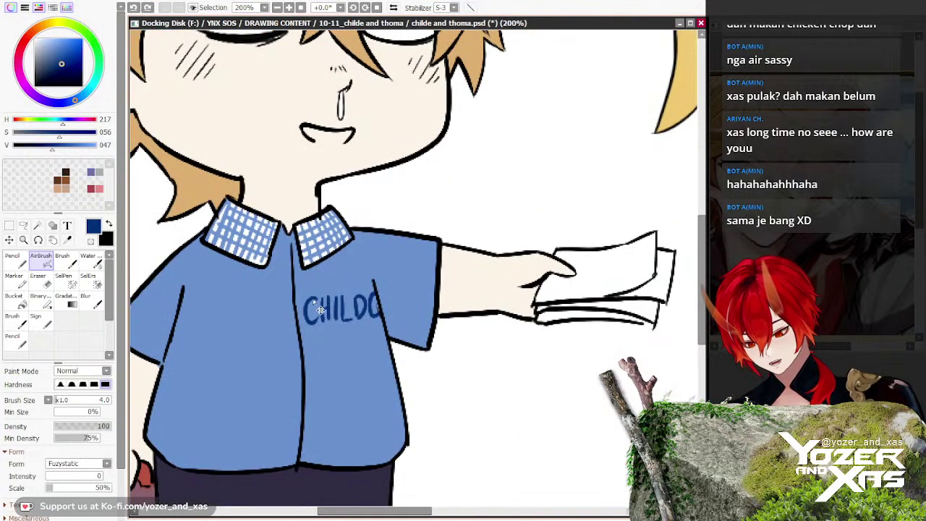
key("ctrl+z")
key("ctrl+z")
scroll(332, 290, "up", 4)
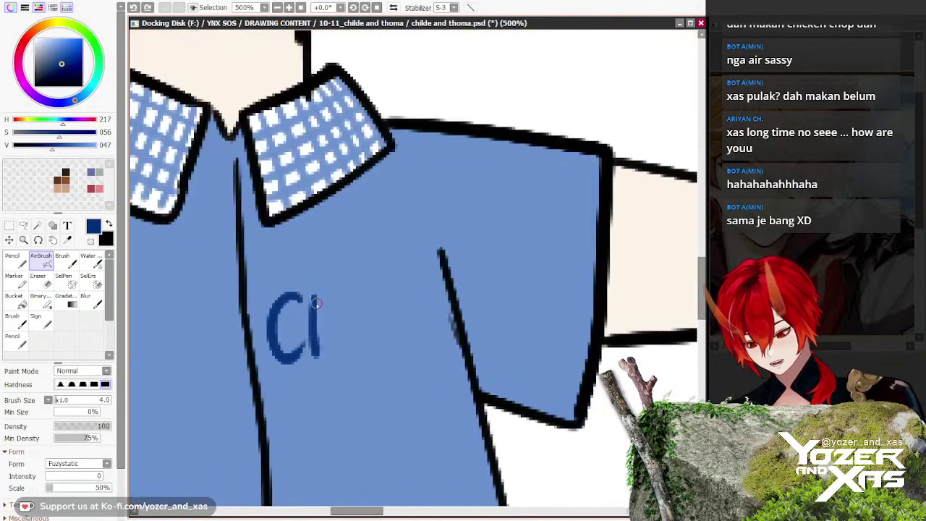
key("ctrl+z")
Step: Try lettering the first characters of CHILDE again in navy at size 4, then remove them
mouse_move(357, 232)
left_mouse_down()
mouse_move(313, 296)
mouse_move(357, 313)
left_mouse_up()
left_click_drag(369, 221, 373, 315)
left_click_drag(395, 219, 394, 302)
key("ctrl+z")
key("ctrl+z")
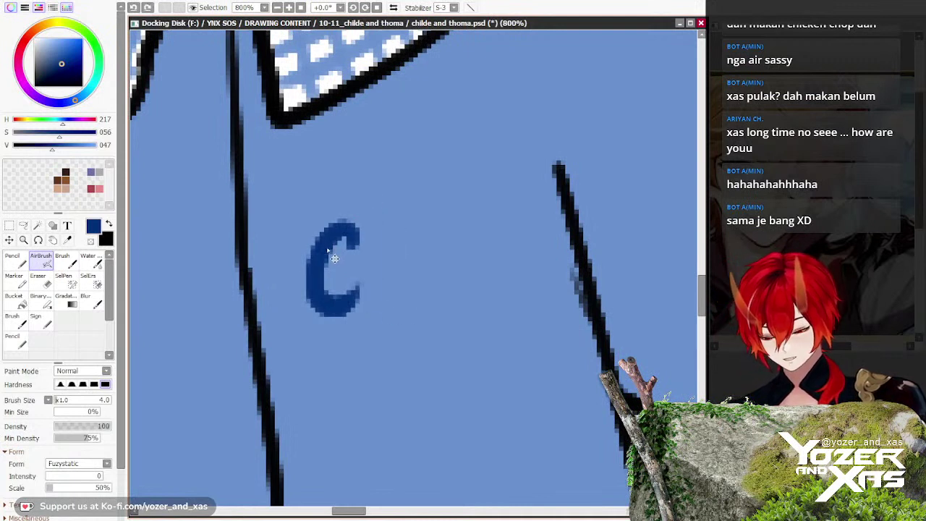
key("ctrl+z")
Step: Letter CHILDE in navy on the shirt chest with a size 3 brush, between the placket and the sleeve fold
key("bracketleft")
left_click(327, 232)
left_click_drag(328, 230, 331, 311)
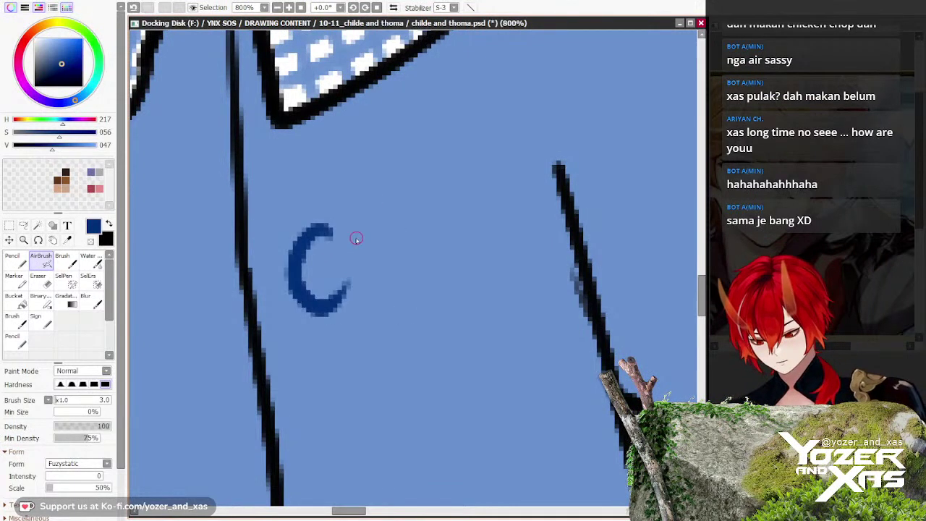
mouse_move(355, 225)
left_mouse_down()
mouse_move(355, 318)
mouse_move(379, 300)
left_mouse_up()
left_click_drag(356, 263, 378, 261)
mouse_move(400, 222)
left_mouse_down()
mouse_move(424, 271)
mouse_move(465, 291)
left_mouse_up()
left_click_drag(475, 218, 476, 299)
mouse_move(473, 220)
left_mouse_down()
mouse_move(516, 263)
mouse_move(473, 298)
left_mouse_up()
left_click_drag(561, 217, 558, 298)
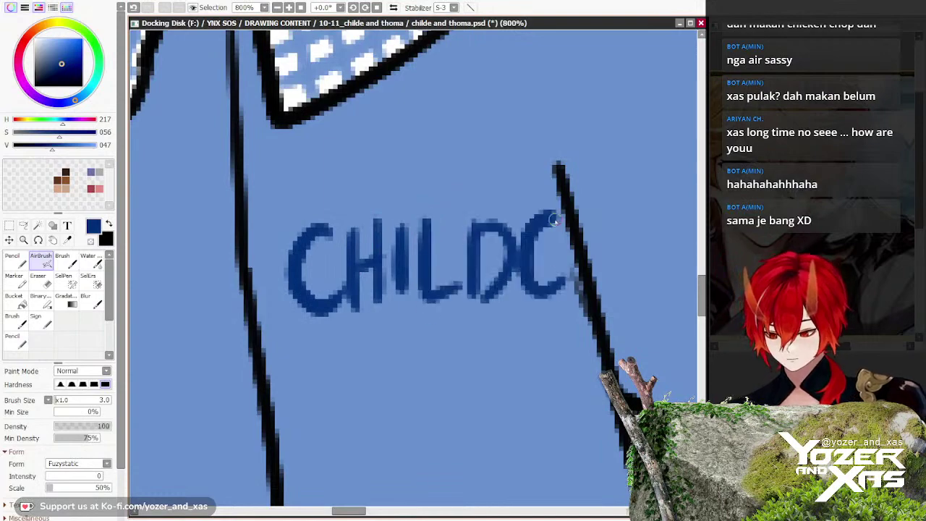
left_click_drag(529, 259, 560, 258)
Step: Underline CHILDE with one slightly slanted navy stroke, like the underline beneath THOMA
scroll(283, 238, "down", 10)
scroll(263, 293, "down", 3)
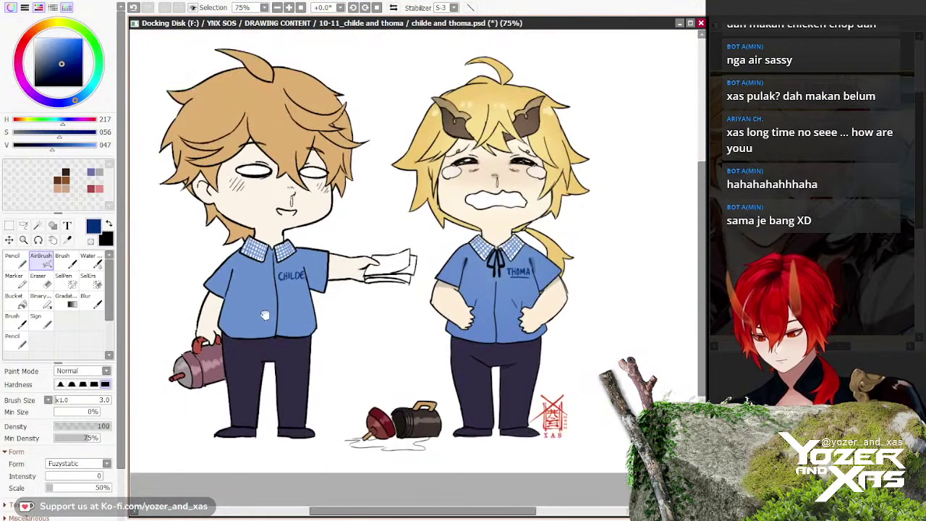
scroll(318, 278, "up", 7)
left_click_drag(353, 274, 229, 289)
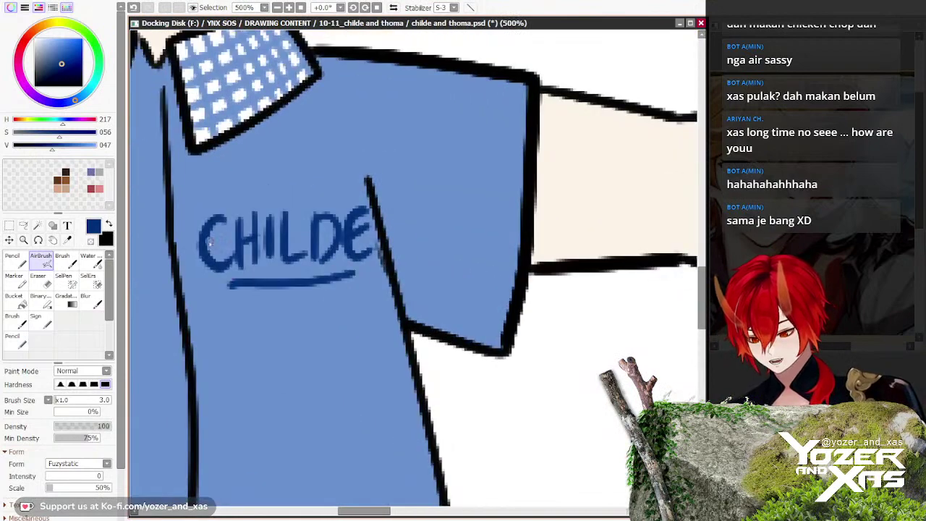
key("ctrl+z")
left_click_drag(365, 278, 214, 291)
scroll(190, 311, "down", 3)
scroll(190, 318, "down", 4)
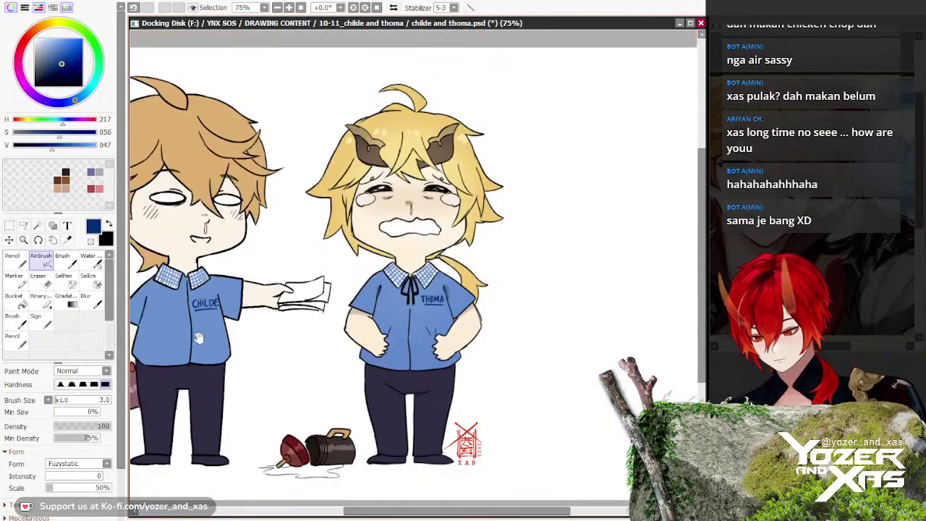
Step: Sample the skin shadow color with hue 23, saturation 18 and value 87 from the blond character's arm below the sleeve
scroll(210, 322, "up", 2)
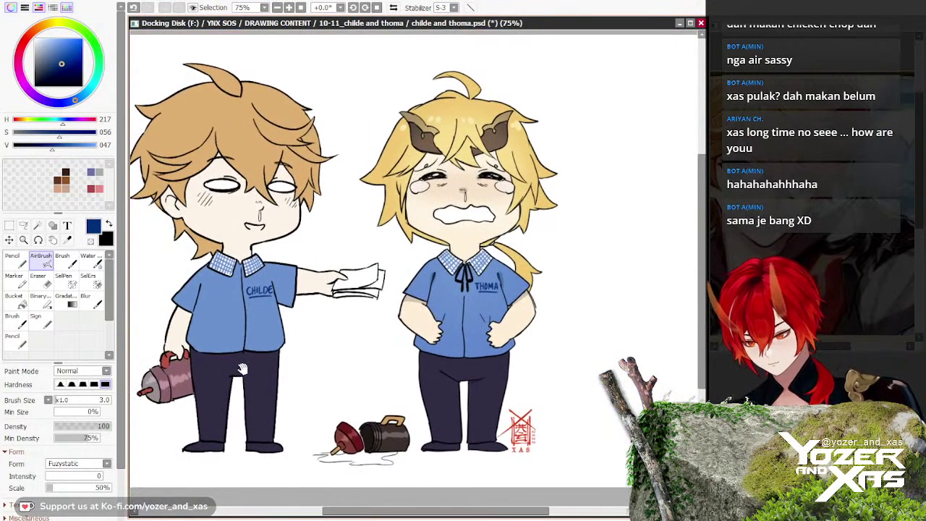
left_click_drag(220, 355, 261, 370)
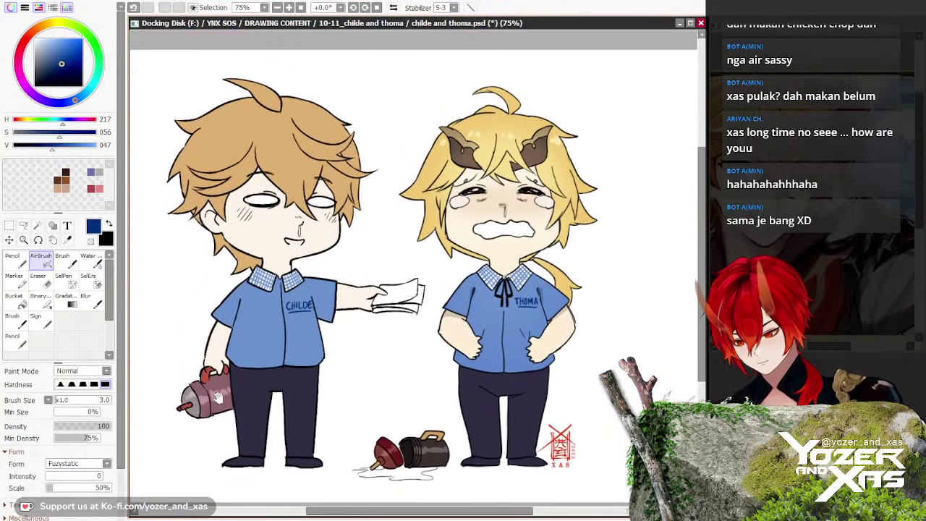
left_click_drag(217, 397, 225, 400)
scroll(331, 464, "up", 3)
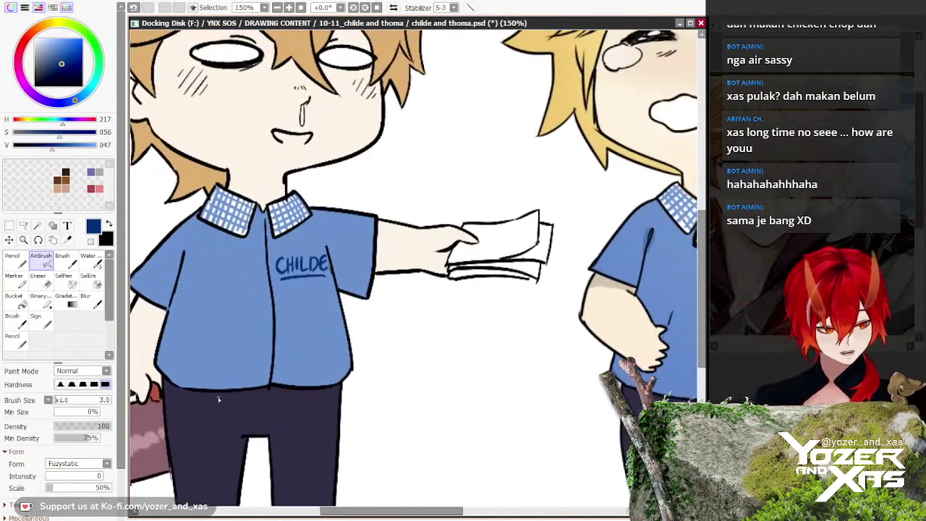
key("alt")
left_click(613, 287, "alt")
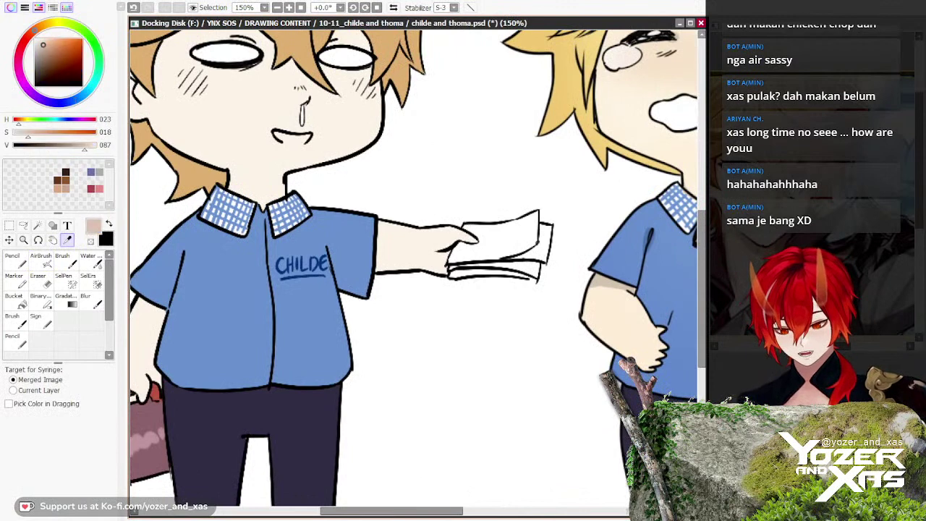
Step: Paint a shadow band on the bottle-side arm just below the sleeve hem, enlarging the brush to size 7
scroll(255, 270, "up", 3)
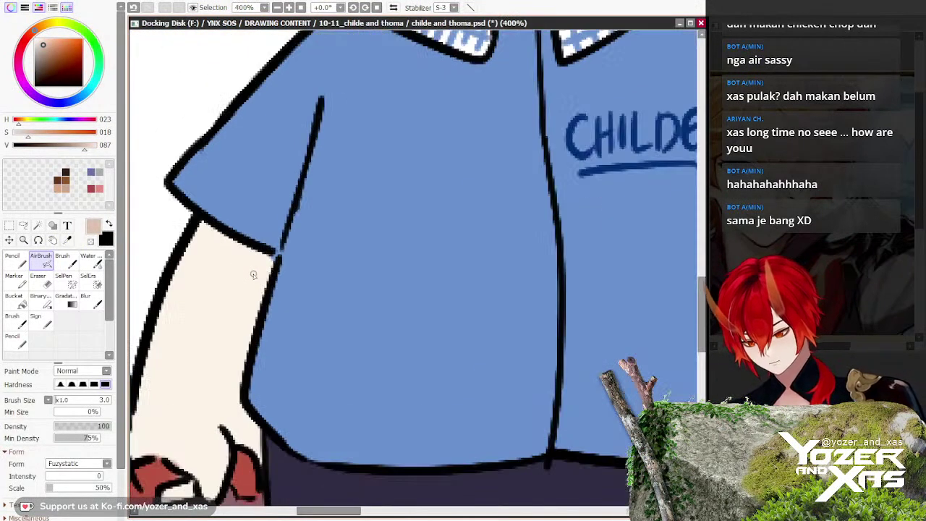
mouse_move(271, 272)
left_mouse_down()
mouse_move(186, 252)
mouse_move(269, 262)
mouse_move(198, 235)
left_mouse_up()
key("]")
key("]")
key("]")
key("]")
key("]")
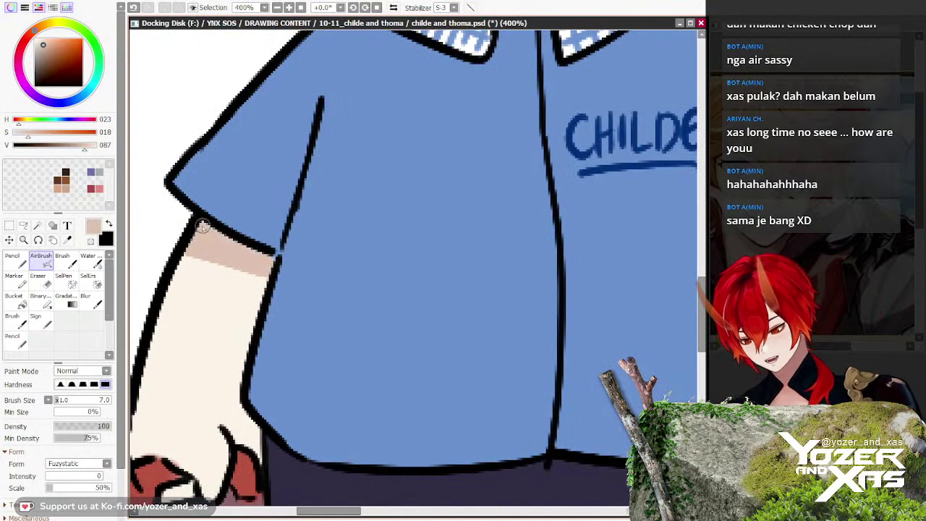
Step: Paint skin shadows on the outstretched arm beside the sleeve opening and under the thumb near the papers
scroll(204, 226, "down", 4)
scroll(438, 175, "up", 4)
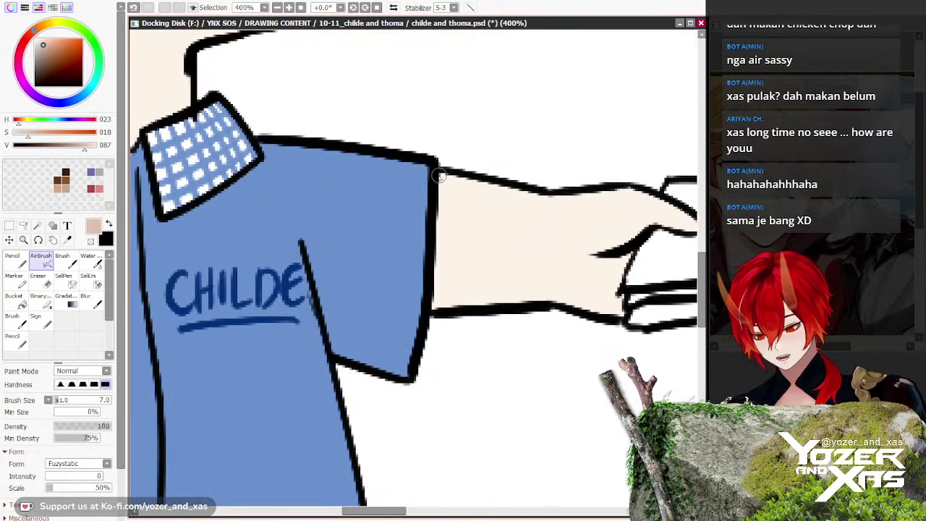
mouse_move(439, 175)
left_mouse_down()
mouse_move(442, 311)
mouse_move(438, 269)
left_mouse_up()
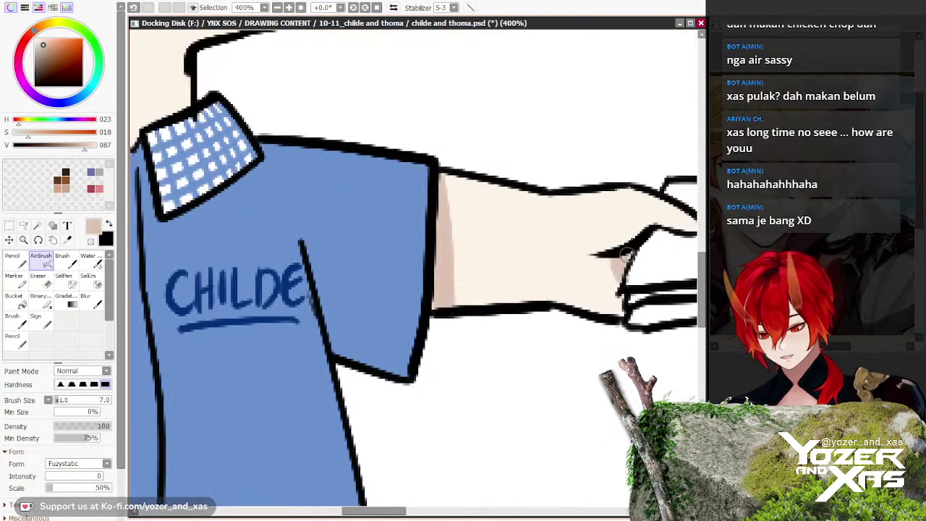
scroll(353, 350, "down", 5)
scroll(353, 351, "down", 2)
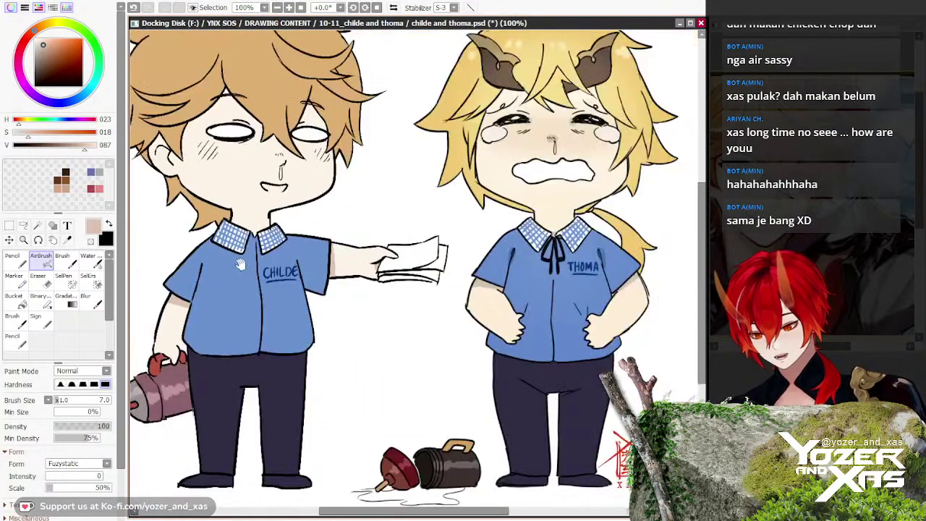
Step: Paint the skin shadow on the brown-haired character's neck below the chin
scroll(385, 295, "up", 3)
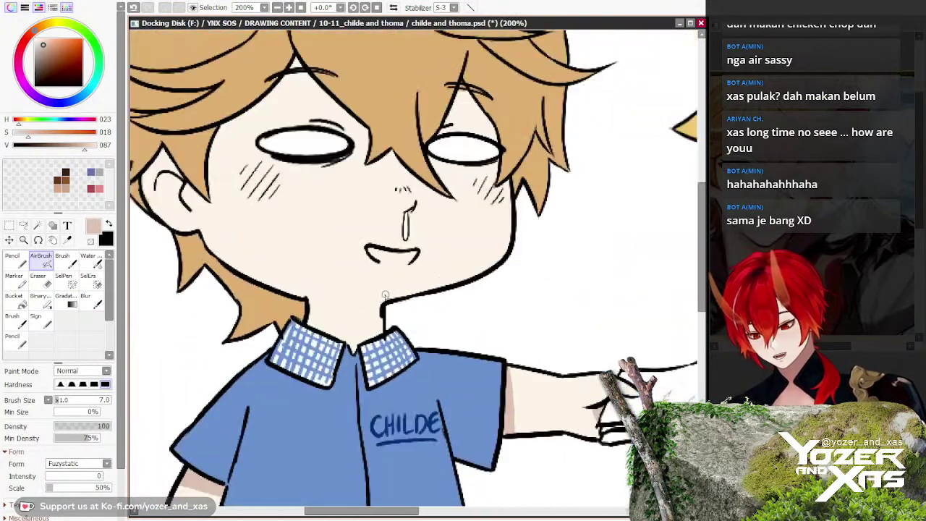
scroll(385, 295, "up", 1)
mouse_move(394, 298)
left_mouse_down()
mouse_move(347, 306)
mouse_move(376, 310)
left_mouse_up()
scroll(367, 311, "down", 3)
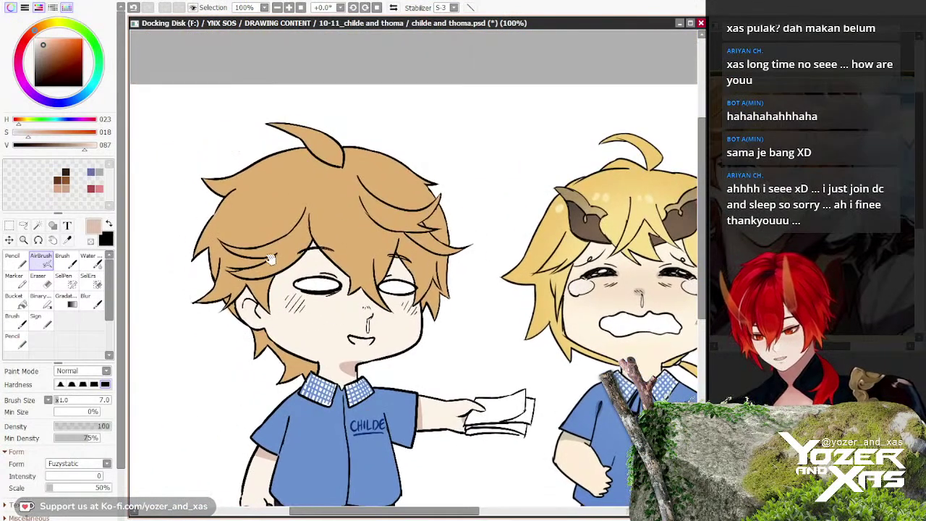
left_click_drag(269, 259, 278, 298)
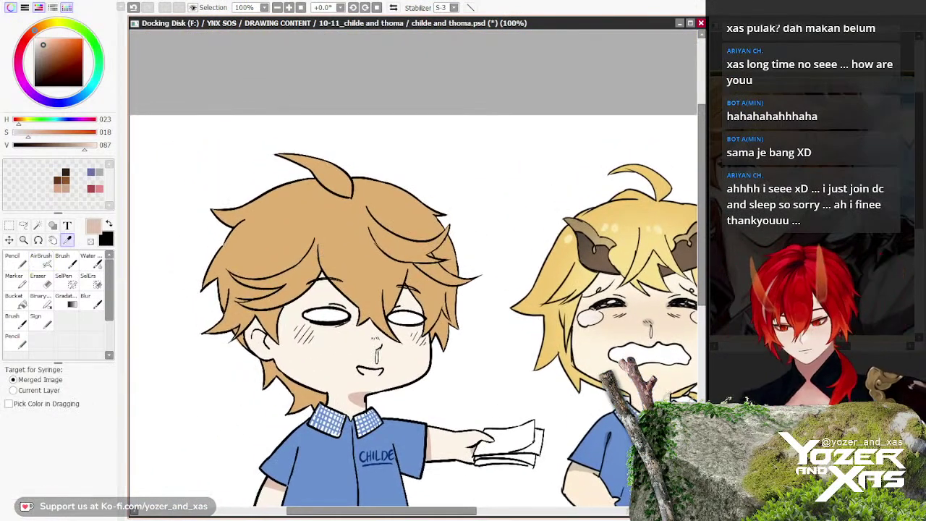
Step: Try dotting highlights across the brown hair with a pale color of hue 34, saturation 17 and value 91
left_click(354, 234, "alt")
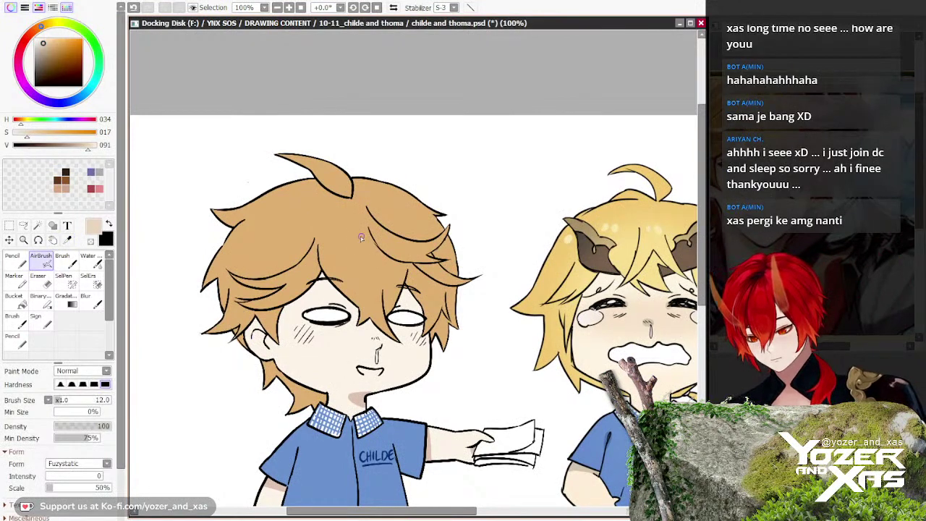
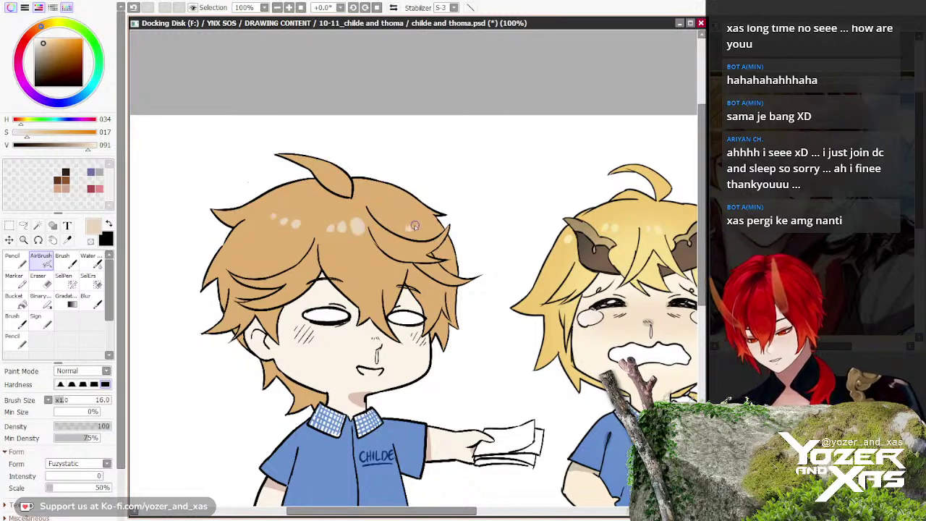
scroll(200, 174, "down", 2)
scroll(223, 223, "up", 3)
left_click_drag(313, 243, 359, 373)
Step: Undo the pale highlight dots on the brown hair
key("ctrl+z")
key("ctrl+z")
key("ctrl+z")
key("ctrl+z")
key("ctrl+z")
key("ctrl+z")
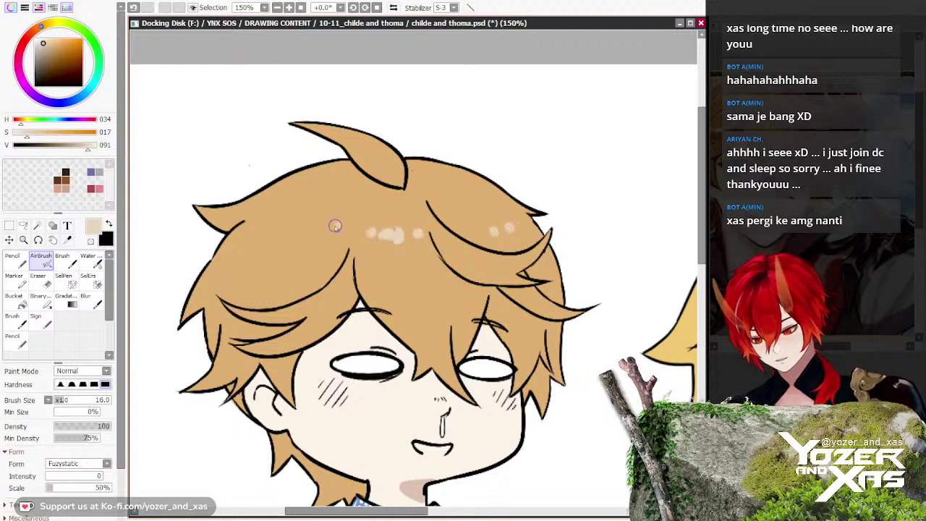
key("ctrl+z")
key("ctrl+z")
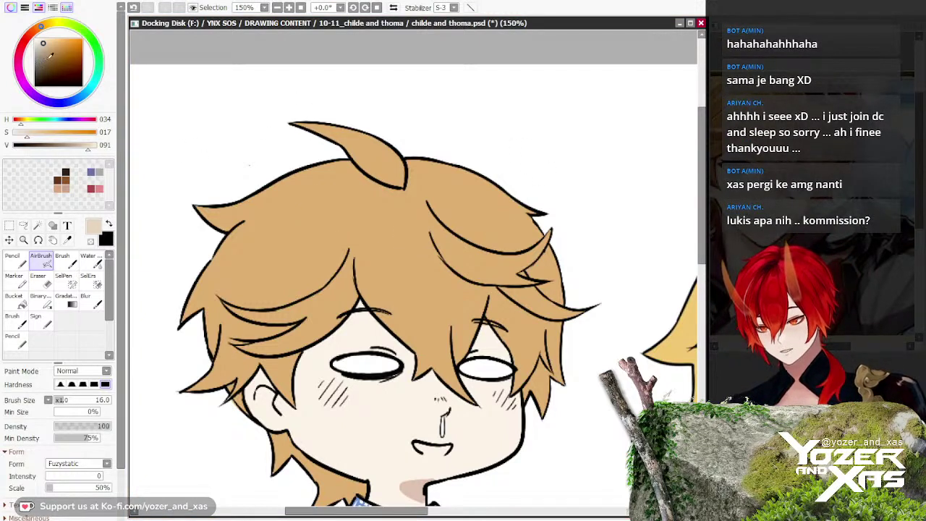
Step: Set the color to black and try a curved guide line across the crown of the brown hair
left_click_drag(50, 55, 29, 85)
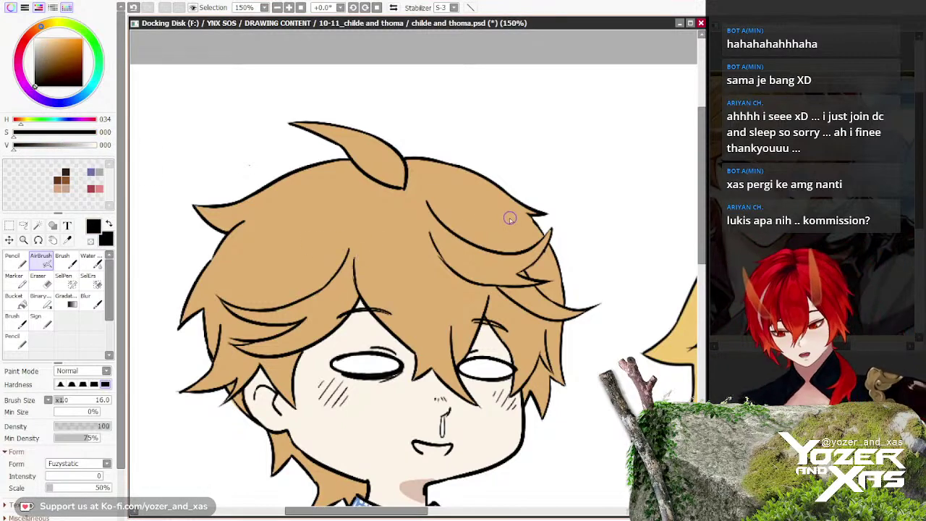
mouse_move(515, 209)
left_mouse_down()
mouse_move(378, 258)
mouse_move(274, 204)
left_mouse_up()
key("ctrl+z")
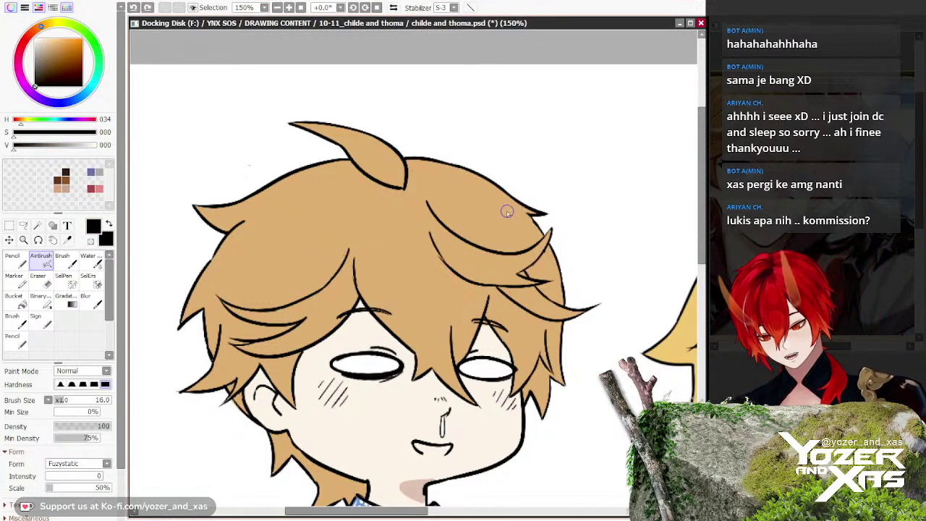
left_click_drag(476, 223, 275, 206)
scroll(252, 165, "down", 2)
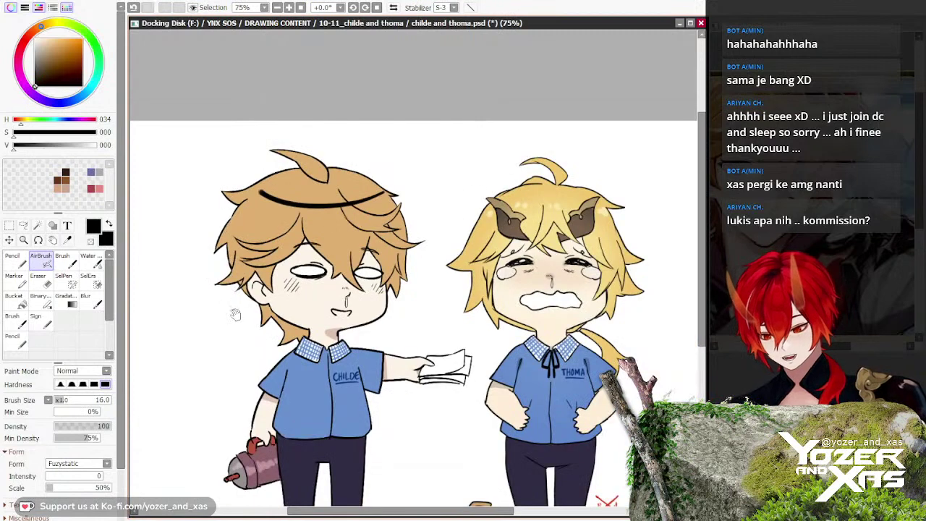
Step: Redraw the black guide curve across the crown of the brown hair and fade it to semi-transparent
left_click_drag(234, 314, 271, 336)
scroll(271, 335, "up", 1)
scroll(341, 230, "up", 1)
key("ctrl+z")
mouse_move(517, 165)
left_mouse_down()
mouse_move(445, 185)
mouse_move(273, 165)
left_mouse_up()
key("ctrl+z")
mouse_move(515, 161)
left_mouse_down()
mouse_move(339, 176)
mouse_move(275, 166)
left_mouse_up()
key("ctrl+z")
left_click_drag(440, 193, 251, 165)
left_click_drag(231, 254, 224, 280)
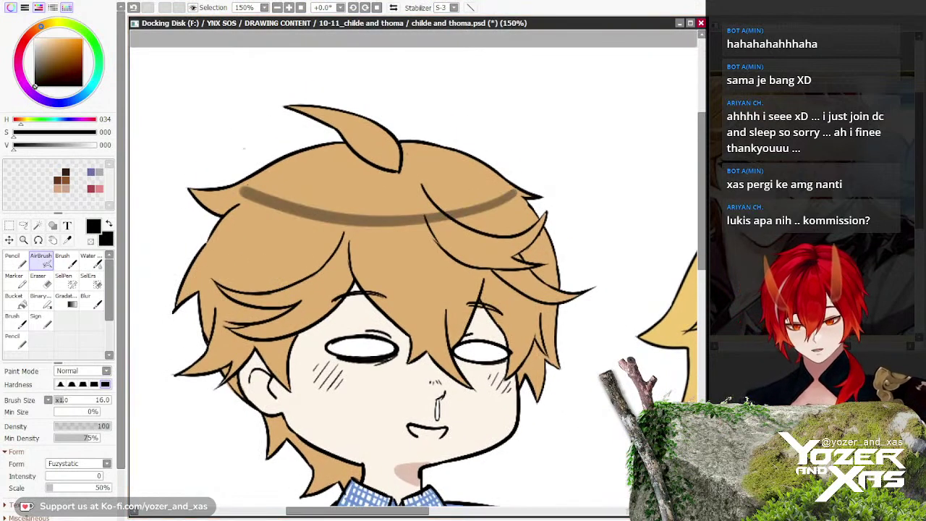
Step: Sample a pale color with hue 32, saturation 16 and value 94 and try size 12 highlight dots along the guide curve
key("alt")
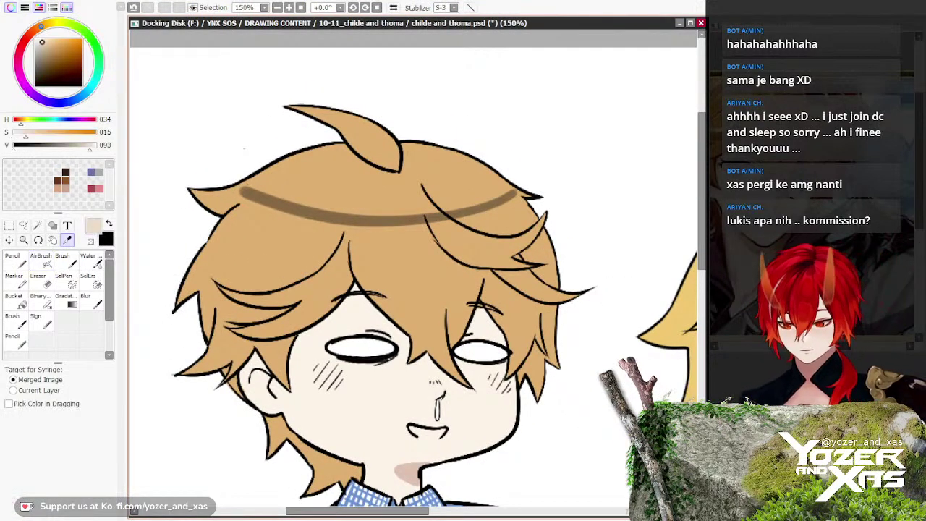
left_click(470, 326, "alt")
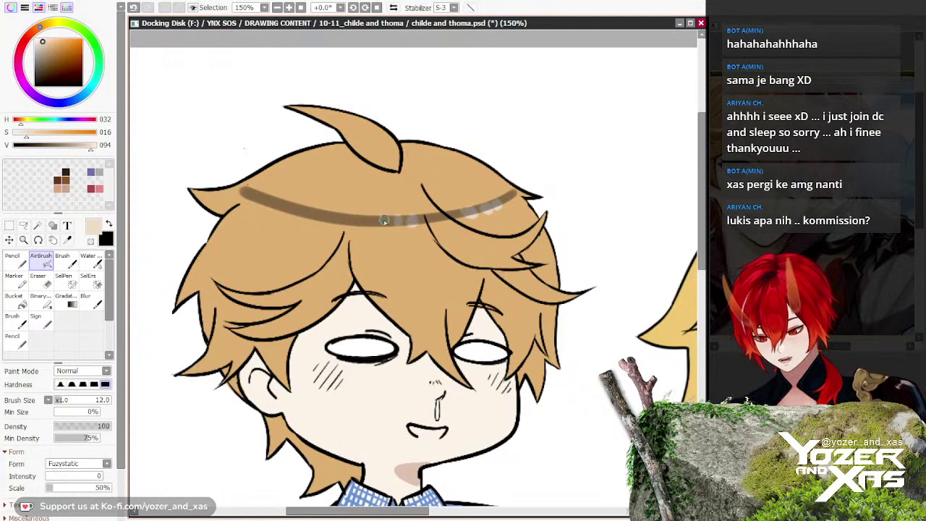
key("ctrl+z")
key("ctrl+z")
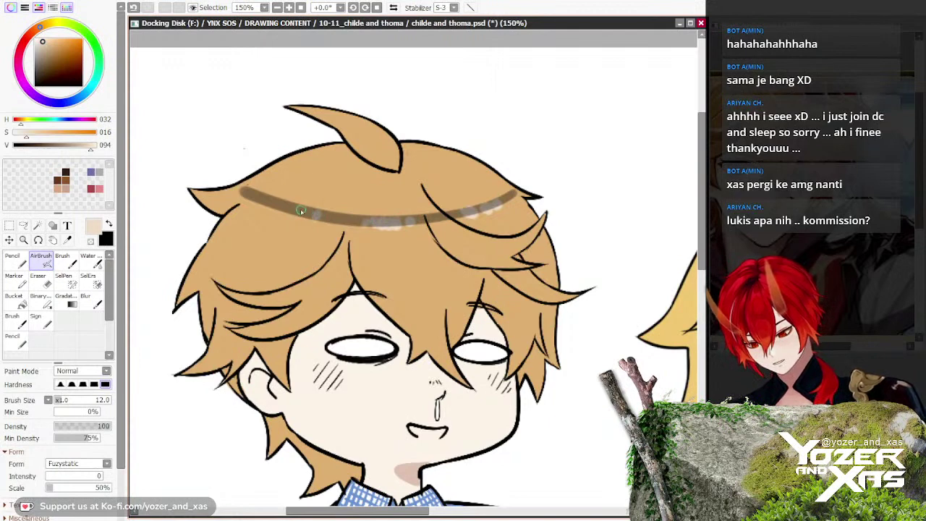
Step: Replace the highlight dots along the hair guide curve with new groups of pale dots at brush size 16
key("ctrl+z")
key("ctrl+z")
key("ctrl+z")
key("ctrl+z")
key("ctrl+z")
key("ctrl+z")
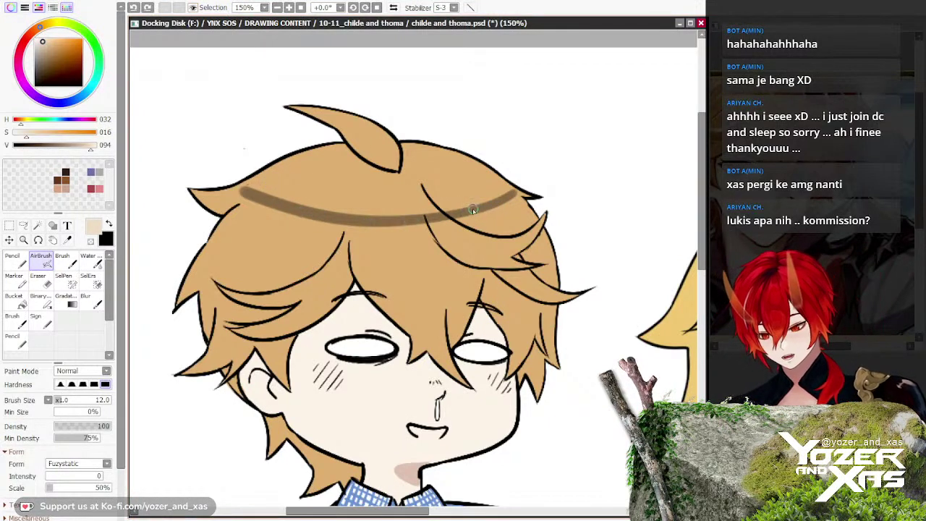
key("bracketright")
key("bracketright")
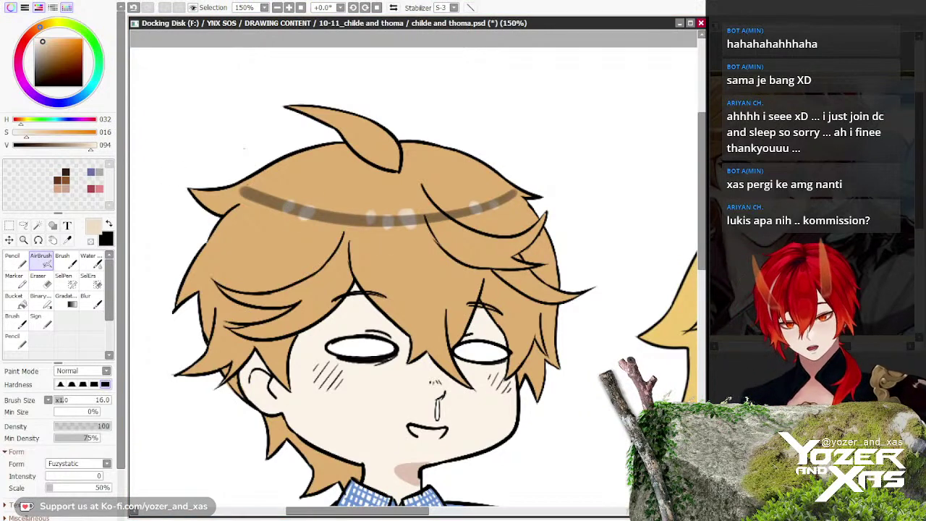
Step: Clear the dark guide curve from the crown of the brown hair
key("d")
scroll(221, 272, "down", 2)
left_click_drag(222, 338, 250, 351)
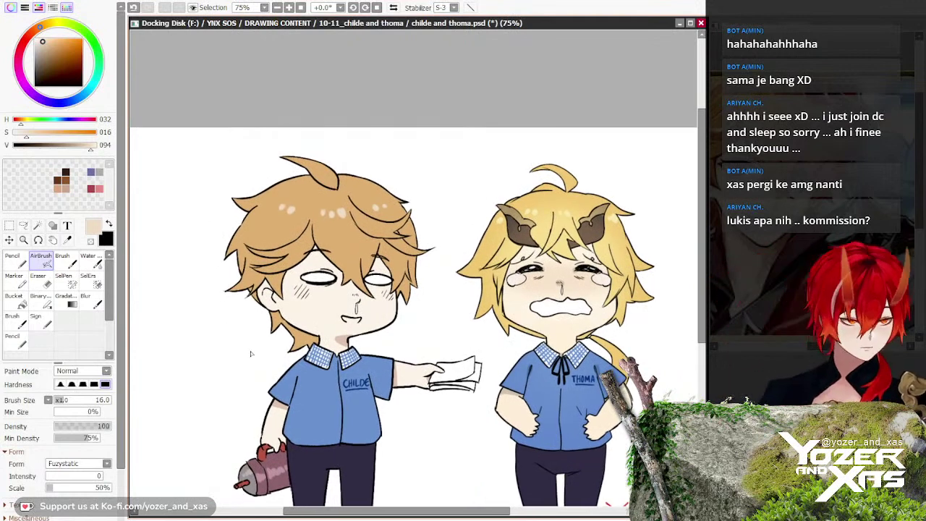
Step: Sample the pale skin color and airbrush a soft glow over the brown hair's bangs at size 300 with the softest edge
left_click(315, 307, "alt")
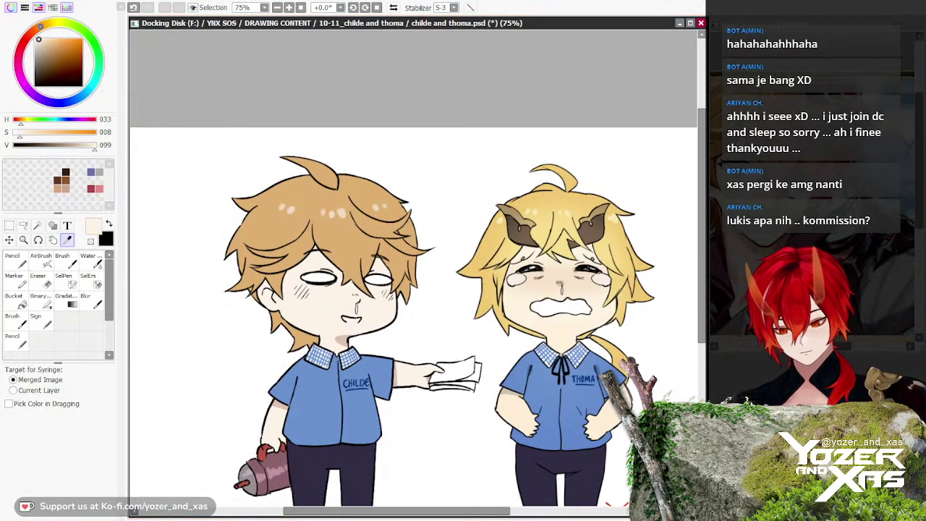
key("b")
key("bracketright")
key("bracketright")
key("bracketright")
key("bracketright")
key("bracketright")
key("bracketright")
key("bracketright")
key("bracketright")
key("bracketright")
key("bracketright")
key("bracketright")
key("bracketright")
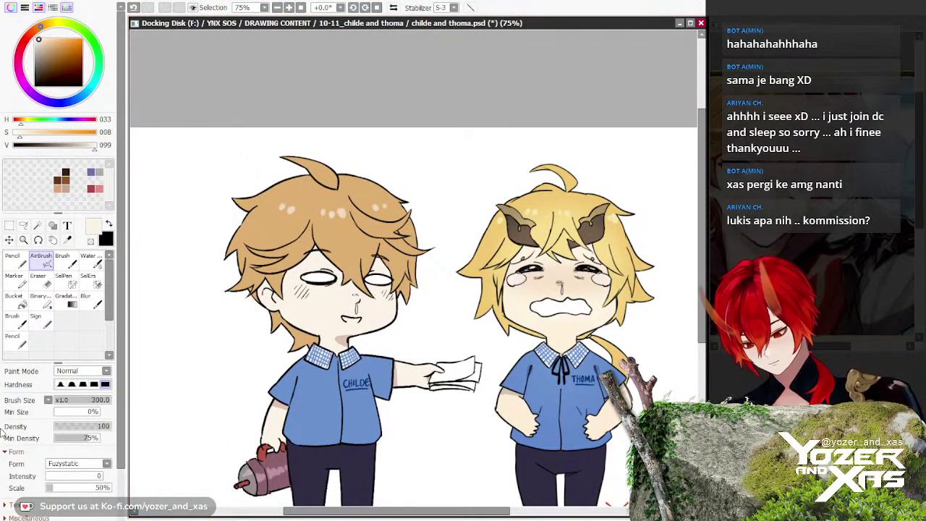
left_click(60, 384)
left_click(345, 288)
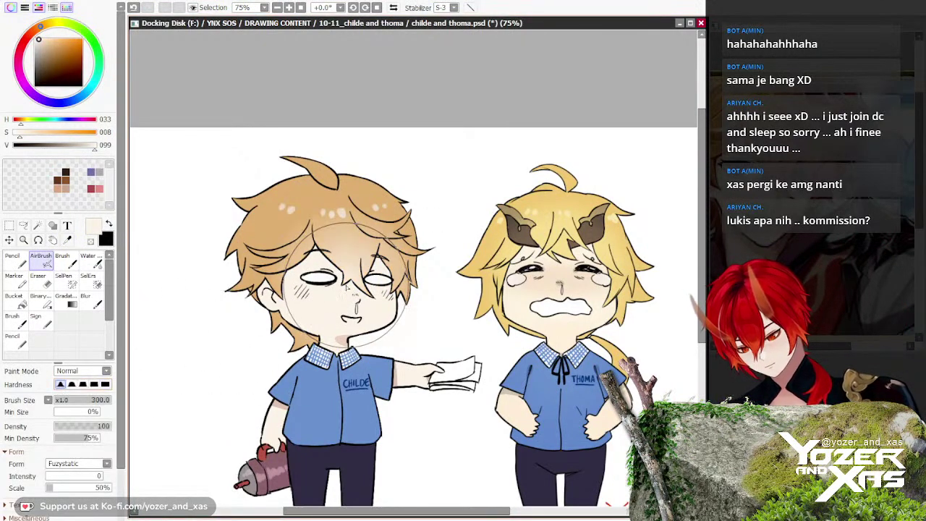
key("ctrl+z")
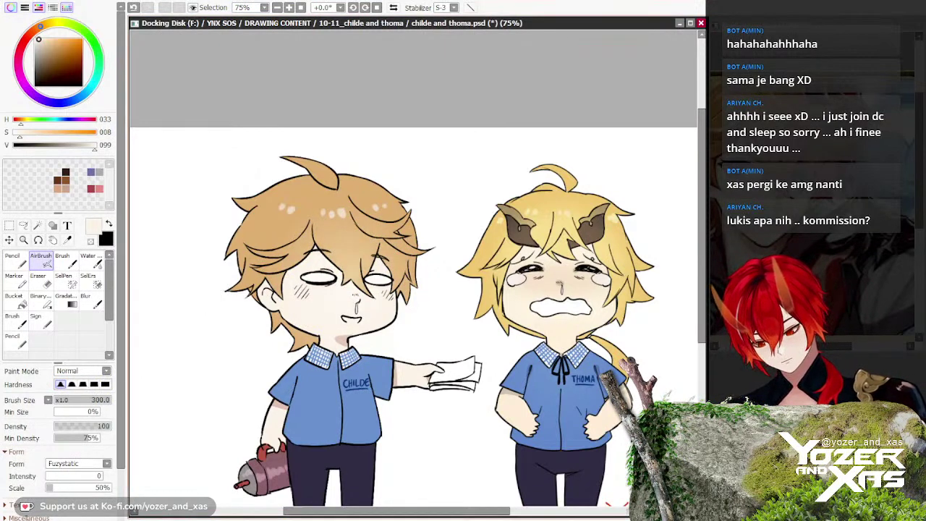
Step: Set the airbrush to a beige with hue 34, saturation 18 and value 85 and reduce its size to 80
scroll(581, 298, "down", 2)
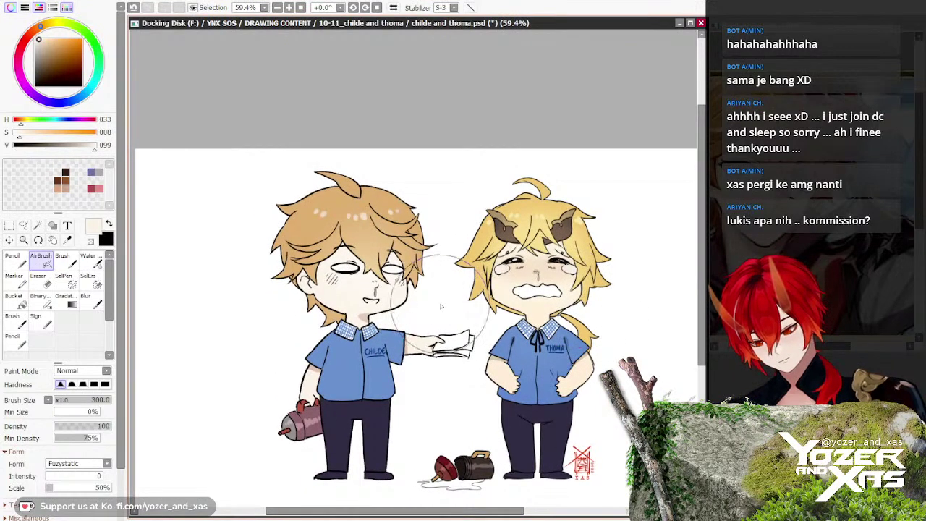
scroll(521, 274, "up", 3)
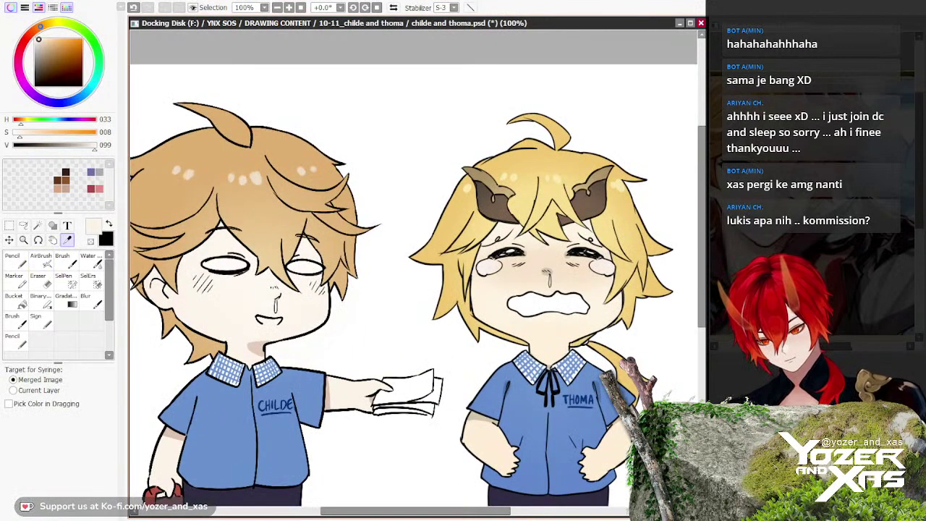
left_click(43, 41)
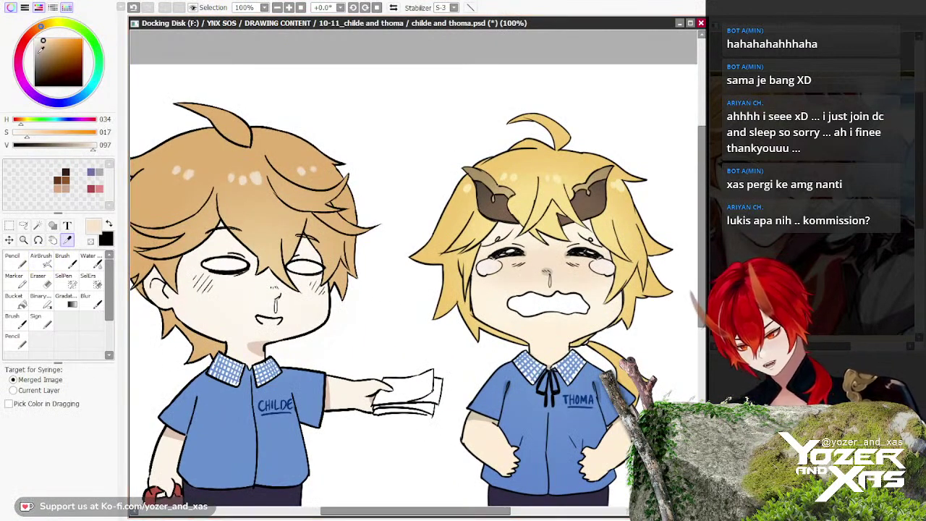
left_click(44, 45)
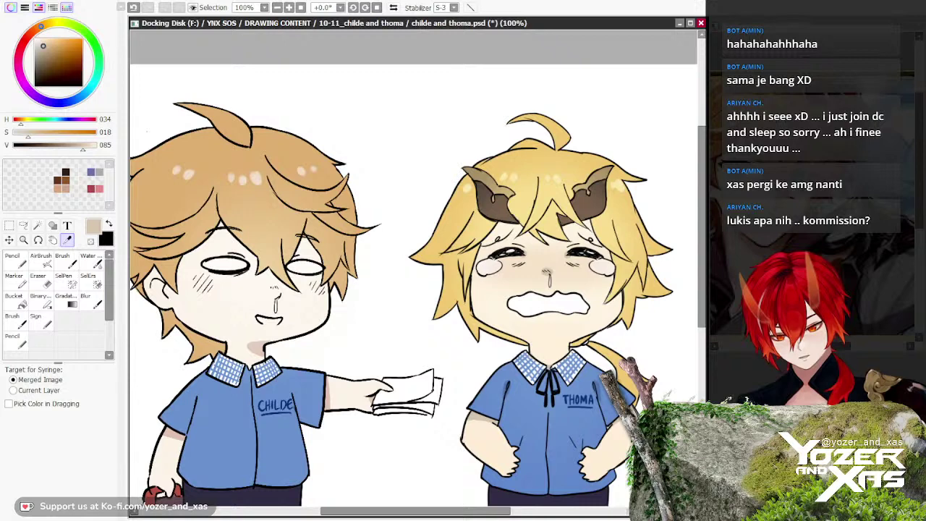
left_click_drag(313, 289, 507, 257)
key("b")
scroll(431, 235, "up", 3)
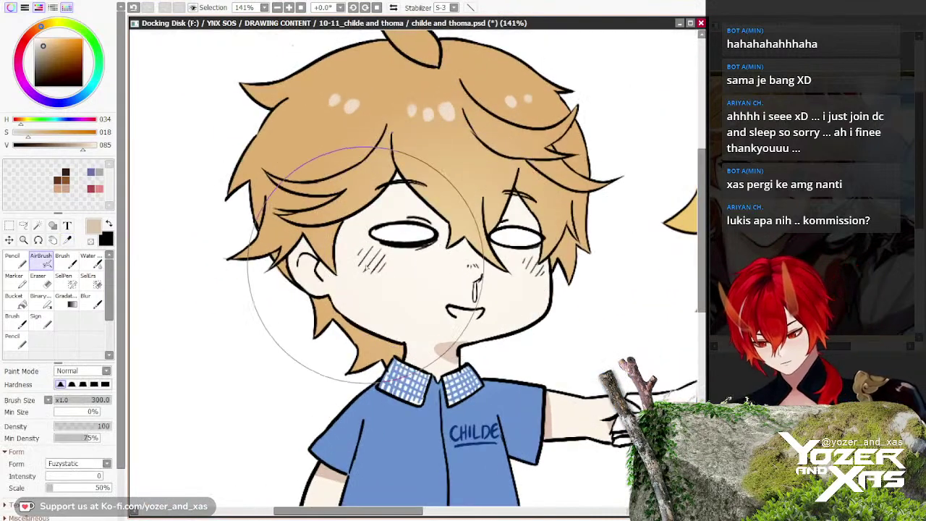
key("bracketleft")
key("bracketleft")
key("bracketleft")
key("bracketleft")
key("bracketleft")
key("bracketleft")
Step: Try soft beige shading over both cheeks of the brown-haired chibi
left_click_drag(387, 259, 377, 267)
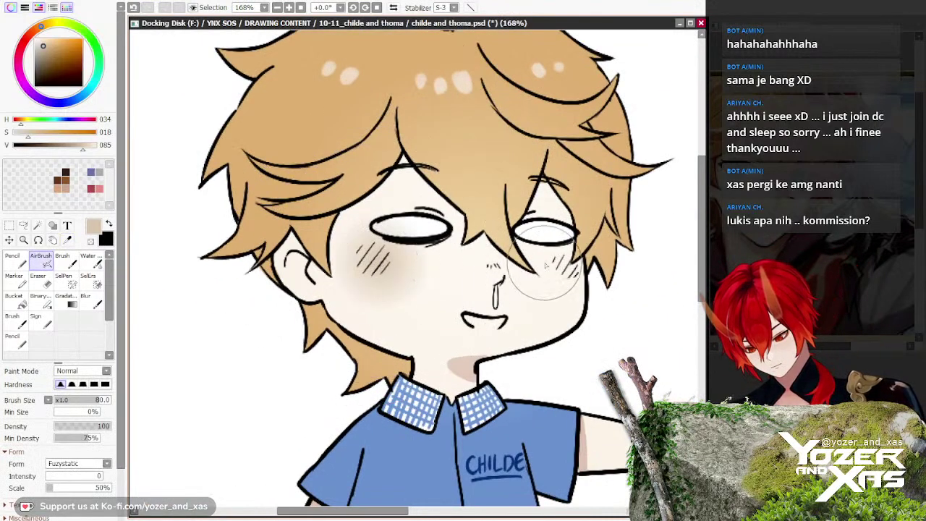
left_click_drag(549, 262, 562, 265)
scroll(217, 283, "down", 6)
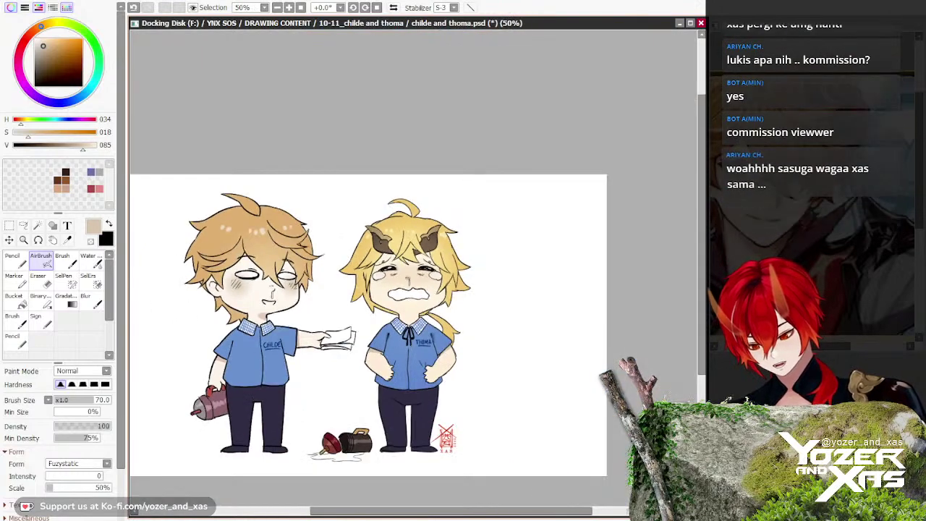
key("ctrl+z")
key("ctrl+y")
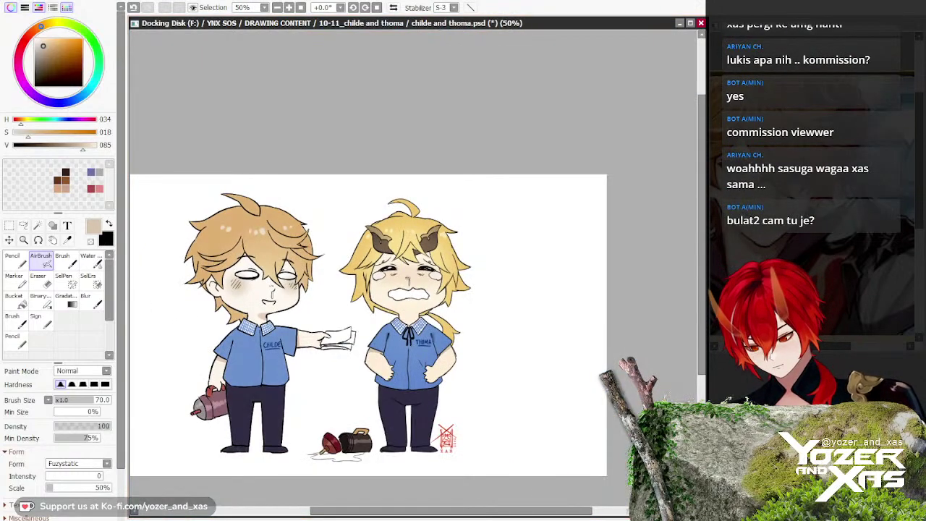
key("ctrl+z")
key("ctrl+z")
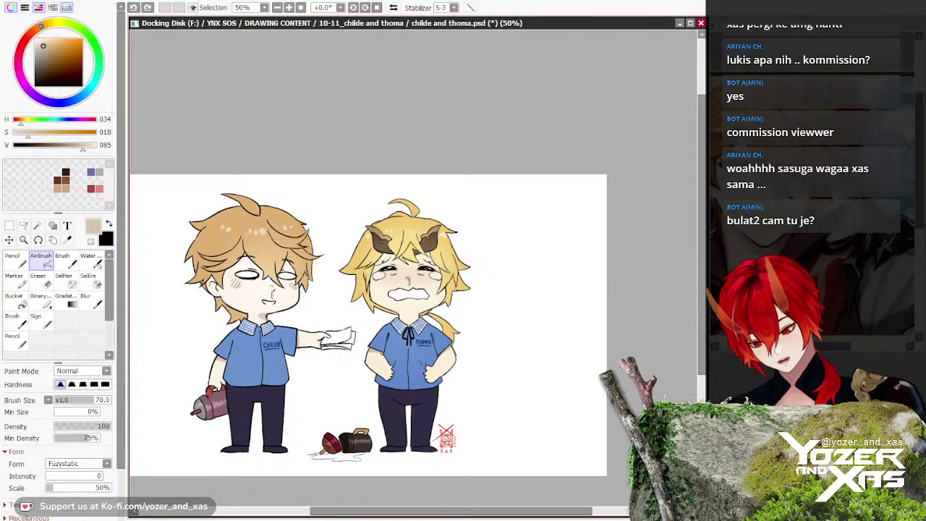
Step: Airbrush soft beige shading around the hatch marks on both cheeks of the brown-haired chibi, using sizes 80 and 70
scroll(272, 282, "up", 5)
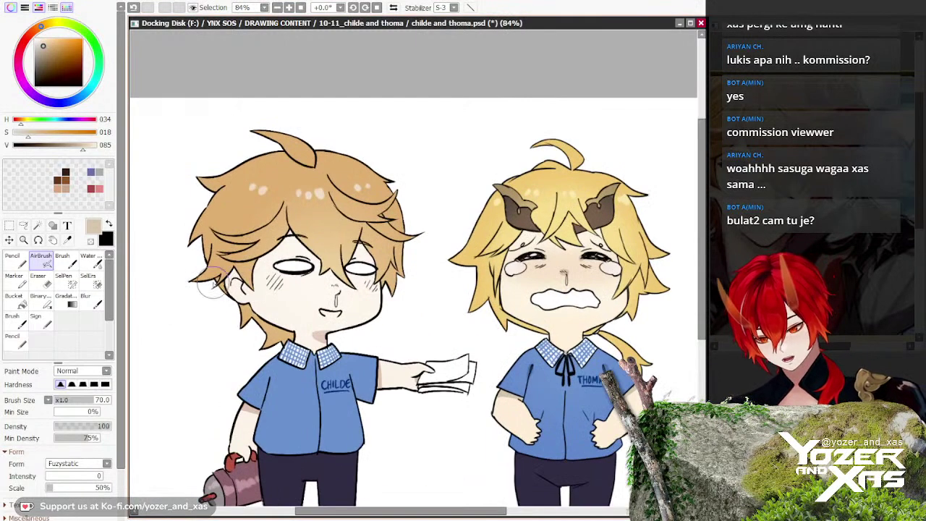
left_click_drag(273, 283, 336, 299)
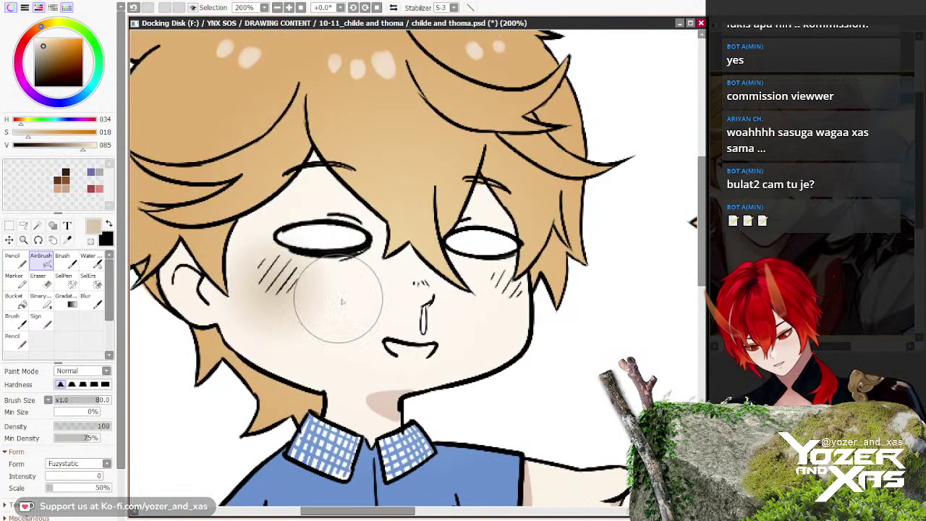
left_click_drag(510, 293, 500, 291)
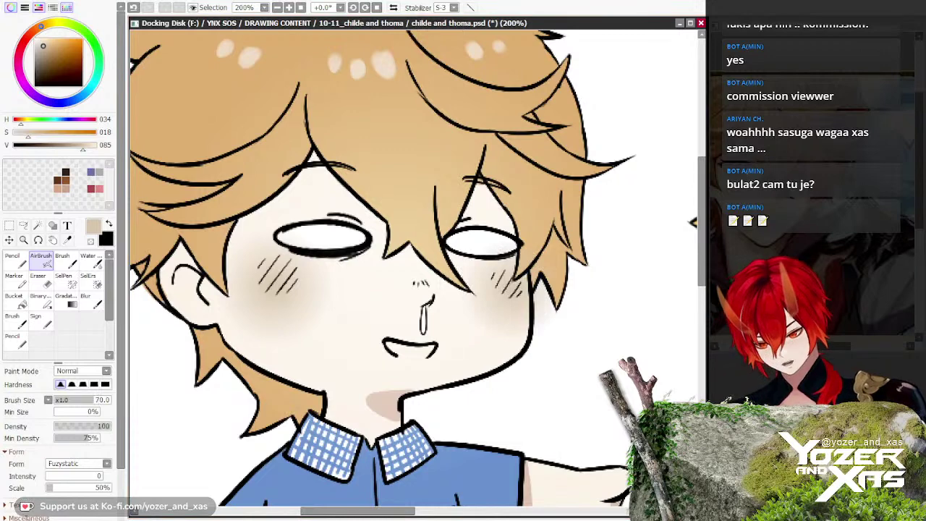
scroll(389, 293, "down", 5)
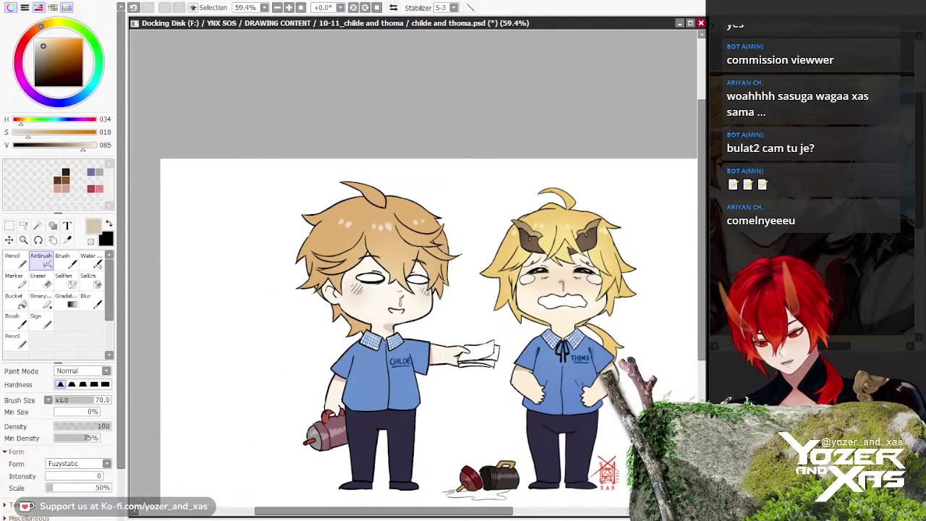
Step: Fill all the sheets in the brown-haired chibi's hand with a muted purple of hue 292, saturation 16 and value 63
left_click_drag(416, 196, 347, 183)
left_click_drag(392, 324, 390, 297)
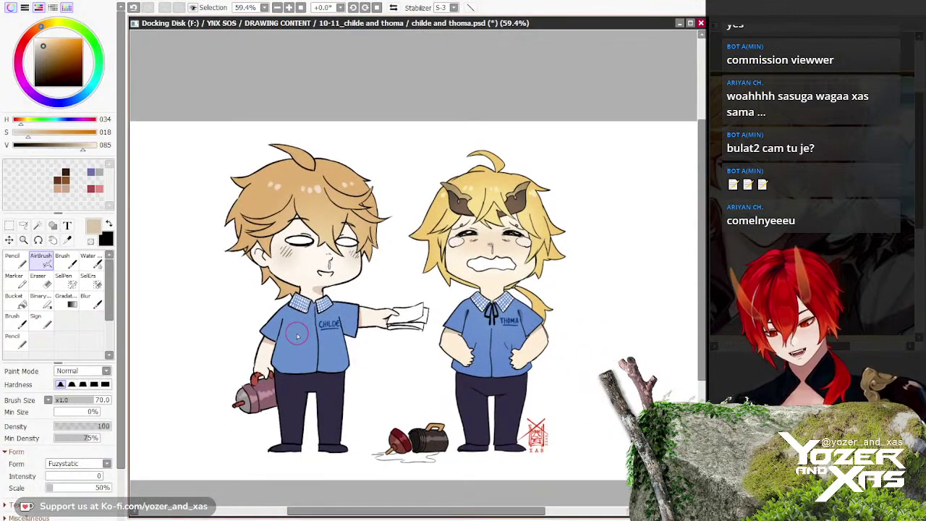
scroll(359, 323, "up", 8)
key("alt")
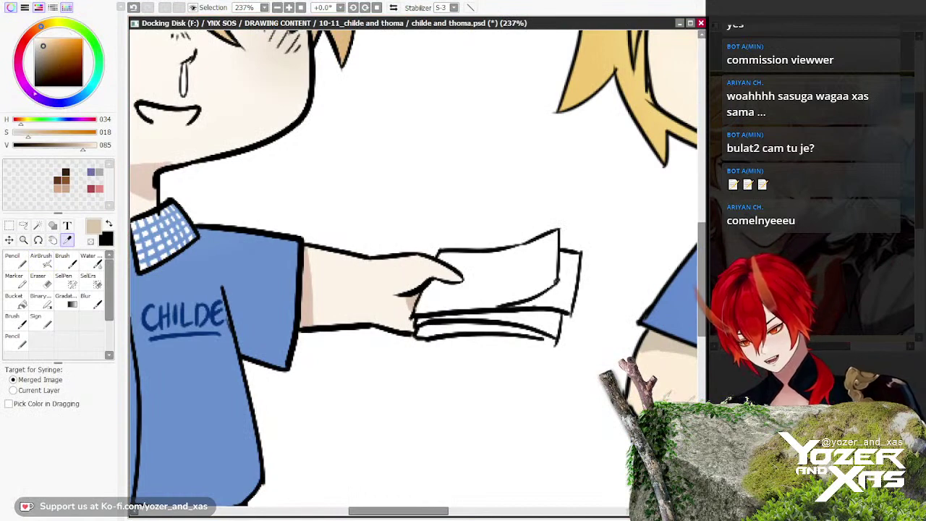
left_click_drag(61, 106, 20, 98)
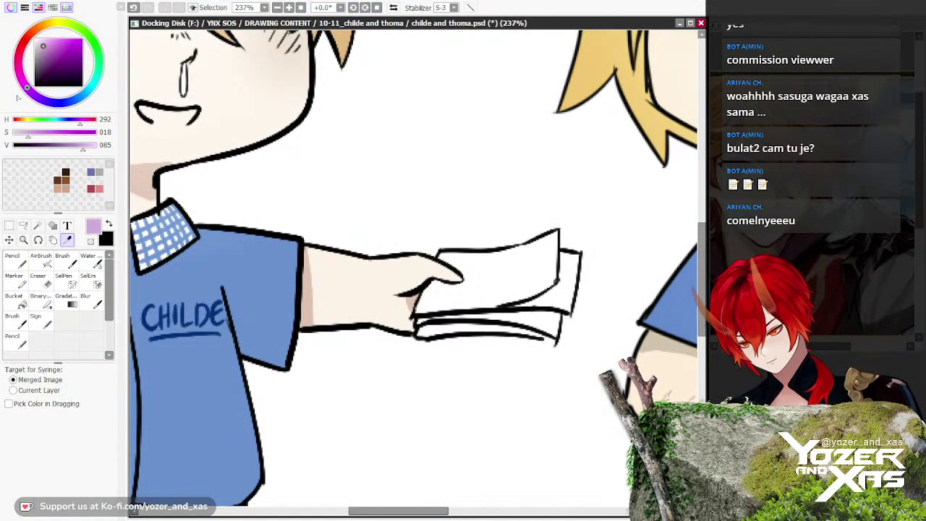
left_click_drag(43, 47, 45, 52)
left_click(14, 299)
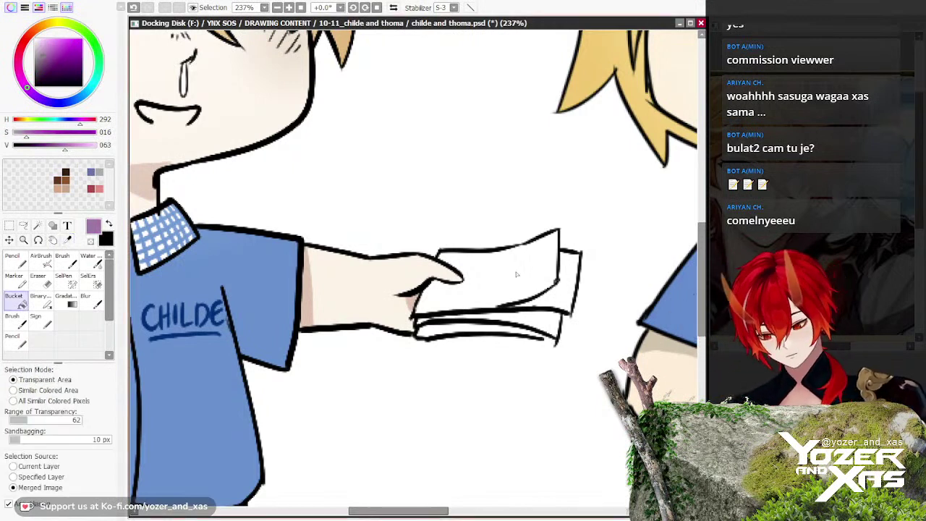
left_click(530, 288)
left_click(559, 300)
left_click(506, 318)
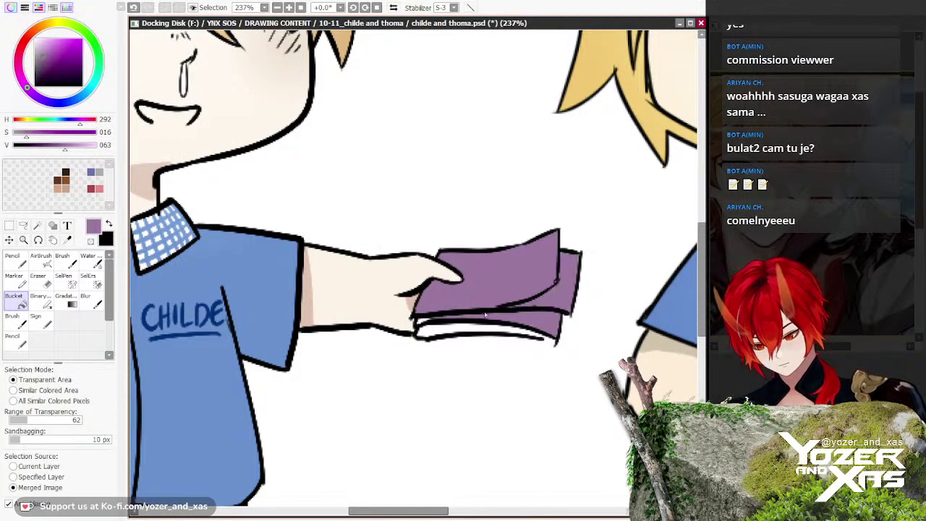
left_click(461, 330)
Step: Test dark purple spots on the top purple sheet and settle on a hard-edged airbrush with hue 292, saturation 31 and value 42
key("v")
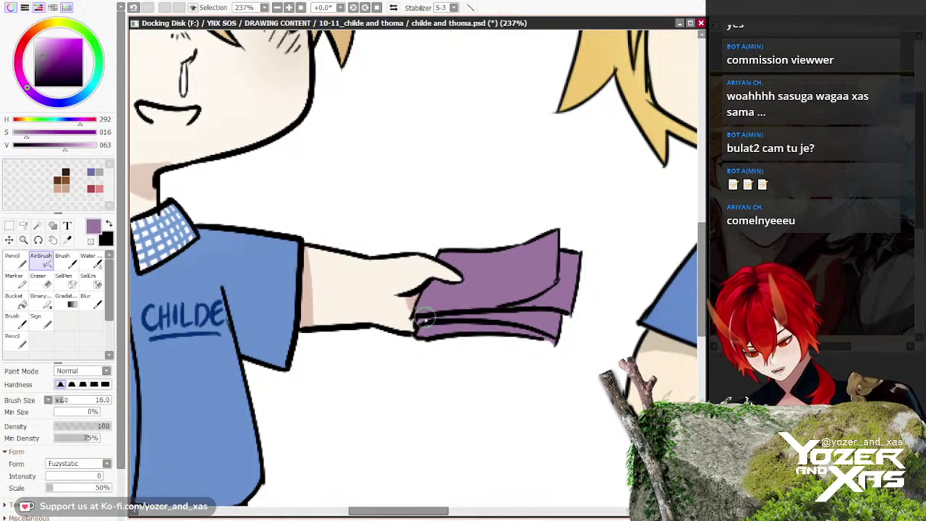
left_click(55, 67)
key("]")
key("]")
left_click_drag(504, 273, 485, 282)
left_click(29, 91)
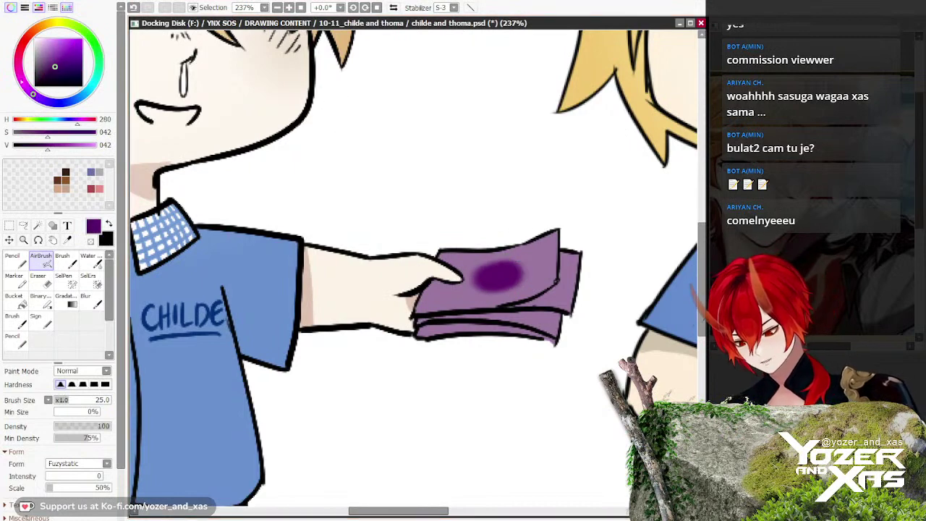
left_click_drag(29, 91, 26, 88)
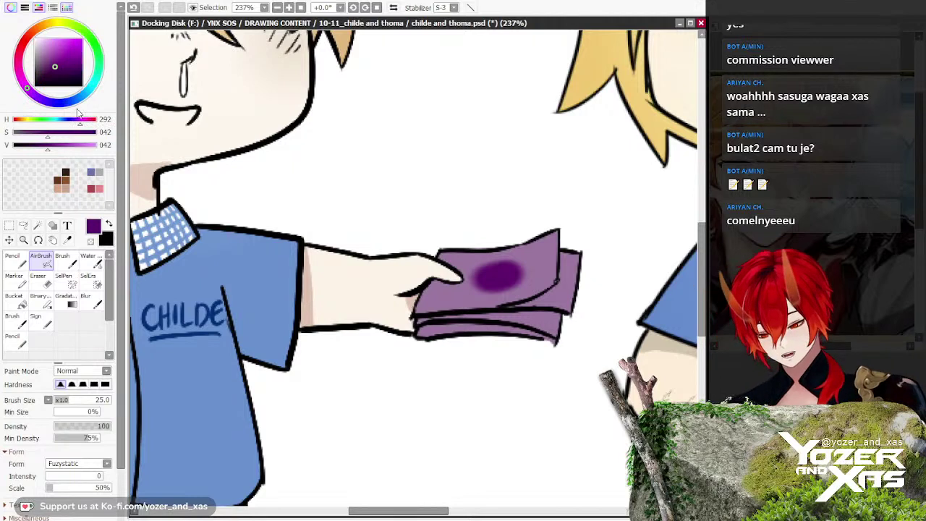
key("ctrl+z")
mouse_move(492, 276)
left_mouse_down()
mouse_move(519, 272)
mouse_move(498, 276)
left_mouse_up()
key("ctrl+z")
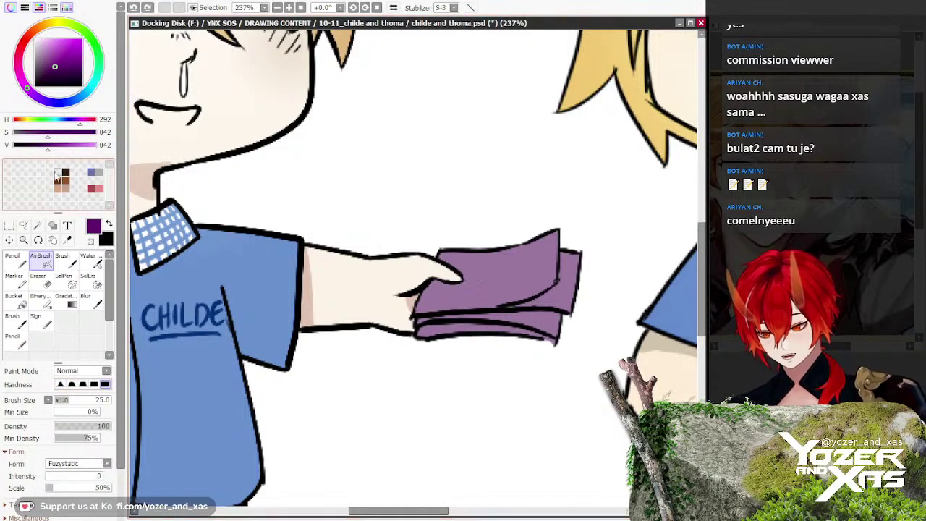
left_click(39, 133)
Step: Try a solid dark purple oval in the middle of the top sheet at brush size 25
mouse_move(499, 271)
left_mouse_down()
mouse_move(518, 275)
mouse_move(498, 265)
left_mouse_up()
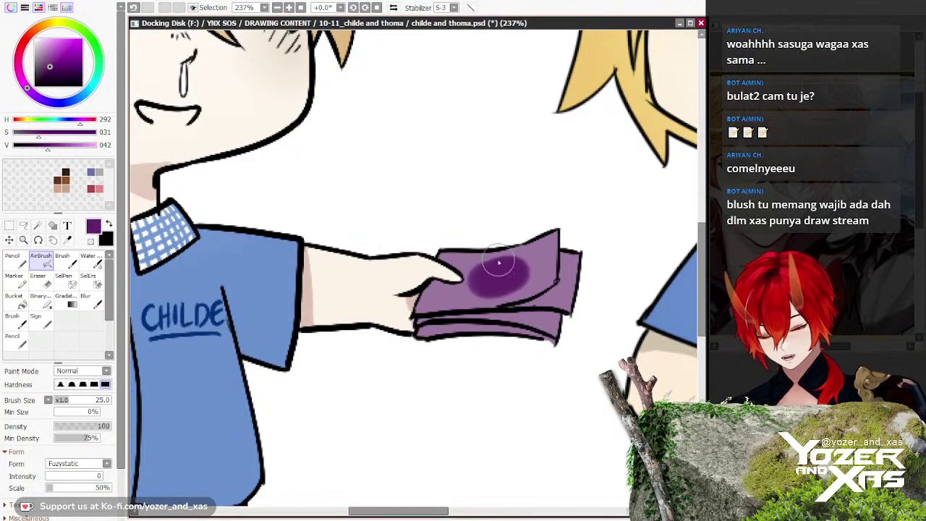
scroll(303, 289, "down", 3)
scroll(248, 352, "down", 2)
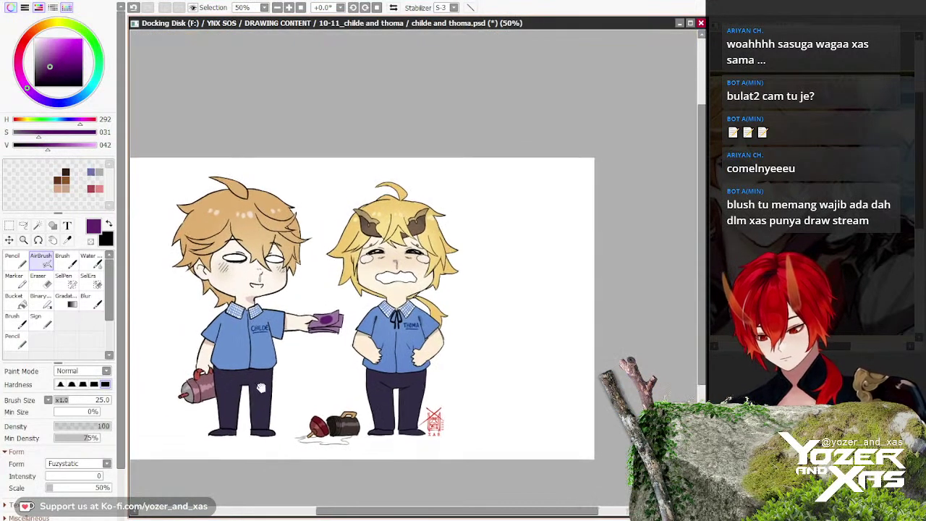
scroll(240, 346, "up", 6)
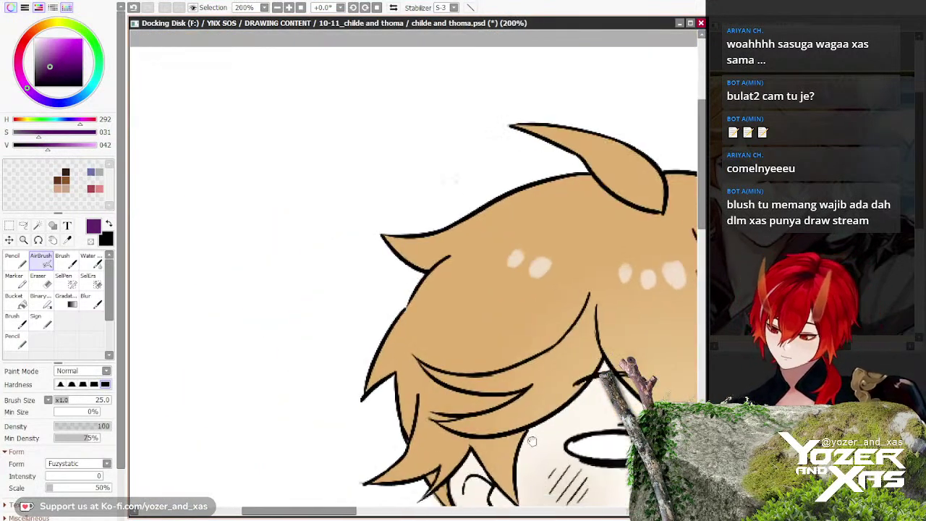
scroll(464, 308, "up", 1)
key("ctrl+z")
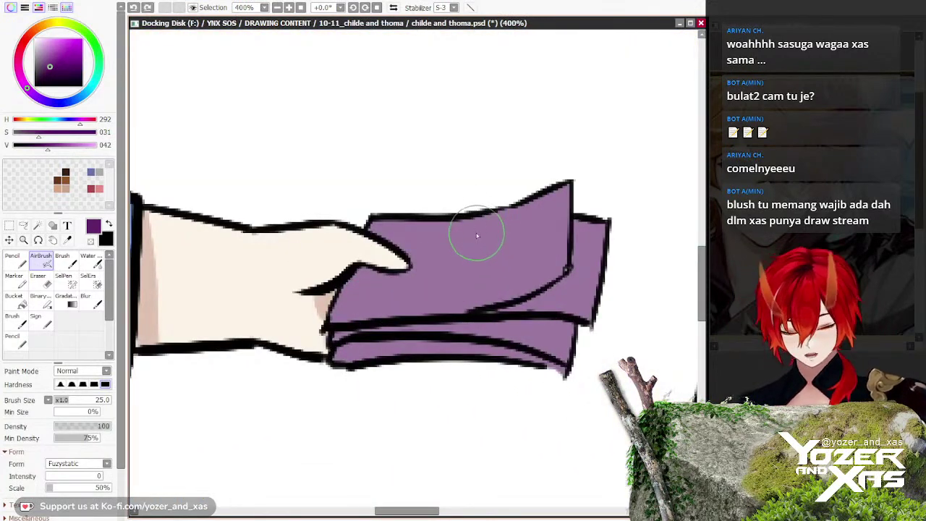
Step: Draw a dark purple dollar sign on the top sheet at brush size 5
key("bracketleft")
key("bracketleft")
key("bracketleft")
key("bracketleft")
key("bracketleft")
key("bracketleft")
key("bracketleft")
key("bracketleft")
key("bracketleft")
key("bracketleft")
mouse_move(496, 248)
left_mouse_down()
mouse_move(451, 249)
mouse_move(483, 271)
mouse_move(422, 289)
left_mouse_up()
mouse_move(481, 221)
left_mouse_down()
mouse_move(457, 269)
mouse_move(465, 313)
left_mouse_up()
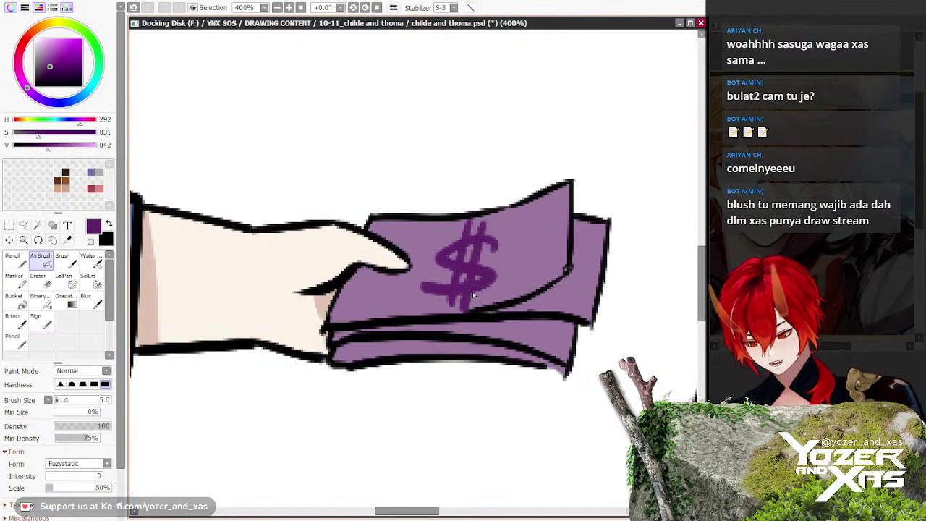
scroll(330, 258, "down", 3)
scroll(310, 373, "down", 3)
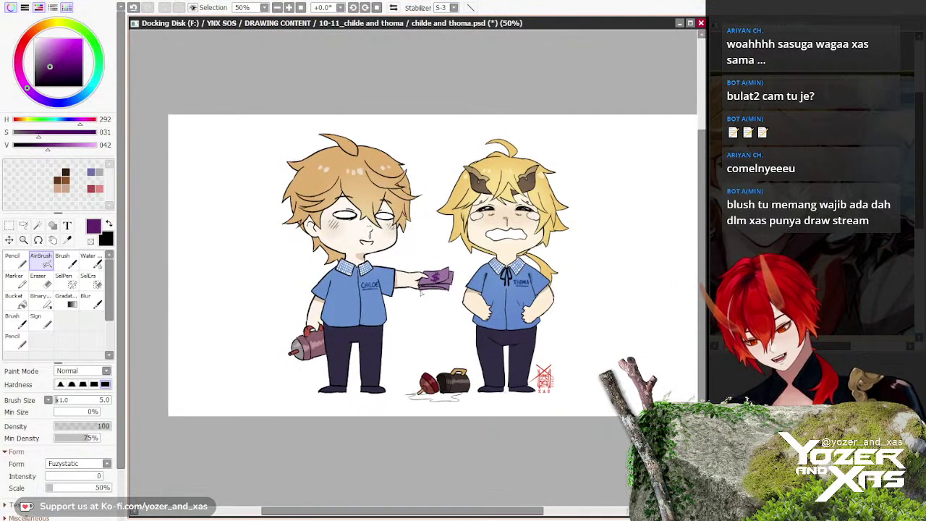
scroll(468, 394, "up", 2)
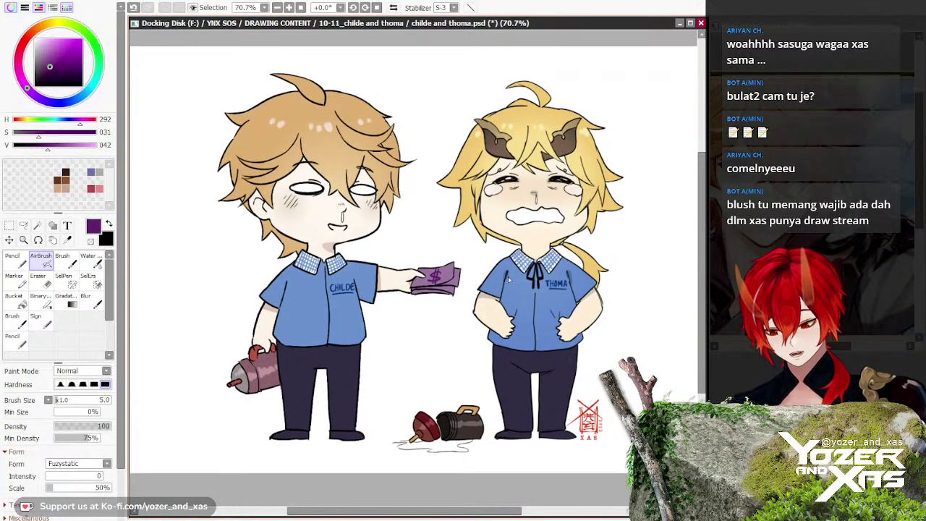
scroll(509, 279, "up", 1)
mouse_move(507, 277)
left_mouse_down()
mouse_move(477, 286)
mouse_move(501, 287)
left_mouse_up()
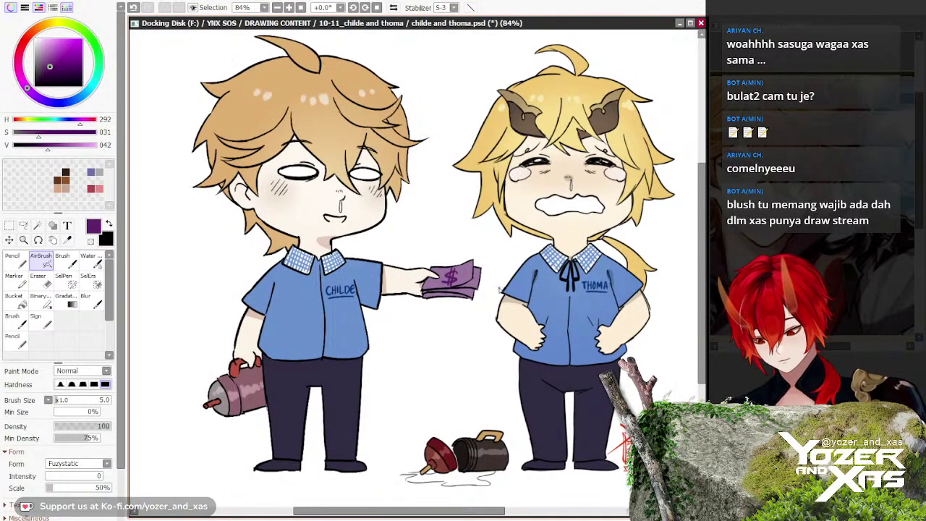
Step: Shade the sleeve fold on the brown-haired chibi's shirt with the darker blue sampled from the blond's sleeve, using a larger airbrush
scroll(528, 279, "up", 7)
left_click(522, 269, "alt")
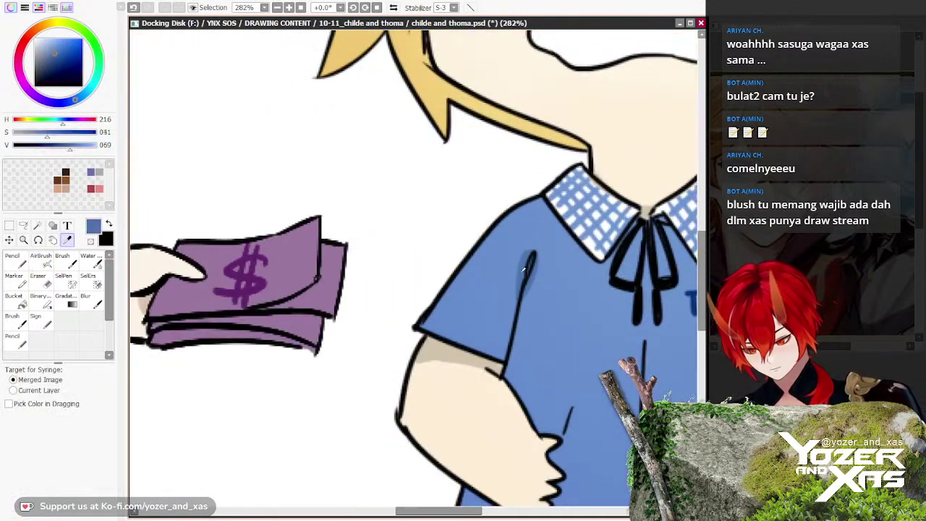
scroll(523, 269, "down", 4)
scroll(523, 269, "down", 3)
scroll(316, 296, "up", 3)
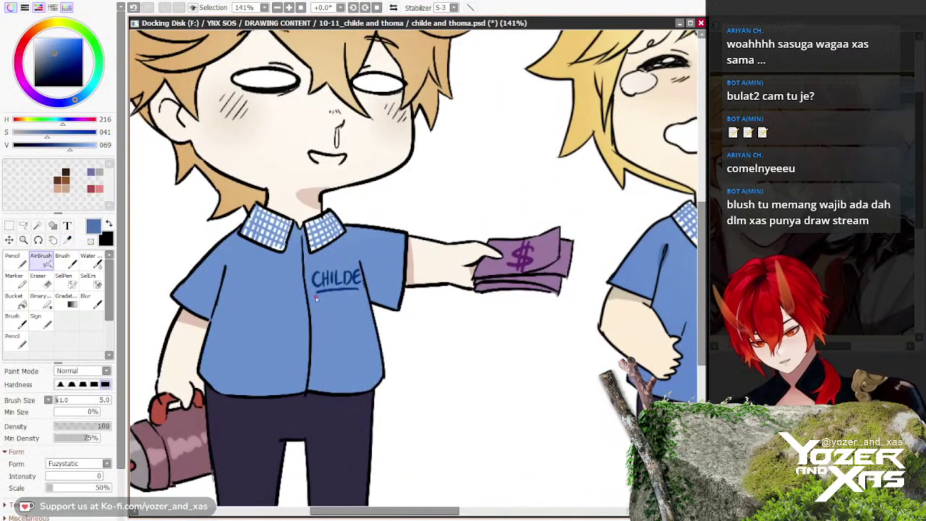
key("bracketright")
key("bracketright")
key("bracketright")
key("bracketright")
key("bracketright")
left_click_drag(223, 270, 215, 288)
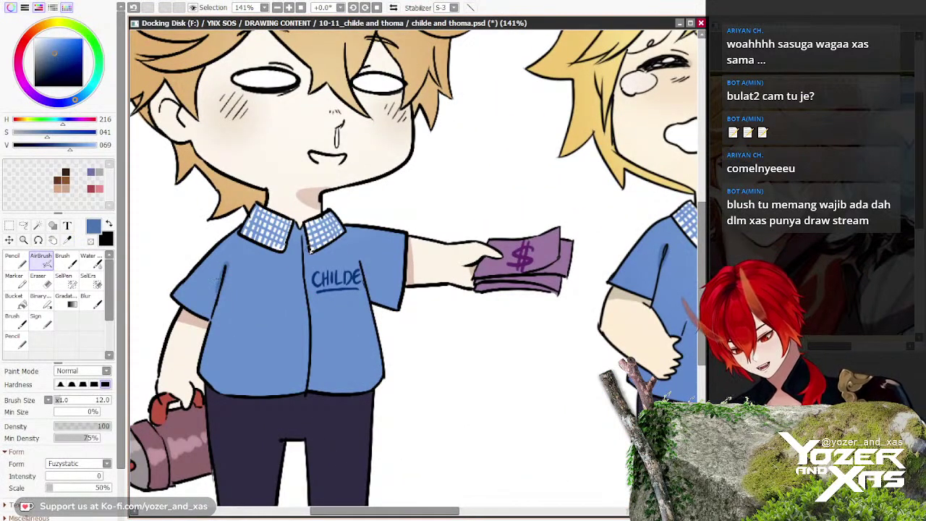
scroll(189, 290, "down", 1)
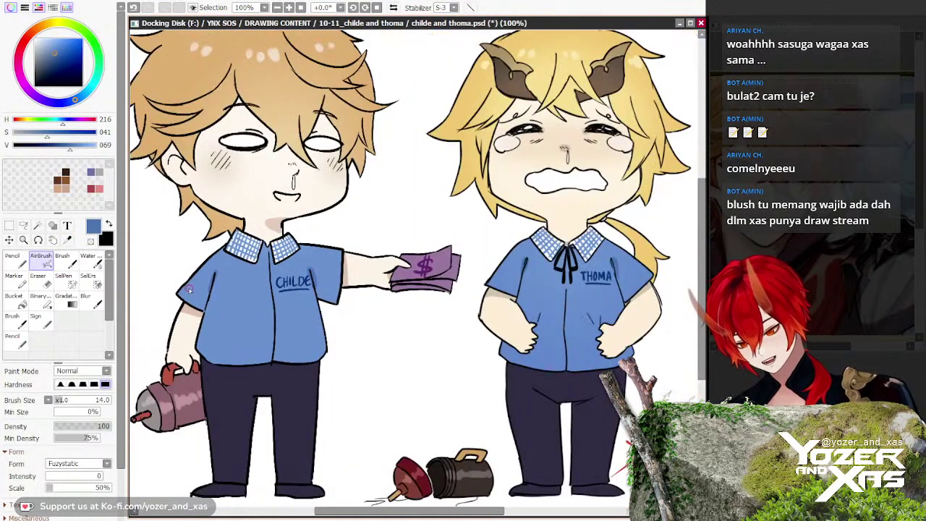
Step: Look over the colored drawing of both chibis as a whole and at closer range
left_click_drag(188, 352, 243, 347)
scroll(219, 348, "down", 1)
scroll(247, 345, "down", 1)
scroll(248, 345, "up", 1)
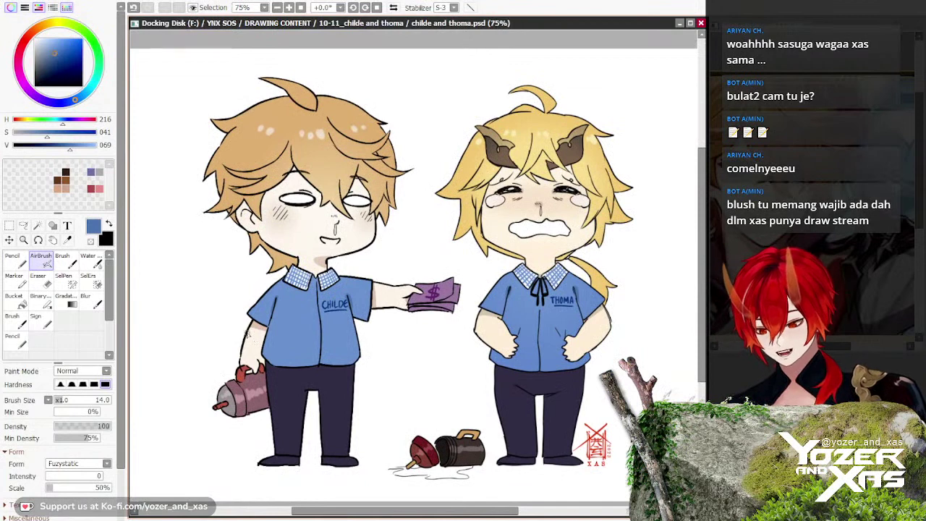
scroll(448, 274, "up", 1)
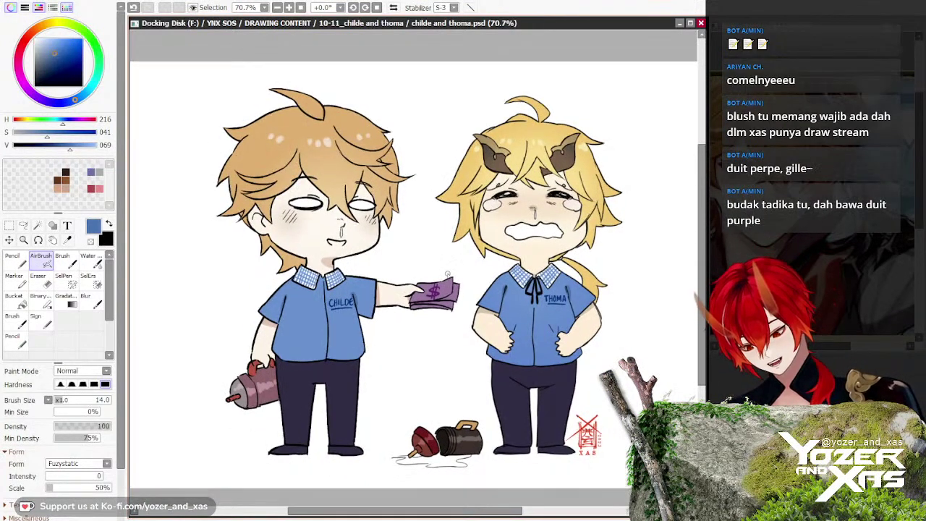
left_click_drag(448, 274, 446, 268)
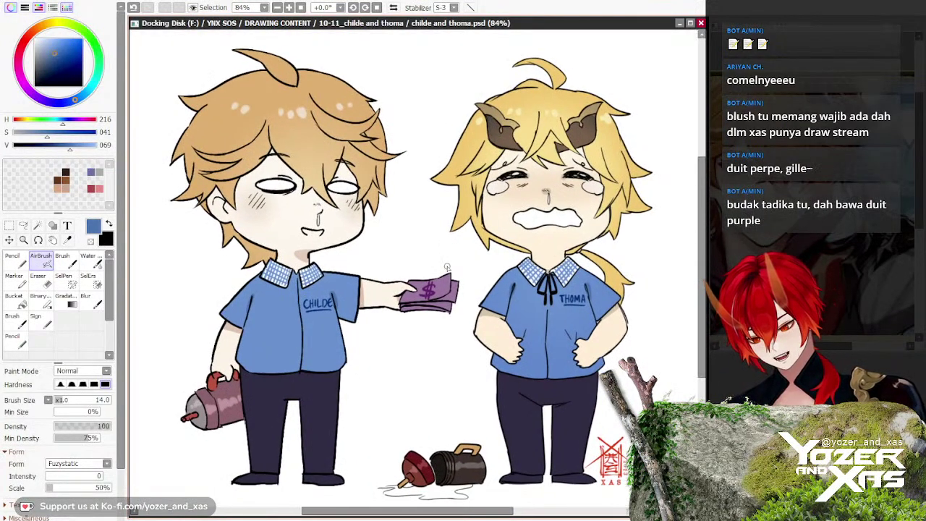
scroll(448, 269, "down", 1)
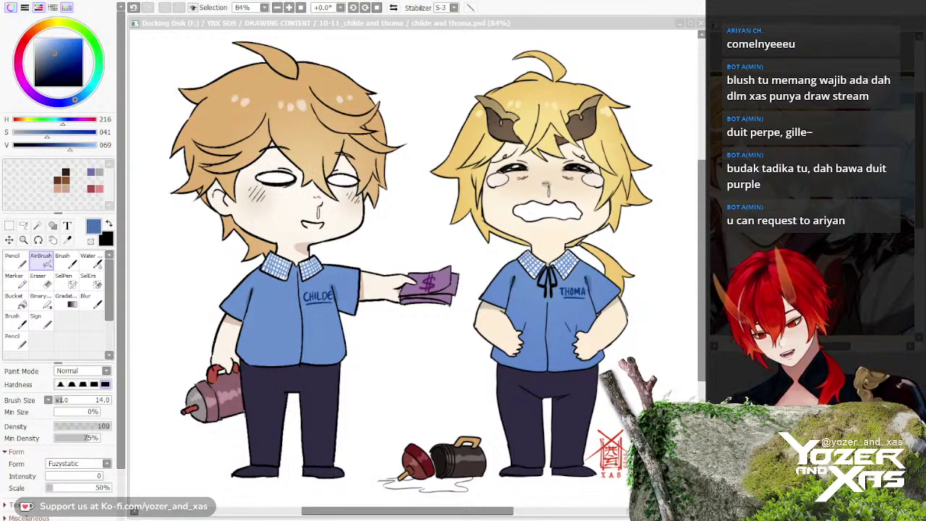
left_click(555, 115)
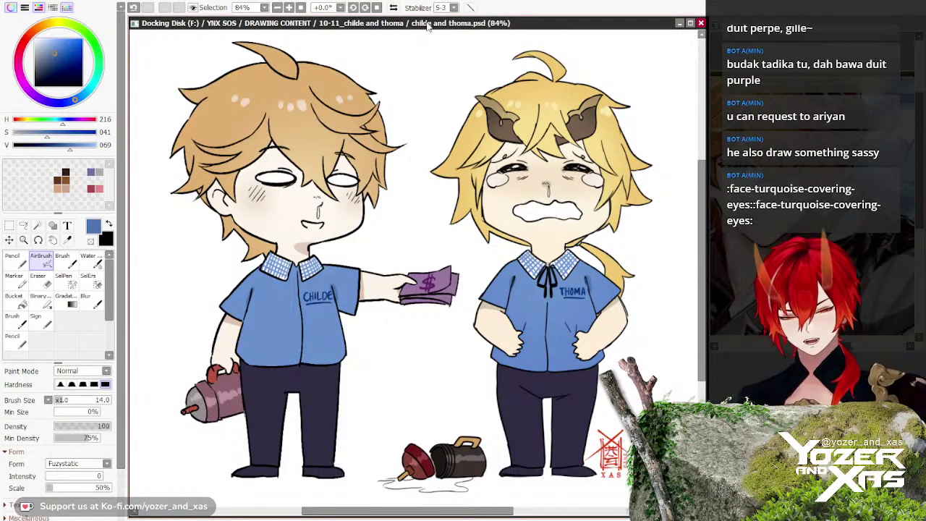
scroll(434, 161, "down", 2)
scroll(315, 79, "up", 1)
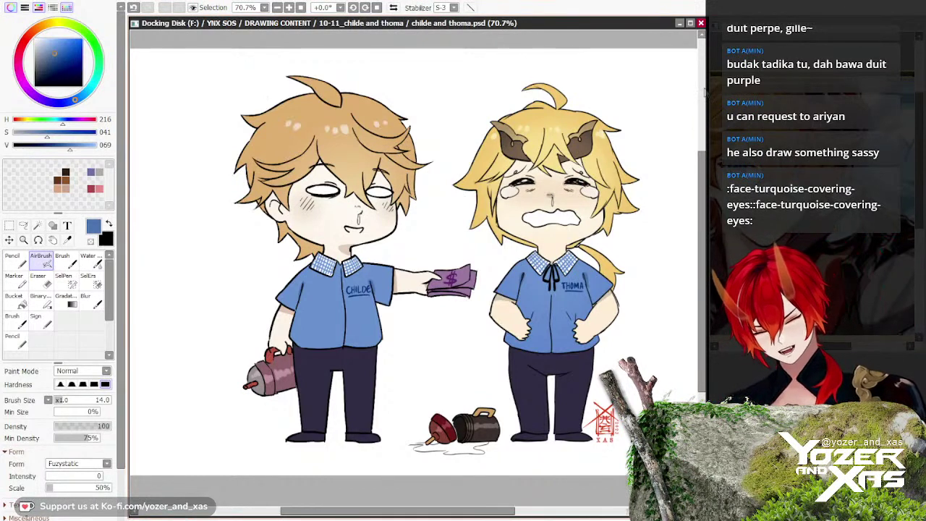
scroll(489, 165, "down", 2)
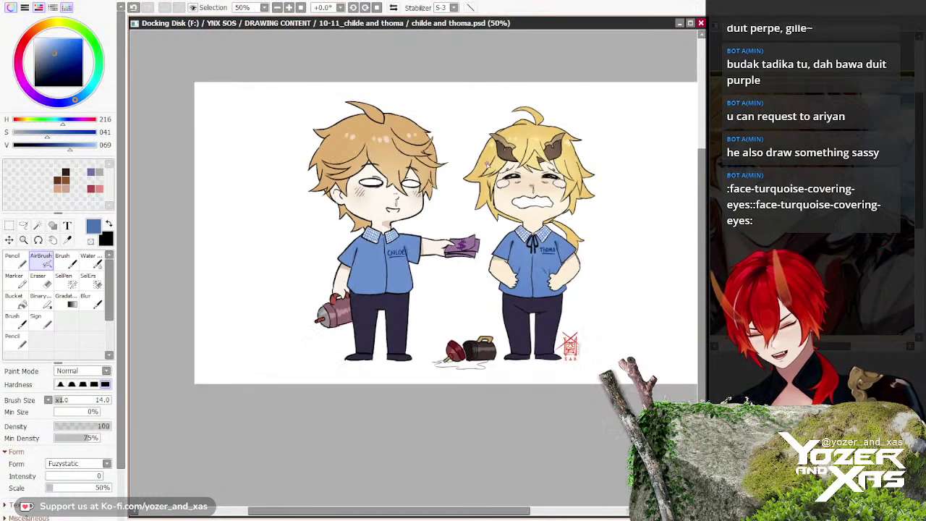
scroll(504, 157, "up", 2)
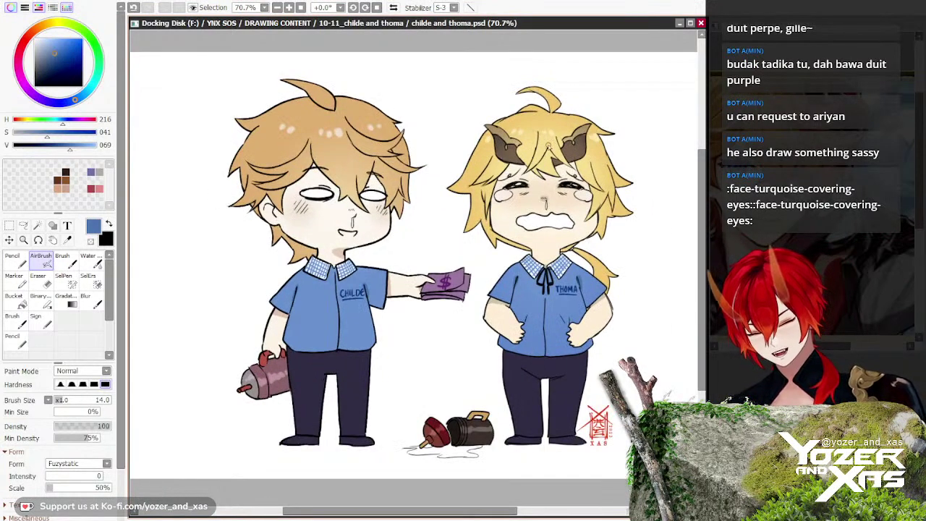
scroll(457, 140, "up", 1)
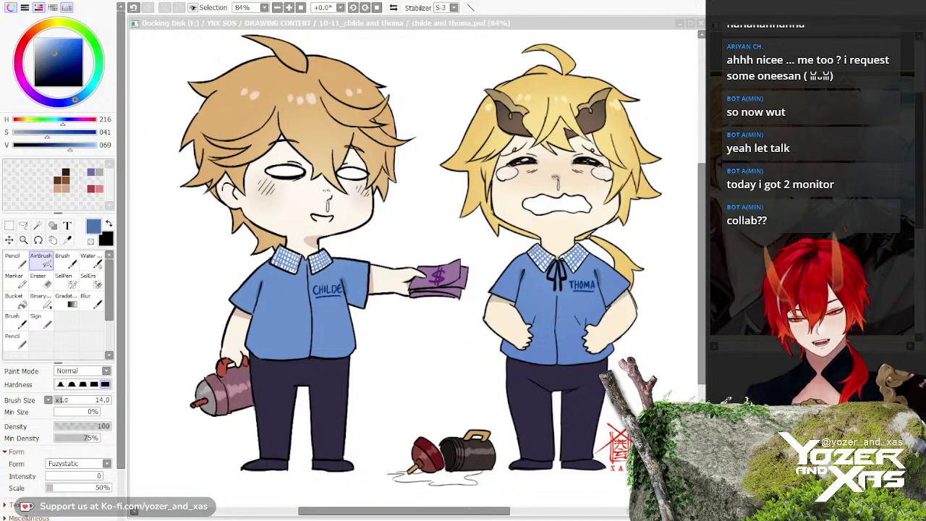
left_click(798, 22)
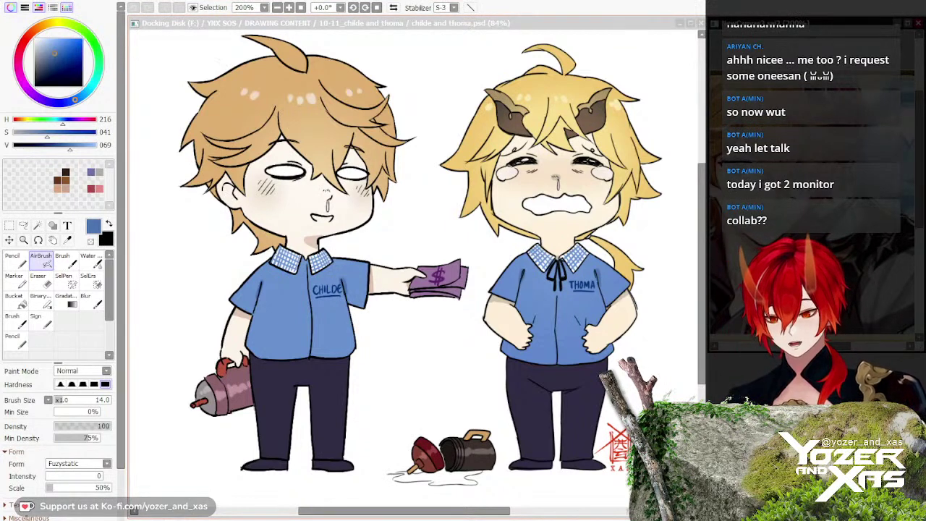
scroll(810, 181, "up", 1)
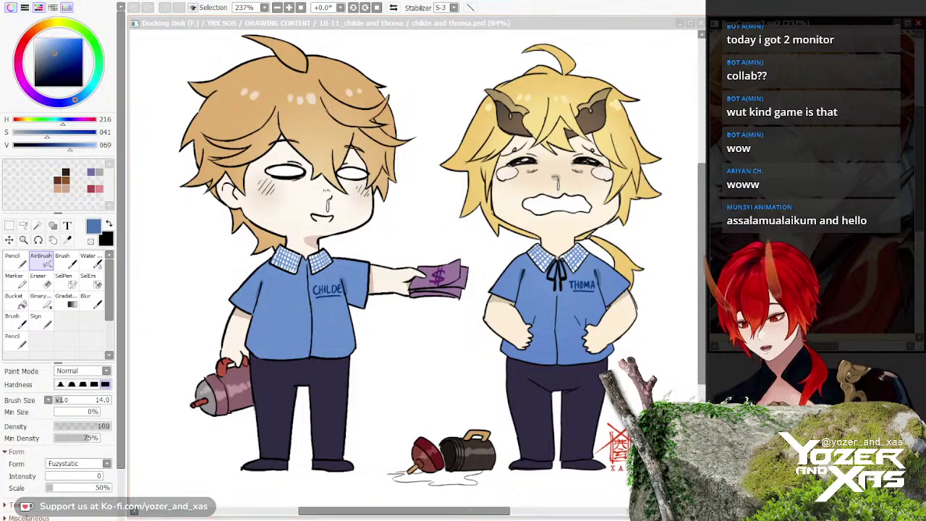
left_click(529, 28)
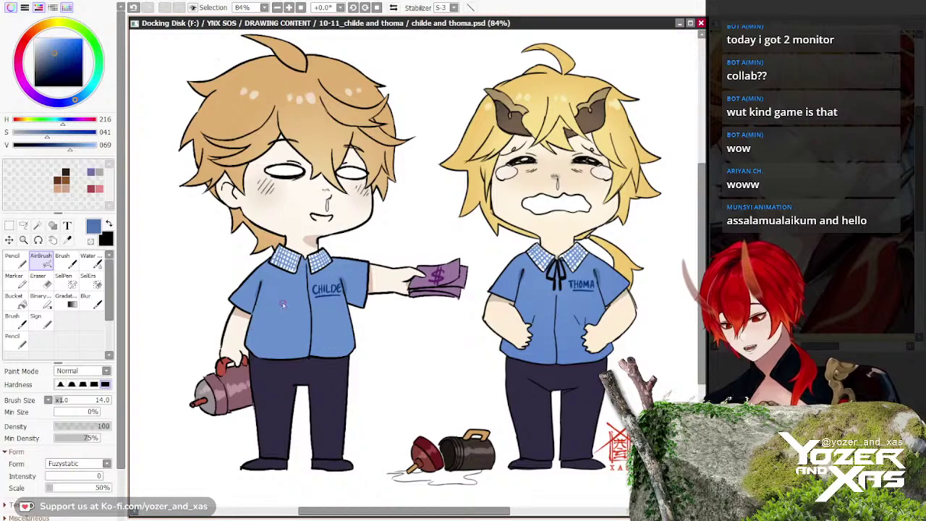
scroll(299, 255, "up", 3)
scroll(273, 290, "down", 4)
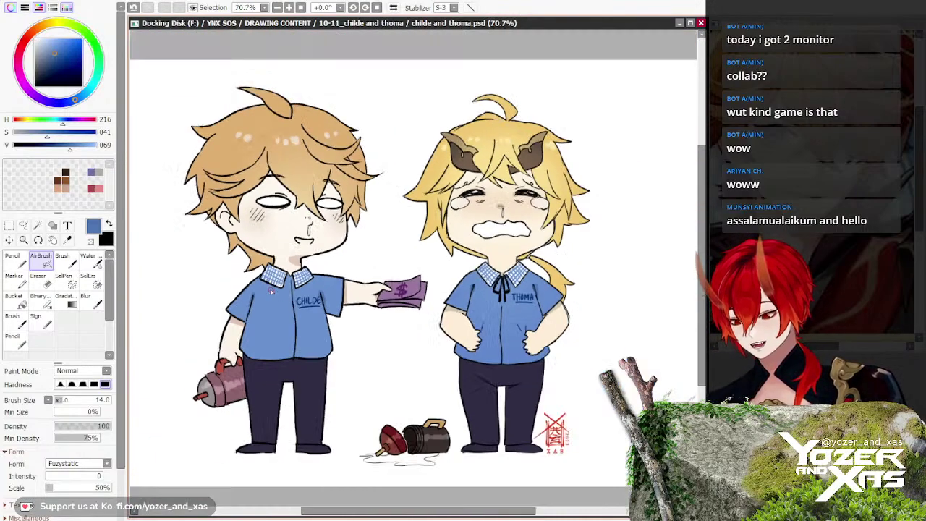
scroll(394, 305, "up", 3)
scroll(463, 298, "up", 1)
scroll(463, 298, "down", 4)
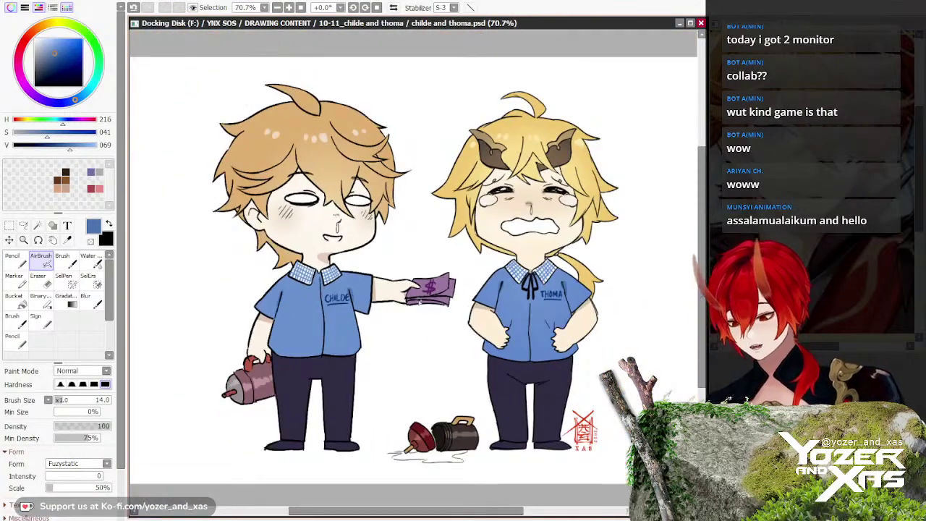
scroll(482, 316, "up", 1)
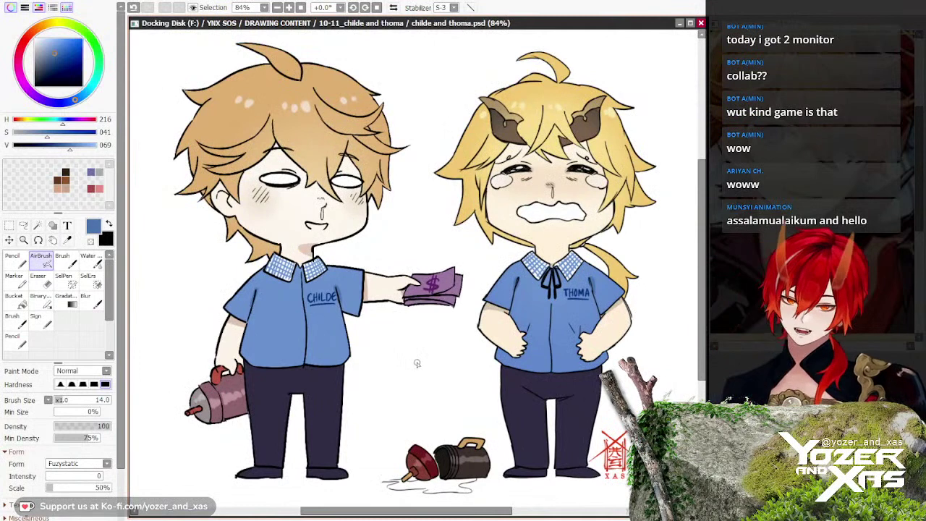
scroll(423, 326, "down", 1)
scroll(426, 310, "up", 1)
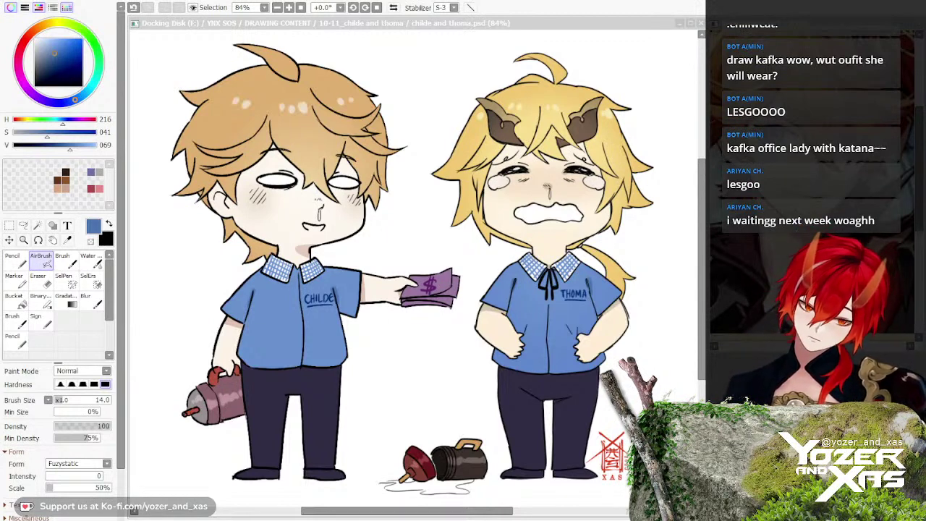
Step: Bring up the purple-haired character reference in NewCanvas4.sai2 and arrange its window over the blond chibi, beside the brown-haired one
left_click(383, 25)
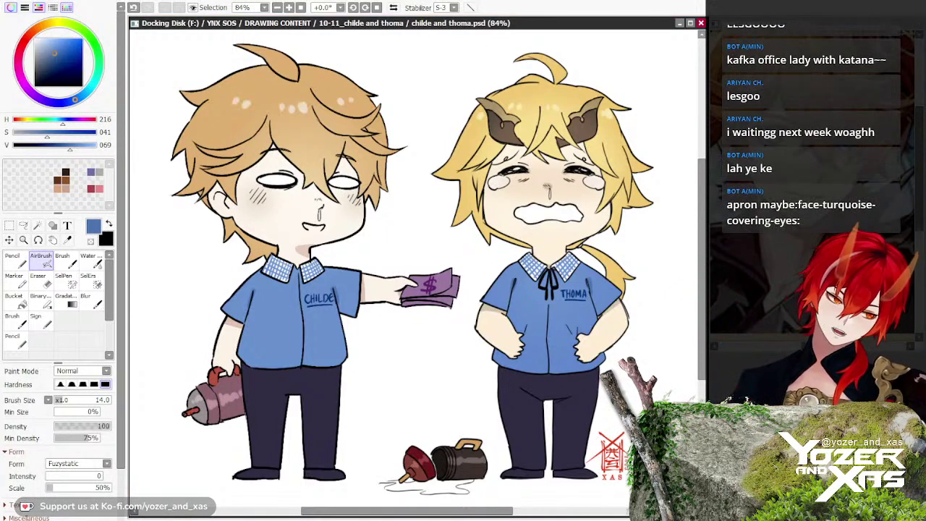
key("alt+Tab")
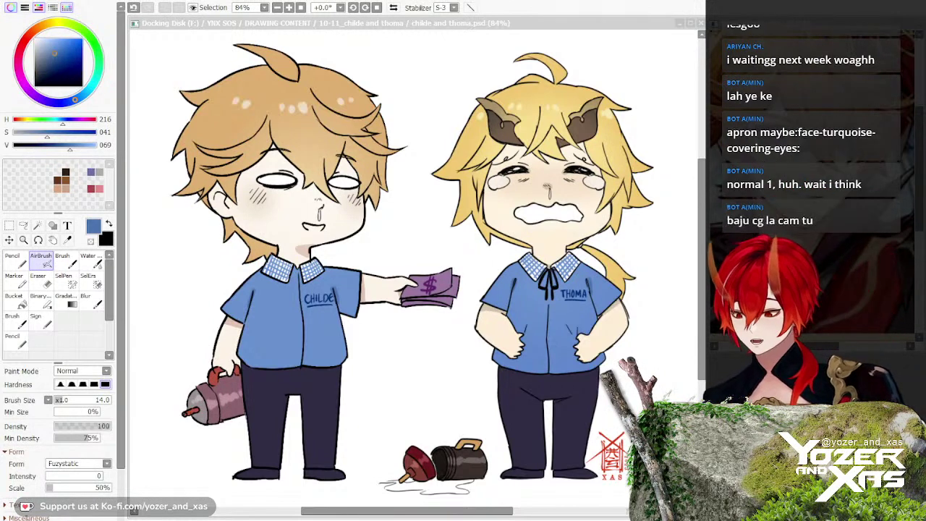
left_click(490, 22)
key("ctrl+Tab")
left_click_drag(249, 81, 432, 39)
left_click_drag(517, 391, 670, 495)
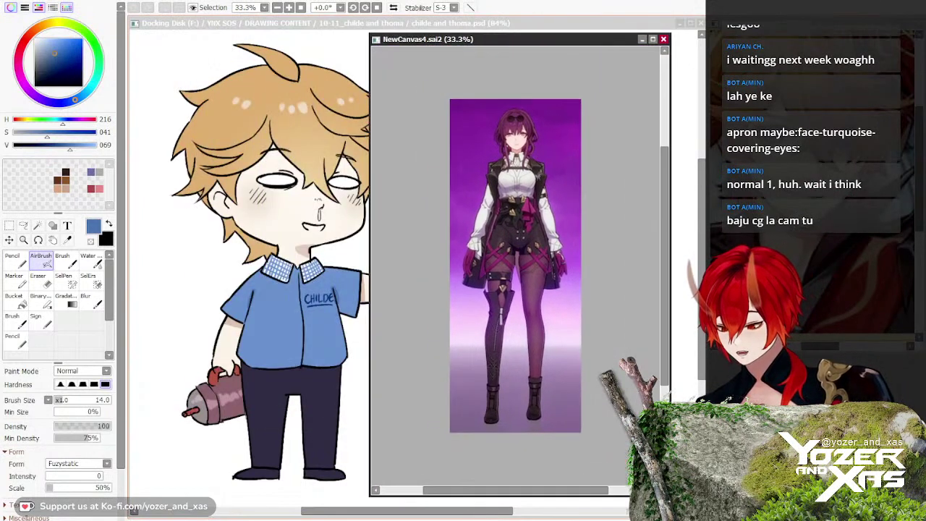
Step: Examine the reference character's hair, coat, white blouse, belt and leg straps up close and the full figure from farther away
scroll(530, 138, "up", 5)
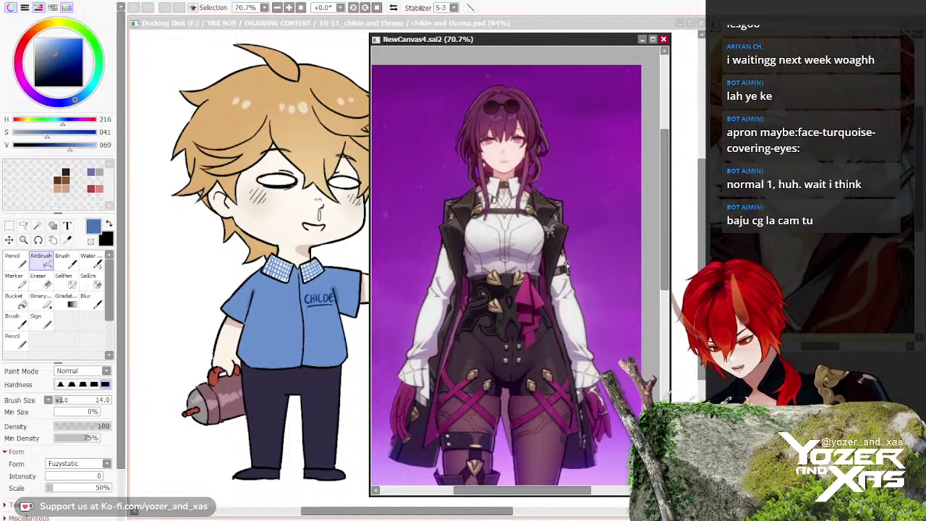
scroll(530, 261, "up", 1)
left_click_drag(530, 261, 538, 254)
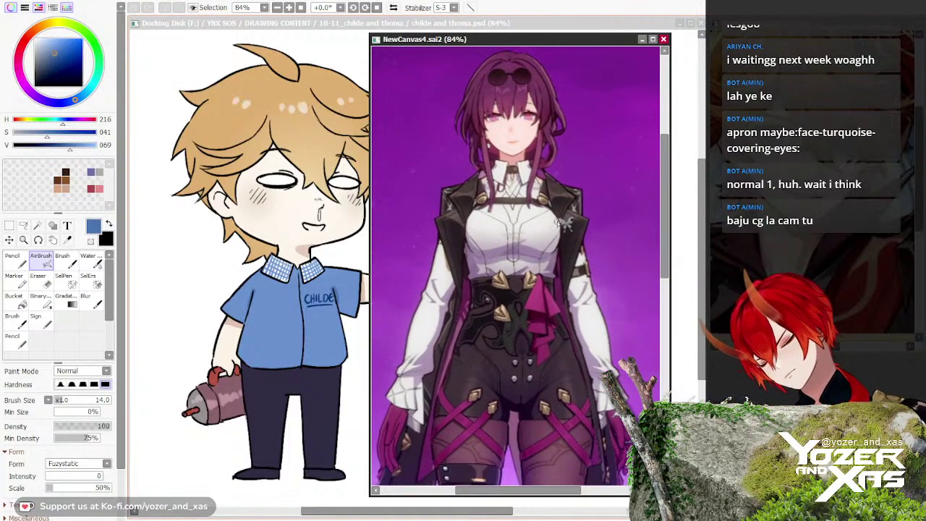
scroll(564, 220, "down", 1)
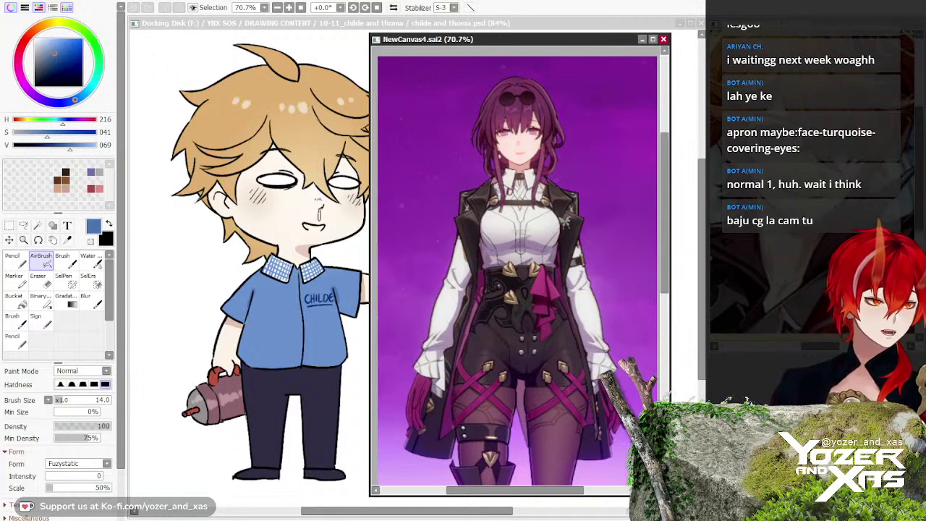
key("alt+Tab")
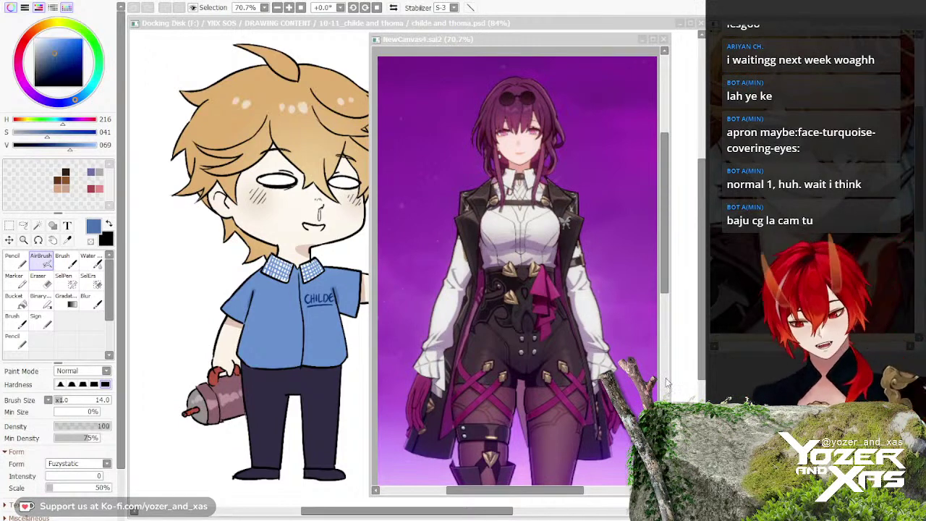
left_click(418, 143)
scroll(527, 176, "down", 2)
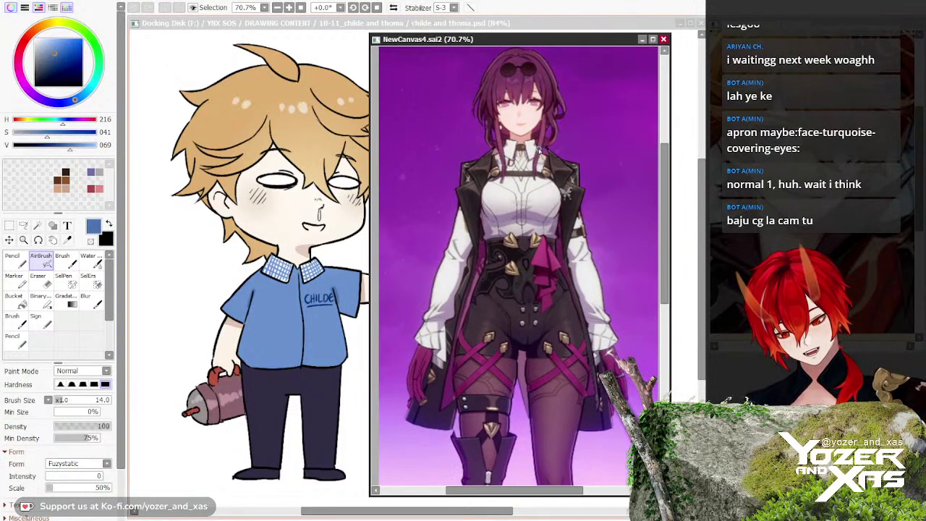
left_click_drag(518, 194, 526, 216)
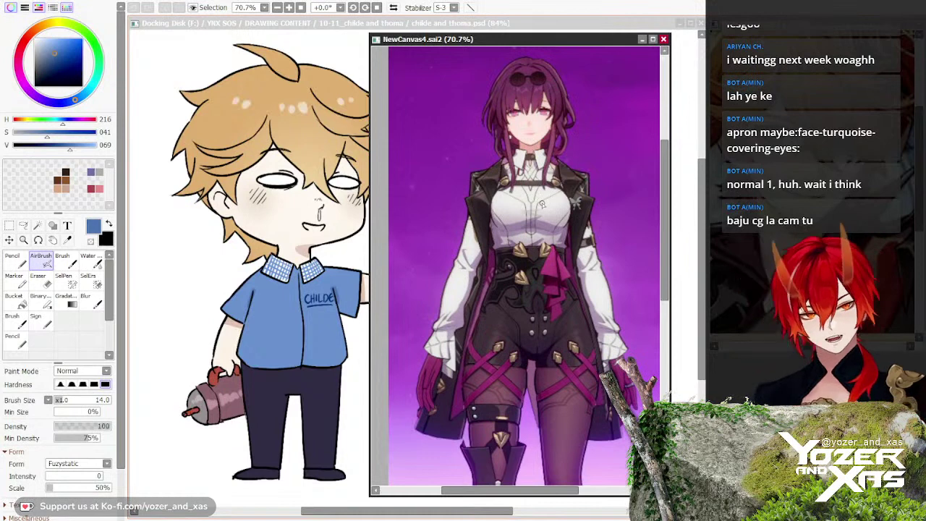
scroll(542, 231, "down", 2)
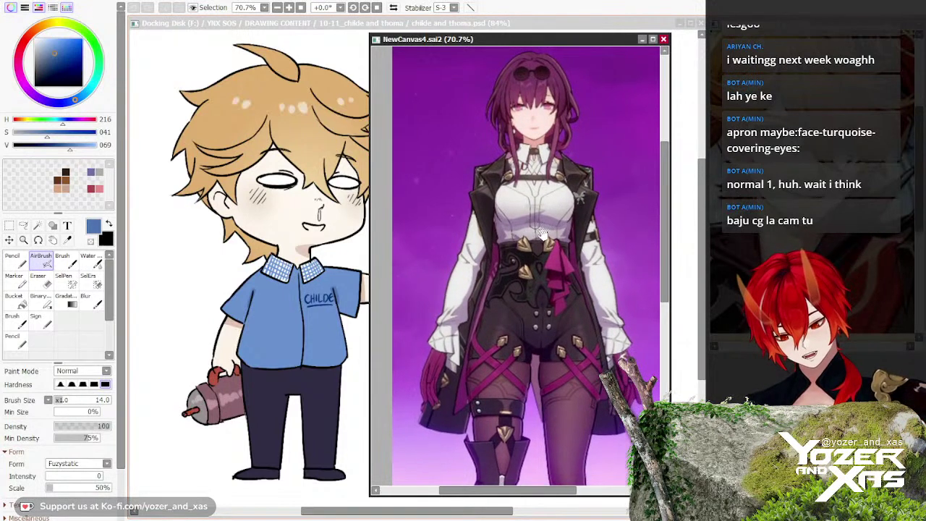
scroll(548, 229, "up", 2)
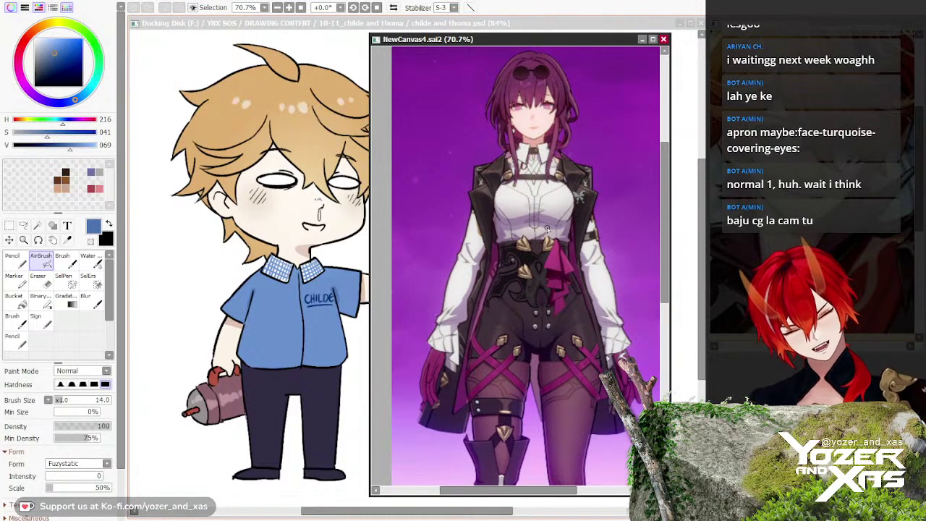
scroll(496, 105, "down", 1)
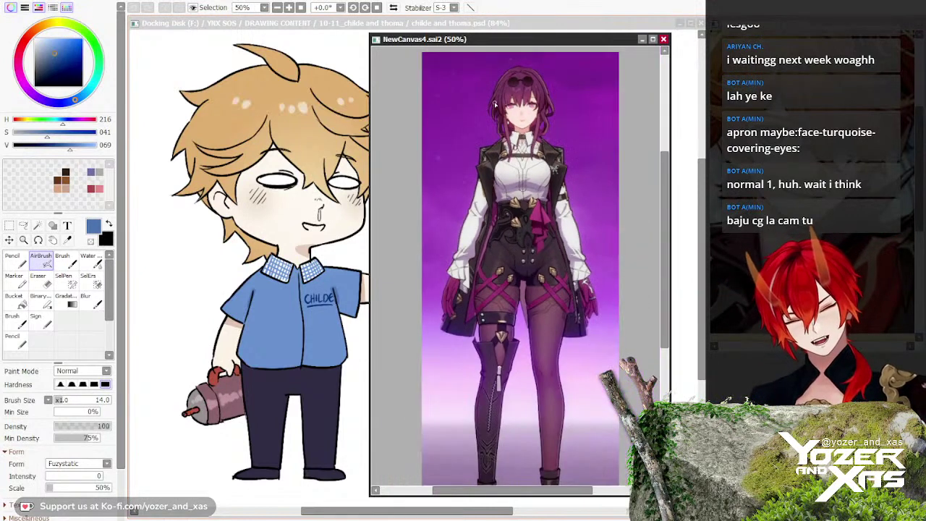
scroll(510, 99, "down", 1)
scroll(514, 123, "up", 1)
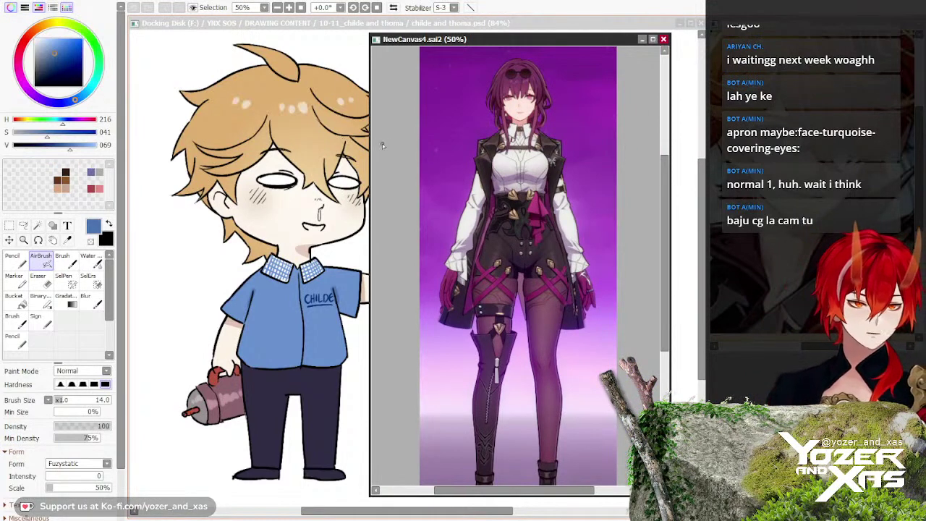
scroll(561, 127, "up", 1)
scroll(539, 190, "down", 1)
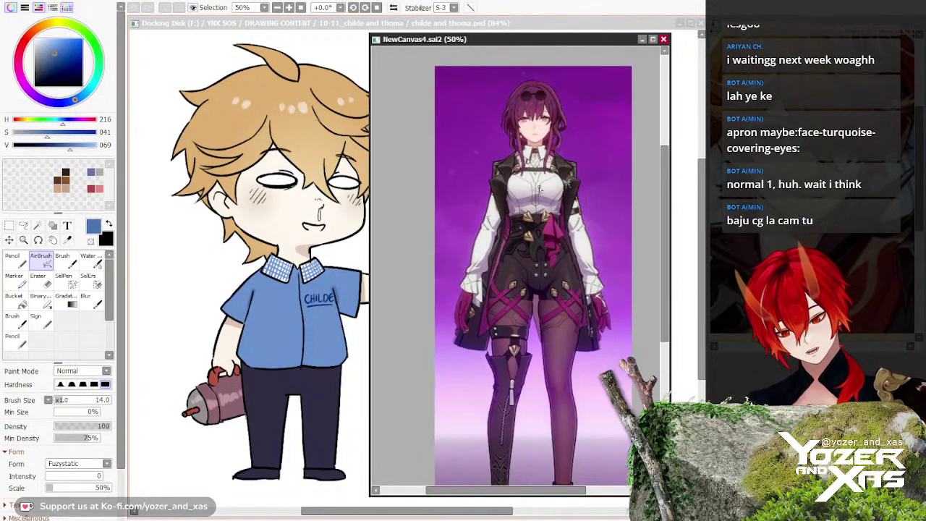
scroll(539, 190, "up", 1)
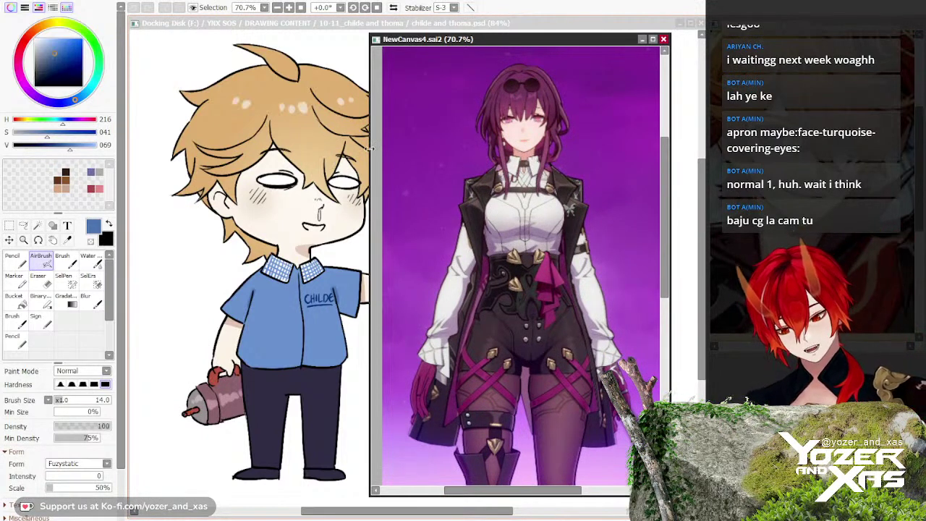
Step: Narrow the purple-haired reference window, recenter the figure in it, and move the window between the two chibis
left_click_drag(370, 150, 389, 143)
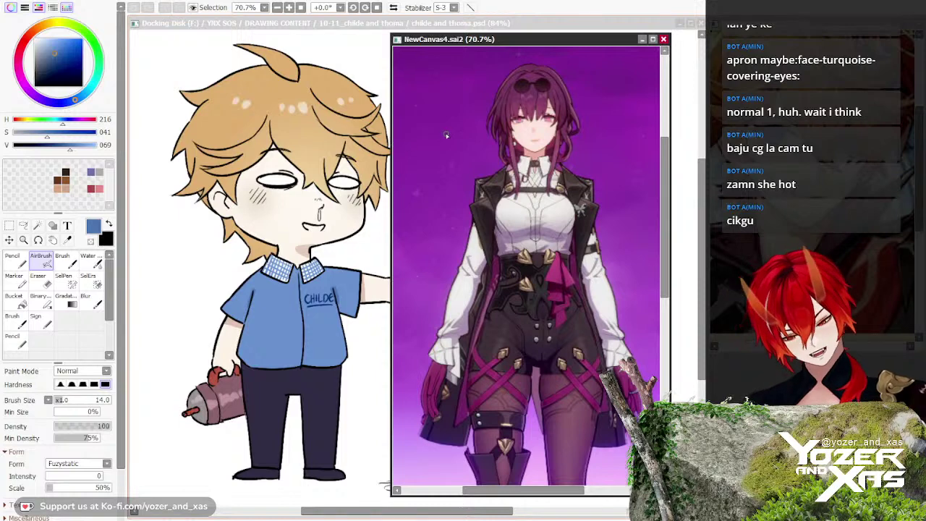
left_click_drag(449, 132, 442, 130)
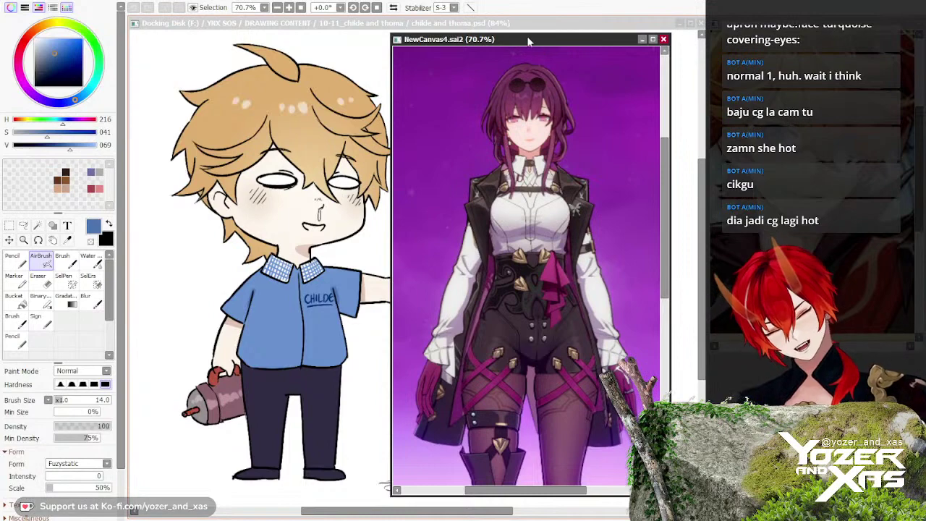
left_click_drag(528, 40, 429, 47)
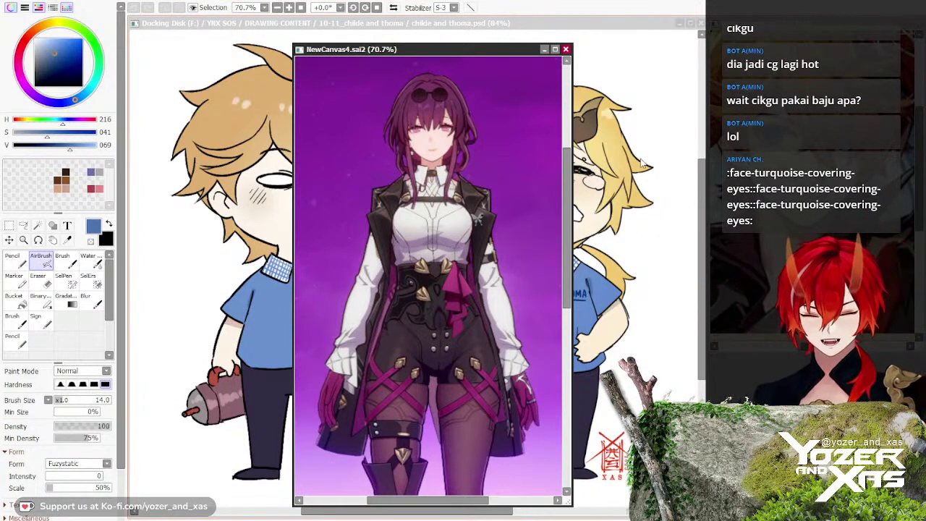
Step: Look over both chibis with the purple-haired reference moved aside, and bring the reference back between them
mouse_move(384, 52)
left_mouse_down()
mouse_move(363, 50)
mouse_move(779, 36)
left_mouse_up()
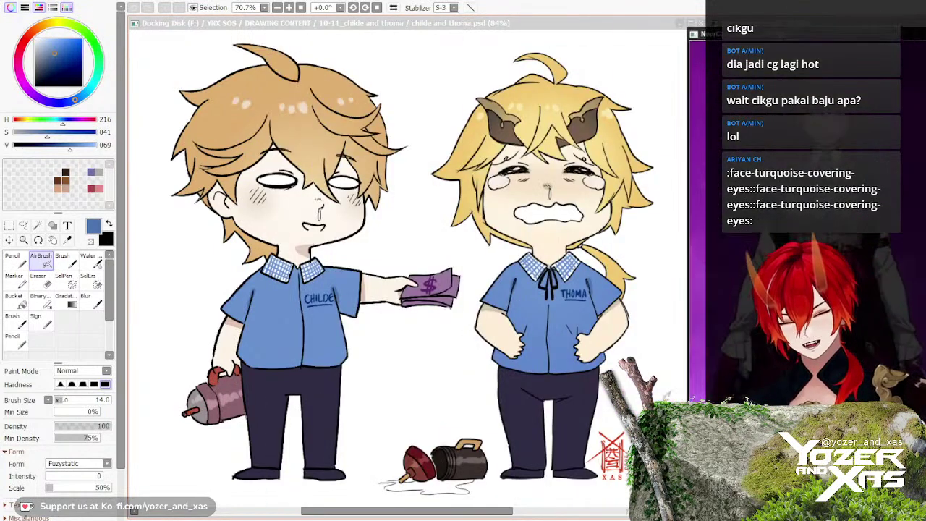
left_click(405, 21)
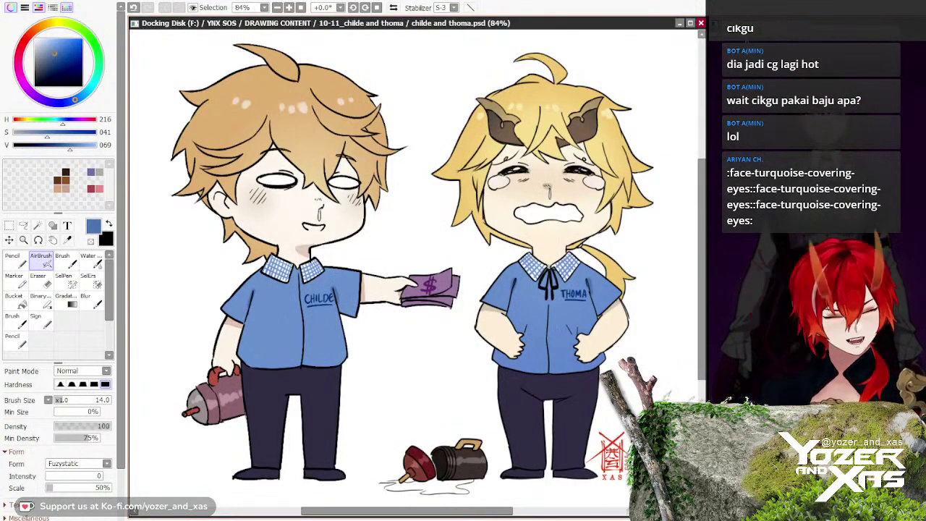
left_click(712, 33)
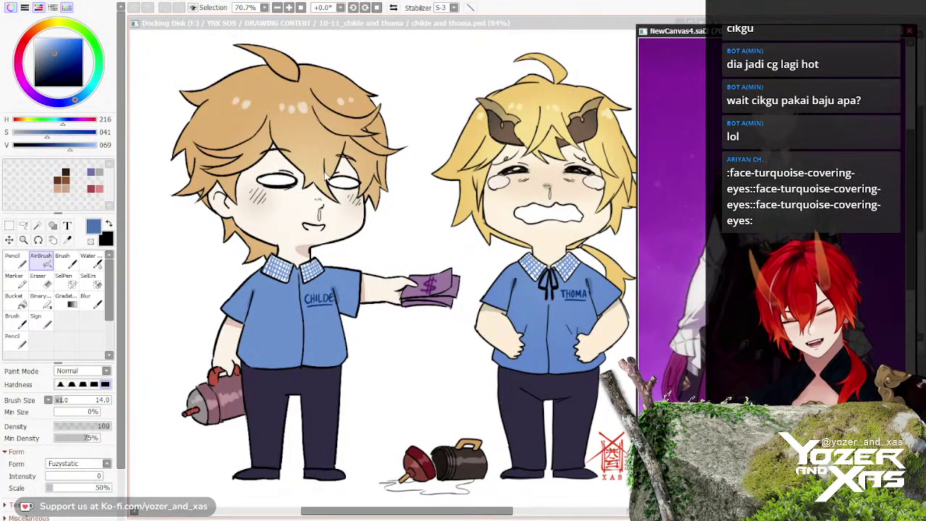
left_click_drag(709, 33, 342, 40)
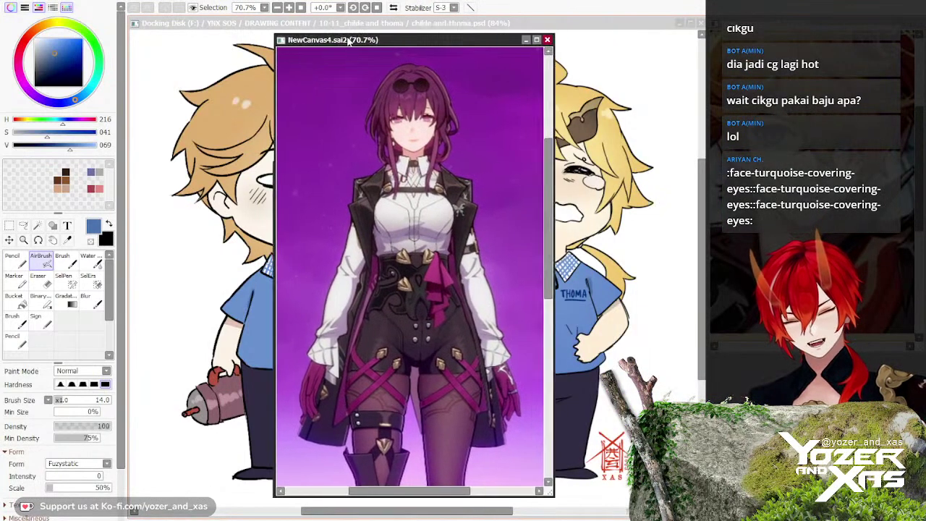
scroll(426, 184, "down", 1)
scroll(426, 184, "up", 1)
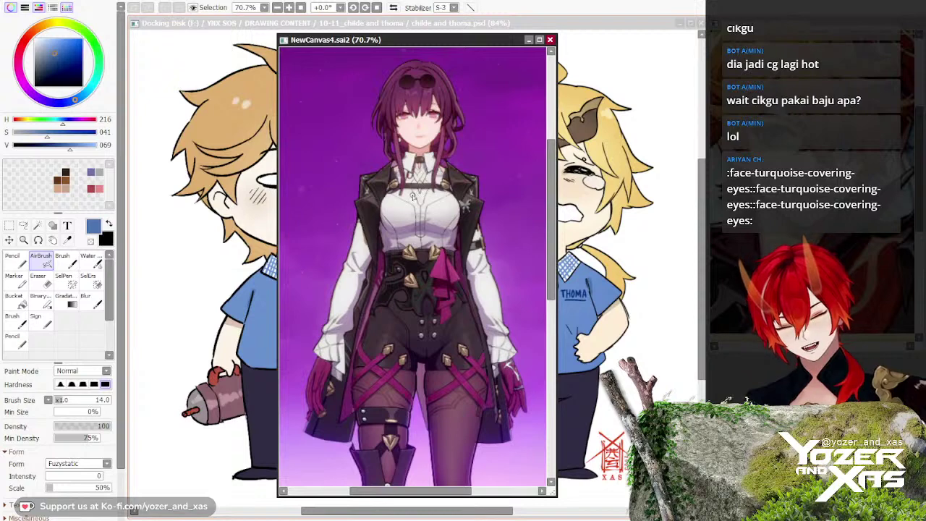
scroll(418, 193, "up", 1)
scroll(415, 193, "down", 1)
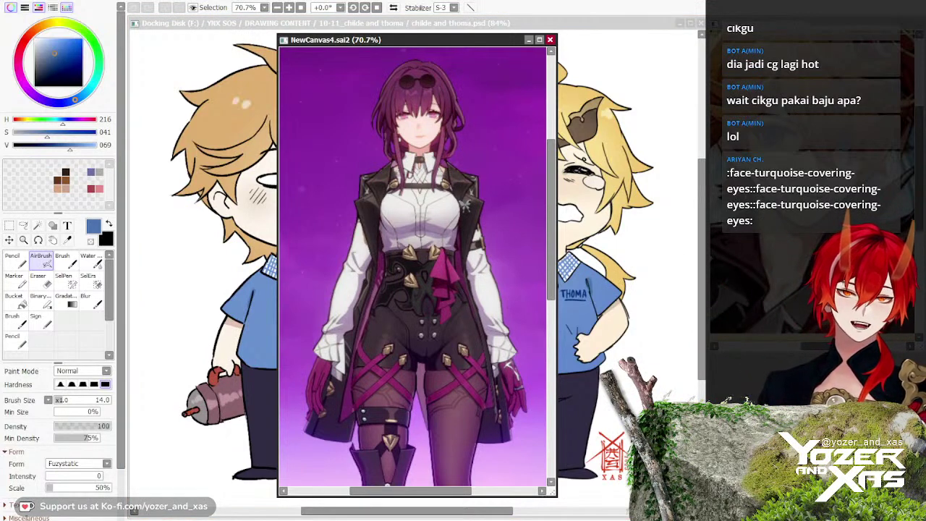
key("alt+Tab")
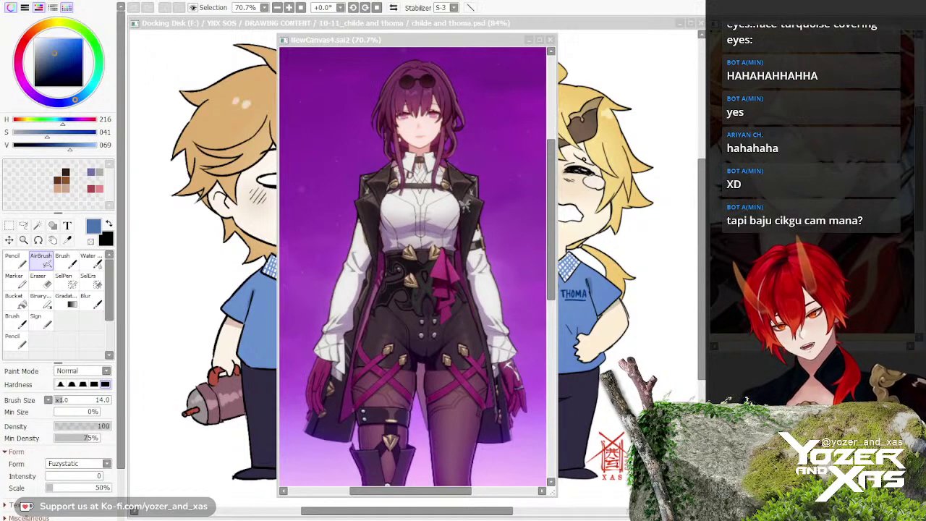
key("alt+Tab")
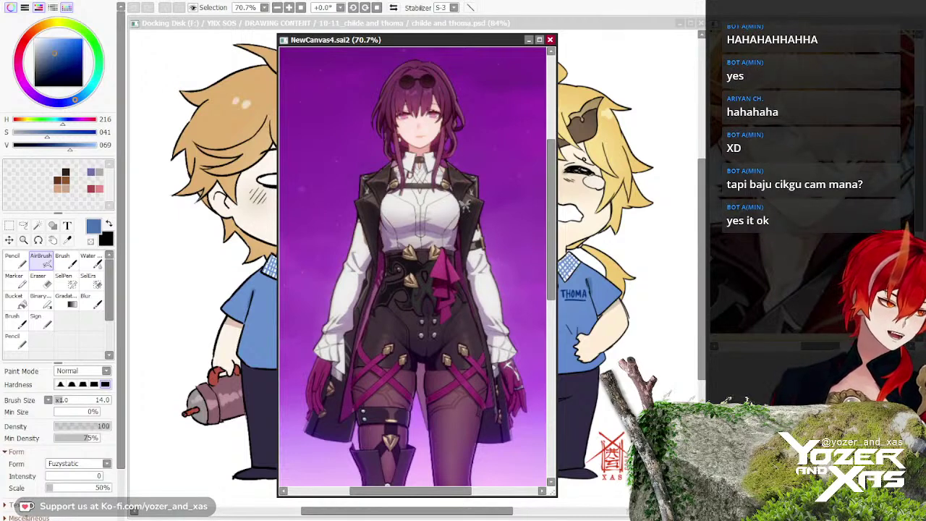
key("alt+Tab")
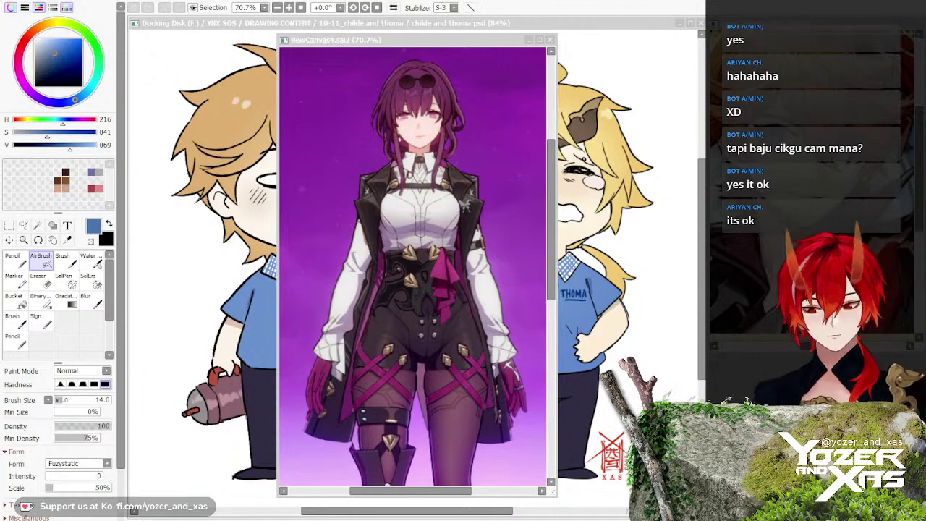
Step: Examine the purple-haired reference's full figure and the details of her coat, blouse, belt, thigh straps and boots
left_click_drag(489, 40, 515, 36)
scroll(432, 125, "down", 1)
scroll(434, 126, "down", 2)
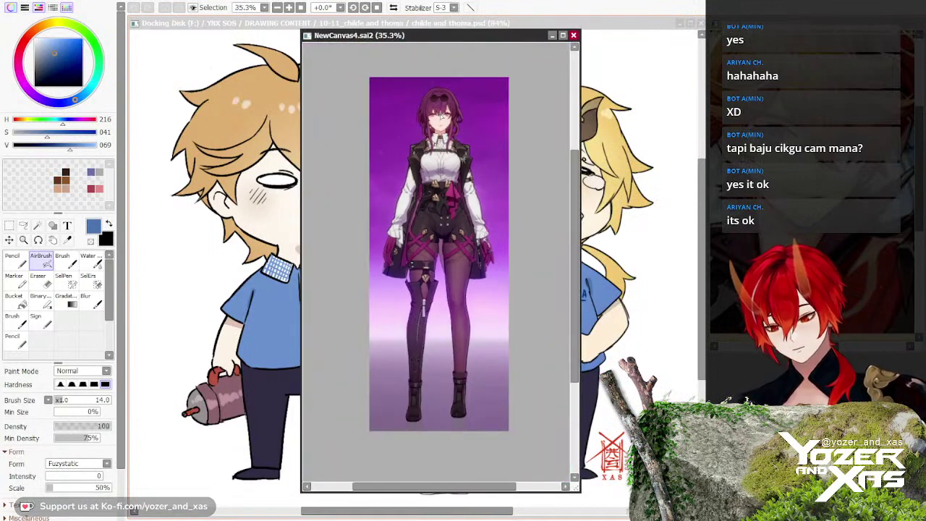
scroll(454, 135, "up", 1)
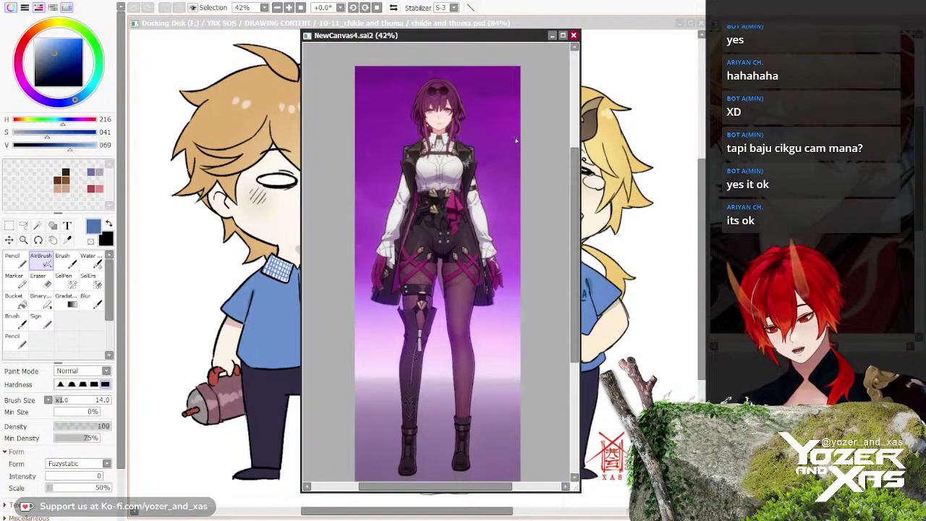
scroll(428, 171, "up", 2)
scroll(493, 180, "up", 1)
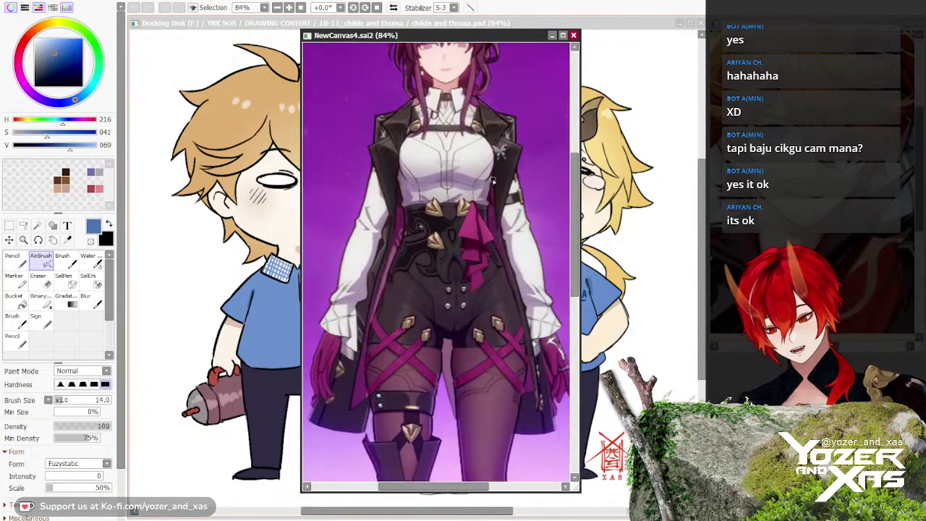
scroll(385, 220, "down", 1)
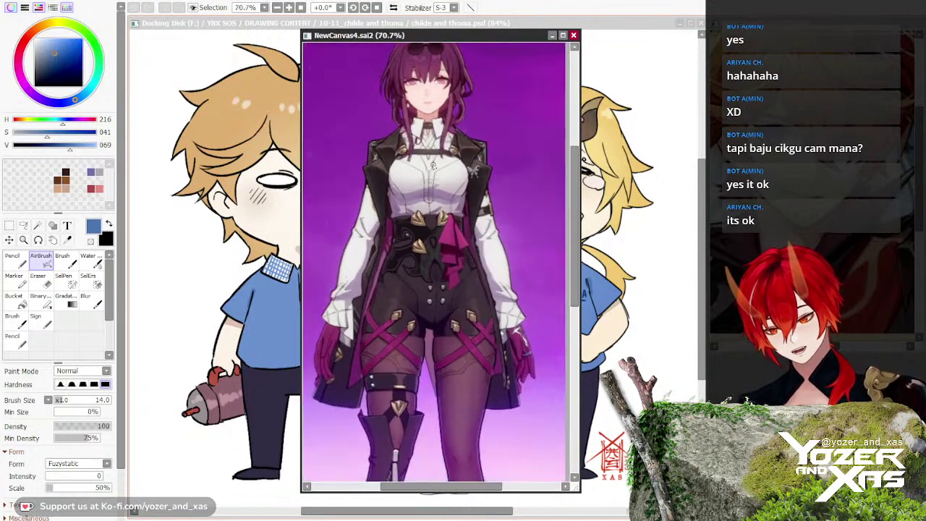
scroll(409, 215, "up", 1)
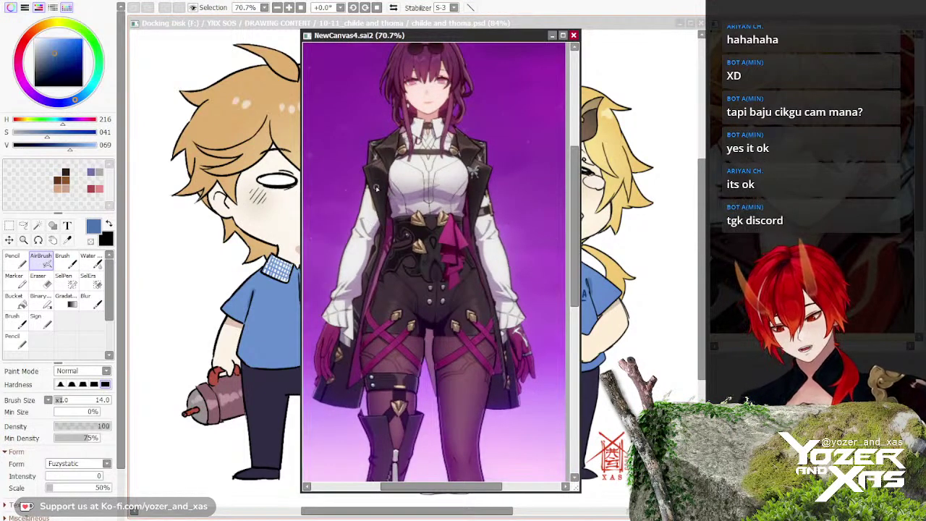
scroll(434, 166, "up", 1)
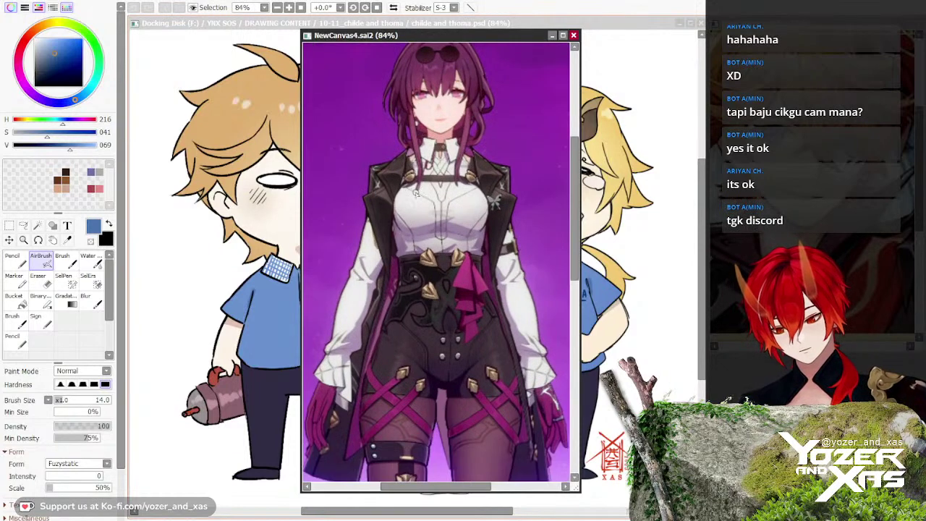
scroll(432, 165, "down", 2)
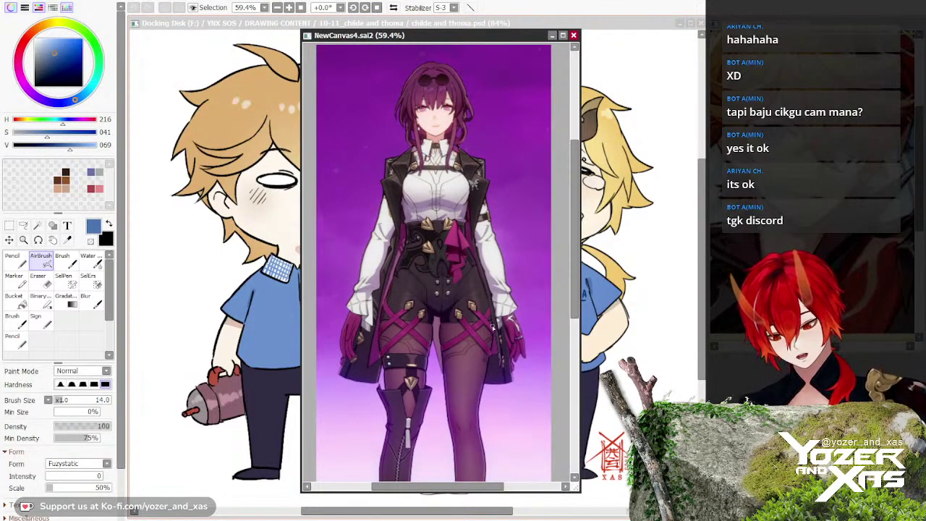
scroll(493, 327, "down", 2)
scroll(497, 302, "up", 4)
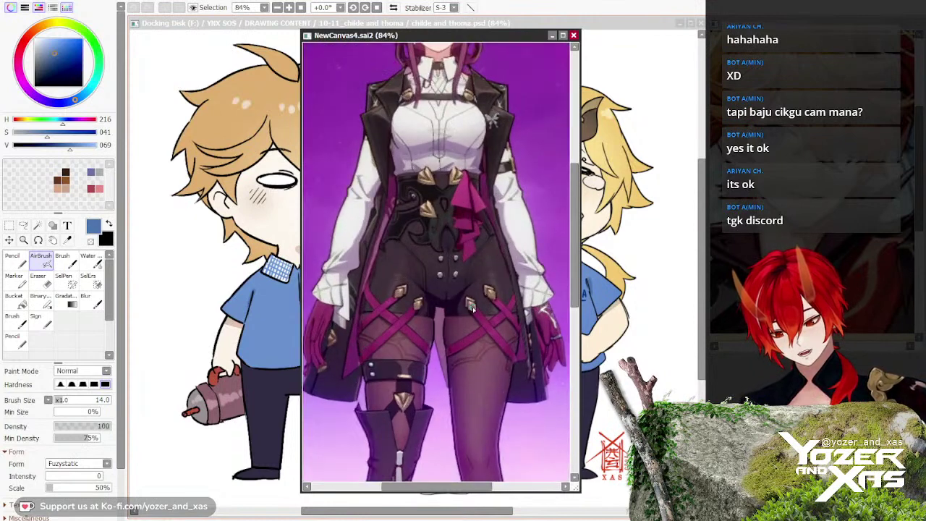
scroll(442, 309, "down", 4)
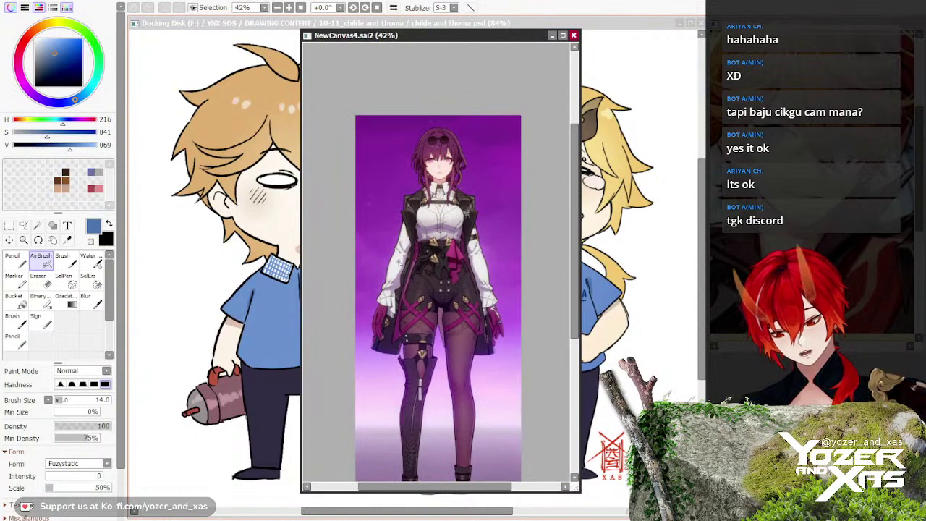
scroll(423, 265, "down", 1)
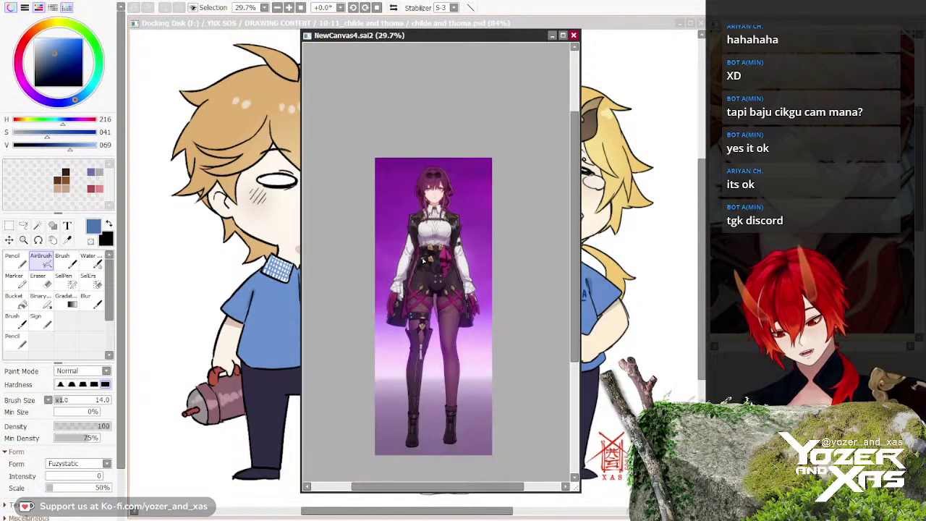
scroll(437, 351, "up", 2)
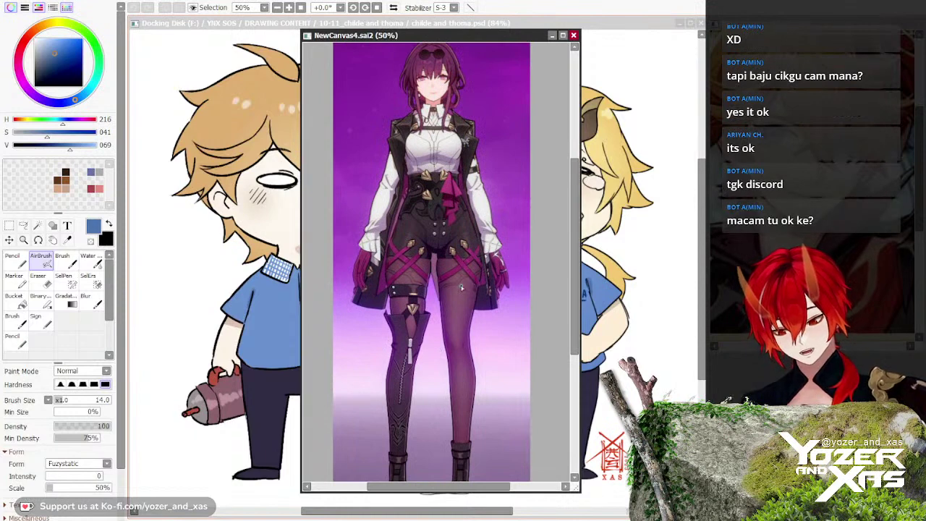
scroll(423, 261, "down", 1)
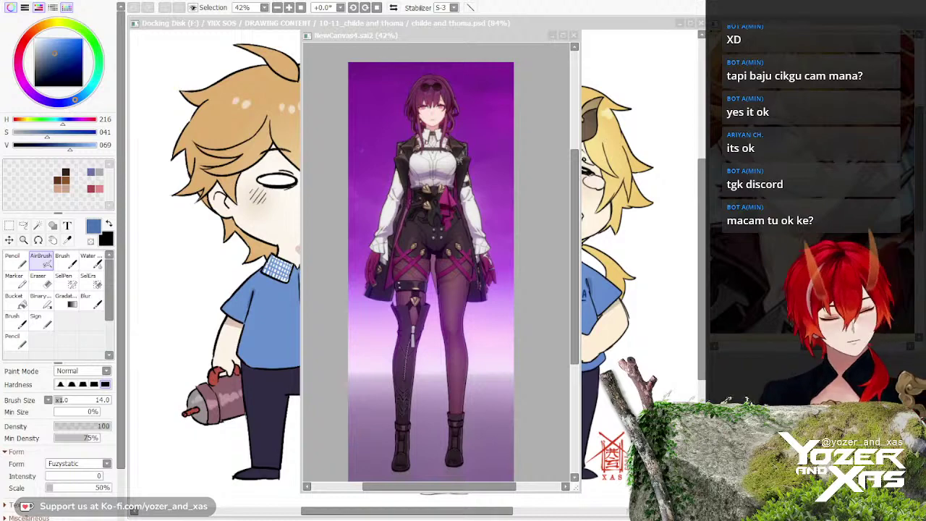
Step: Open the copied navy-coat character image as its own new canvas and enlarge its window beside the purple-haired reference
left_click(554, 270)
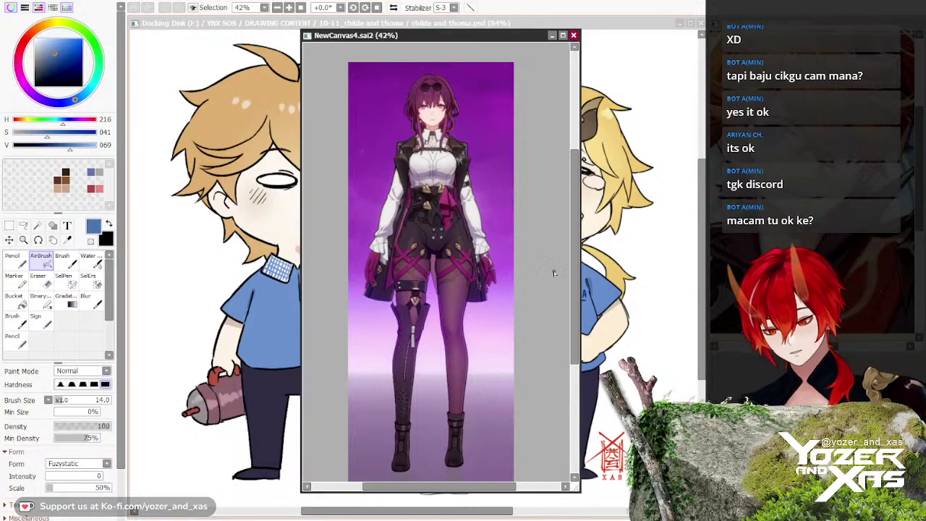
key("ctrl+v")
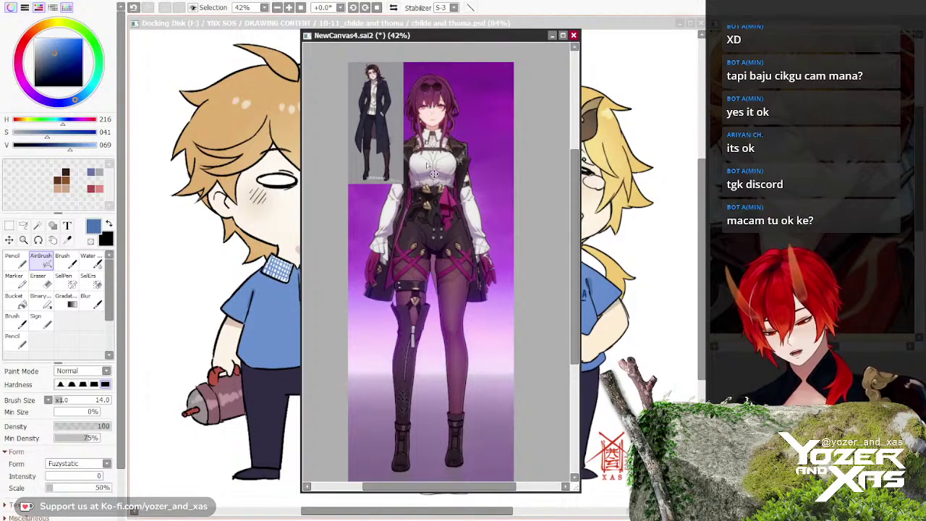
key("ctrl+z")
key("ctrl+shift+n")
left_click_drag(278, 97, 230, 64)
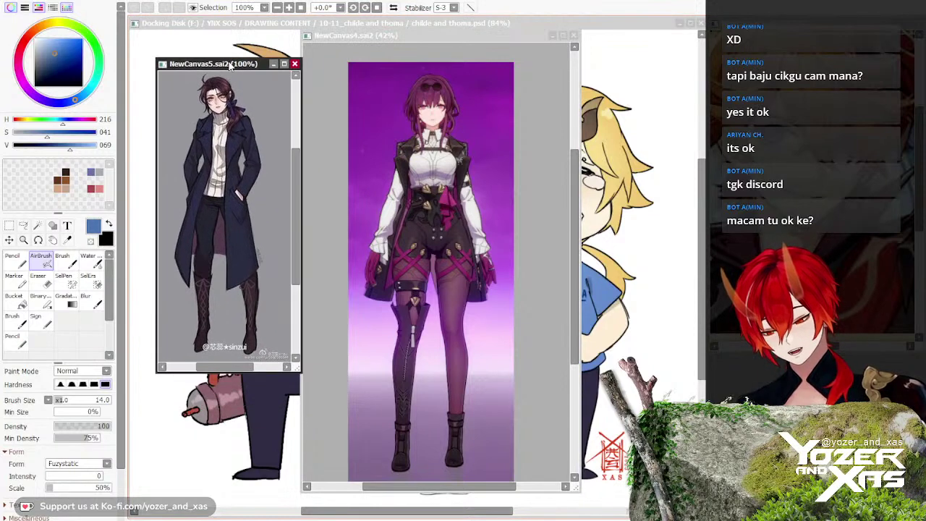
left_click_drag(296, 368, 344, 485)
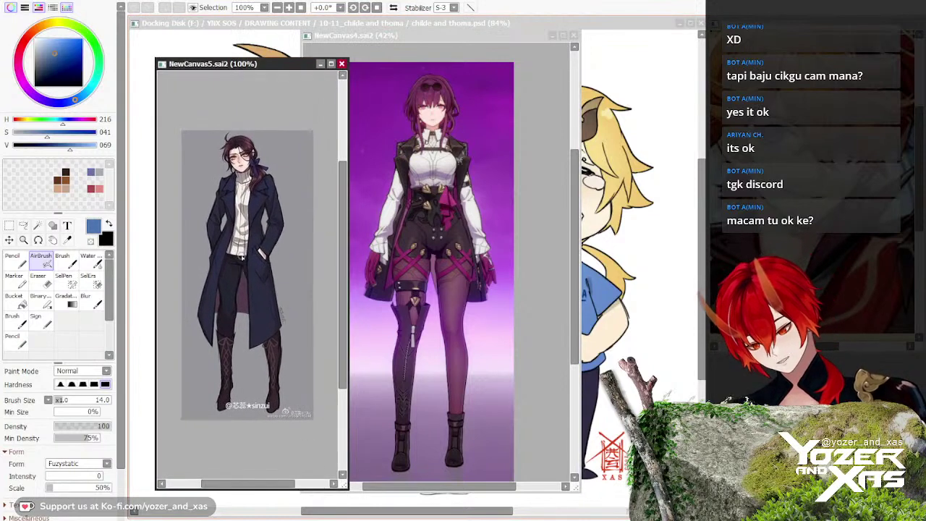
Step: Examine the navy-coat character's hair, face, turtleneck, long coat and boots at close range and from farther away
scroll(238, 217, "up", 3)
mouse_move(239, 220)
left_mouse_down()
mouse_move(260, 214)
mouse_move(249, 184)
mouse_move(251, 216)
left_mouse_up()
scroll(249, 182, "down", 2)
scroll(250, 178, "up", 2)
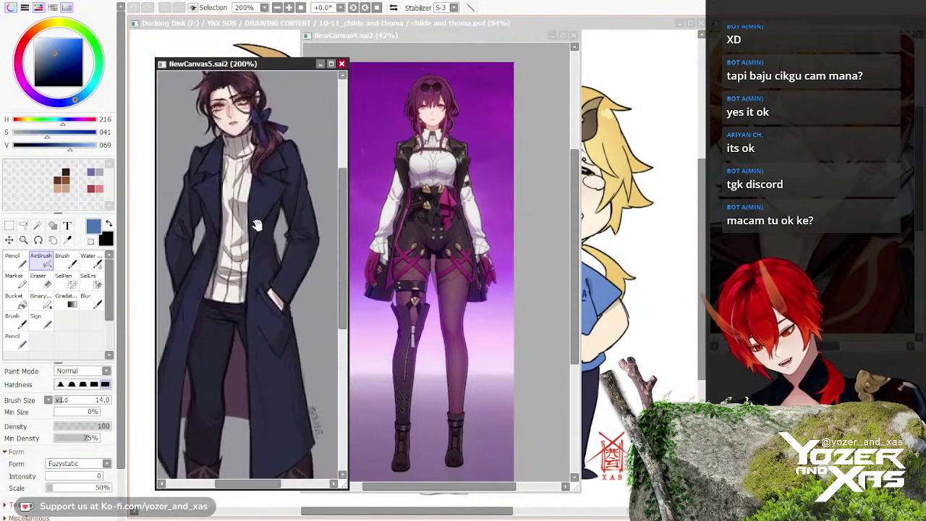
scroll(257, 207, "down", 2)
scroll(260, 210, "up", 2)
left_click_drag(260, 210, 262, 227)
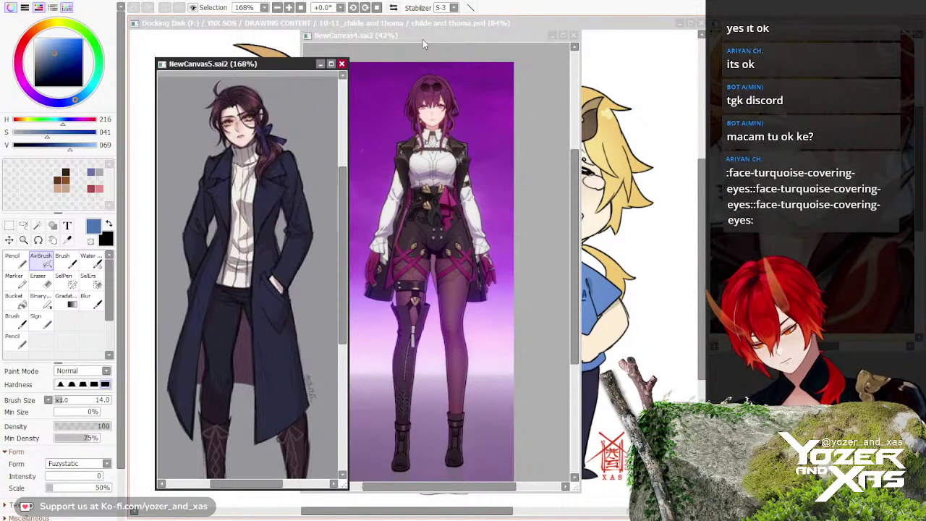
Step: Rearrange the reference windows so the navy-coat character stands between the brown-haired chibi and the purple-haired reference
left_click_drag(422, 39, 613, 39)
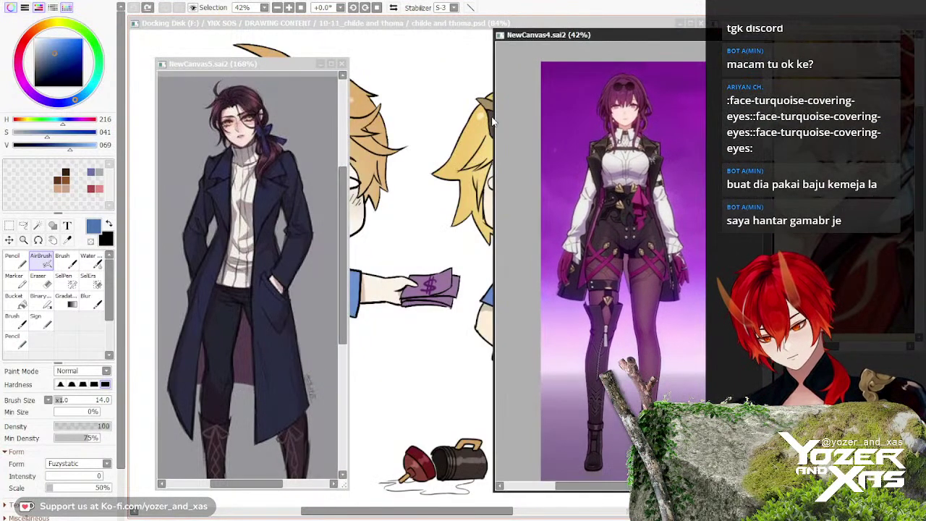
left_click_drag(494, 119, 594, 119)
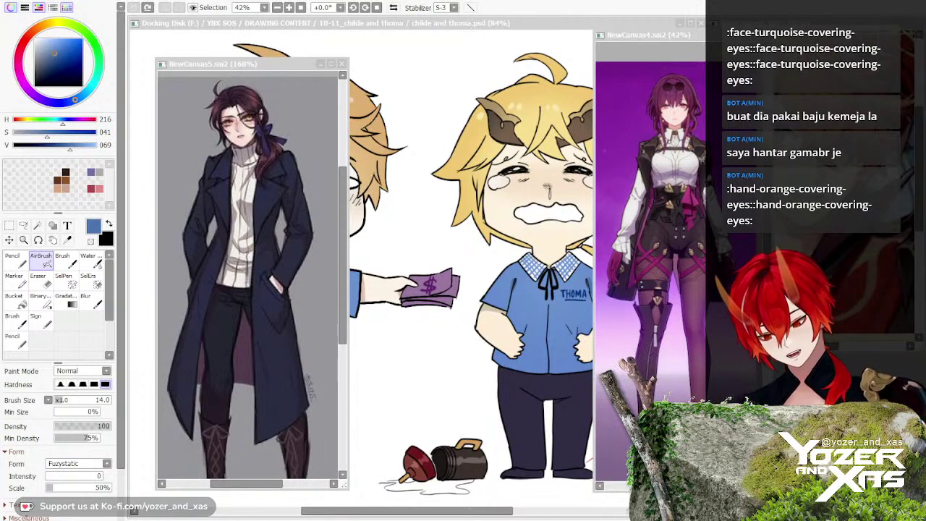
left_click_drag(287, 64, 307, 66)
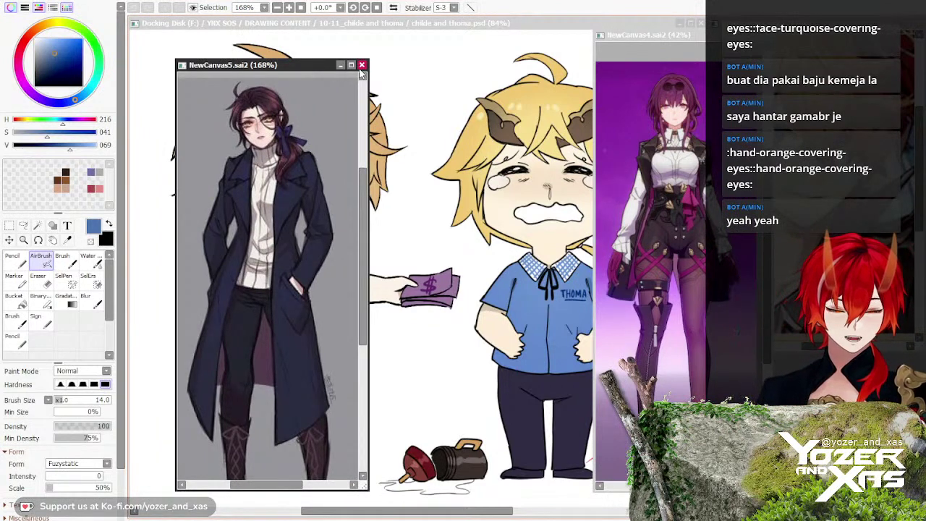
left_click(266, 76)
left_click_drag(265, 68, 485, 56)
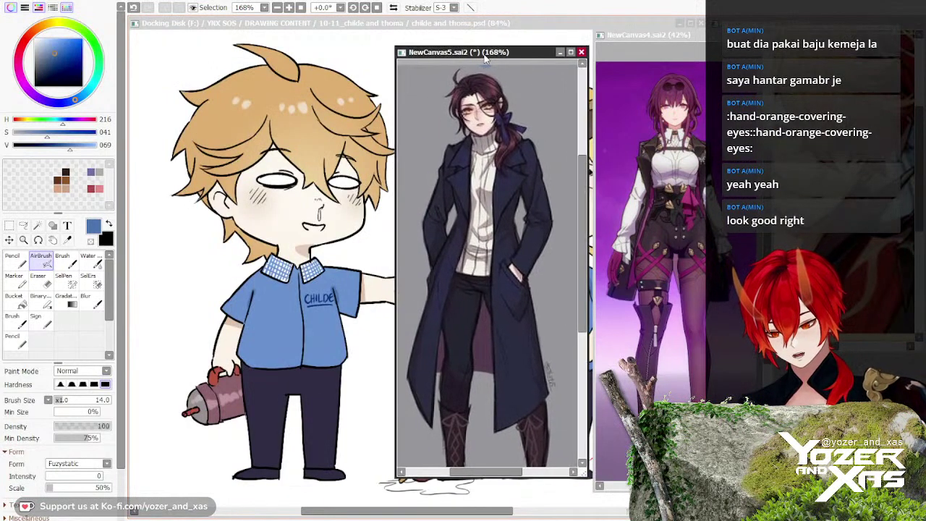
Step: Close both the navy-coat and the purple-haired reference canvases, leaving only the chibi drawing open
left_click(582, 54)
left_click(541, 290)
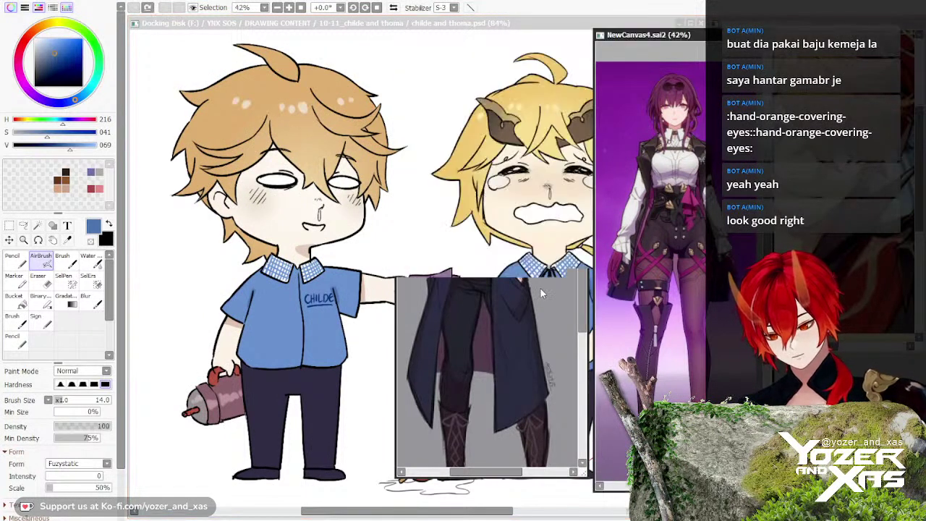
key("ctrl+w")
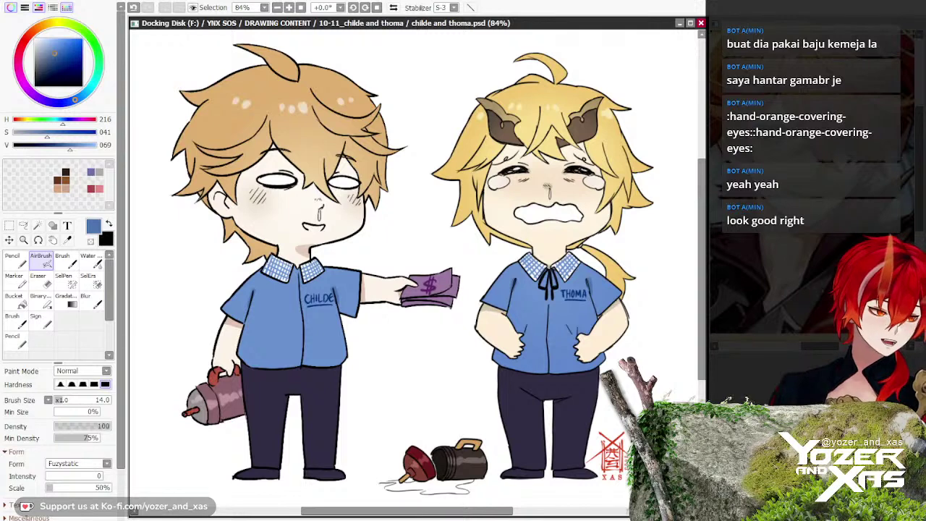
key("alt+Tab")
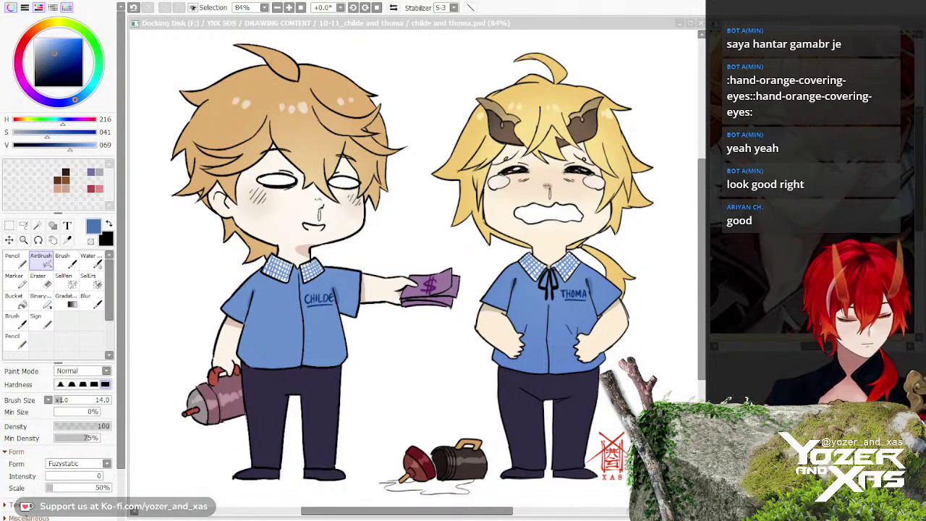
key("alt+Tab")
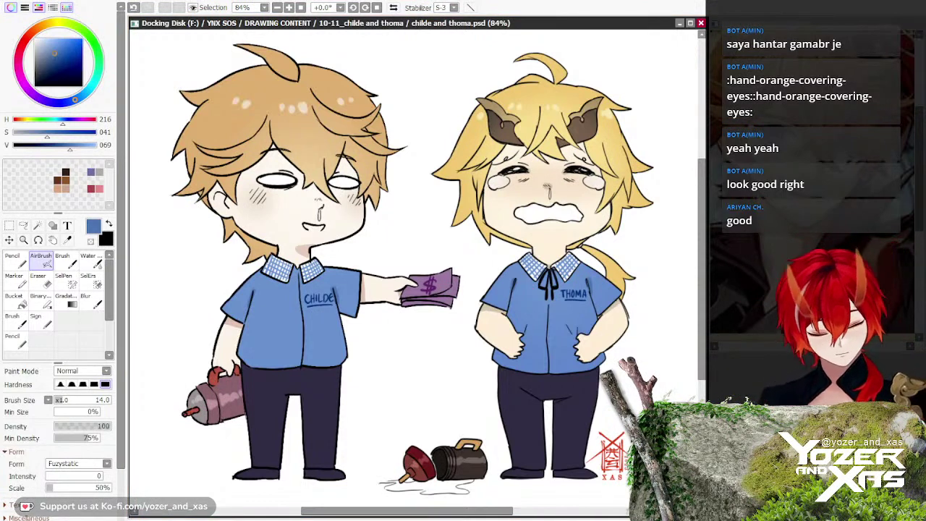
key("alt+Tab")
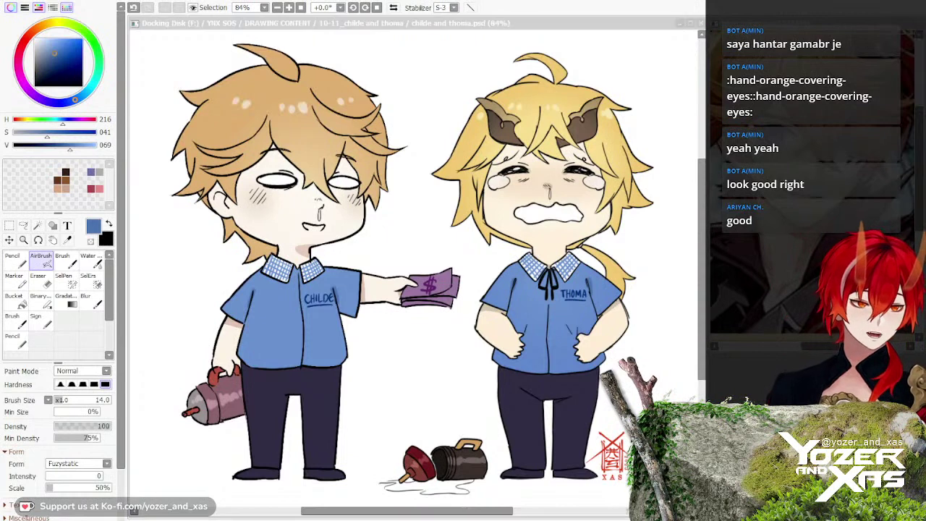